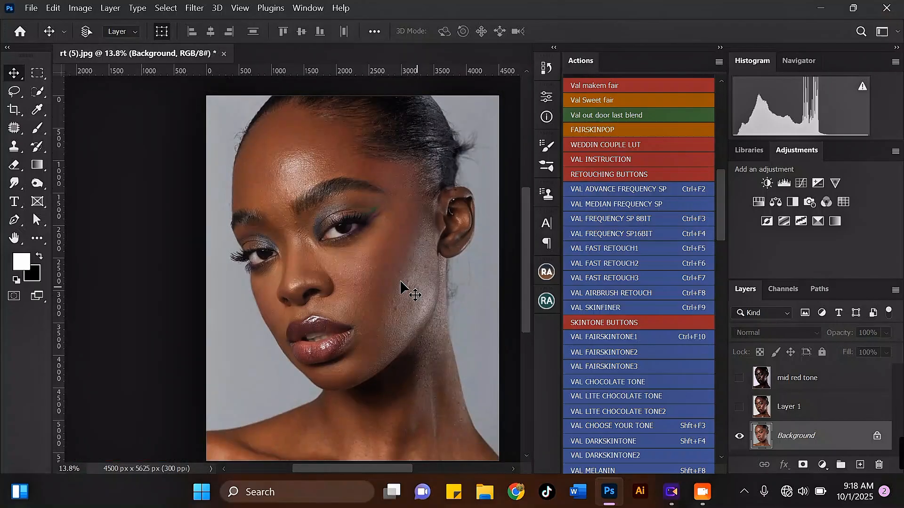
# - Compare the Layer 1 and mid red tone looks with the original photo, ending with both hidden and the Background layer active
pyautogui.click(738, 407)
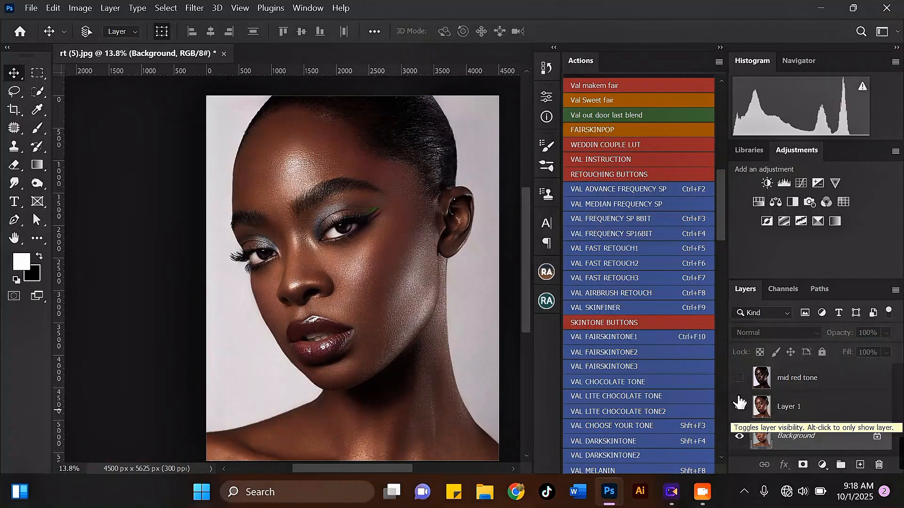
pyautogui.click(739, 379)
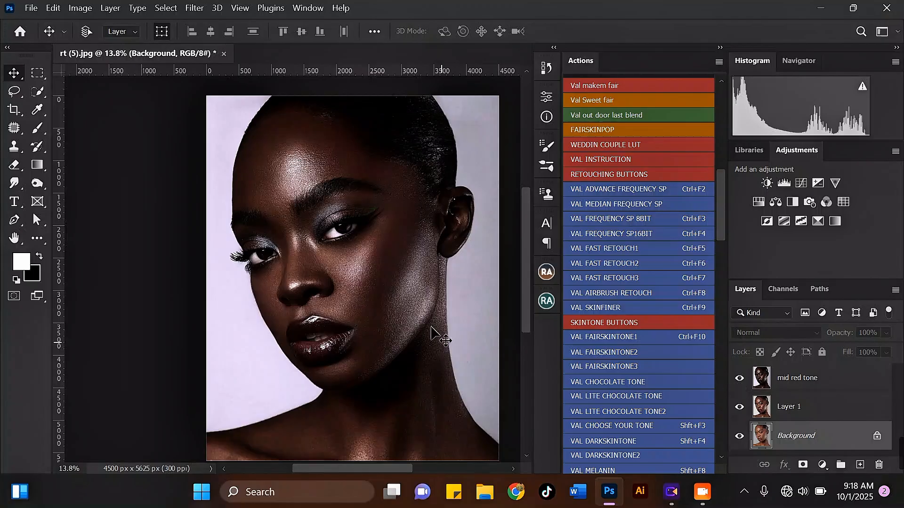
pyautogui.scroll(1, 348, 195)
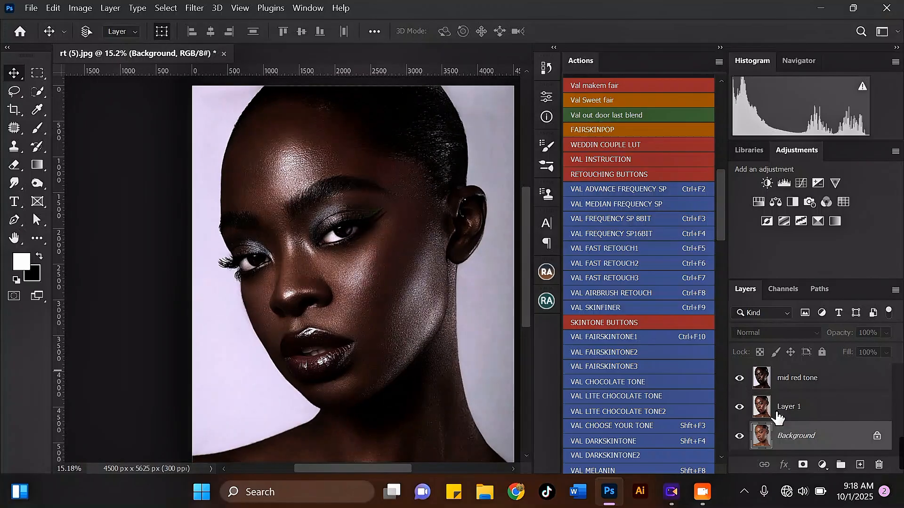
pyautogui.click(739, 380)
pyautogui.click(797, 412)
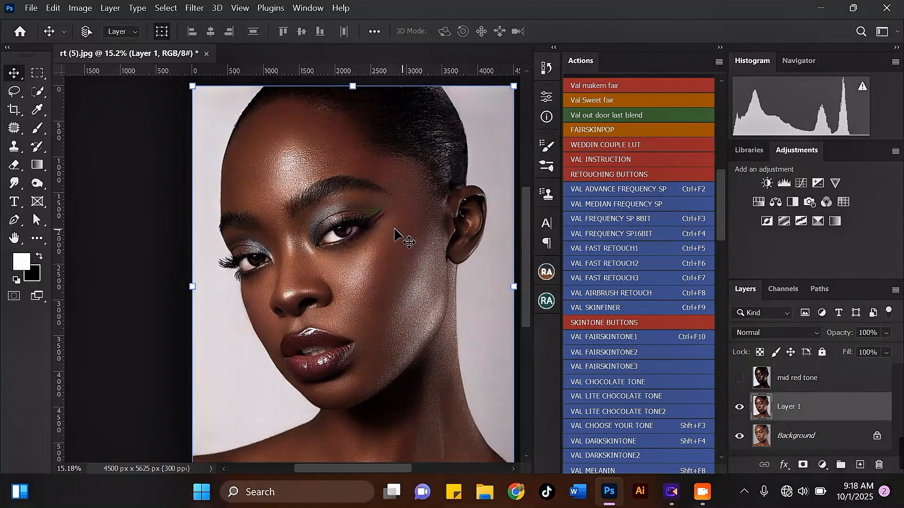
pyautogui.scroll(1, 356, 212)
pyautogui.click(739, 378)
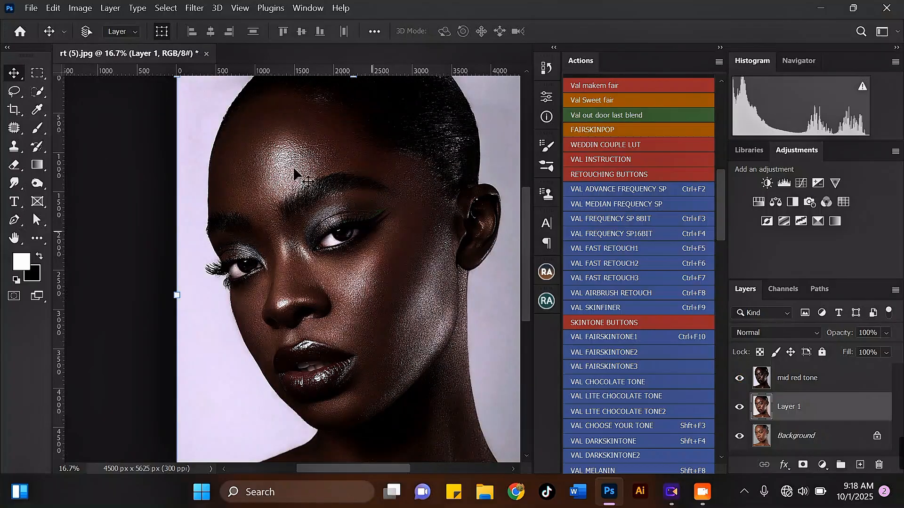
pyautogui.scroll(-1, 357, 209)
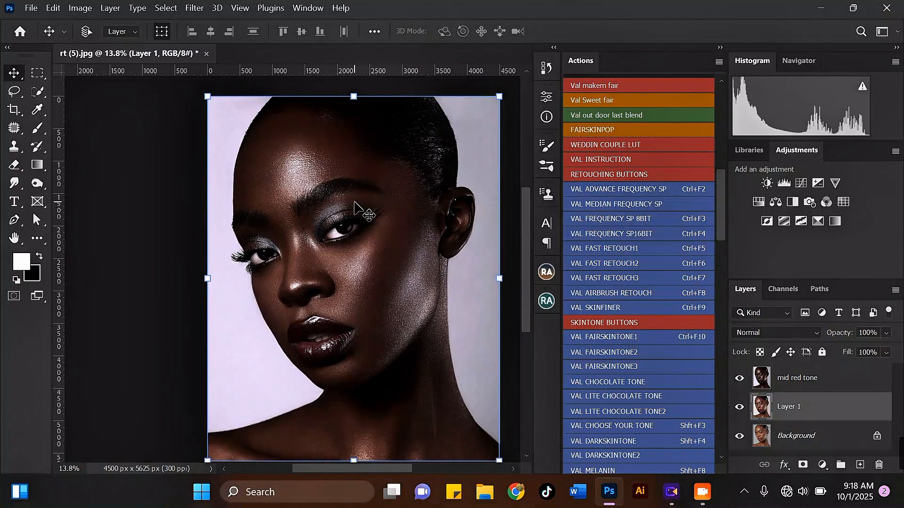
pyautogui.click(741, 379)
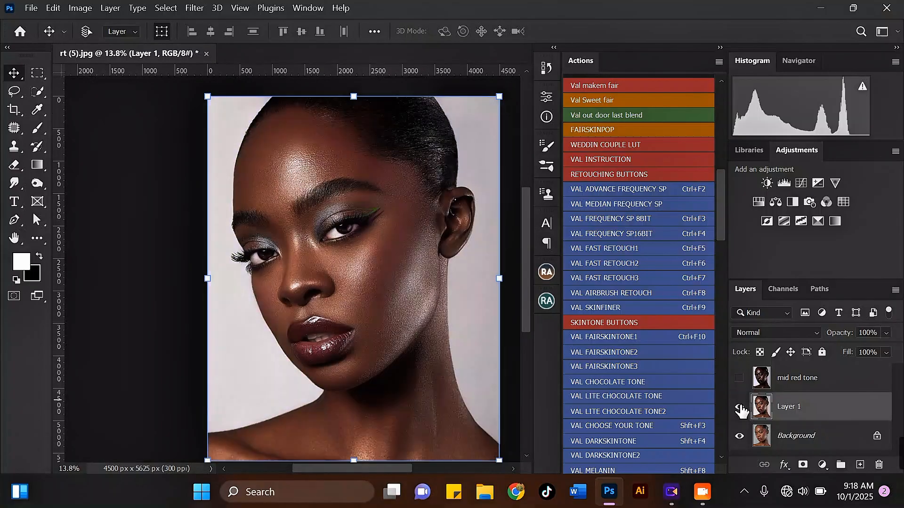
pyautogui.click(740, 407)
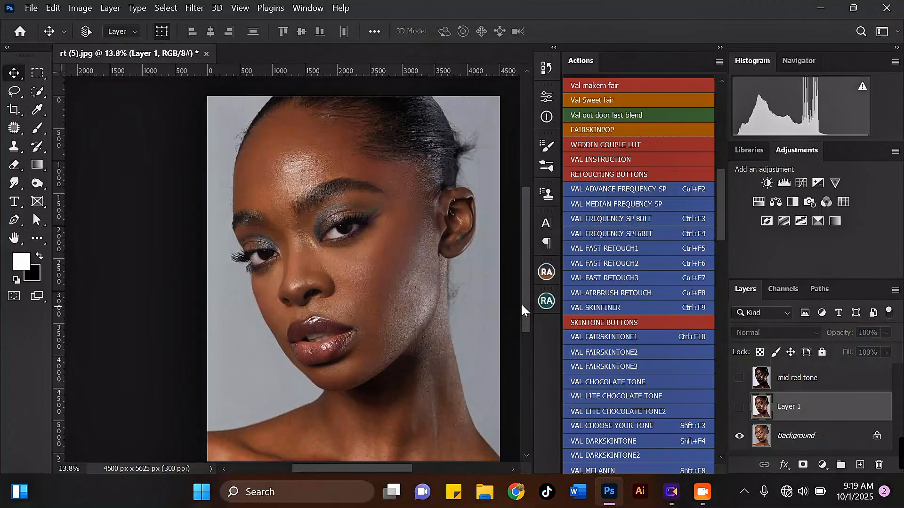
pyautogui.moveTo(522, 305); pyautogui.dragTo(522, 310)
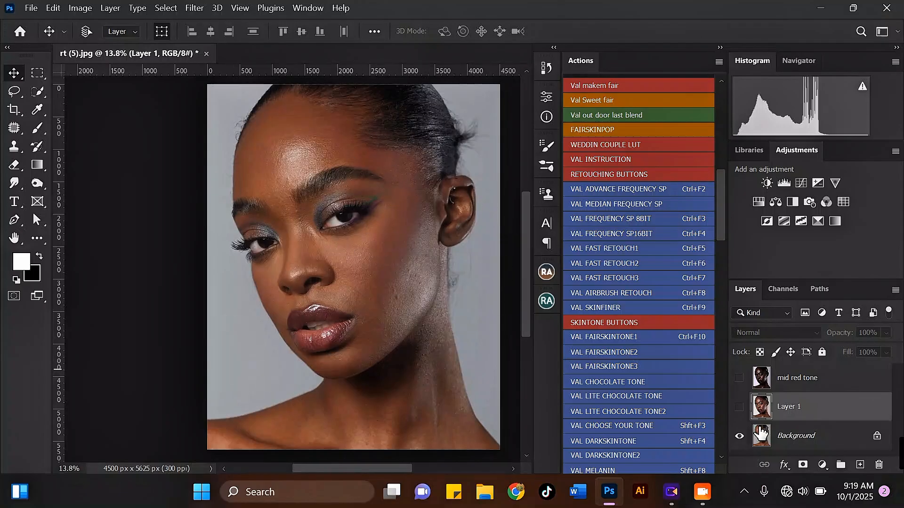
pyautogui.click(802, 436)
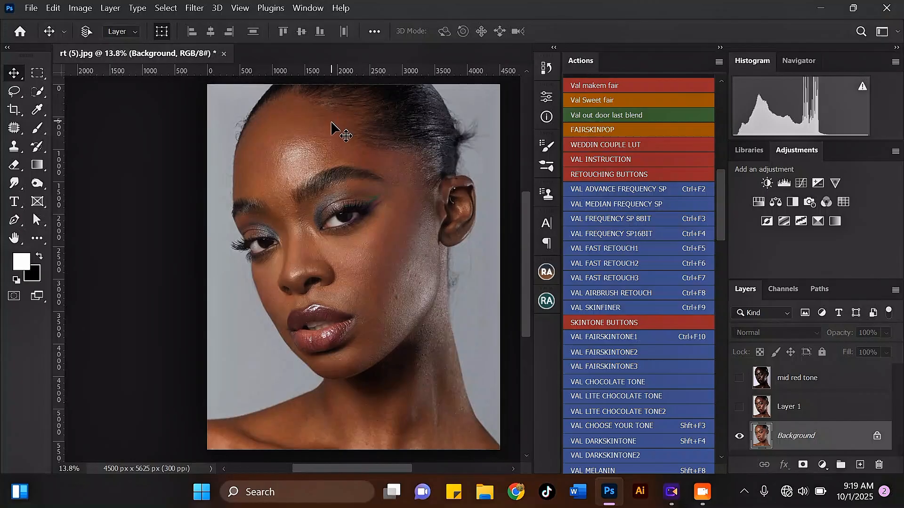
# - Look through the list of retouching actions and examine the portrait's skin, eye makeup, hairline and stray hairs up close
pyautogui.scroll(1, 331, 124)
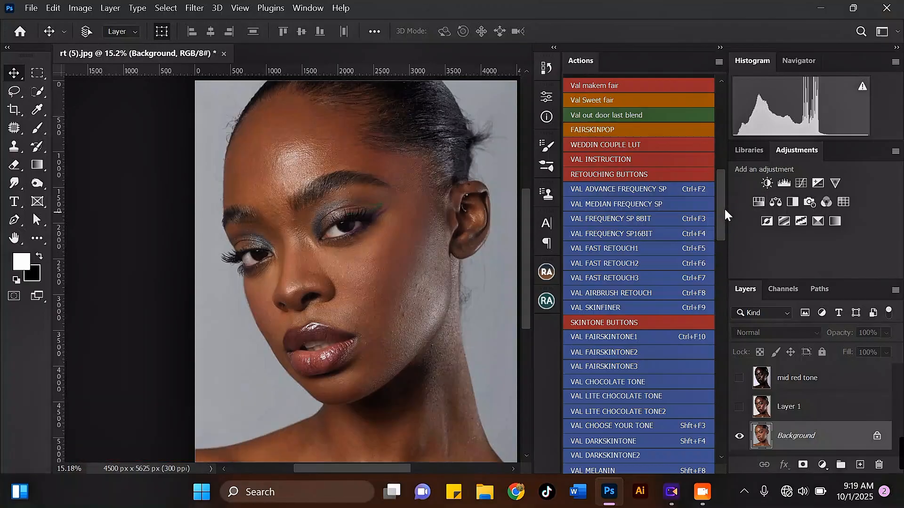
pyautogui.moveTo(724, 210)
pyautogui.mouseDown()
pyautogui.moveTo(716, 440)
pyautogui.moveTo(720, 179)
pyautogui.moveTo(723, 439)
pyautogui.moveTo(718, 218)
pyautogui.mouseUp()
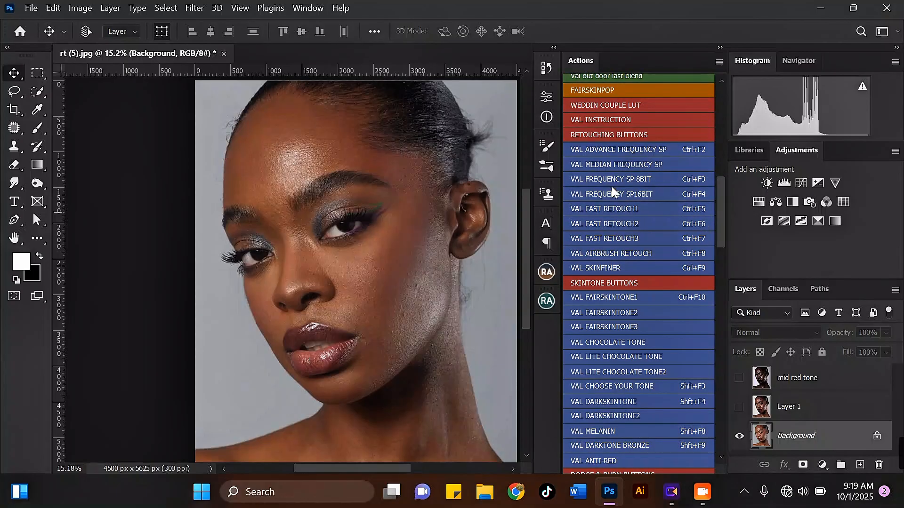
pyautogui.moveTo(719, 235); pyautogui.dragTo(715, 451)
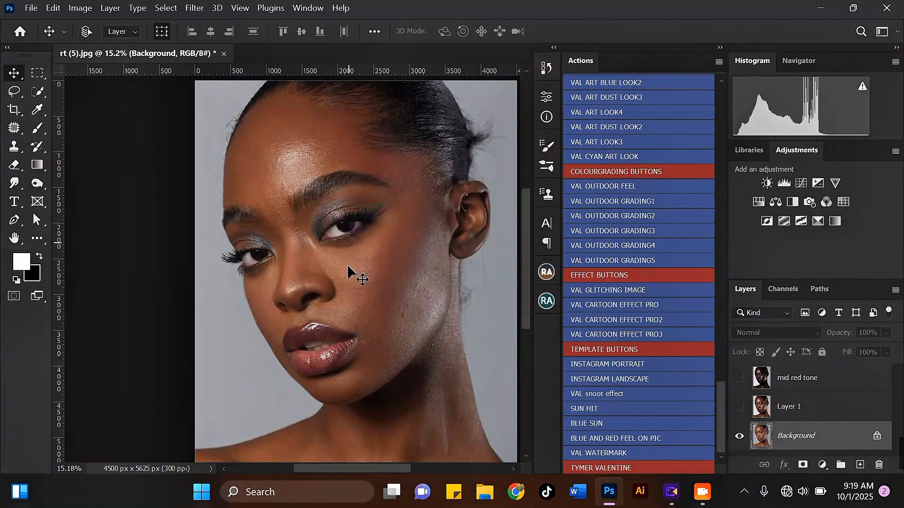
pyautogui.scroll(-1, 348, 278)
pyautogui.scroll(2, 396, 275)
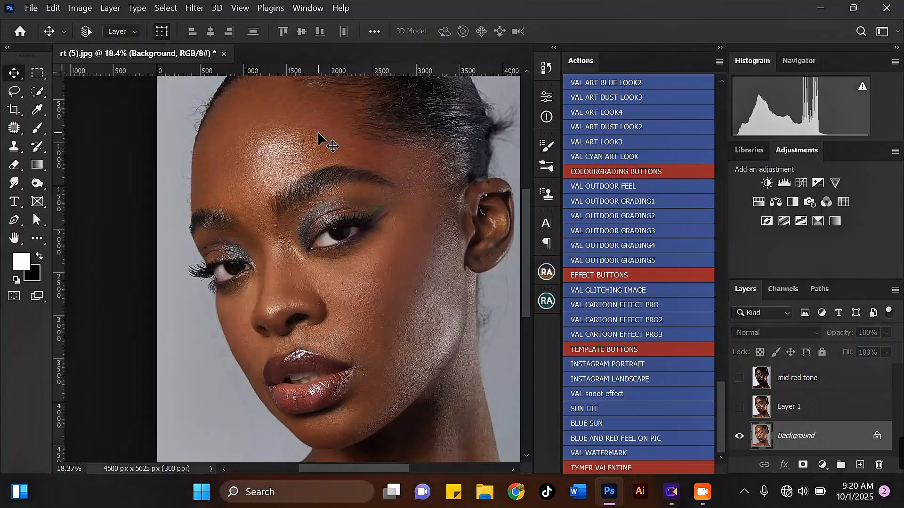
pyautogui.scroll(1, 243, 149)
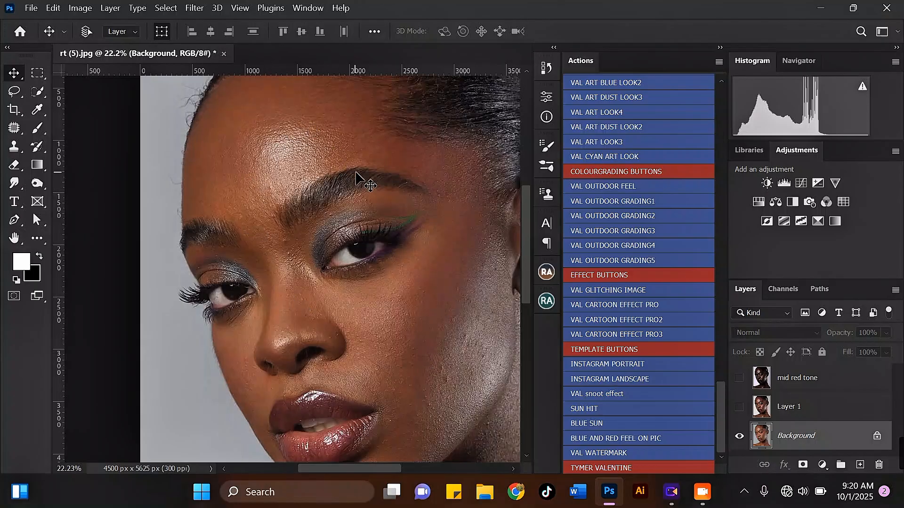
pyautogui.scroll(-1, 278, 181)
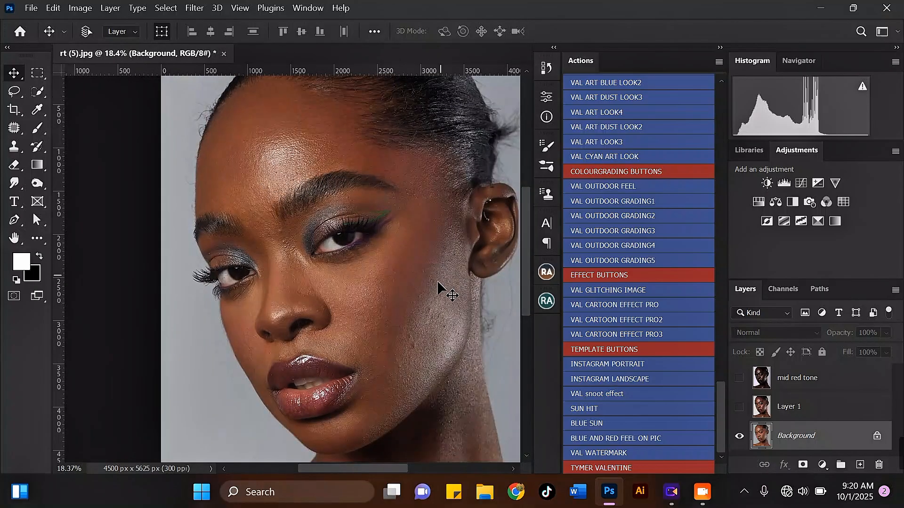
pyautogui.scroll(2, 306, 121)
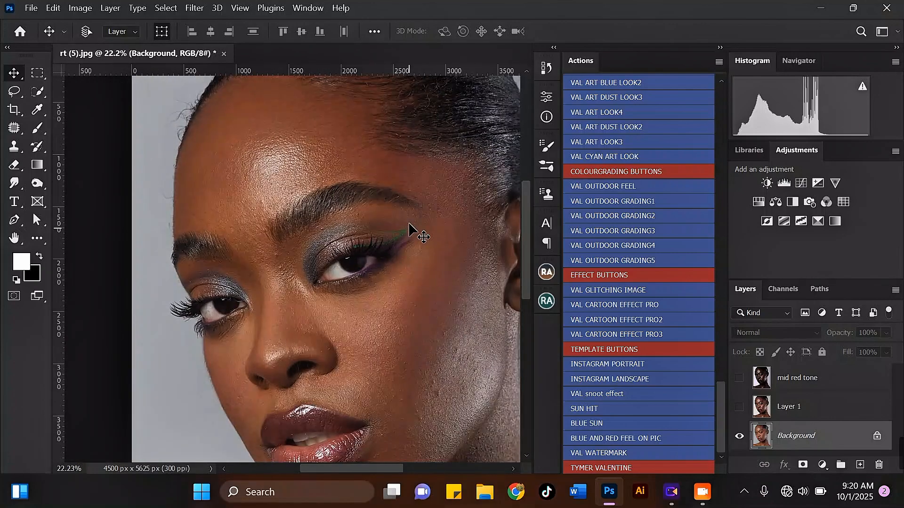
pyautogui.scroll(-1, 413, 235)
pyautogui.scroll(-1, 334, 204)
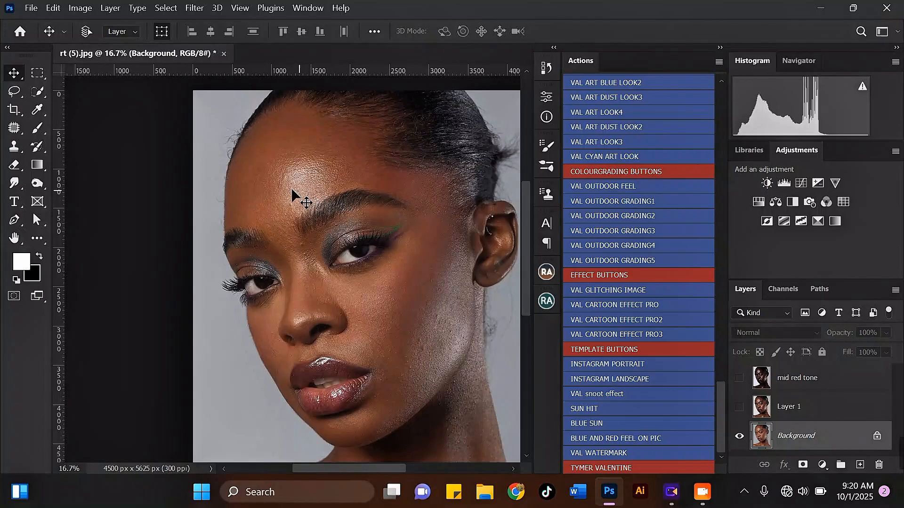
pyautogui.scroll(-1, 303, 200)
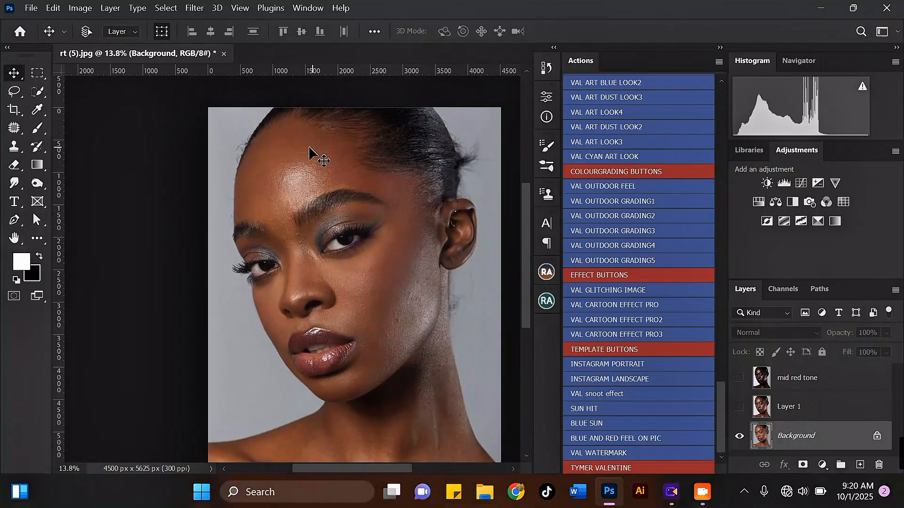
pyautogui.scroll(1, 481, 156)
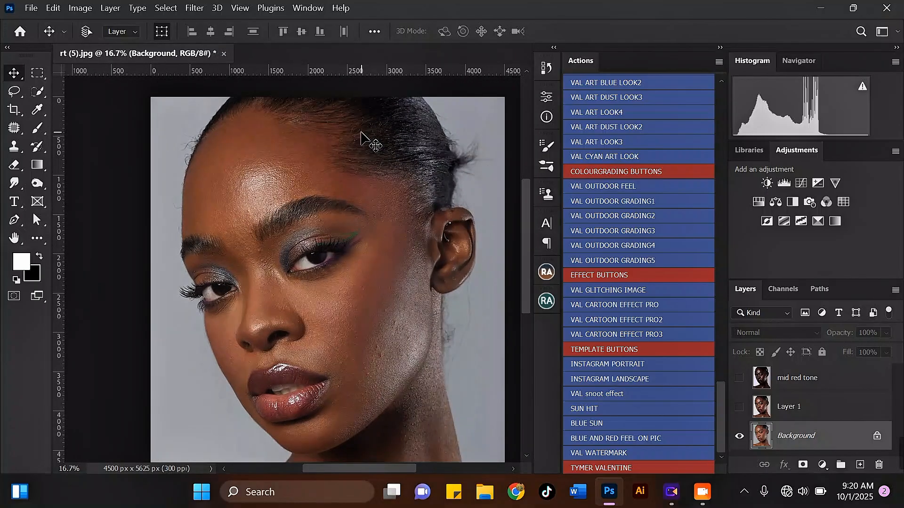
pyautogui.scroll(-1, 359, 132)
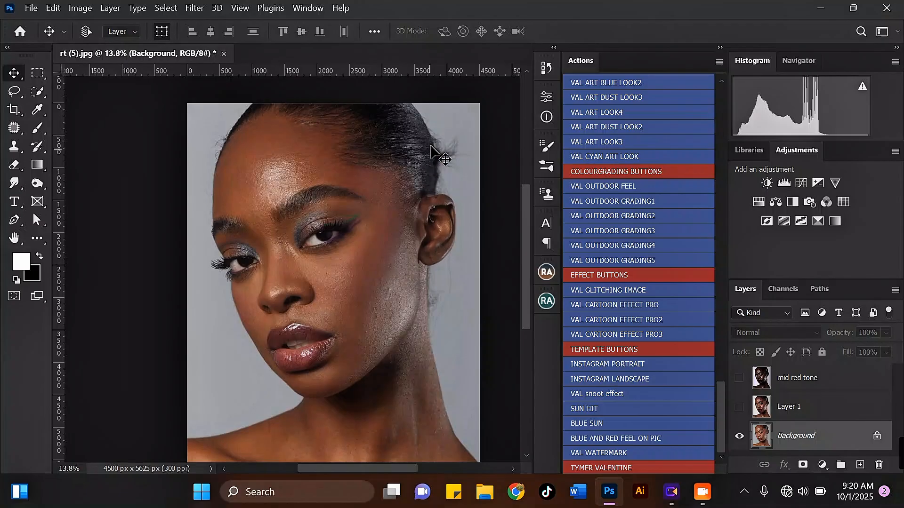
pyautogui.scroll(2, 440, 151)
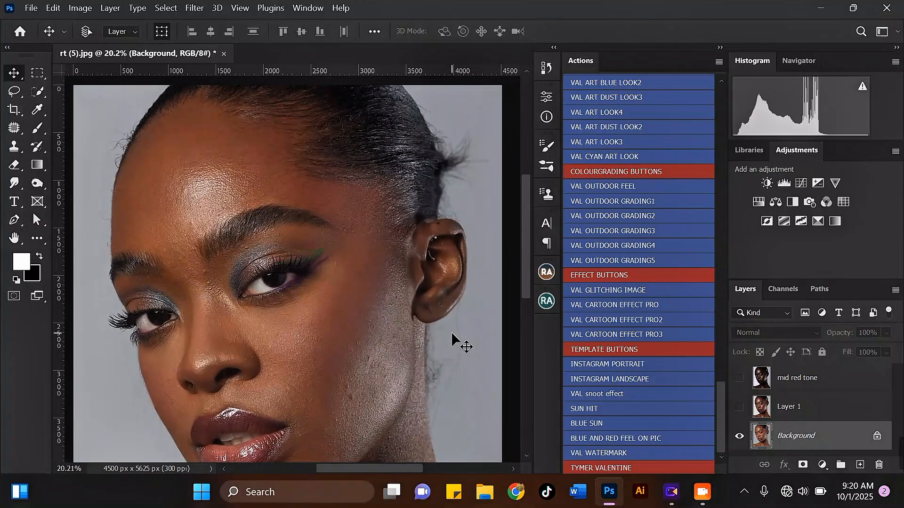
pyautogui.scroll(-2, 325, 169)
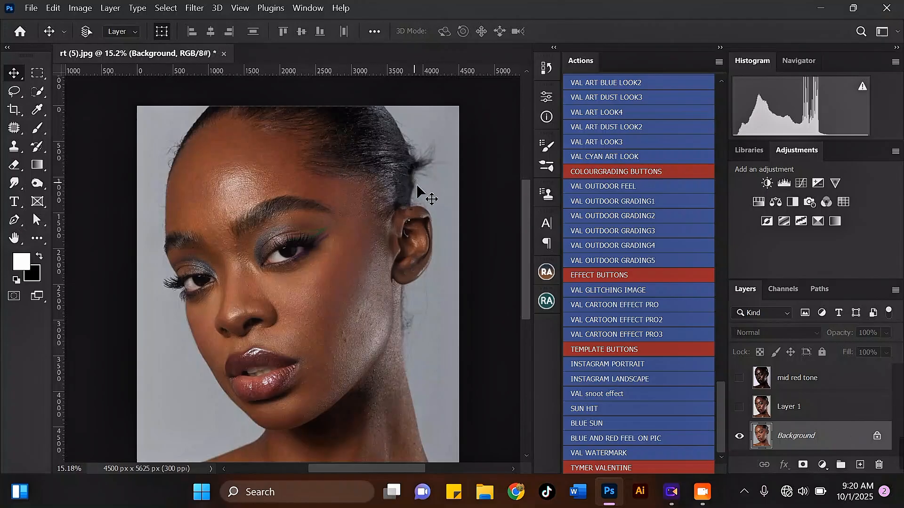
pyautogui.scroll(-1, 419, 188)
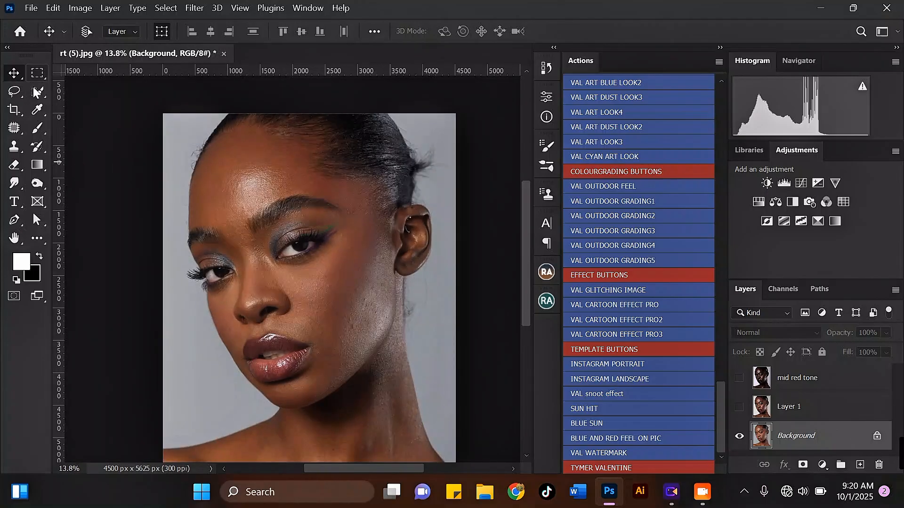
pyautogui.scroll(-1, 379, 174)
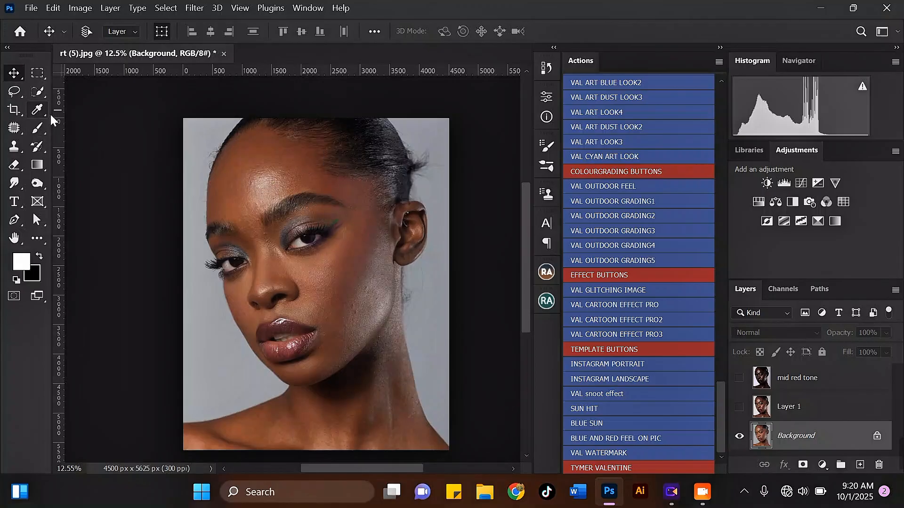
# - Select the woman on the Background layer using Select Subject with the Quick Selection tool
pyautogui.click(14, 93)
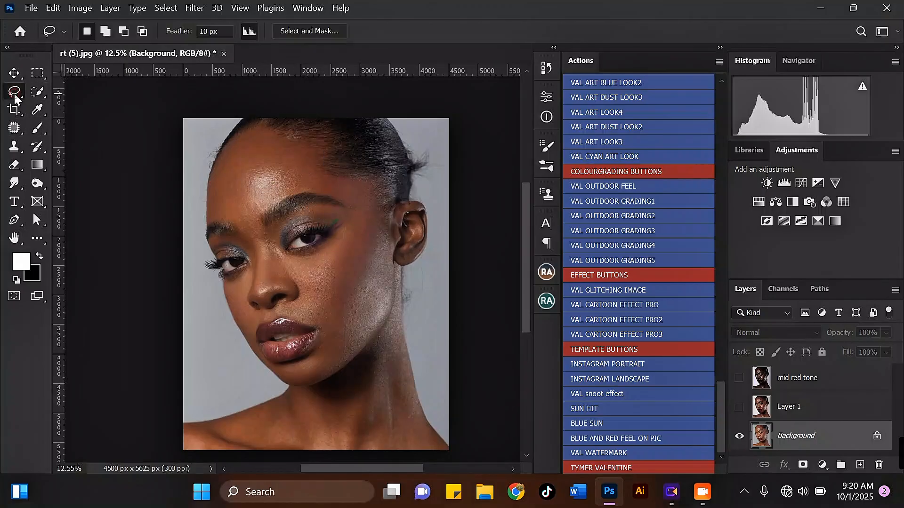
pyautogui.click(12, 91)
pyautogui.click(39, 94)
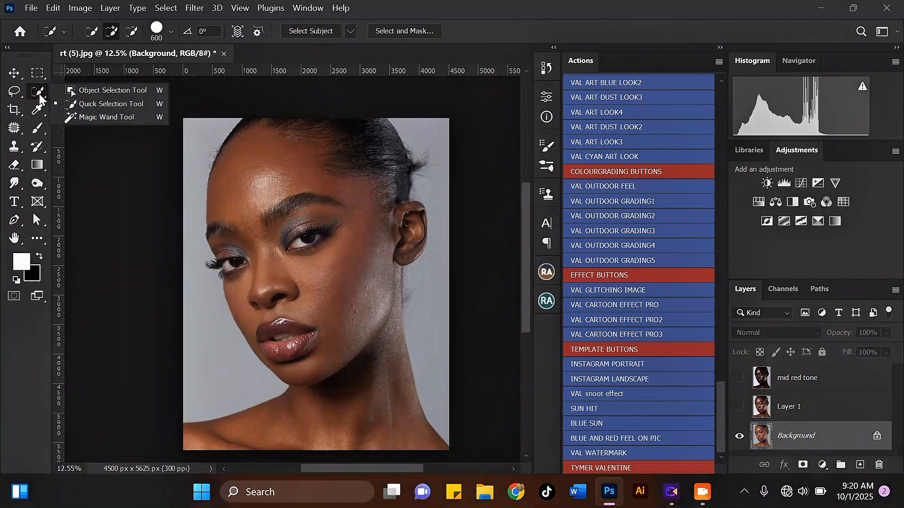
pyautogui.click(85, 105)
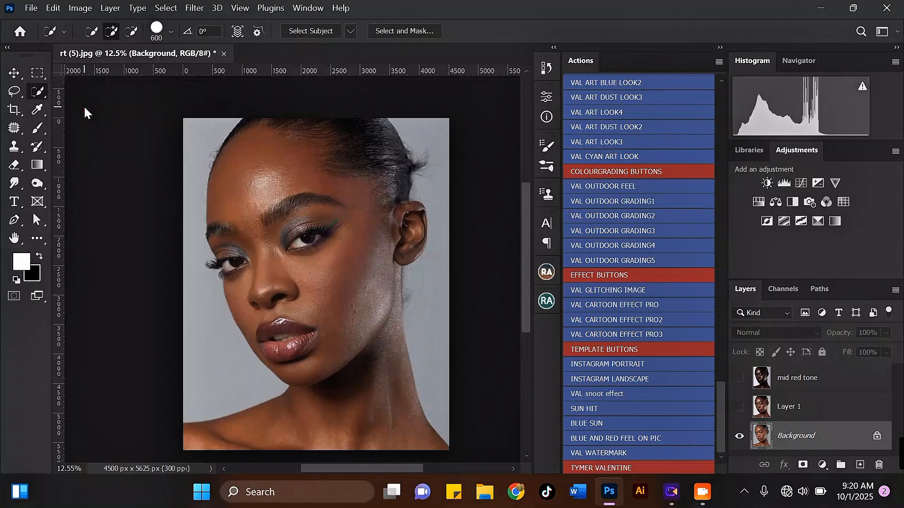
pyautogui.click(351, 31)
pyautogui.click(395, 61)
pyautogui.click(309, 29)
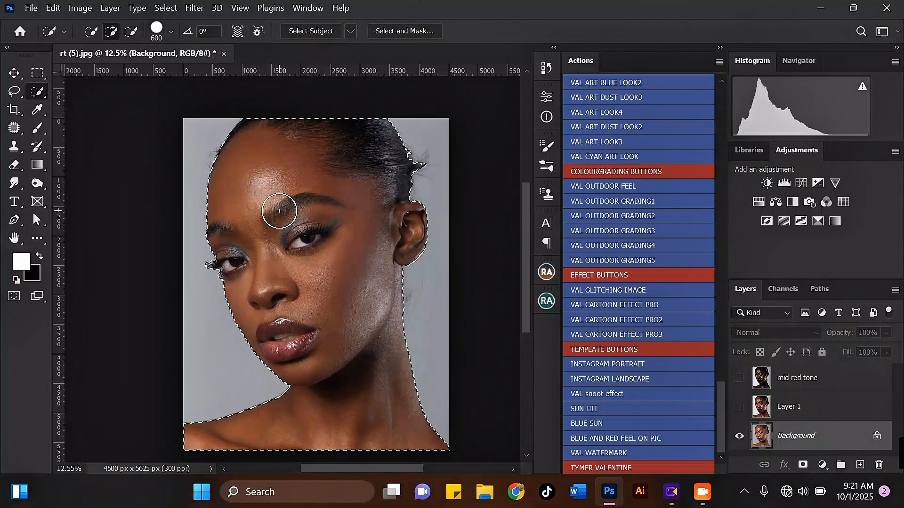
# - Subtract the background gap between the upper and lower lashes of the eye at the face's edge from the selection with the Polygonal Lasso
pyautogui.scroll(3, 279, 211)
pyautogui.scroll(-4, 240, 261)
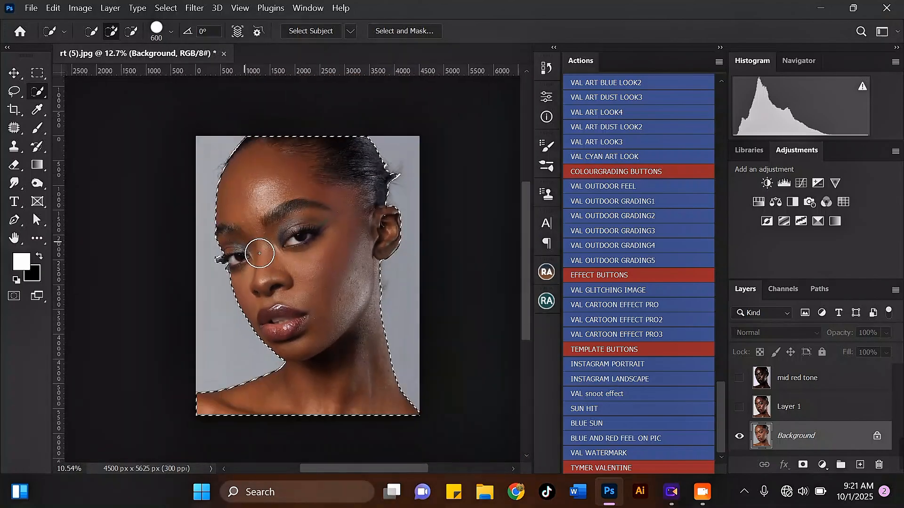
pyautogui.scroll(5, 260, 253)
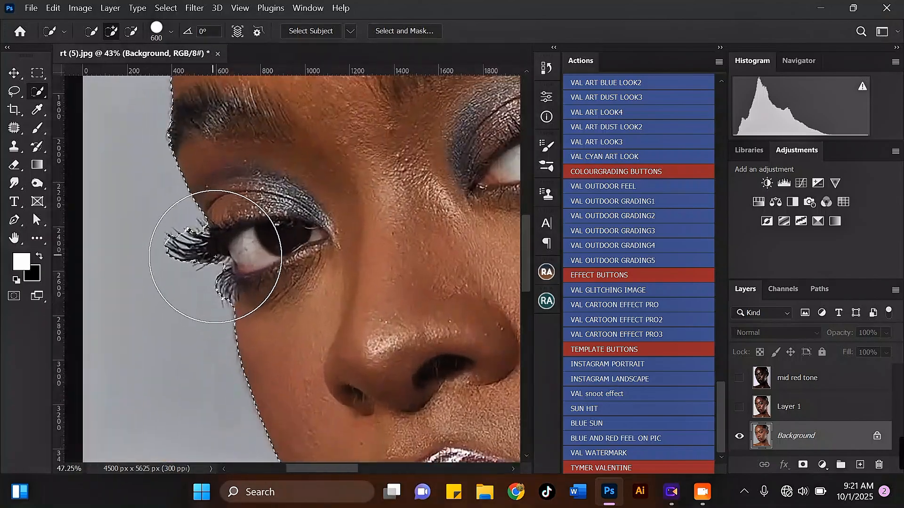
pyautogui.scroll(2, 215, 256)
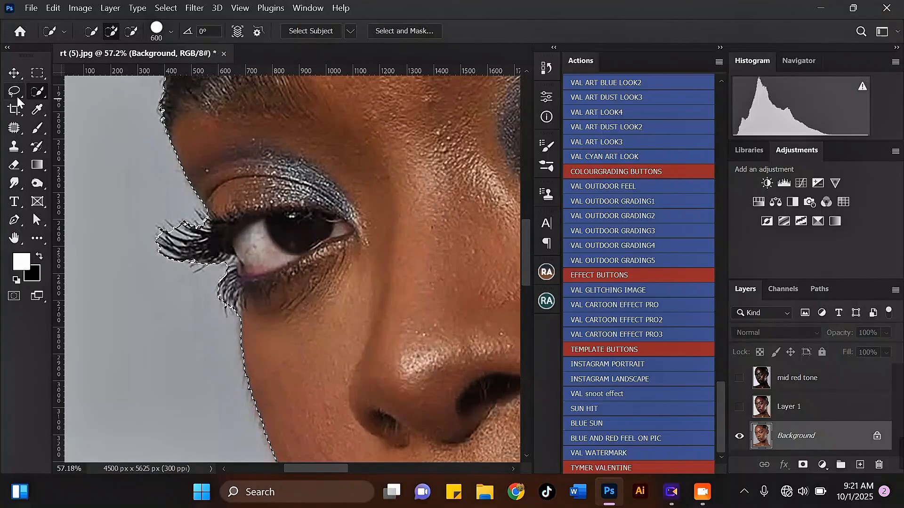
pyautogui.click(17, 97)
pyautogui.rightClick(17, 98)
pyautogui.click(56, 107)
pyautogui.scroll(3, 278, 303)
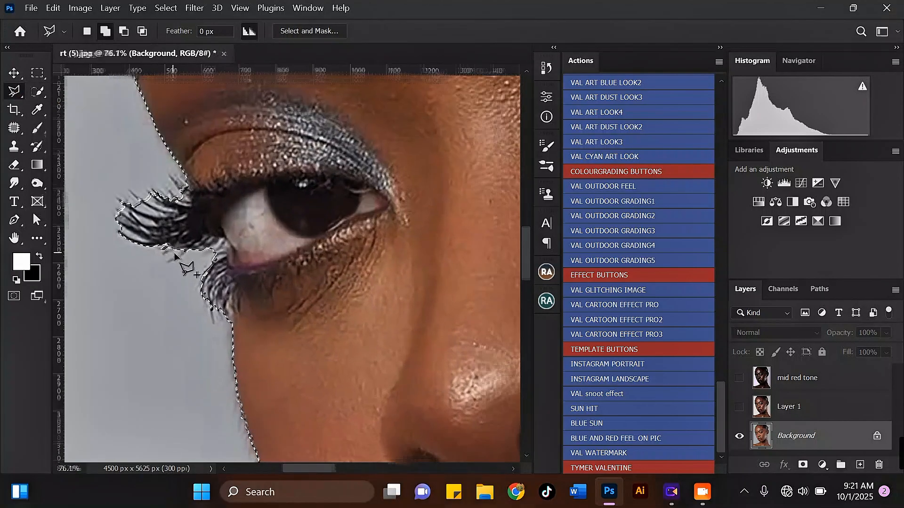
pyautogui.click(123, 30)
pyautogui.scroll(3, 197, 278)
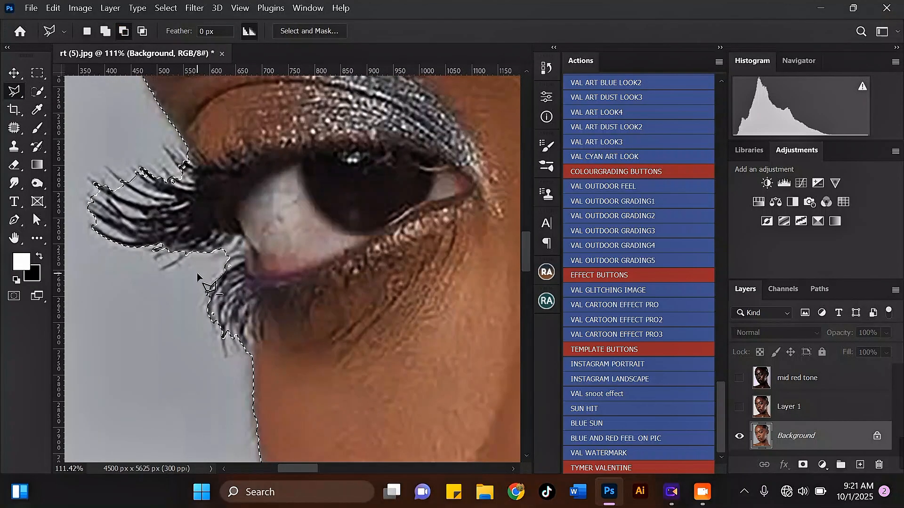
pyautogui.click(206, 269)
pyautogui.click(224, 255)
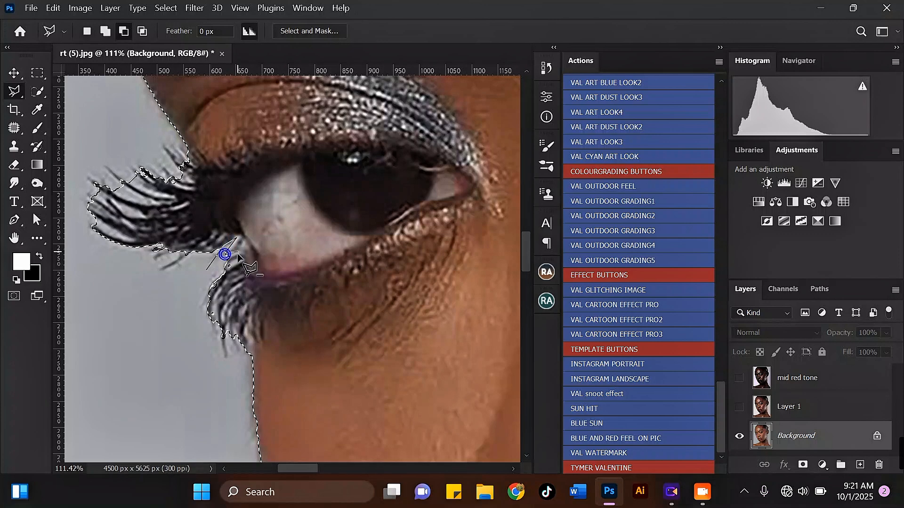
pyautogui.click(237, 255)
pyautogui.click(221, 266)
pyautogui.doubleClick(200, 266)
# - Add the protruding upper eyelashes at the face's outer edge to the selection with a Polygonal Lasso outline around them
pyautogui.scroll(-3, 220, 249)
pyautogui.click(104, 30)
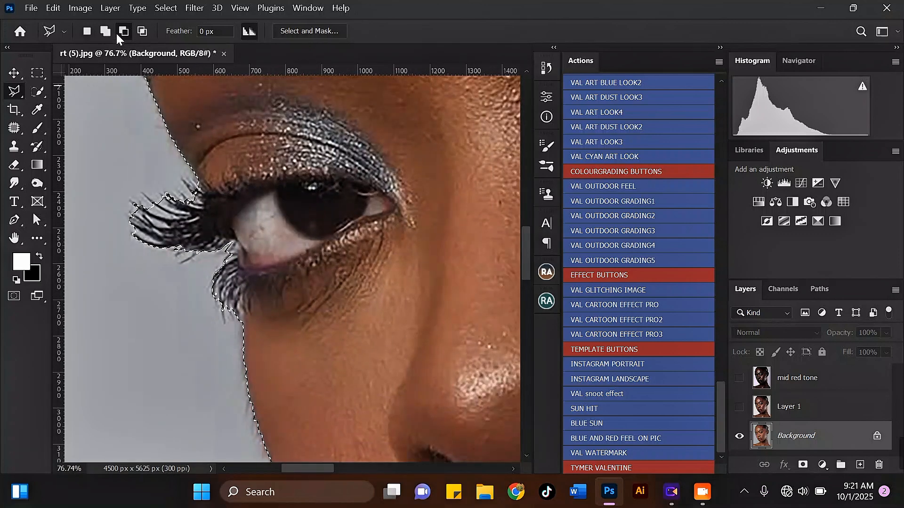
pyautogui.click(200, 189)
pyautogui.click(185, 173)
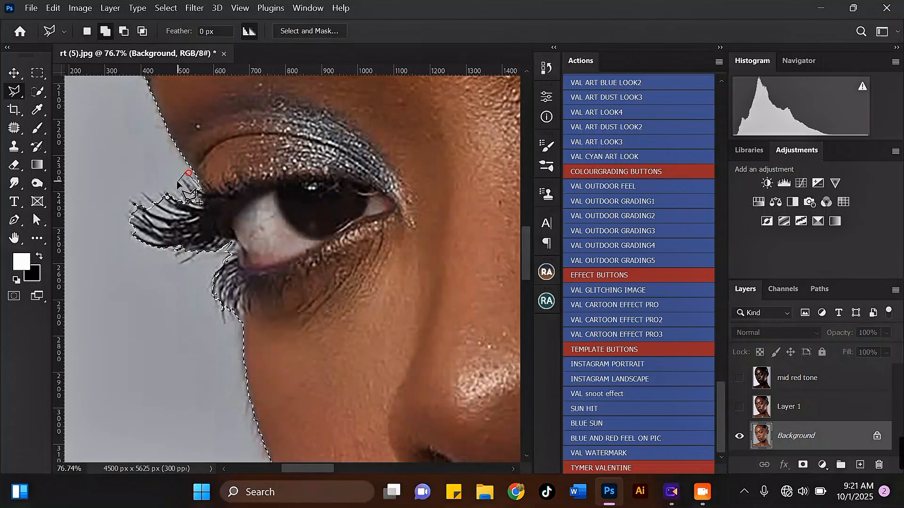
pyautogui.click(170, 185)
pyautogui.click(152, 187)
pyautogui.click(130, 197)
pyautogui.click(122, 227)
pyautogui.click(145, 249)
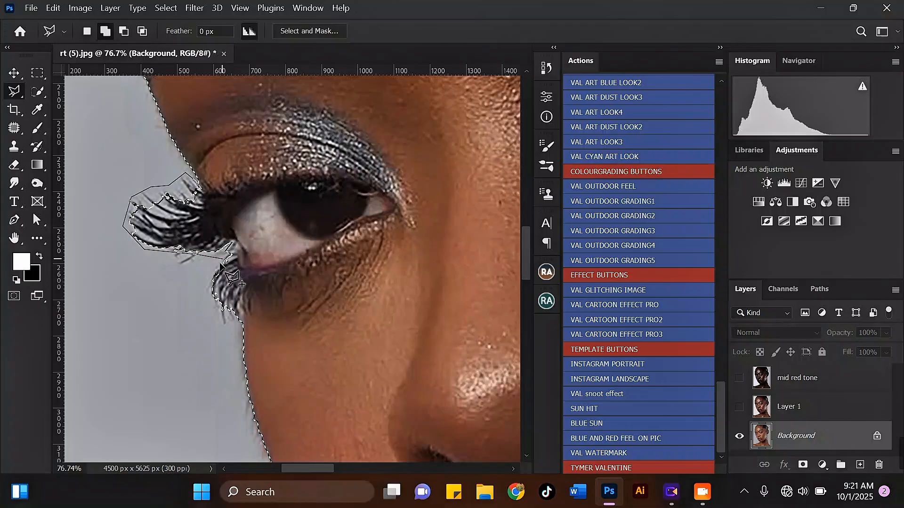
pyautogui.doubleClick(267, 229)
# - Subtract the uneven edge and stray hairs along the neck below the ear from the selection with the Polygonal Lasso
pyautogui.scroll(-10, 89, 220)
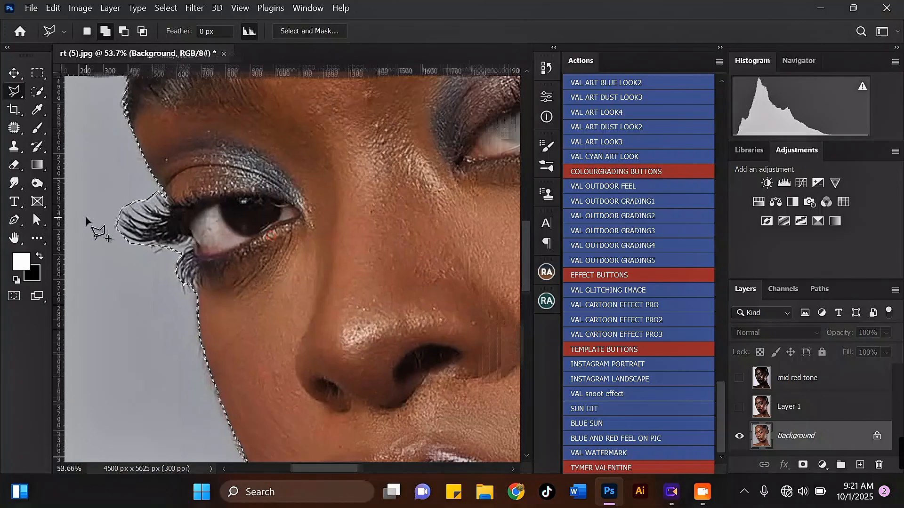
pyautogui.scroll(6, 405, 197)
pyautogui.scroll(-6, 418, 205)
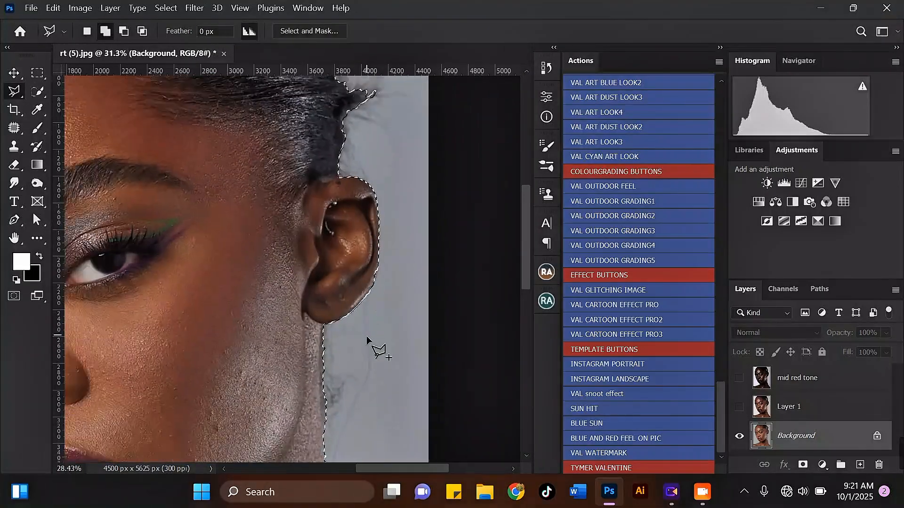
pyautogui.scroll(5, 359, 218)
pyautogui.scroll(-3, 383, 210)
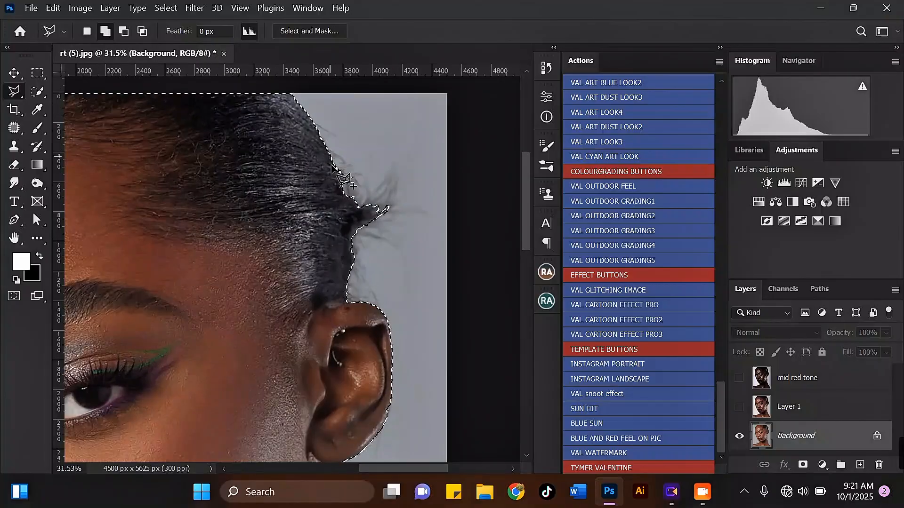
pyautogui.scroll(-3, 342, 294)
pyautogui.scroll(6, 339, 293)
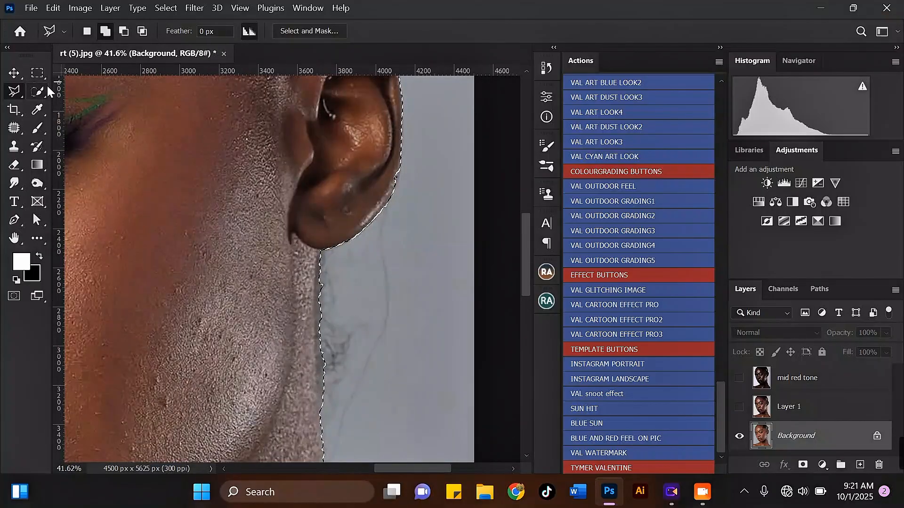
pyautogui.click(122, 31)
pyautogui.click(349, 257)
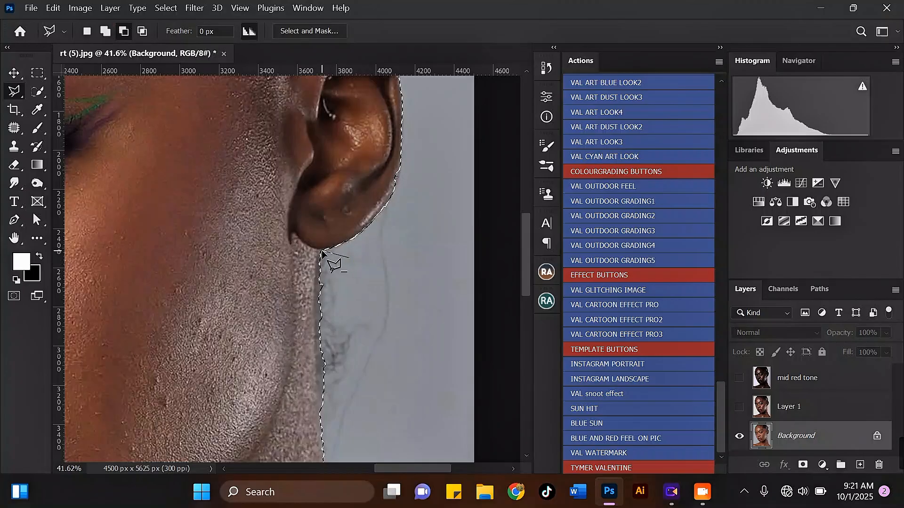
pyautogui.click(321, 250)
pyautogui.click(323, 284)
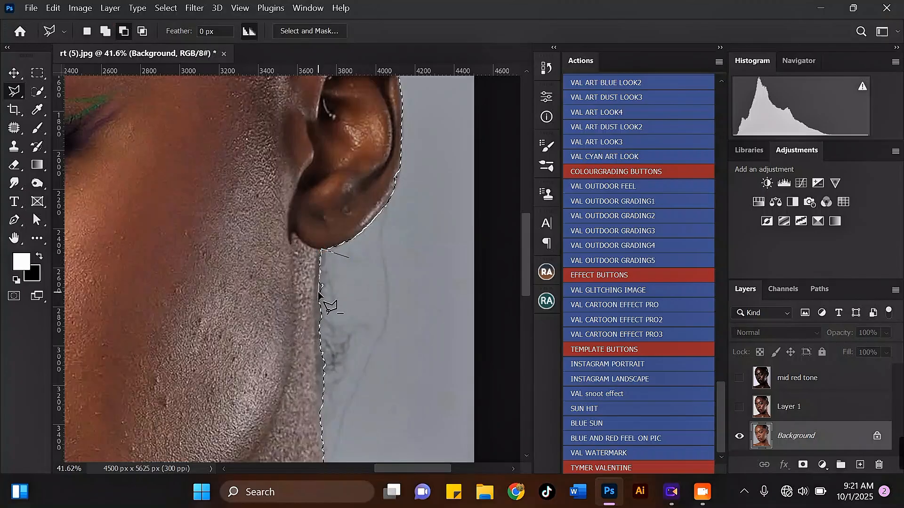
pyautogui.click(318, 421)
pyautogui.click(337, 426)
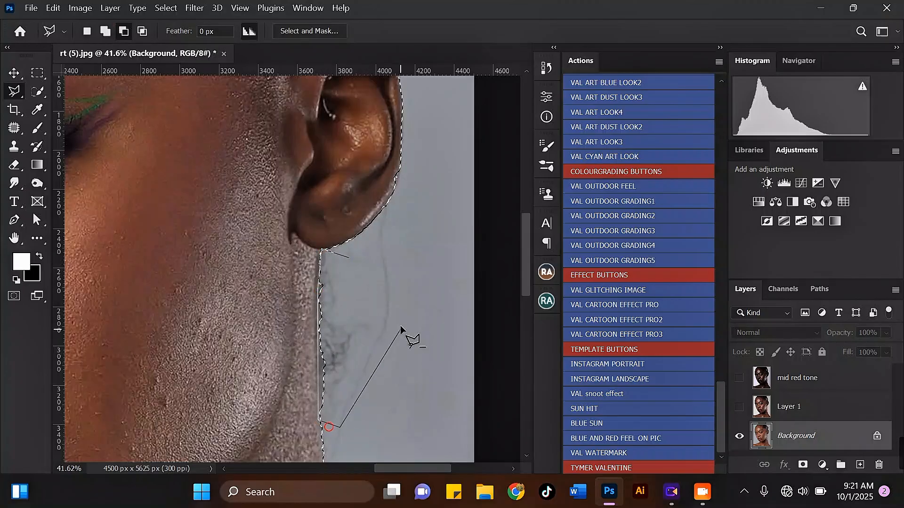
pyautogui.doubleClick(400, 327)
pyautogui.scroll(-4, 291, 203)
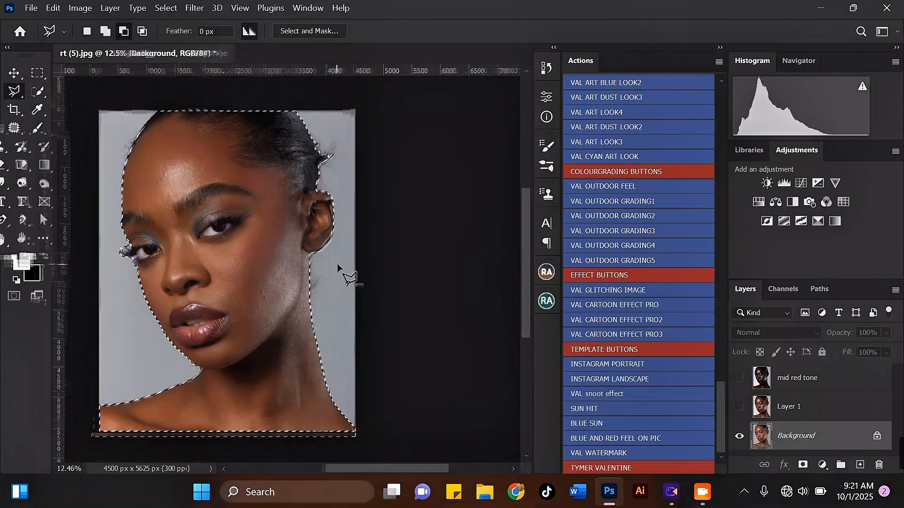
# - Subtract the stray hairs sticking out behind the head above the ear from the selection with the Polygonal Lasso
pyautogui.scroll(-2, 337, 264)
pyautogui.scroll(5, 360, 185)
pyautogui.scroll(1, 325, 172)
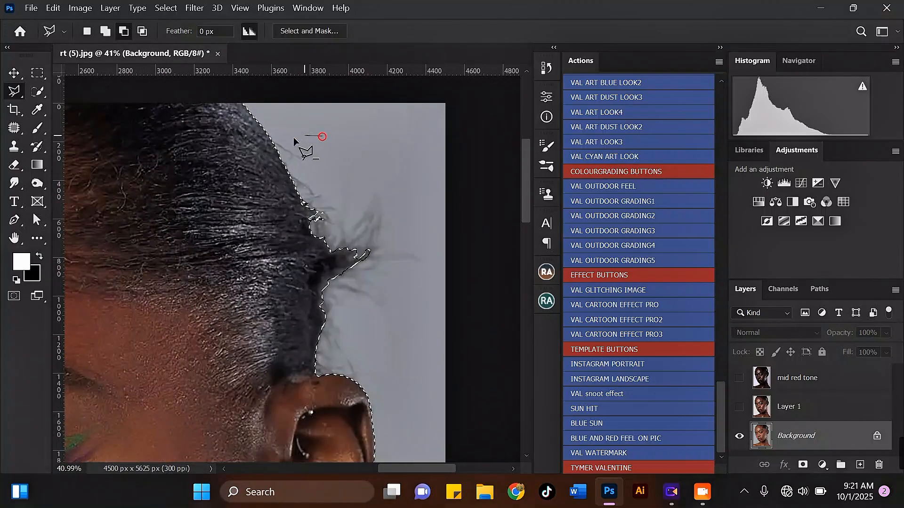
pyautogui.click(323, 136)
pyautogui.click(291, 150)
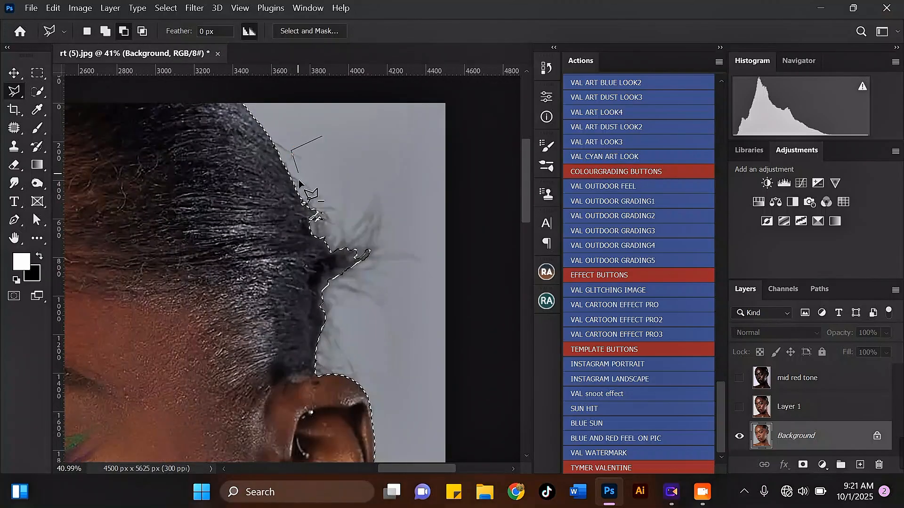
pyautogui.click(309, 234)
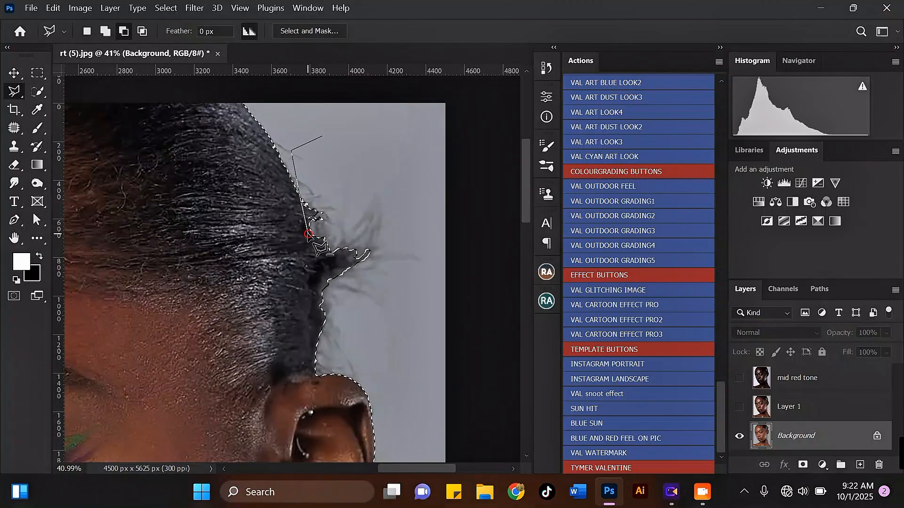
pyautogui.click(316, 371)
pyautogui.click(370, 336)
pyautogui.click(411, 289)
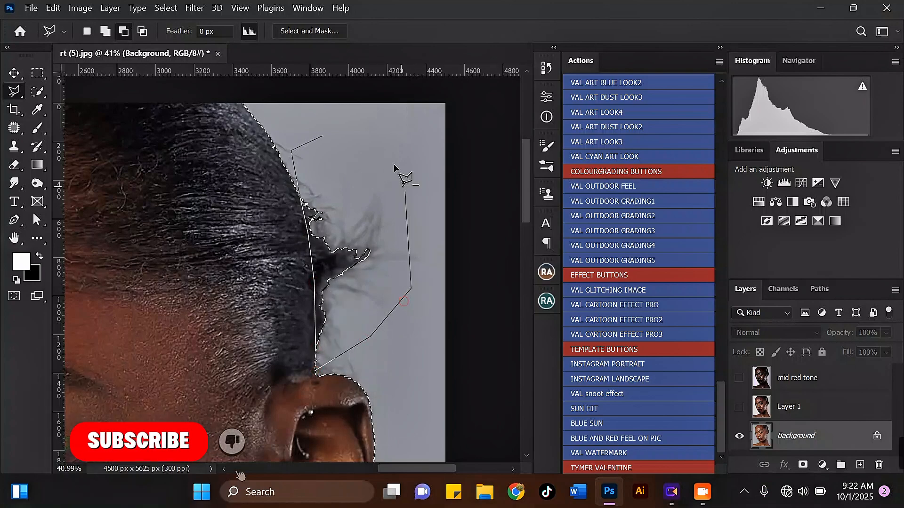
pyautogui.doubleClick(393, 167)
pyautogui.scroll(-5, 389, 154)
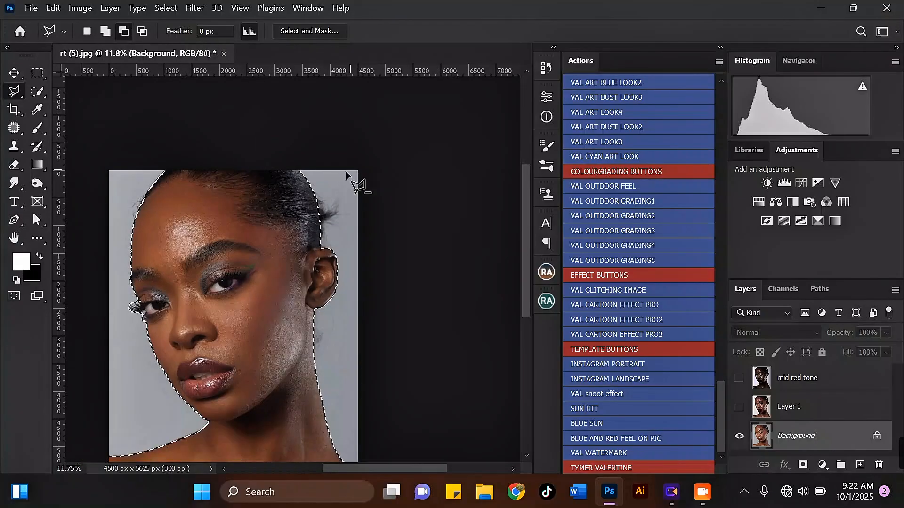
# - Feather the selection of the woman by 3 pixels, with the effect applied at canvas bounds
pyautogui.scroll(3, 151, 207)
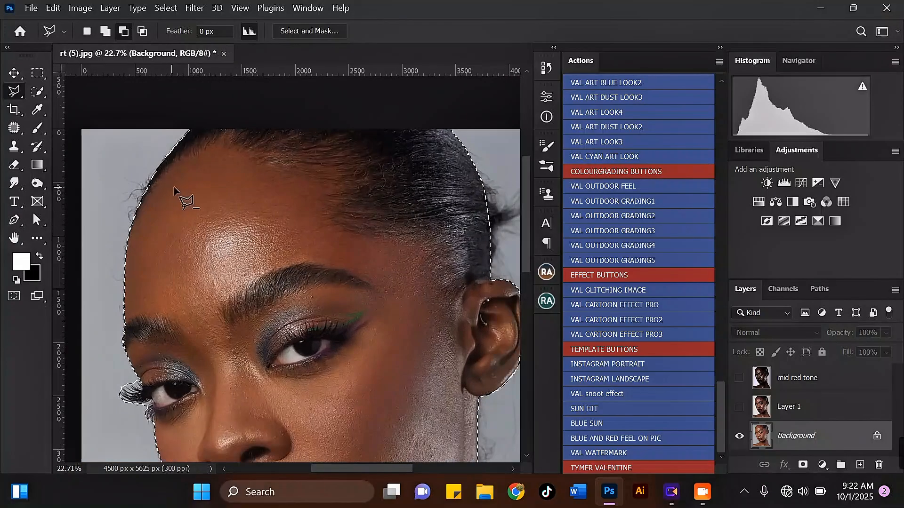
pyautogui.scroll(-4, 235, 187)
pyautogui.rightClick(333, 177)
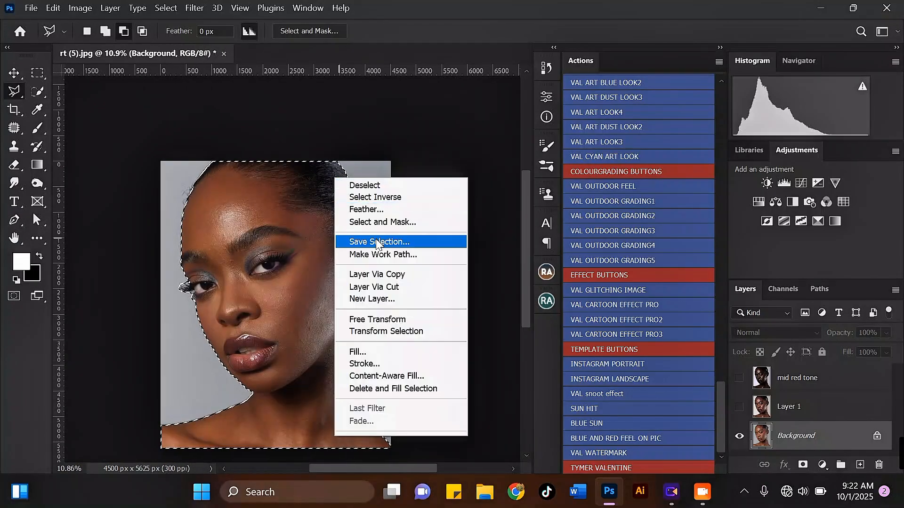
pyautogui.click(371, 210)
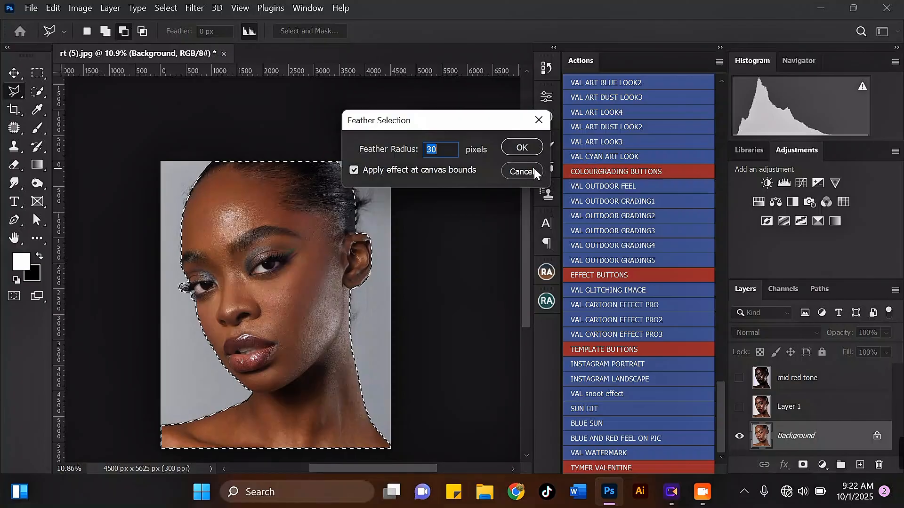
pyautogui.write('3')
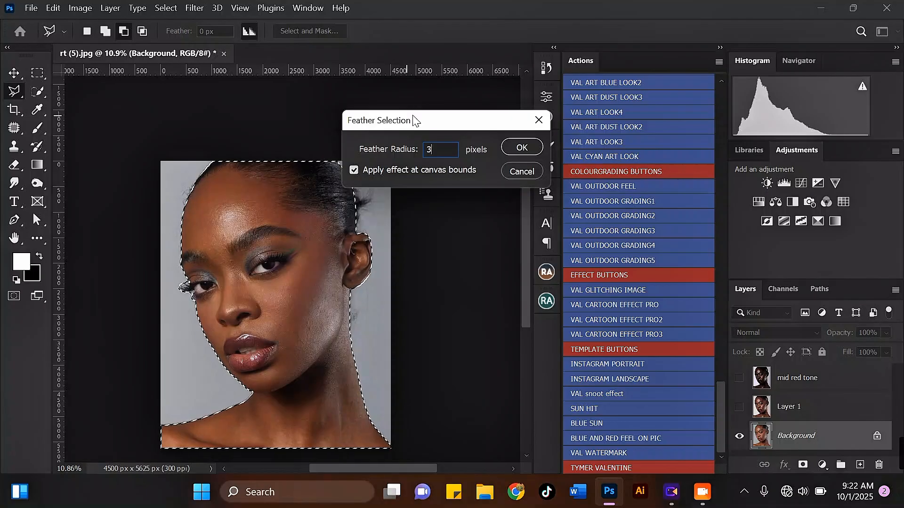
pyautogui.moveTo(418, 120); pyautogui.dragTo(465, 175)
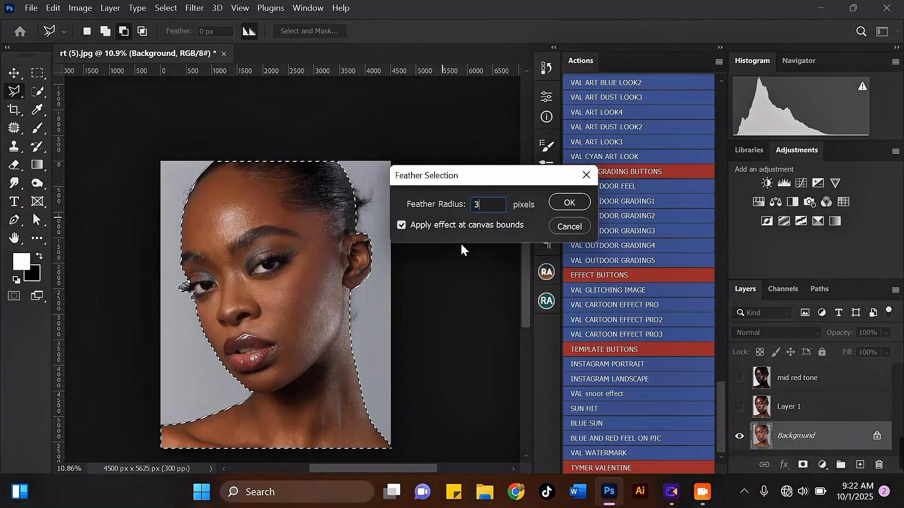
pyautogui.click(557, 202)
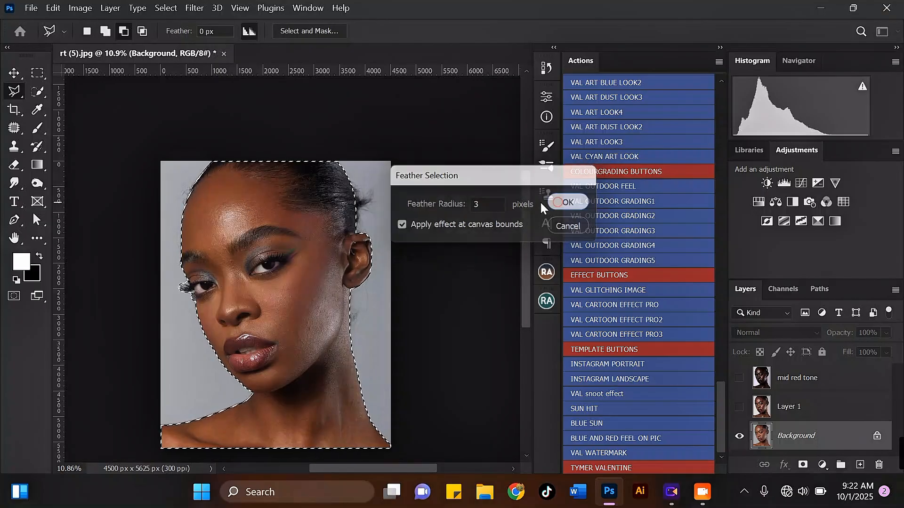
# - Set up the Clone Stamp tool with a 400 px brush and sample the clean grey background beside the forehead
pyautogui.click(24, 141)
pyautogui.scroll(5, 173, 184)
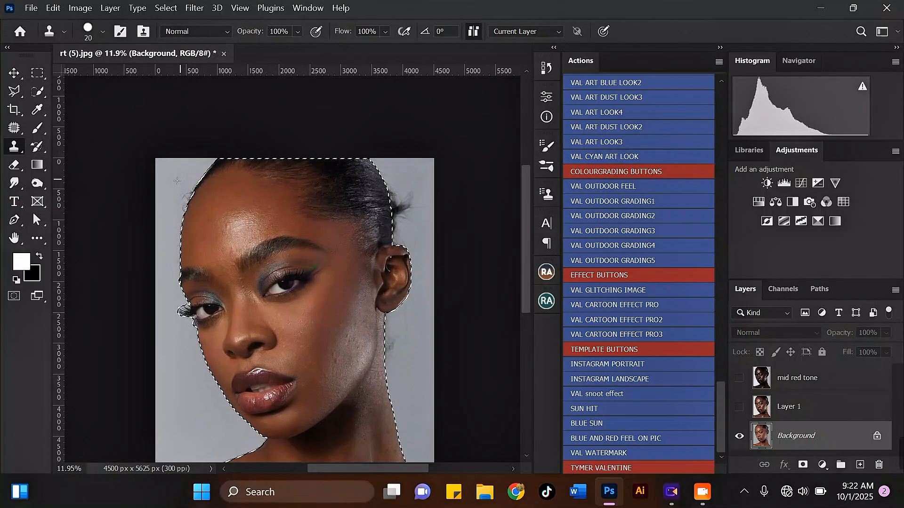
pyautogui.scroll(2, 174, 184)
pyautogui.press(']')
pyautogui.press(']')
pyautogui.press(']')
pyautogui.press(']')
pyautogui.press(']')
pyautogui.press(']')
pyautogui.press(']')
pyautogui.press(']')
pyautogui.press(']')
pyautogui.press(']')
pyautogui.press(']')
pyautogui.press(']')
pyautogui.press(']')
pyautogui.press(']')
pyautogui.press(']')
pyautogui.press(']')
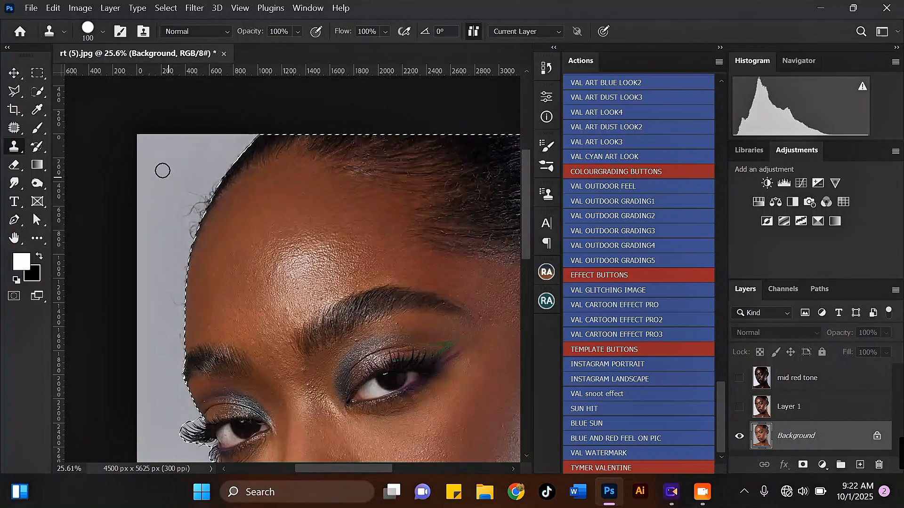
pyautogui.scroll(2, 159, 169)
pyautogui.press(']')
pyautogui.press(']')
pyautogui.press(']')
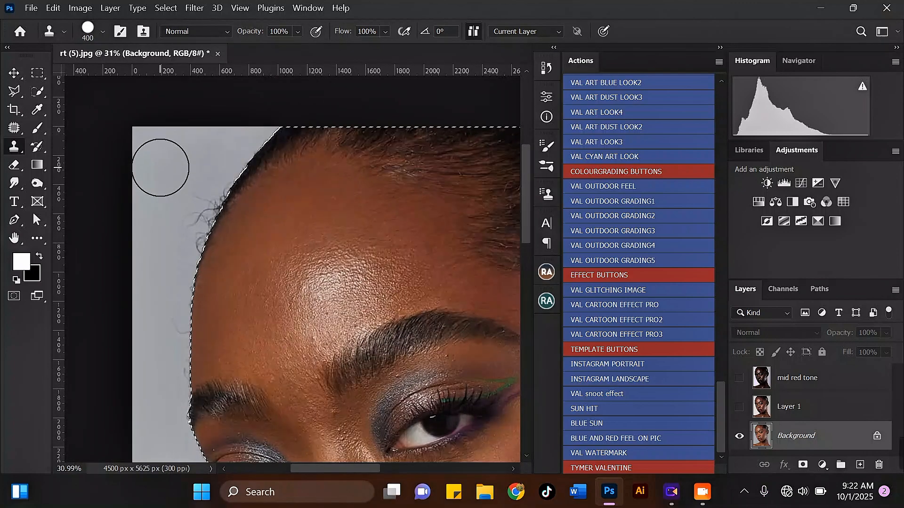
pyautogui.keyDown('alt'); pyautogui.click(163, 152); pyautogui.keyUp('alt')
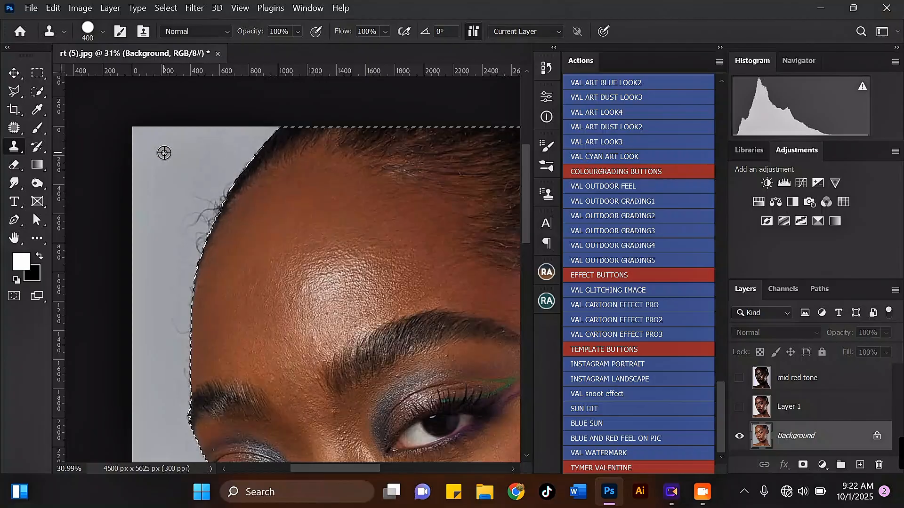
# - Try cloning the sampled background over the stray hairs and the forehead, and undo the strokes
pyautogui.moveTo(201, 198)
pyautogui.mouseDown()
pyautogui.moveTo(210, 201)
pyautogui.moveTo(197, 215)
pyautogui.mouseUp()
pyautogui.hotkey('ctrl', 'z')
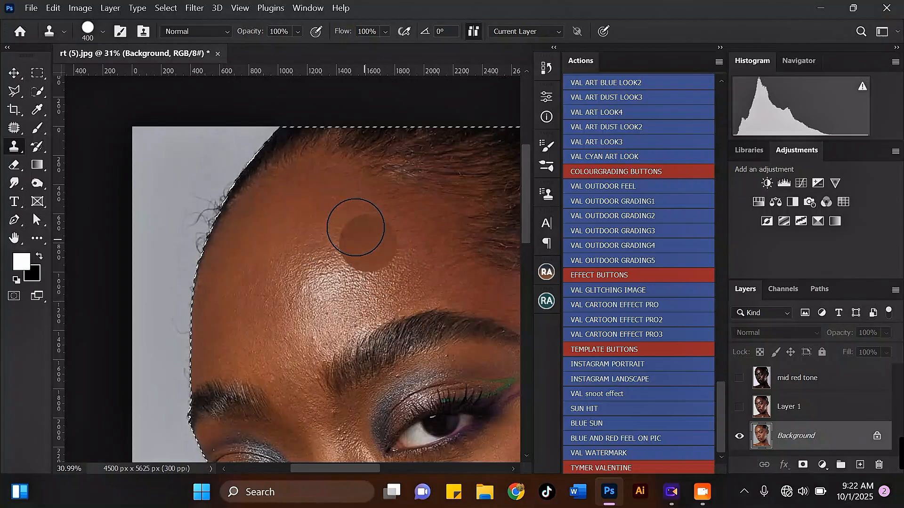
pyautogui.click(253, 212)
pyautogui.hotkey('ctrl', 'z')
# - Invert the selection with the Polygonal Lasso tool active so that the background around the woman is selected
pyautogui.click(14, 91)
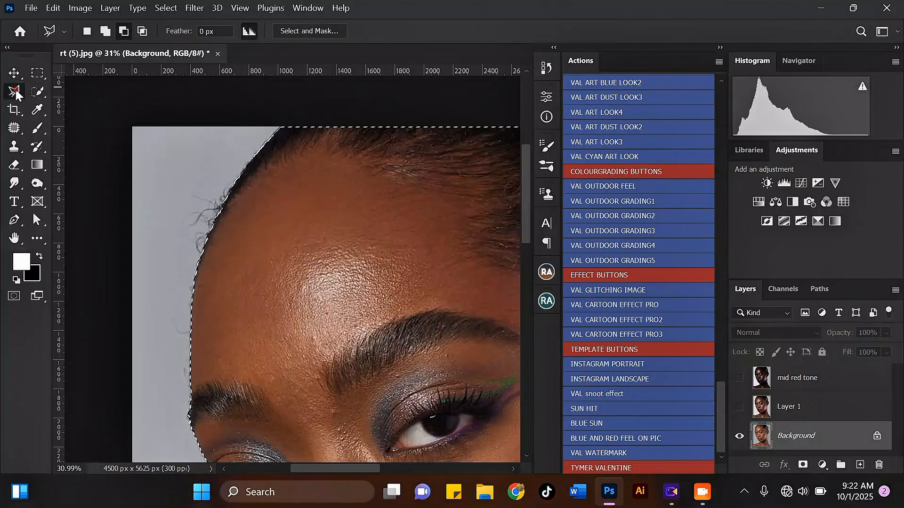
pyautogui.rightClick(290, 180)
pyautogui.click(321, 201)
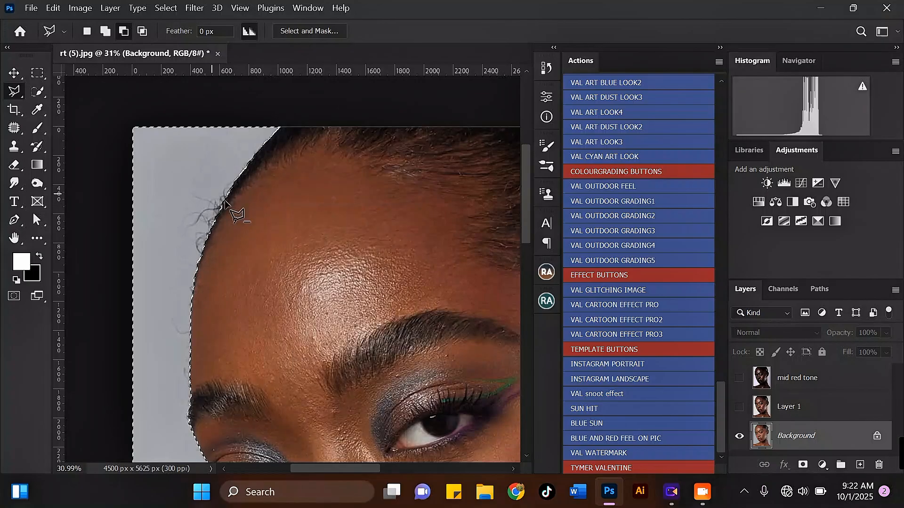
# - Clone clean grey background over the stray hairs along the forehead's edge with the Clone Stamp tool
pyautogui.click(18, 145)
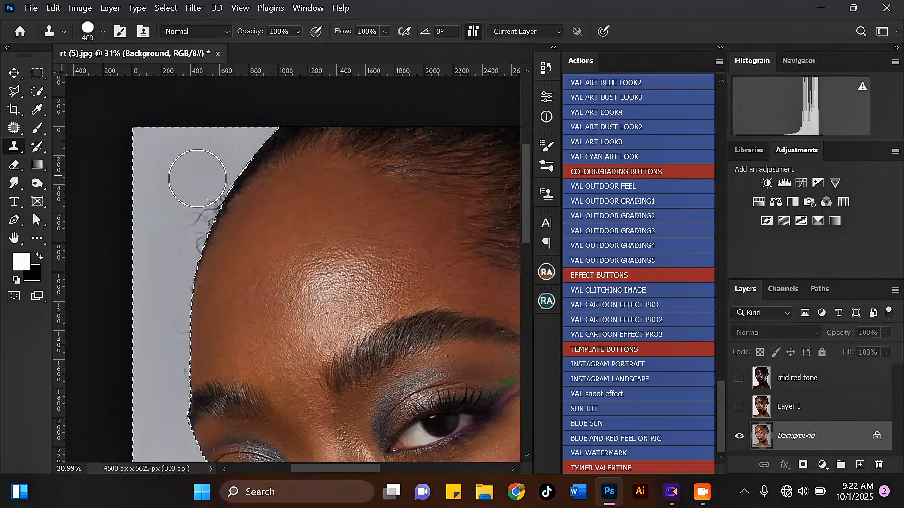
pyautogui.moveTo(187, 224); pyautogui.dragTo(222, 186)
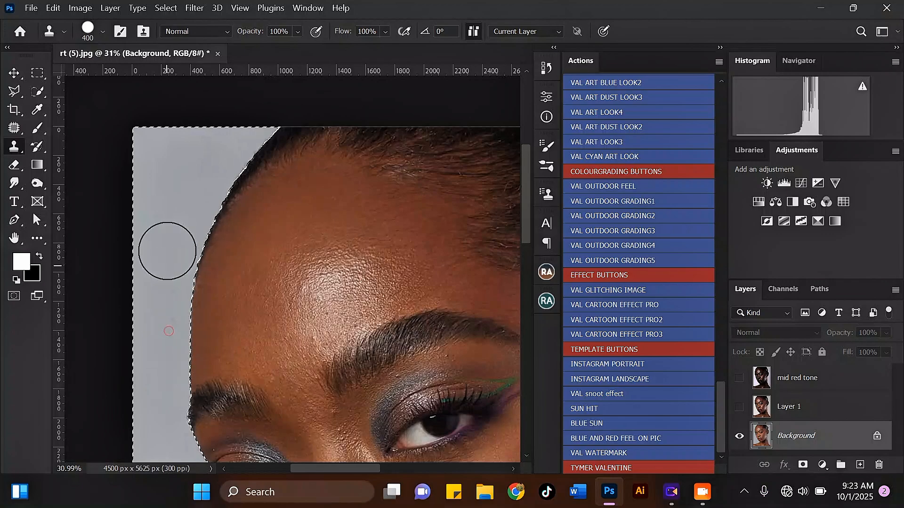
pyautogui.scroll(-2, 108, 191)
pyautogui.scroll(-3, 244, 288)
# - Clone clean grey background over the tuft of stray hair behind the head, above the ear
pyautogui.scroll(5, 471, 273)
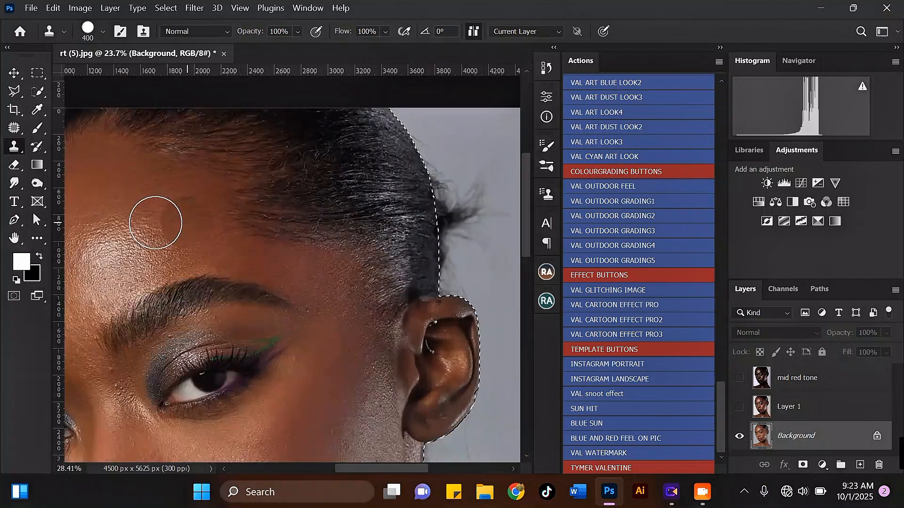
pyautogui.scroll(-3, 148, 225)
pyautogui.scroll(3, 423, 141)
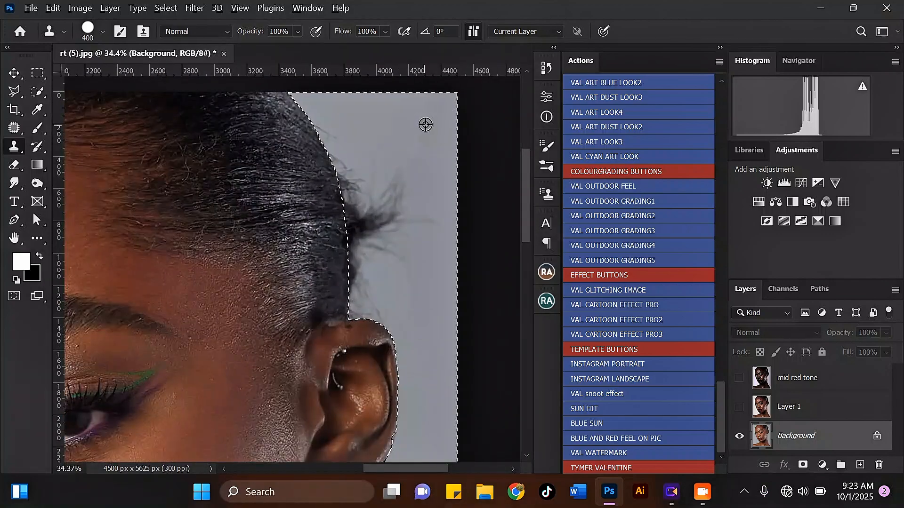
pyautogui.moveTo(397, 185)
pyautogui.mouseDown()
pyautogui.moveTo(383, 217)
pyautogui.moveTo(357, 152)
pyautogui.moveTo(376, 202)
pyautogui.moveTo(378, 303)
pyautogui.moveTo(407, 298)
pyautogui.moveTo(425, 232)
pyautogui.moveTo(372, 268)
pyautogui.moveTo(365, 171)
pyautogui.moveTo(335, 133)
pyautogui.moveTo(369, 178)
pyautogui.moveTo(363, 198)
pyautogui.moveTo(347, 155)
pyautogui.mouseUp()
pyautogui.scroll(-1, 379, 246)
pyautogui.keyDown('alt'); pyautogui.click(411, 158); pyautogui.keyUp('alt')
pyautogui.scroll(-1, 372, 198)
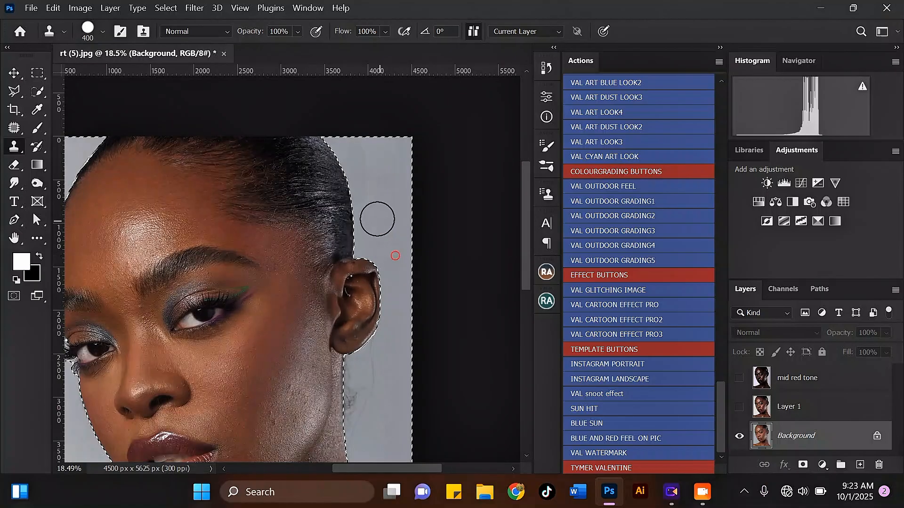
# - Sample clean background beside the neck and clone out the stray hairs below the ear
pyautogui.scroll(-1, 377, 216)
pyautogui.scroll(1, 380, 378)
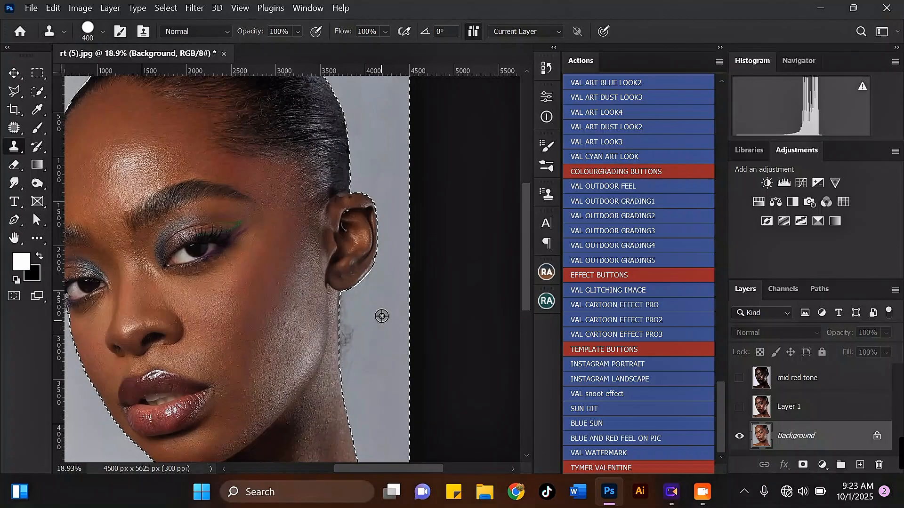
pyautogui.moveTo(382, 317)
pyautogui.mouseDown()
pyautogui.moveTo(371, 336)
pyautogui.moveTo(347, 330)
pyautogui.moveTo(347, 309)
pyautogui.mouseUp()
pyautogui.keyDown('alt'); pyautogui.click(375, 331); pyautogui.keyUp('alt')
pyautogui.click(339, 307)
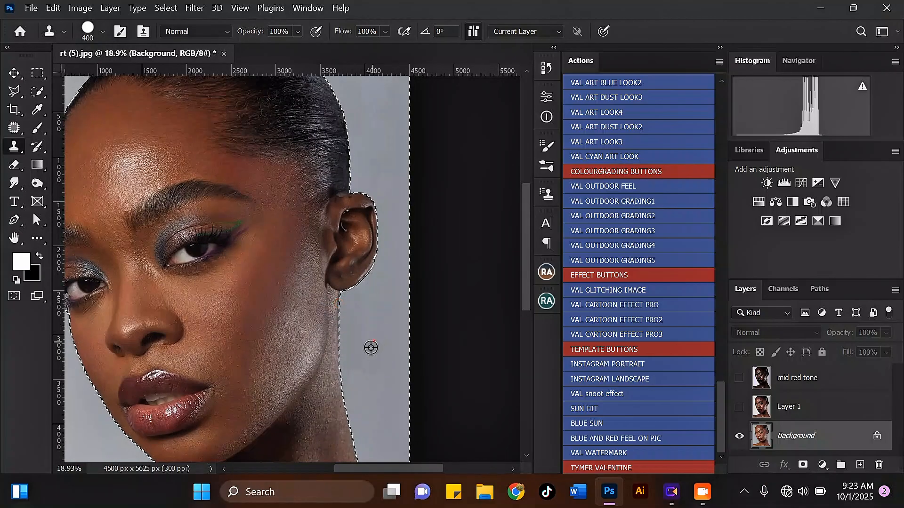
pyautogui.keyDown('alt'); pyautogui.click(371, 347); pyautogui.keyUp('alt')
pyautogui.click(355, 376)
# - Deselect the background selection and switch to the Move tool
pyautogui.scroll(-1, 370, 310)
pyautogui.scroll(-3, 374, 296)
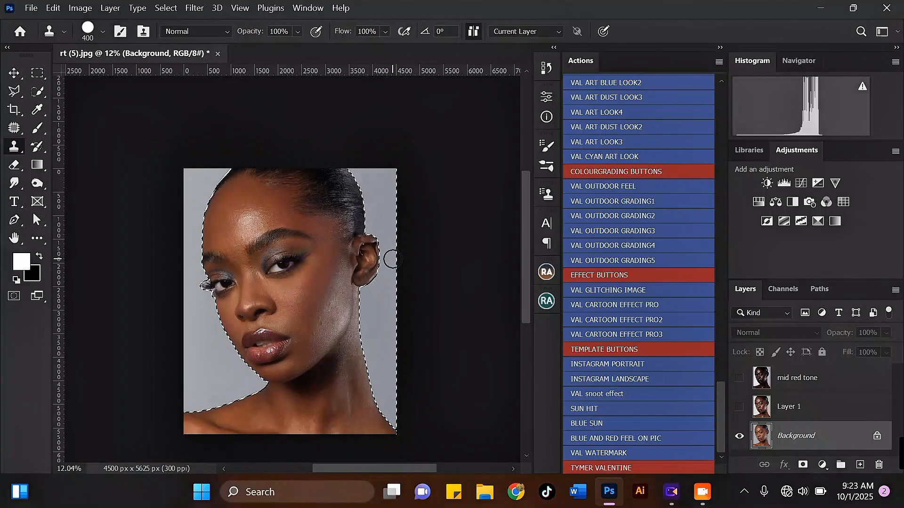
pyautogui.scroll(1, 325, 252)
pyautogui.hotkey('ctrl', 'd')
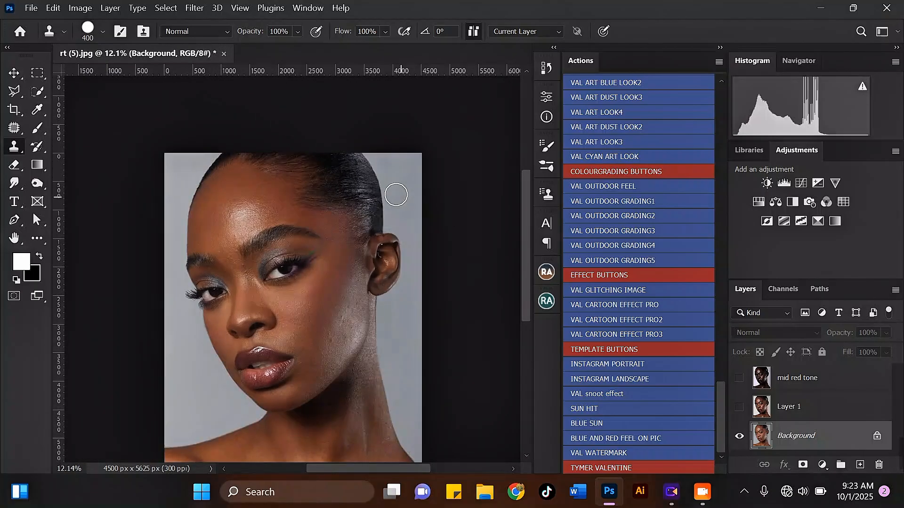
pyautogui.scroll(-1, 410, 197)
pyautogui.scroll(-1, 410, 196)
pyautogui.scroll(1, 296, 168)
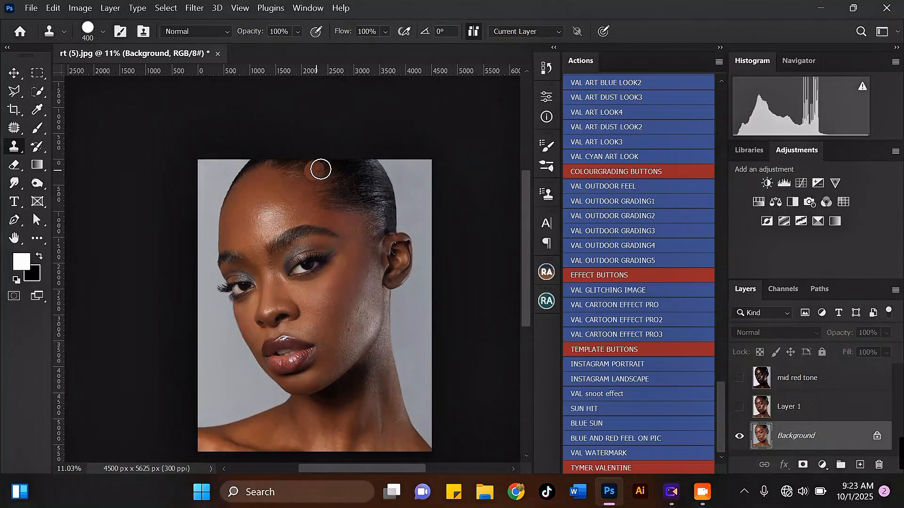
pyautogui.click(14, 72)
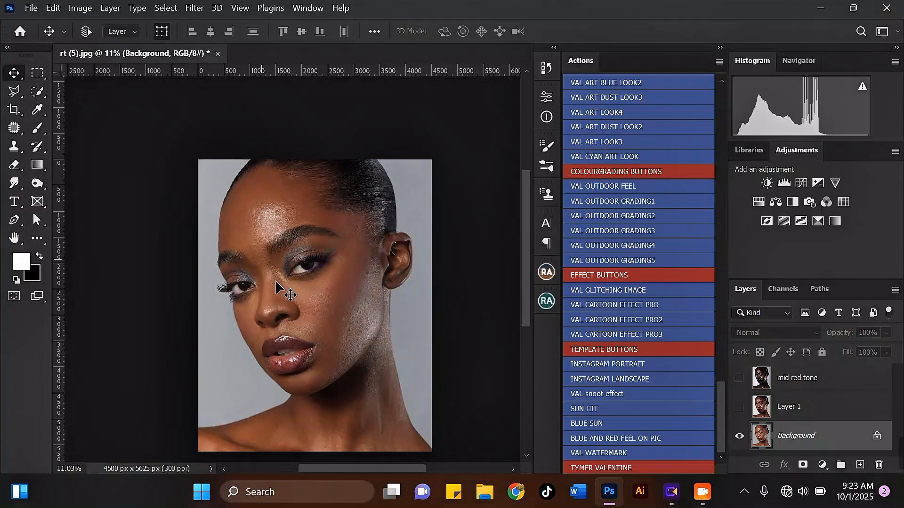
# - Duplicate the Background layer twice
pyautogui.scroll(1, 324, 334)
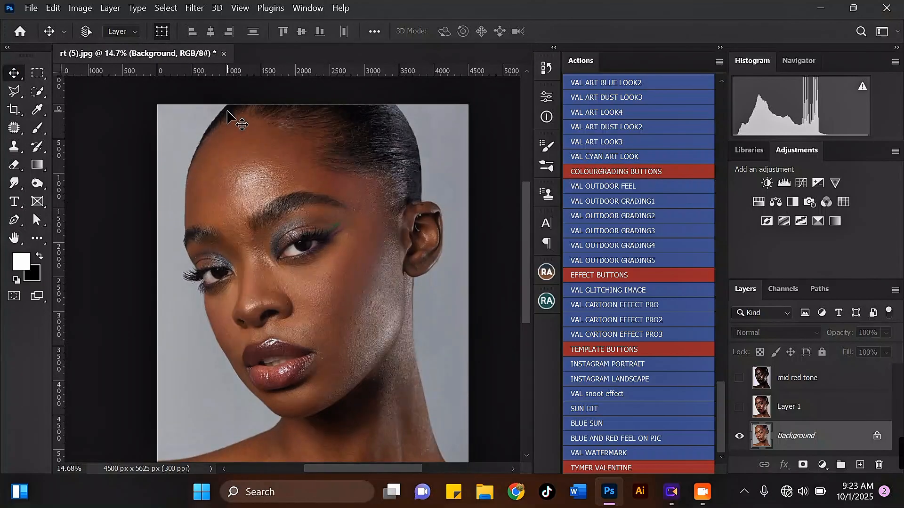
pyautogui.scroll(1, 278, 265)
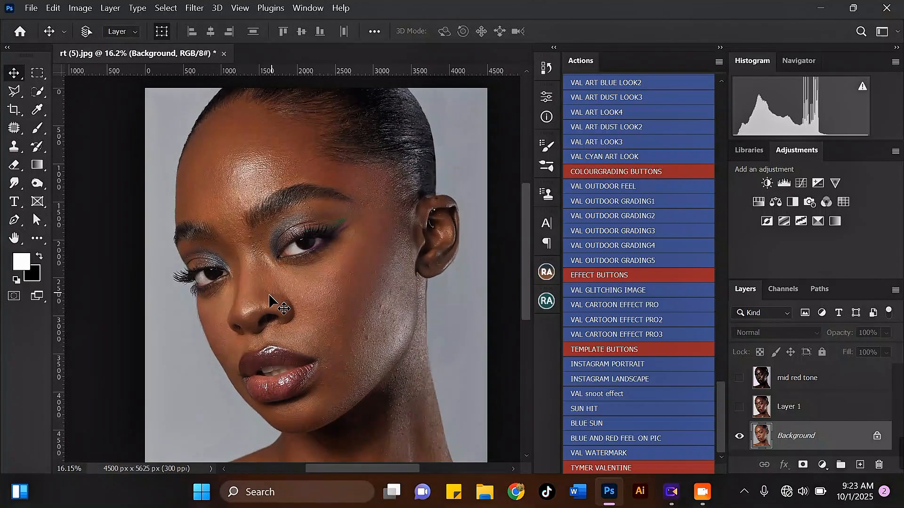
pyautogui.scroll(-2, 283, 188)
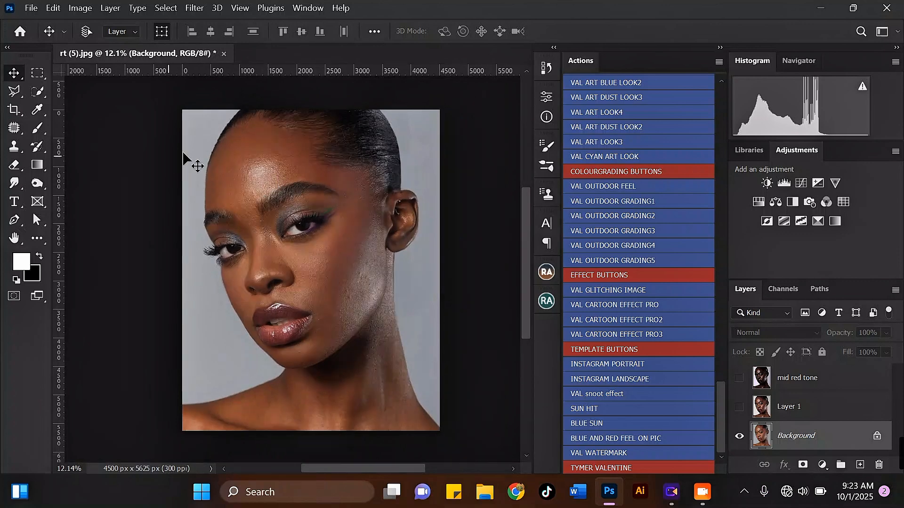
pyautogui.scroll(1, 216, 205)
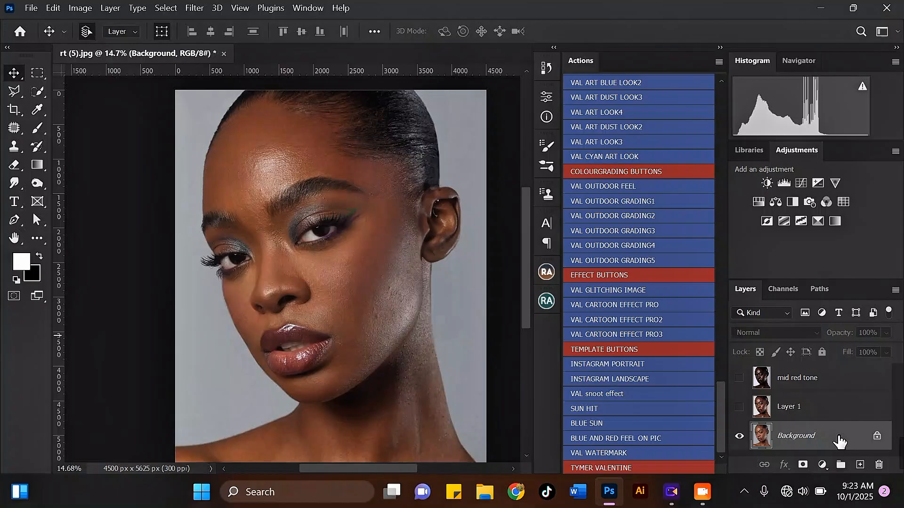
pyautogui.hotkey('ctrl', 'j')
pyautogui.hotkey('ctrl', 'j')
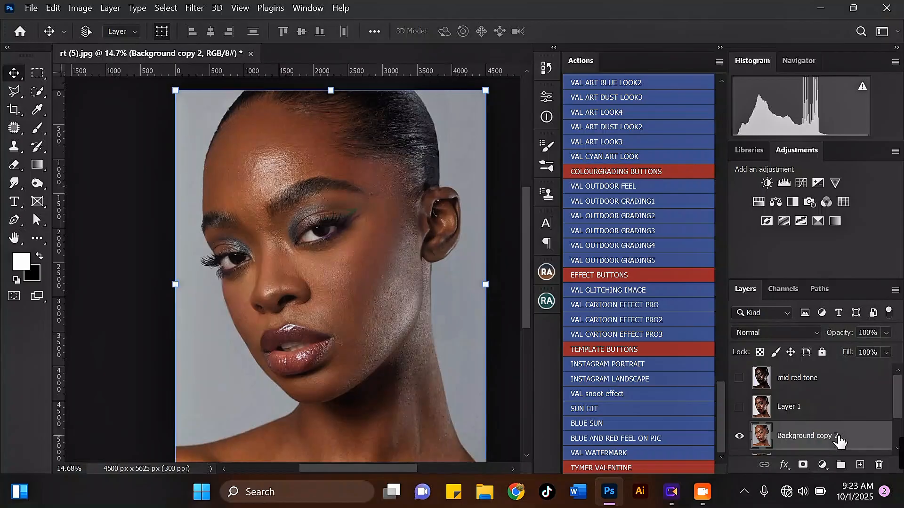
# - Rename the lower background copy "tone" and the upper copy "texture"
pyautogui.moveTo(903, 393); pyautogui.dragTo(897, 436)
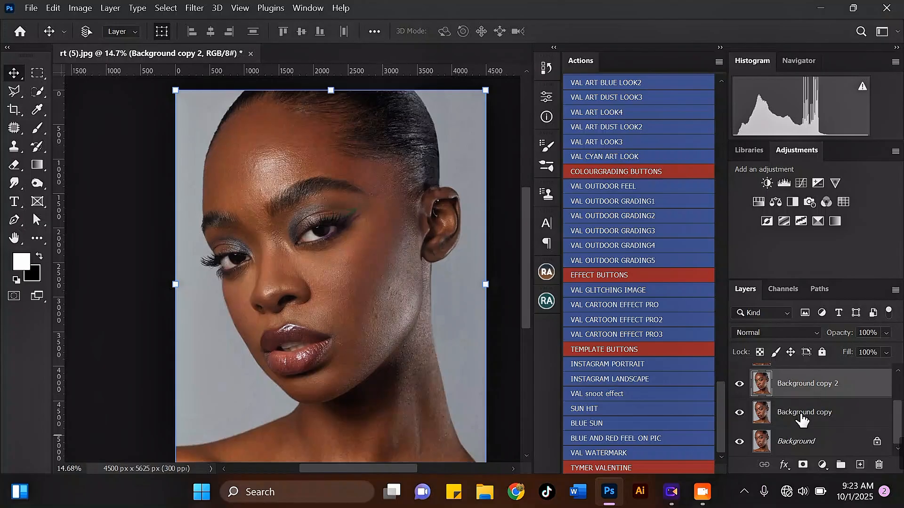
pyautogui.doubleClick(800, 414)
pyautogui.write('t')
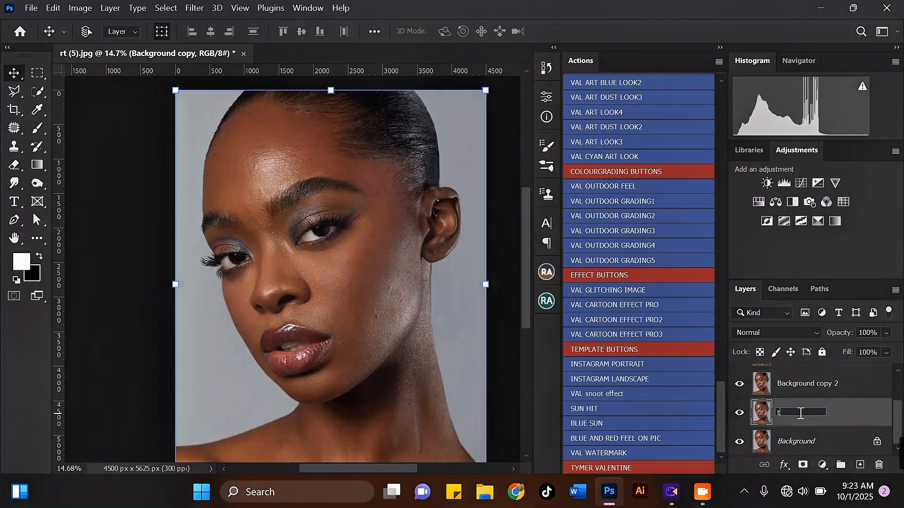
pyautogui.write('one')
pyautogui.press('Return')
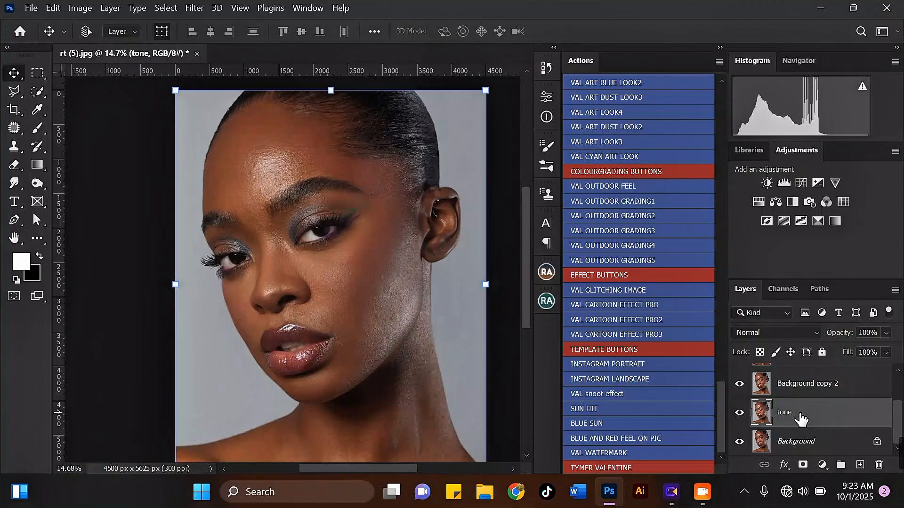
pyautogui.doubleClick(796, 384)
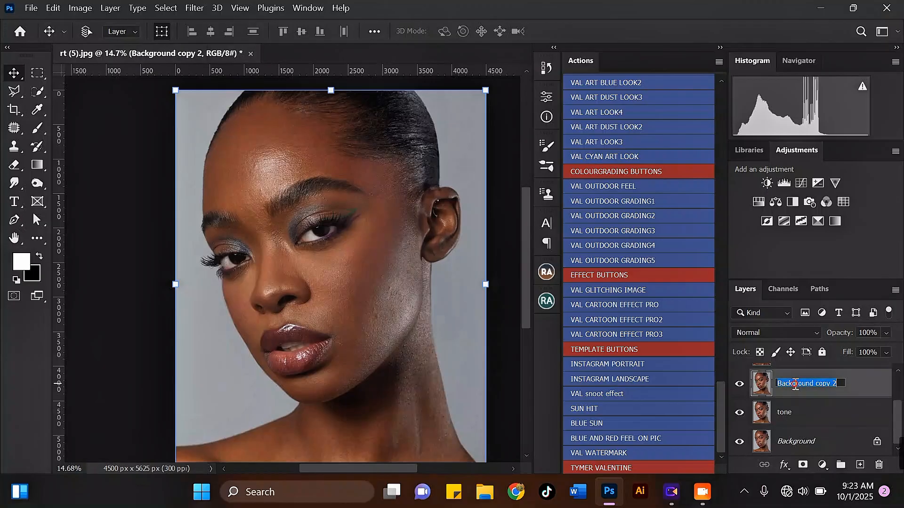
pyautogui.write('texture')
pyautogui.press('Return')
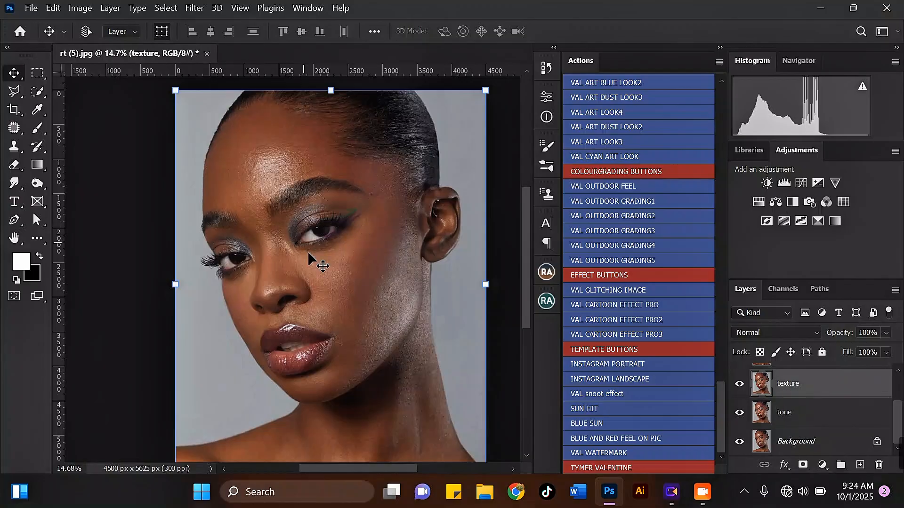
pyautogui.scroll(1, 307, 264)
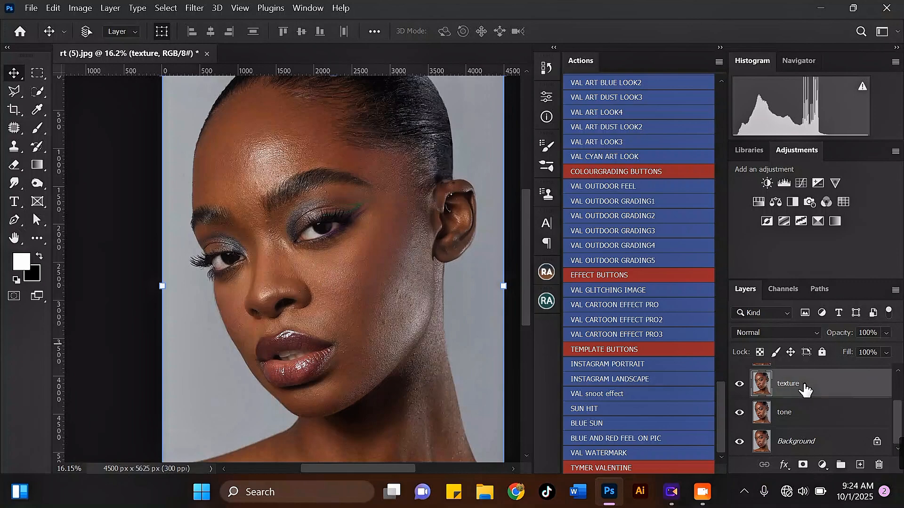
pyautogui.click(795, 419)
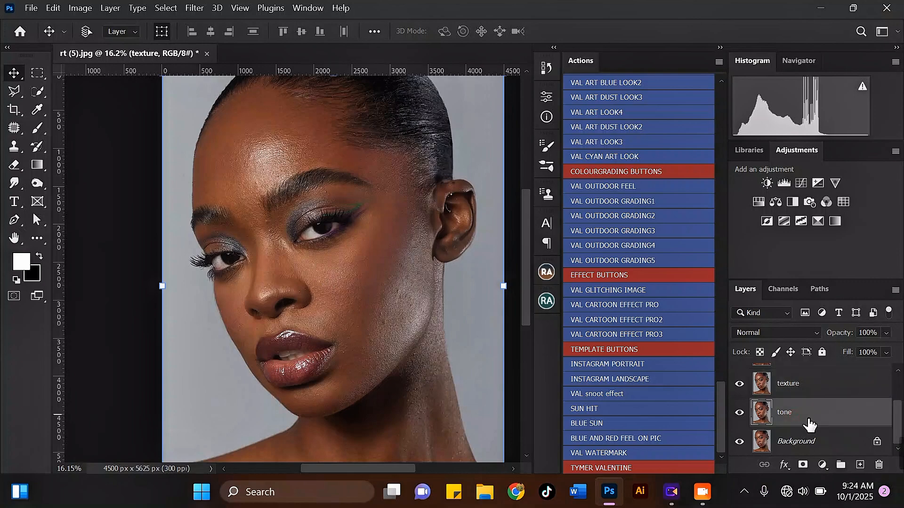
pyautogui.scroll(1, 289, 171)
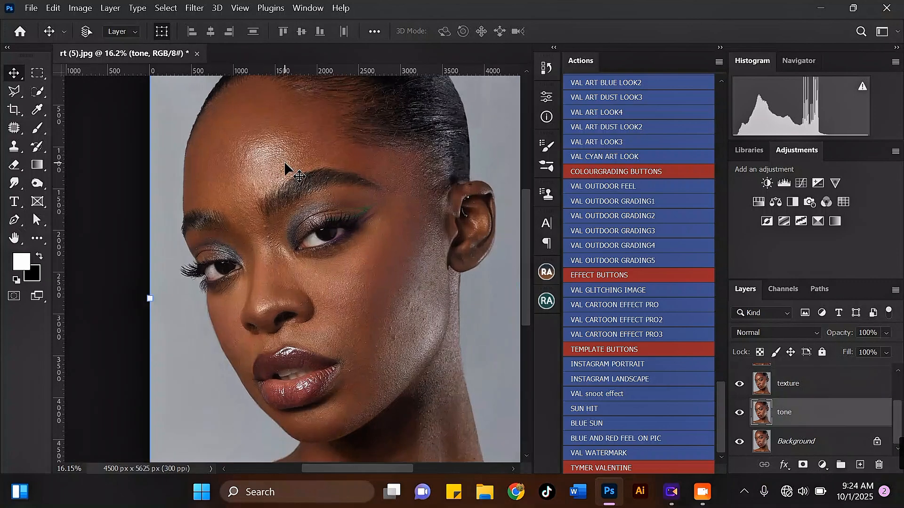
pyautogui.scroll(2, 205, 151)
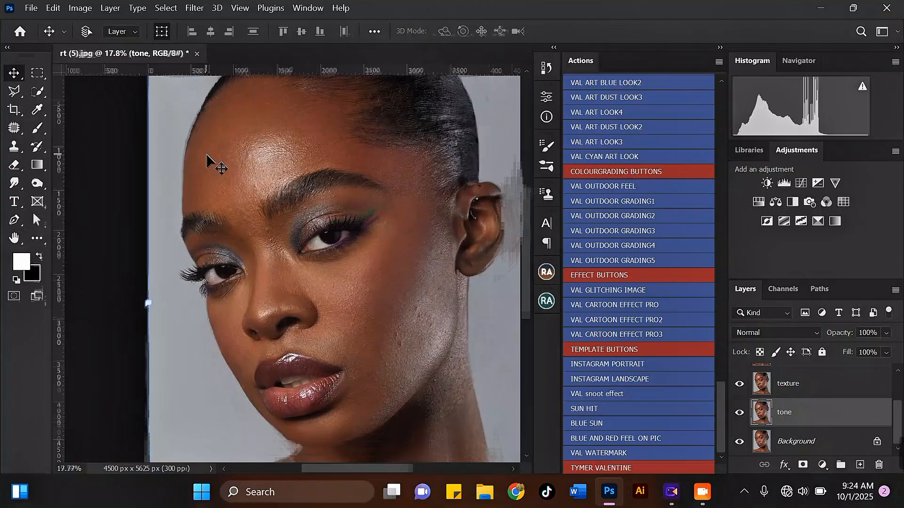
pyautogui.scroll(-1, 336, 207)
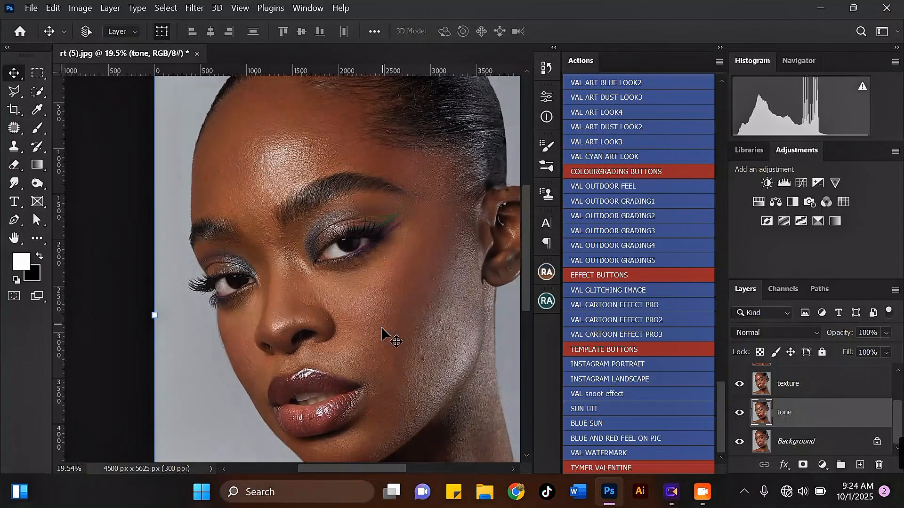
pyautogui.scroll(2, 256, 165)
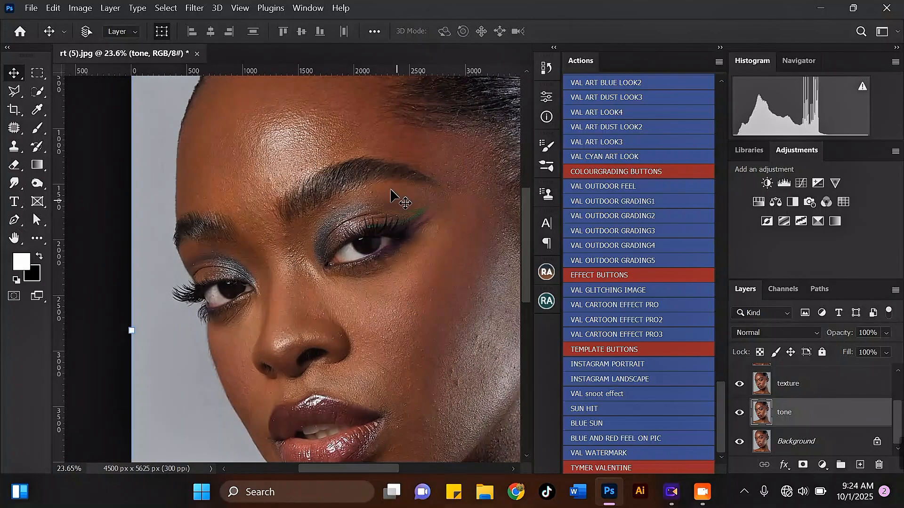
pyautogui.scroll(-1, 307, 191)
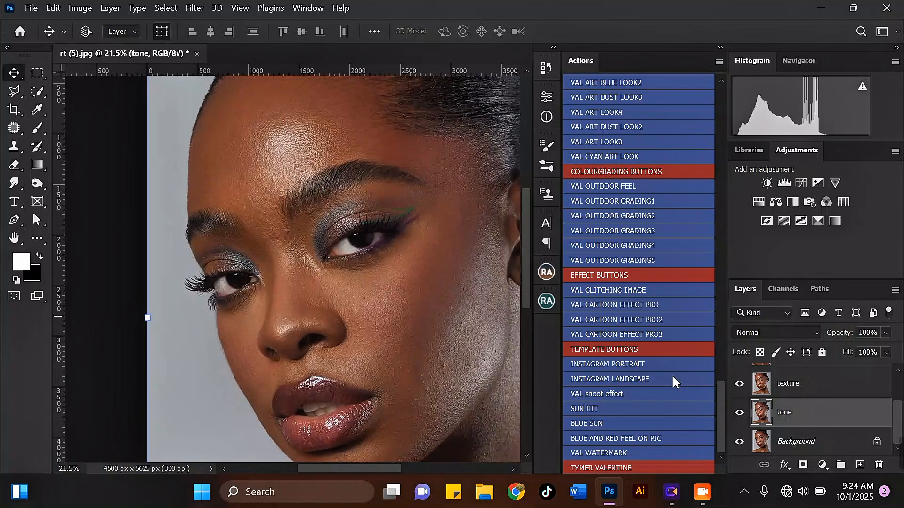
# - Hide the texture layer and make the tone layer active
pyautogui.click(800, 388)
pyautogui.click(739, 384)
pyautogui.click(739, 385)
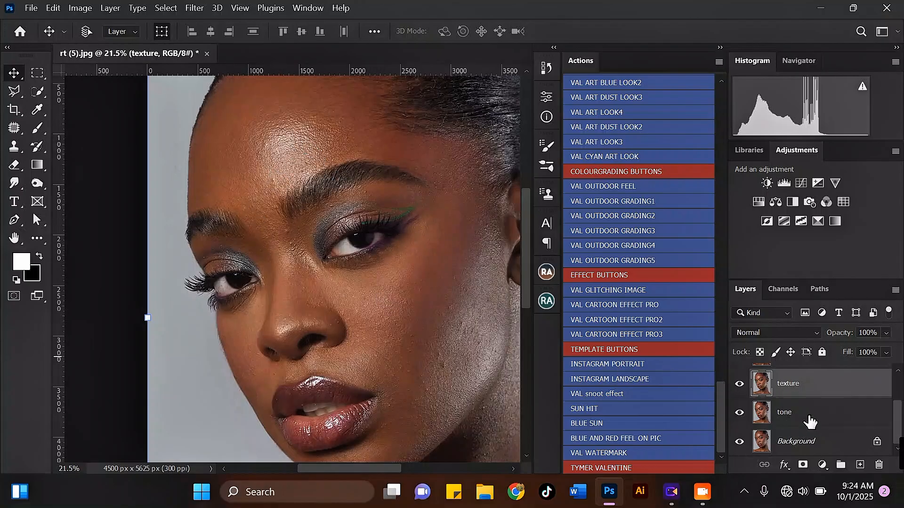
pyautogui.click(739, 383)
pyautogui.click(838, 416)
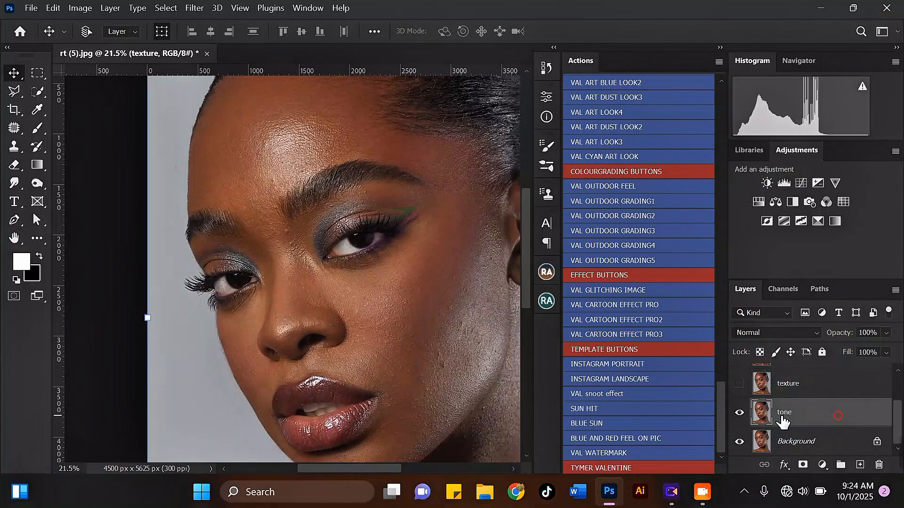
# - Apply a Gaussian Blur with a 12-pixel radius to the tone layer
pyautogui.click(195, 8)
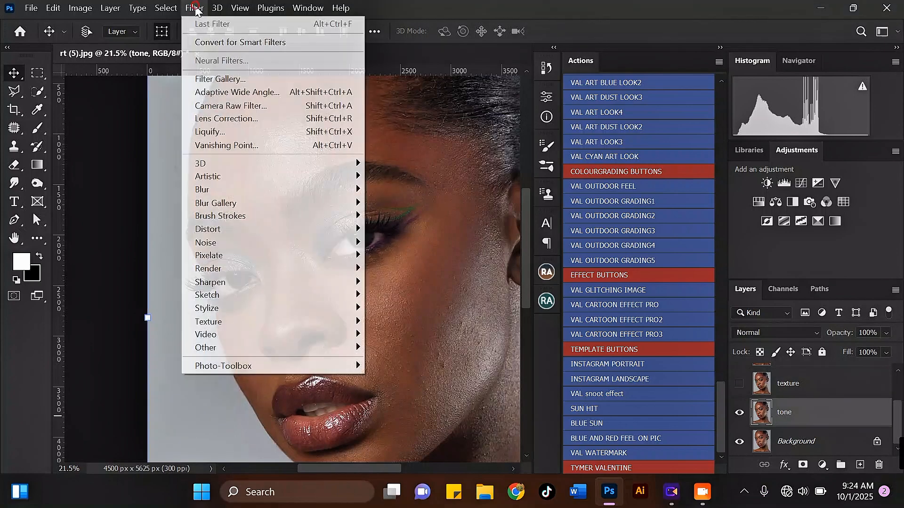
pyautogui.moveTo(232, 190)
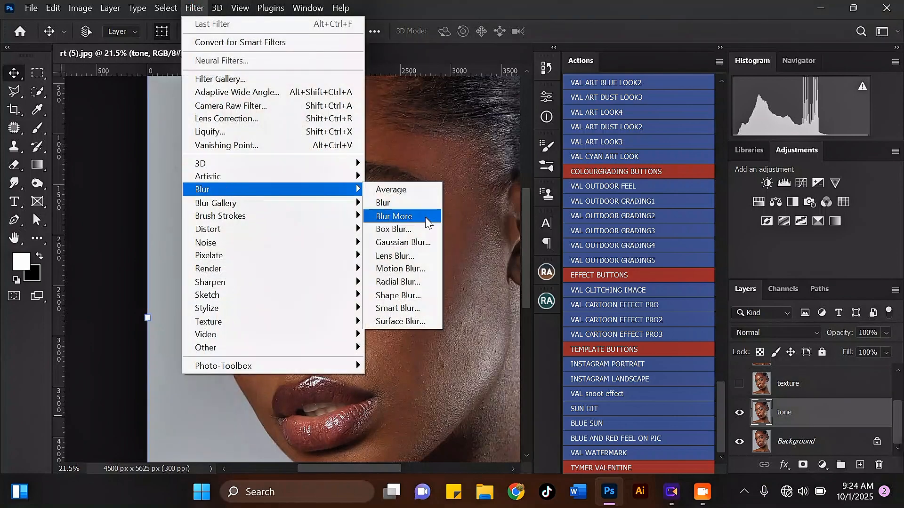
pyautogui.click(400, 244)
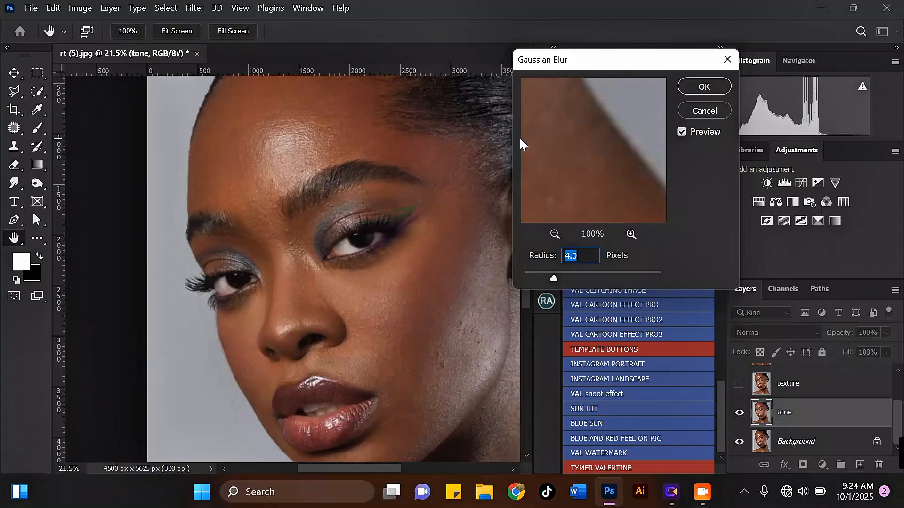
pyautogui.click(554, 235)
pyautogui.click(554, 235)
pyautogui.click(554, 235)
pyautogui.click(554, 235)
pyautogui.click(554, 235)
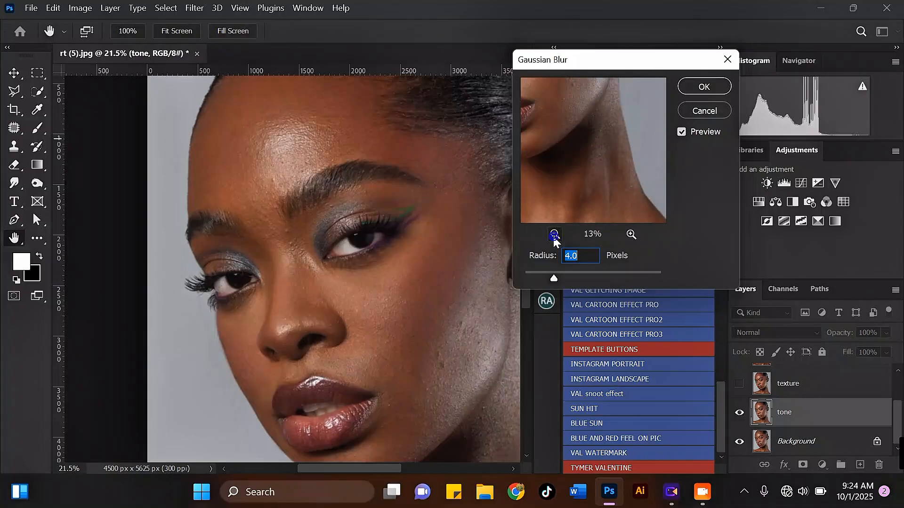
pyautogui.click(554, 235)
pyautogui.moveTo(580, 105); pyautogui.dragTo(596, 176)
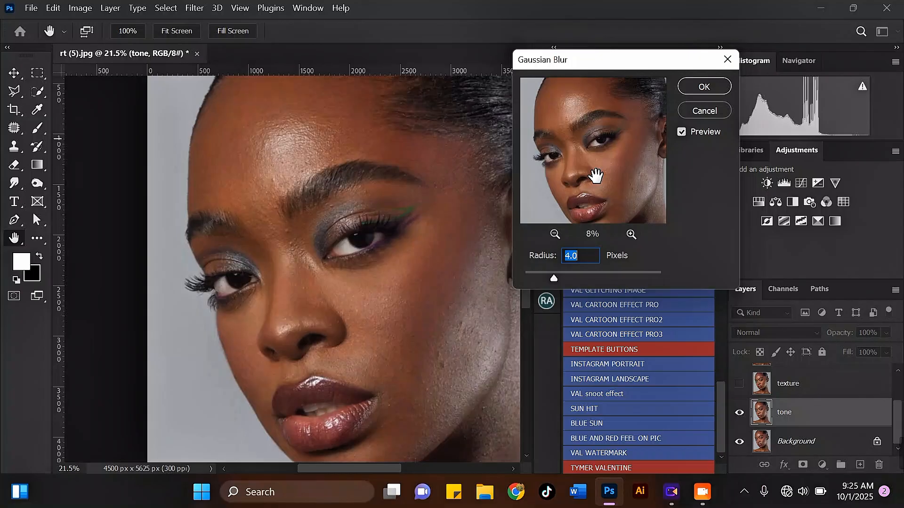
pyautogui.write('1')
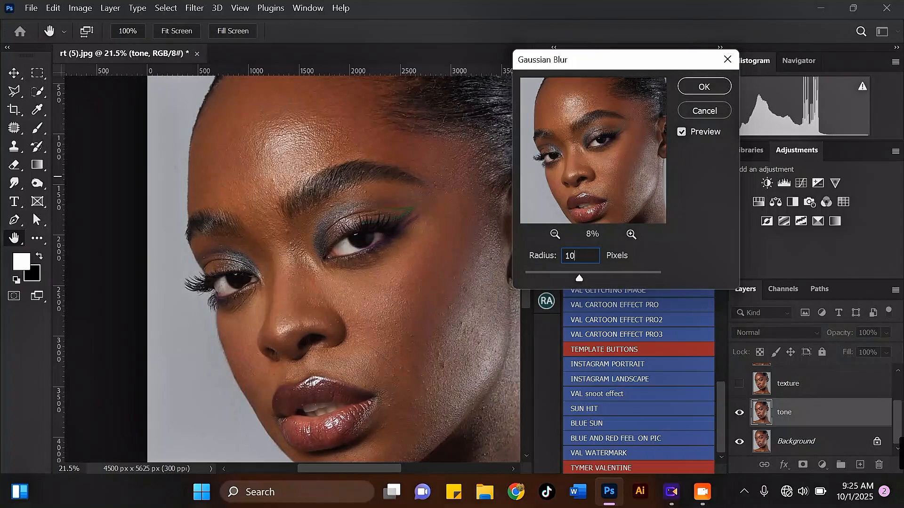
pyautogui.write('0')
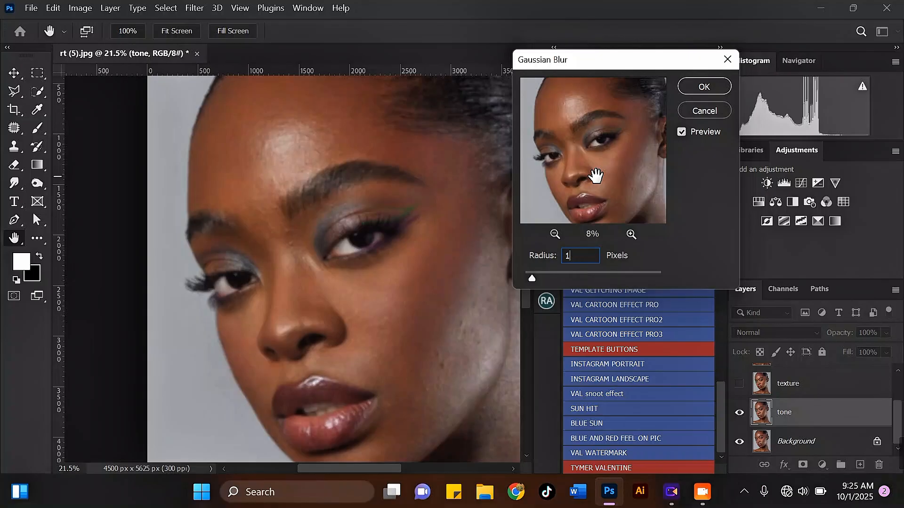
pyautogui.write('2')
pyautogui.hotkey('ctrl', '+')
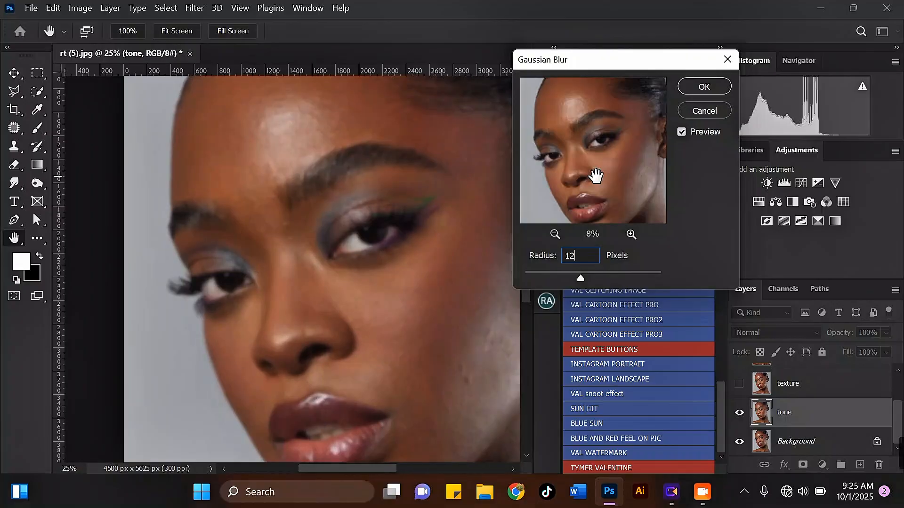
pyautogui.press('ctrl')
pyautogui.click(706, 86)
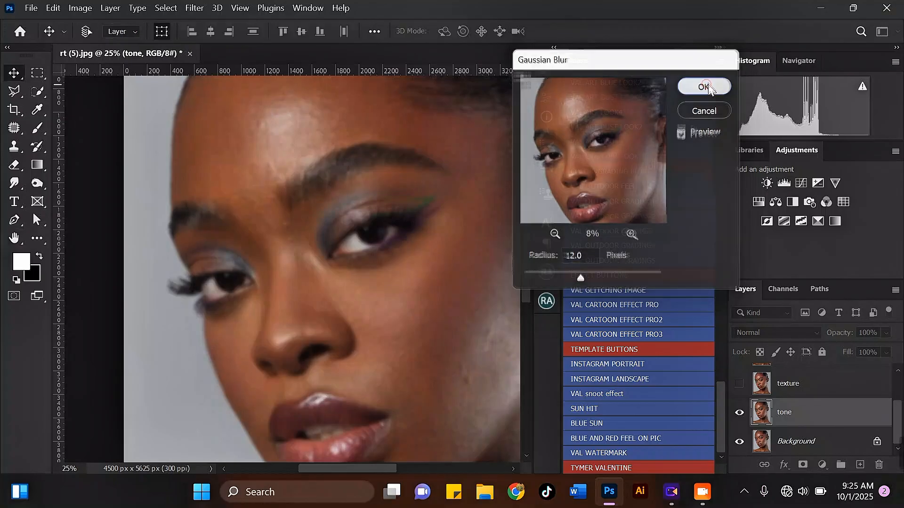
# - Show the texture layer again and make it the active layer
pyautogui.scroll(-3, 343, 303)
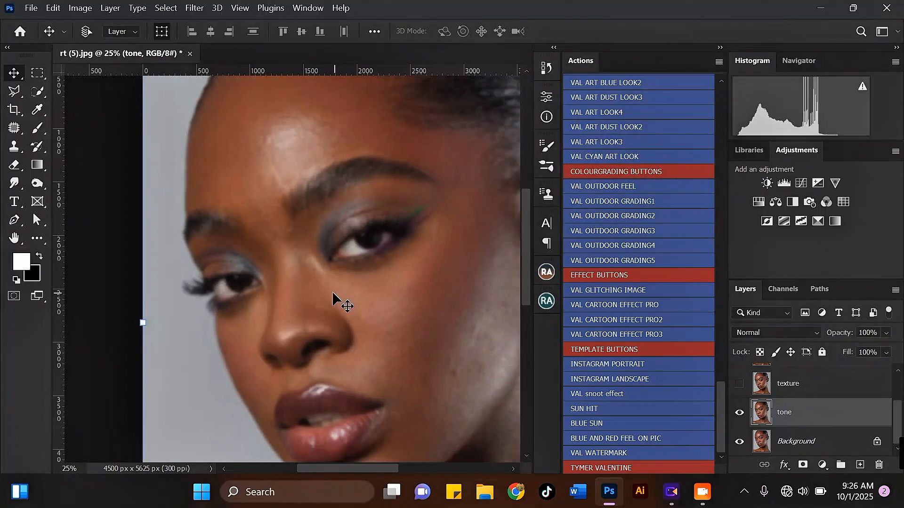
pyautogui.scroll(2, 397, 304)
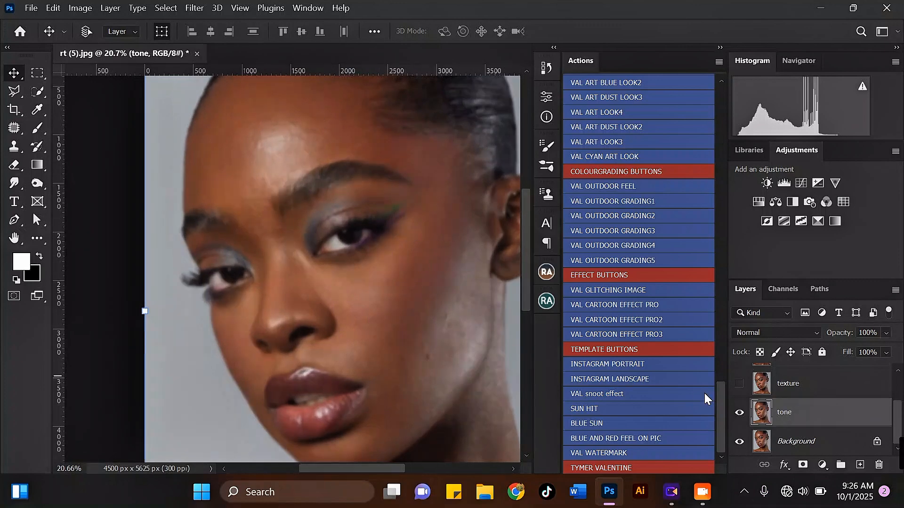
pyautogui.scroll(1, 370, 165)
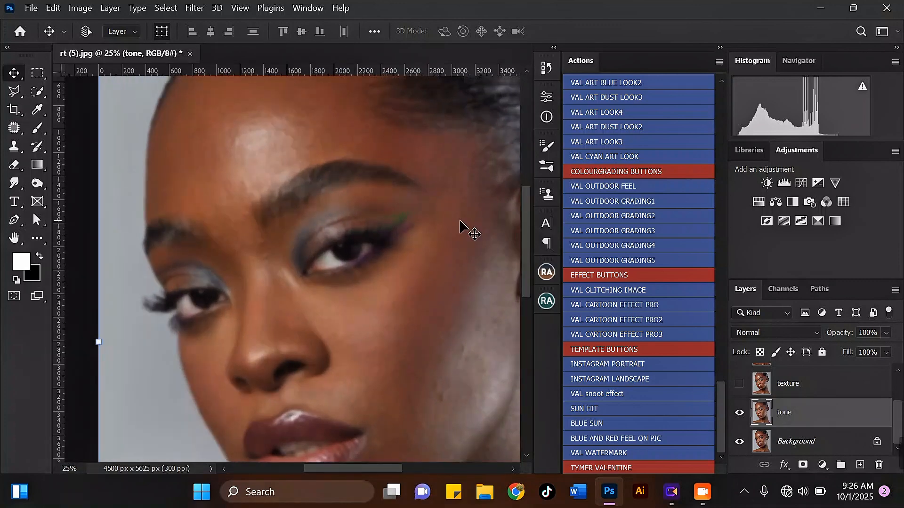
pyautogui.click(739, 384)
pyautogui.click(819, 389)
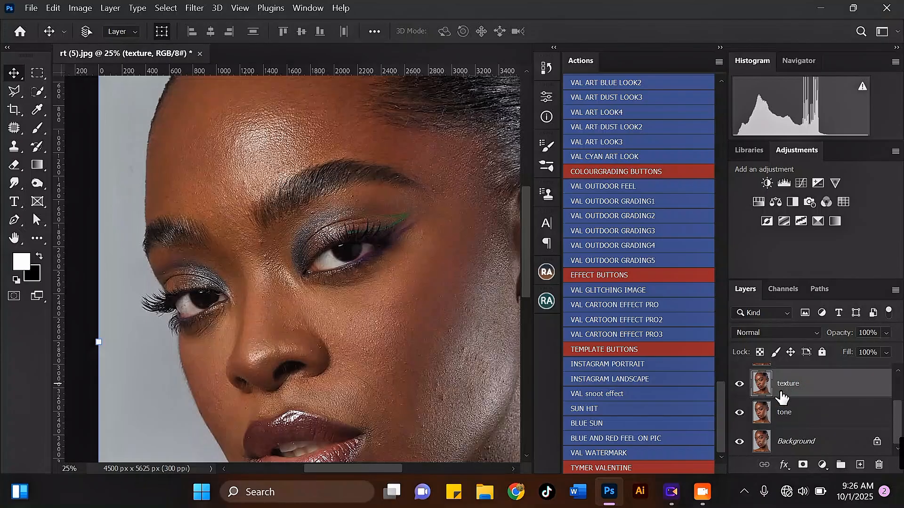
# - Use Apply Image on the texture layer with the tone layer as source, Subtract blending, 100% opacity, scale 2 and offset 128
pyautogui.click(74, 8)
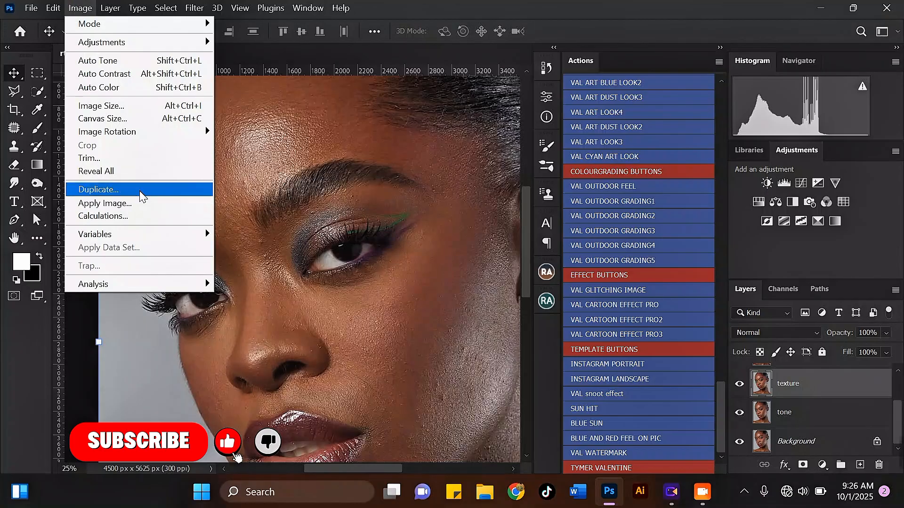
pyautogui.click(132, 204)
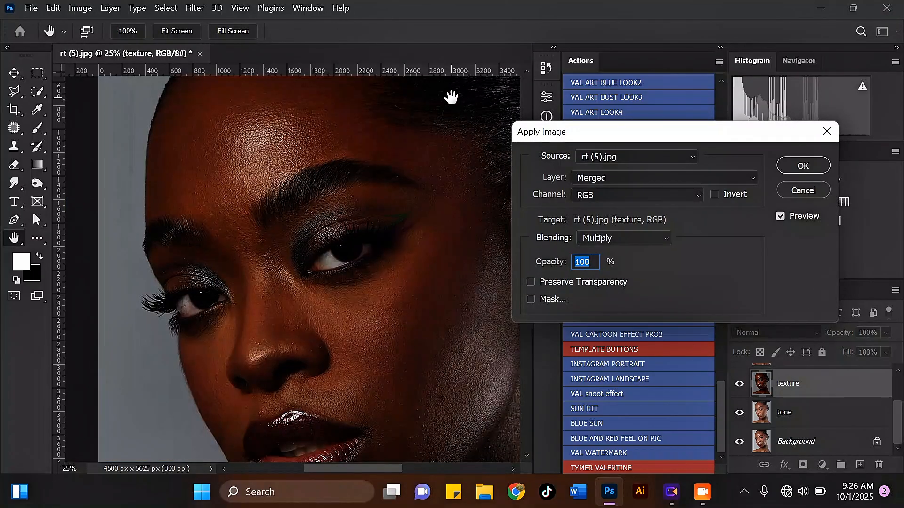
pyautogui.moveTo(604, 135); pyautogui.dragTo(544, 94)
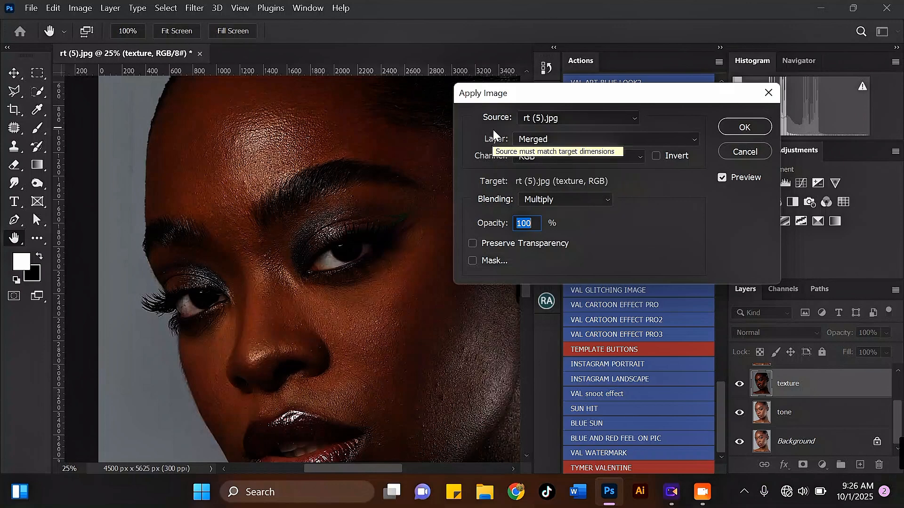
pyautogui.moveTo(570, 95); pyautogui.dragTo(420, 226)
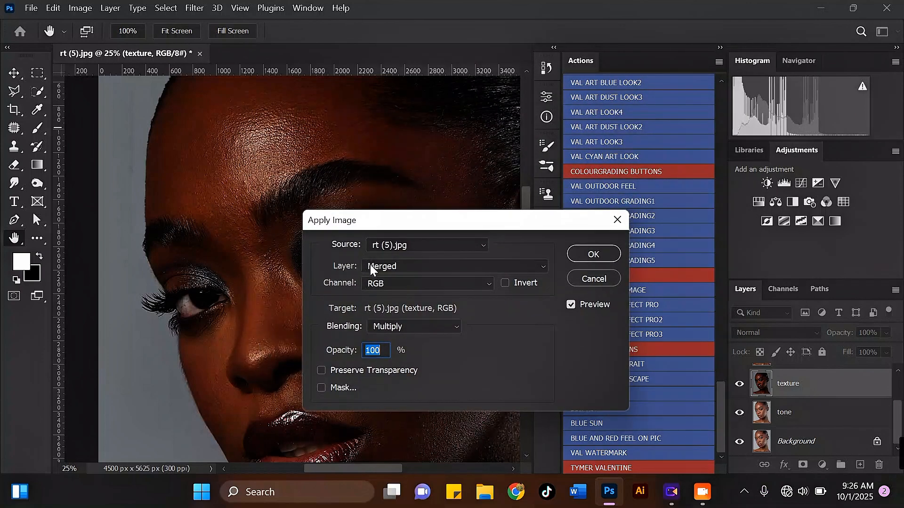
pyautogui.click(381, 267)
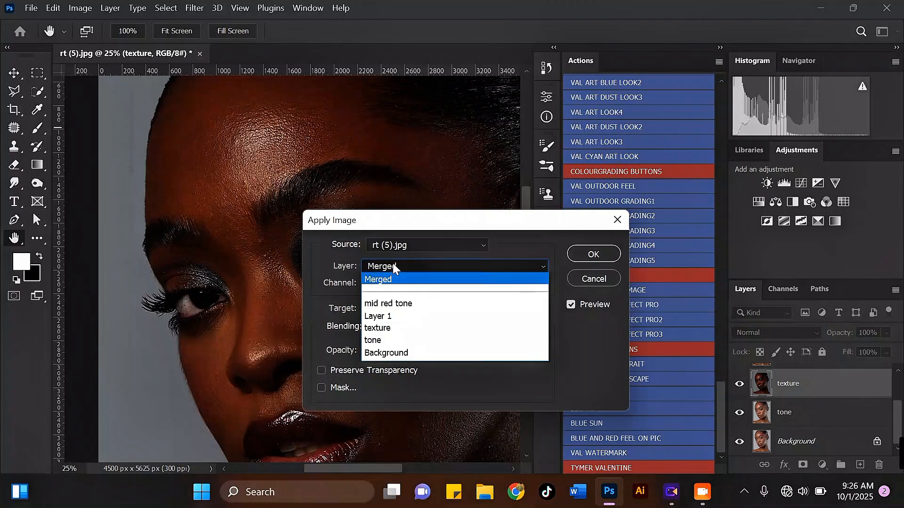
pyautogui.click(394, 340)
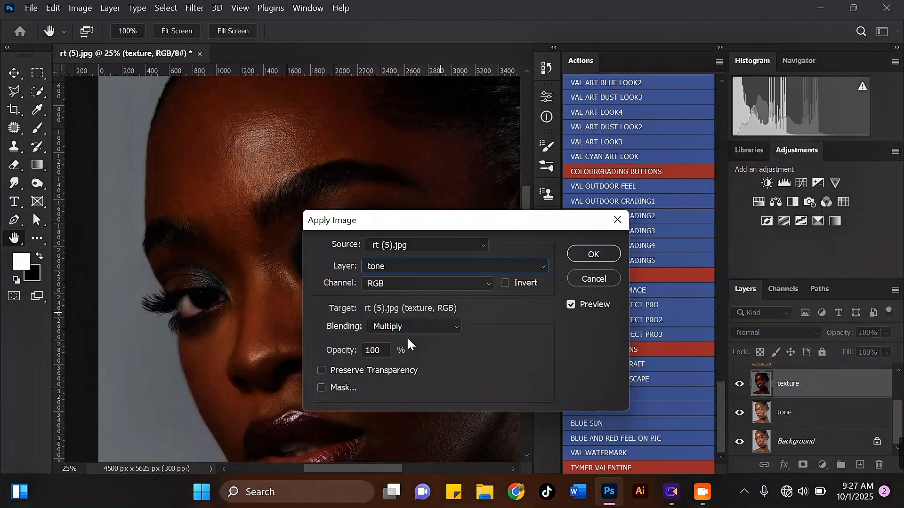
pyautogui.click(377, 267)
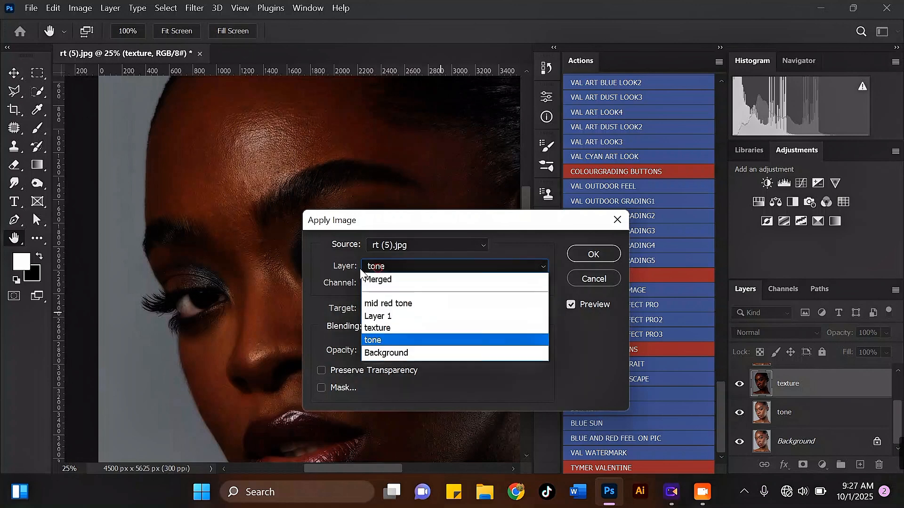
pyautogui.click(388, 340)
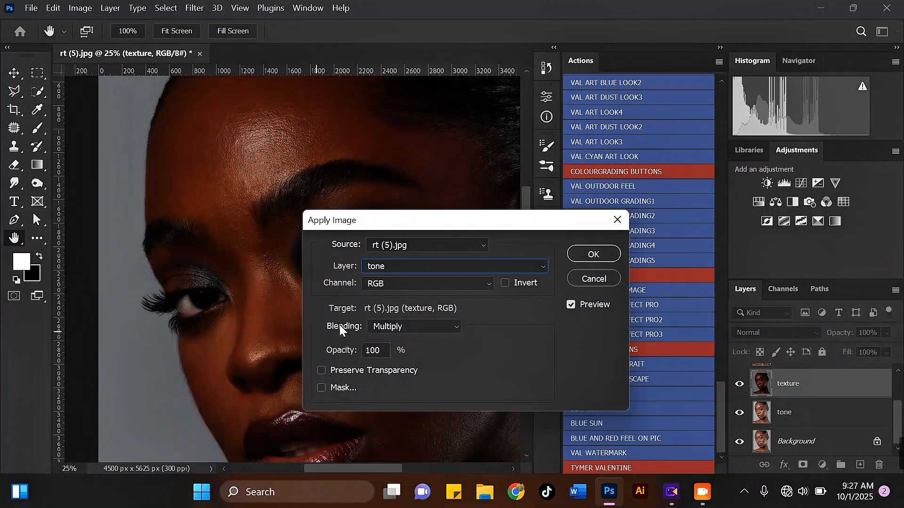
pyautogui.click(397, 327)
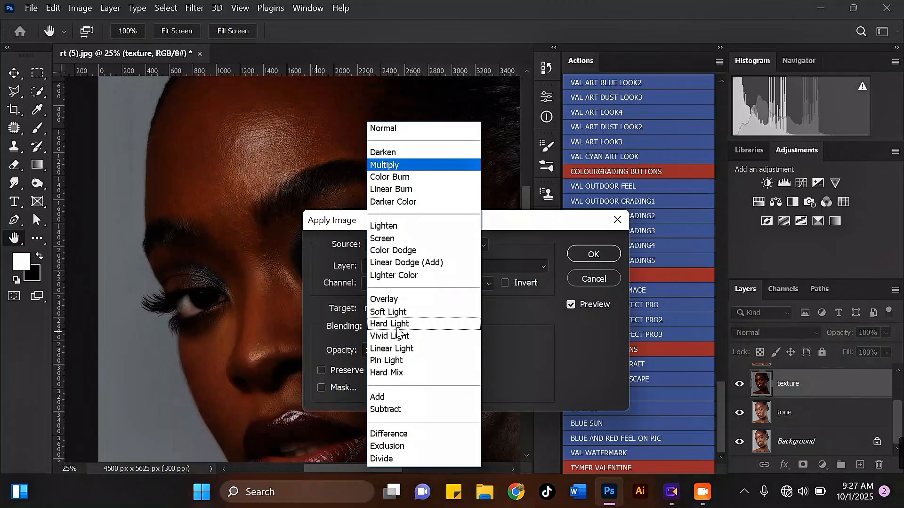
pyautogui.click(396, 409)
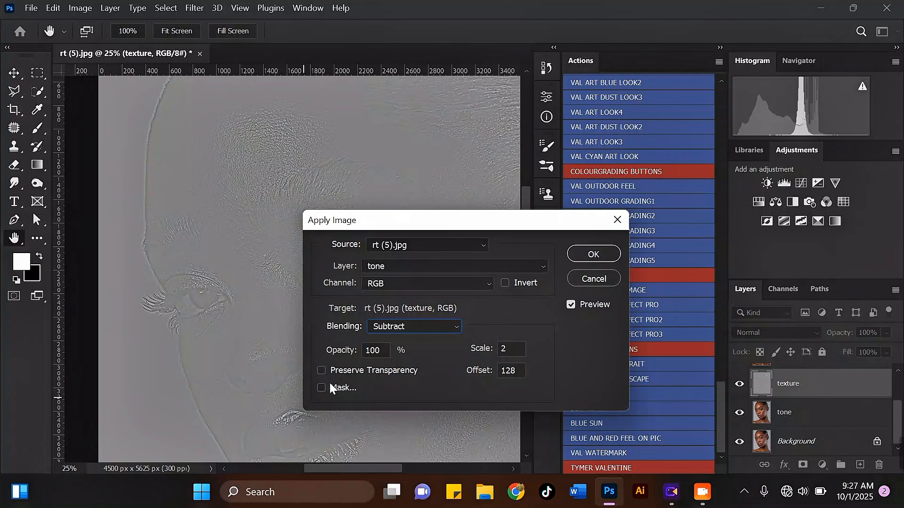
pyautogui.click(574, 254)
# - Set the texture layer's blend mode to Linear Light, and toggle its visibility off and on to compare the result
pyautogui.scroll(-4, 128, 360)
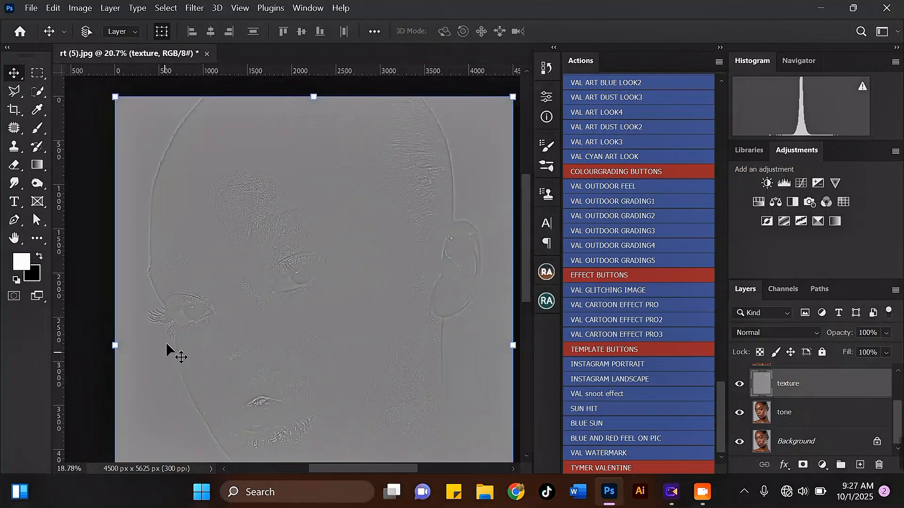
pyautogui.scroll(5, 151, 278)
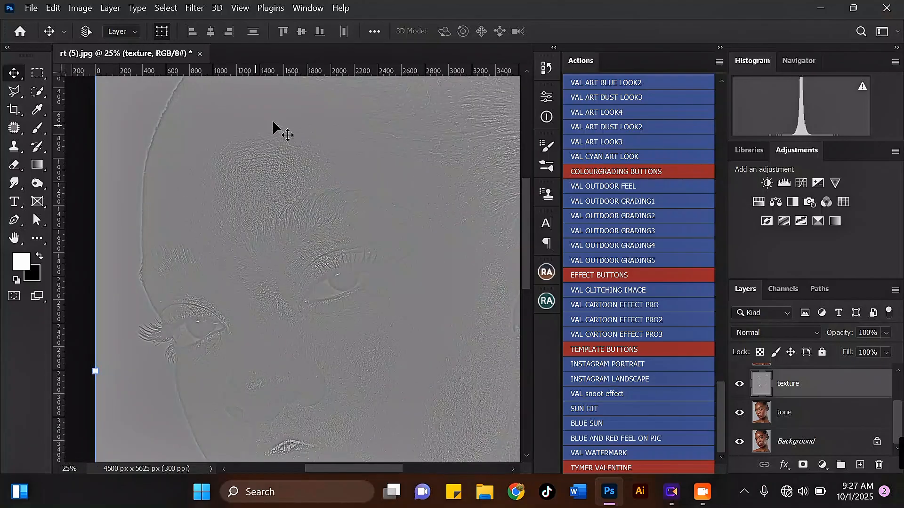
pyautogui.scroll(-2, 301, 160)
pyautogui.scroll(3, 292, 137)
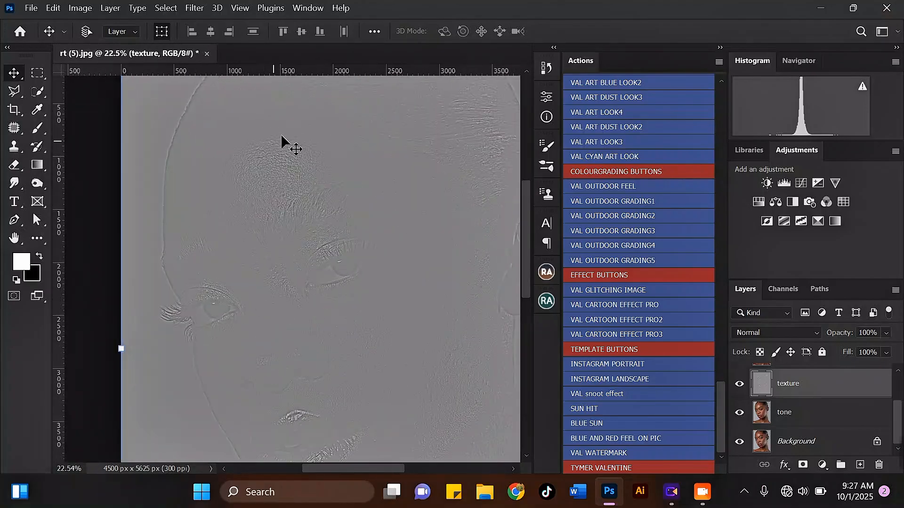
pyautogui.click(780, 328)
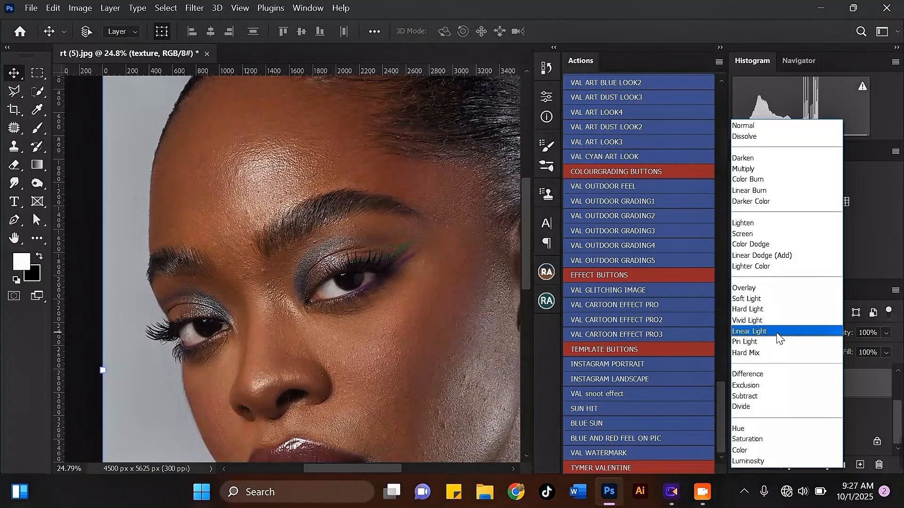
pyautogui.click(769, 333)
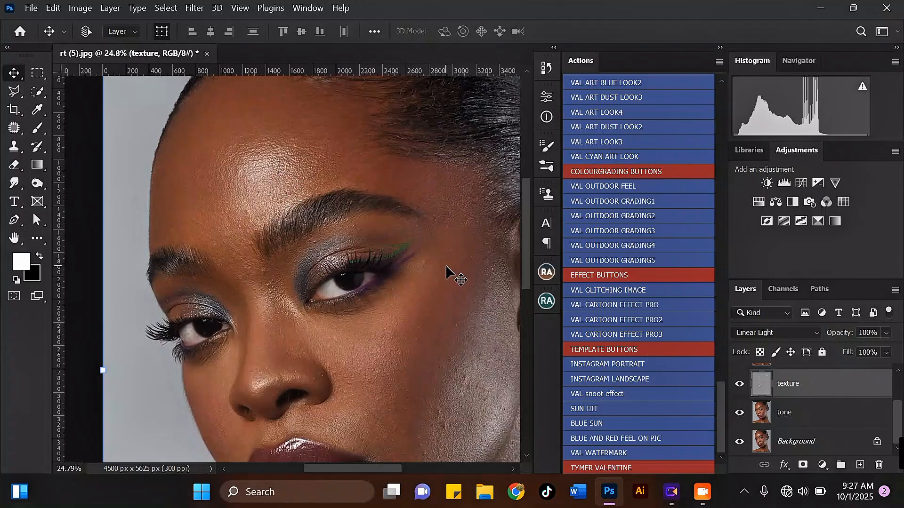
pyautogui.click(740, 385)
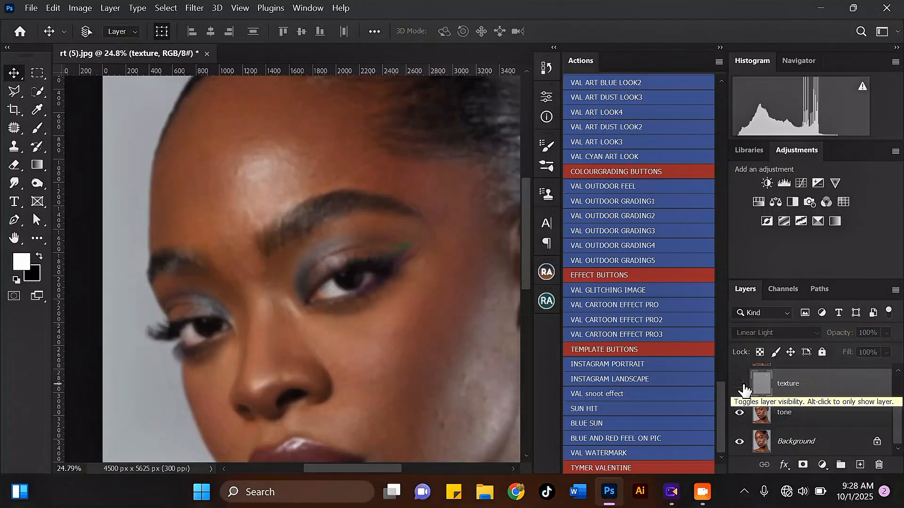
pyautogui.click(741, 385)
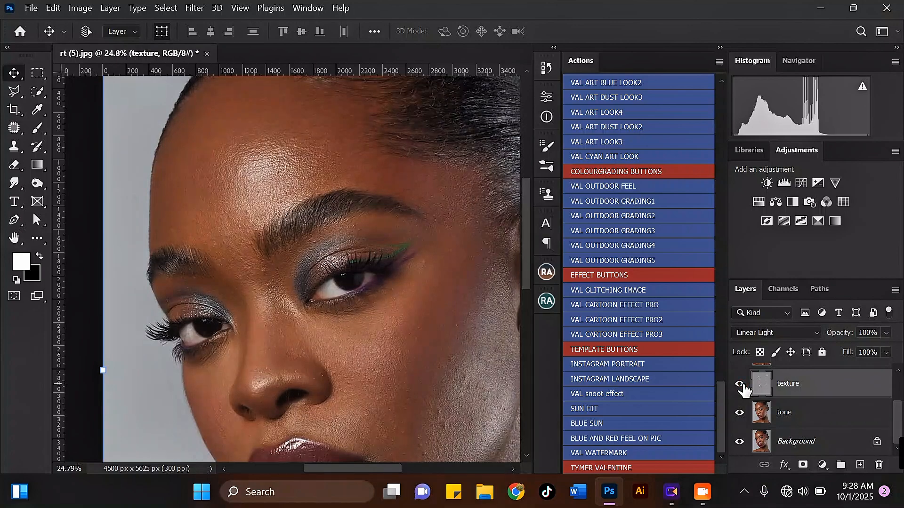
# - Select the blurred tone layer and duplicate it beneath the texture layer
pyautogui.scroll(-2, 275, 210)
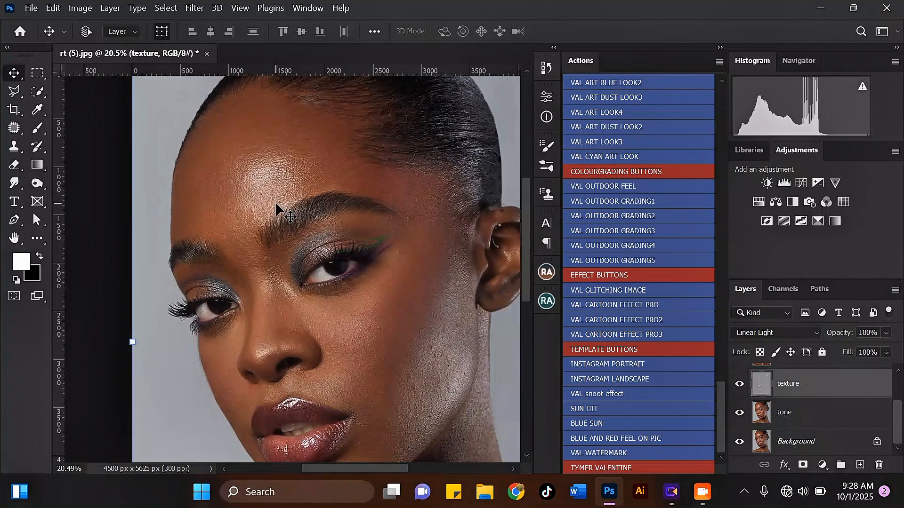
pyautogui.scroll(-1, 297, 334)
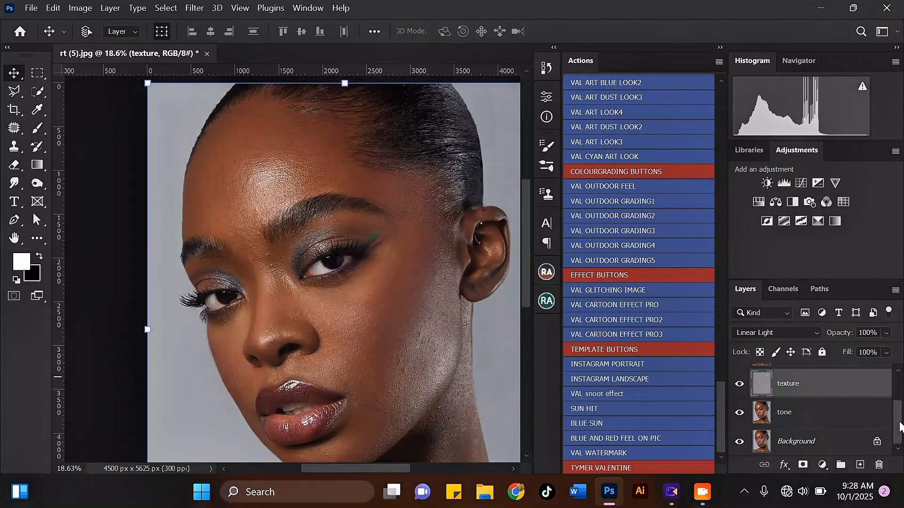
pyautogui.moveTo(899, 422); pyautogui.dragTo(897, 421)
pyautogui.click(805, 419)
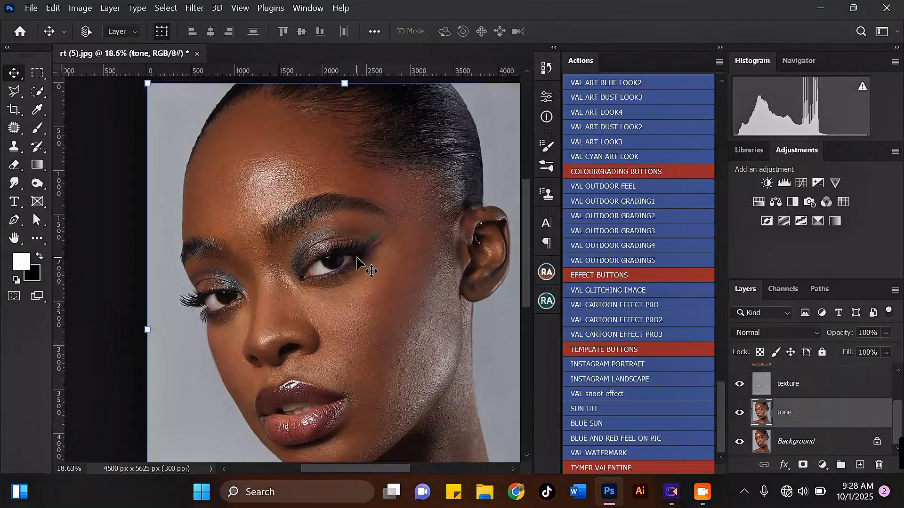
pyautogui.moveTo(899, 422); pyautogui.dragTo(899, 424)
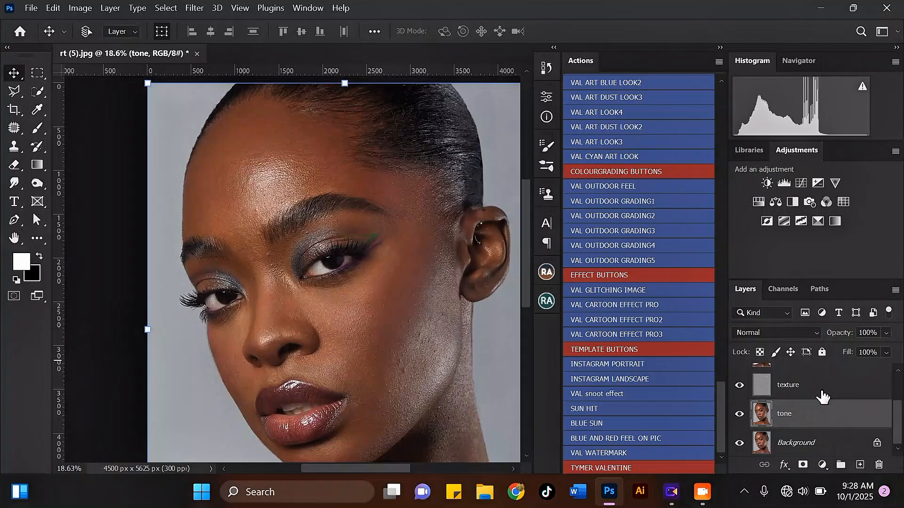
pyautogui.hotkey('ctrl', 'j')
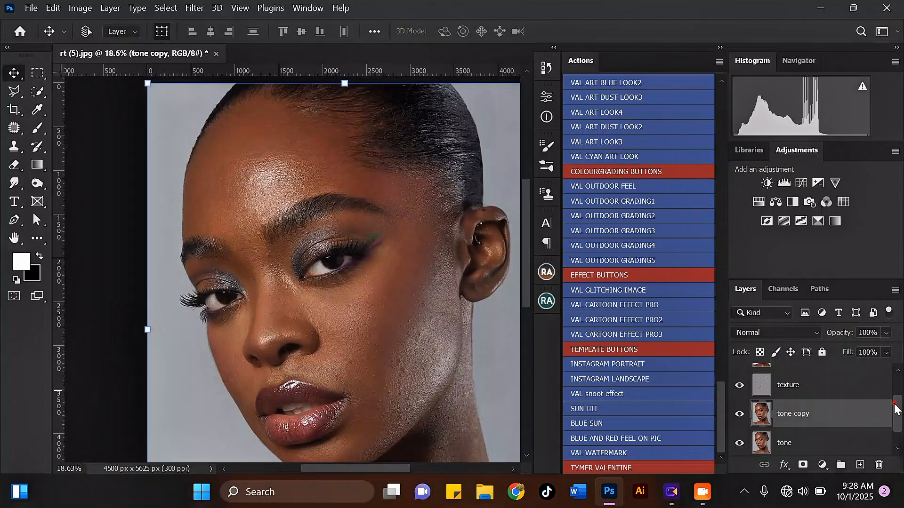
# - Clip the tone copy layer to the tone layer below it with a clipping mask
pyautogui.scroll(-1, 810, 424)
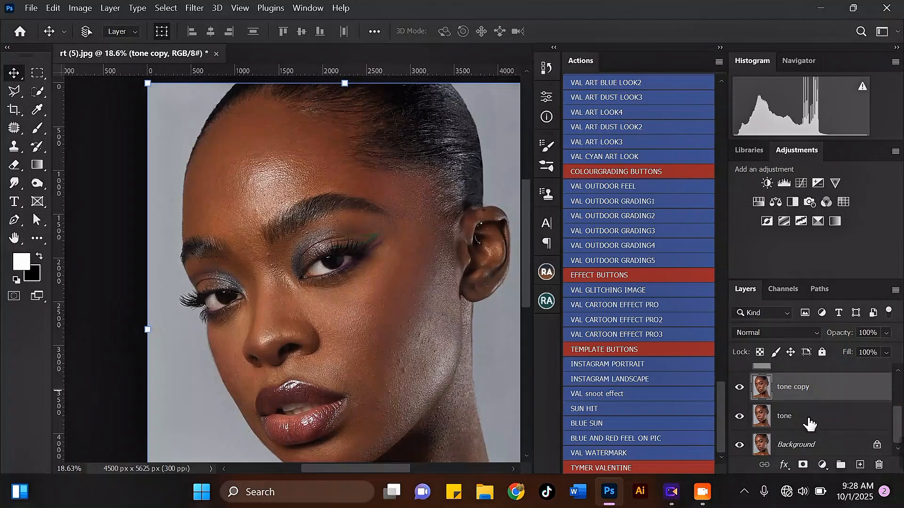
pyautogui.click(779, 422)
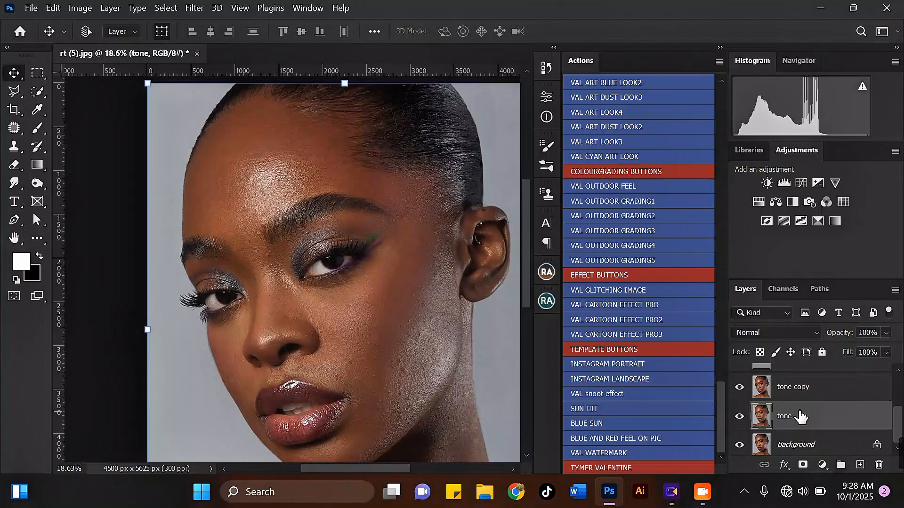
pyautogui.click(805, 387)
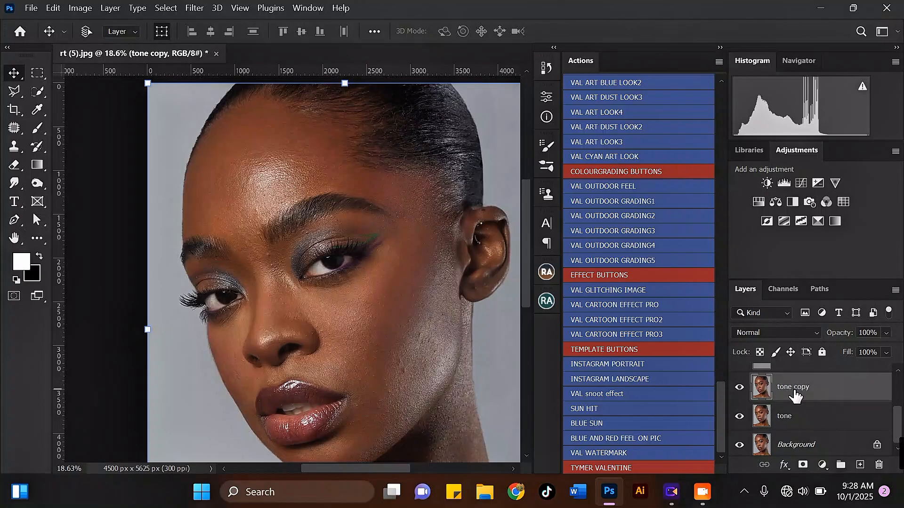
pyautogui.click(802, 425)
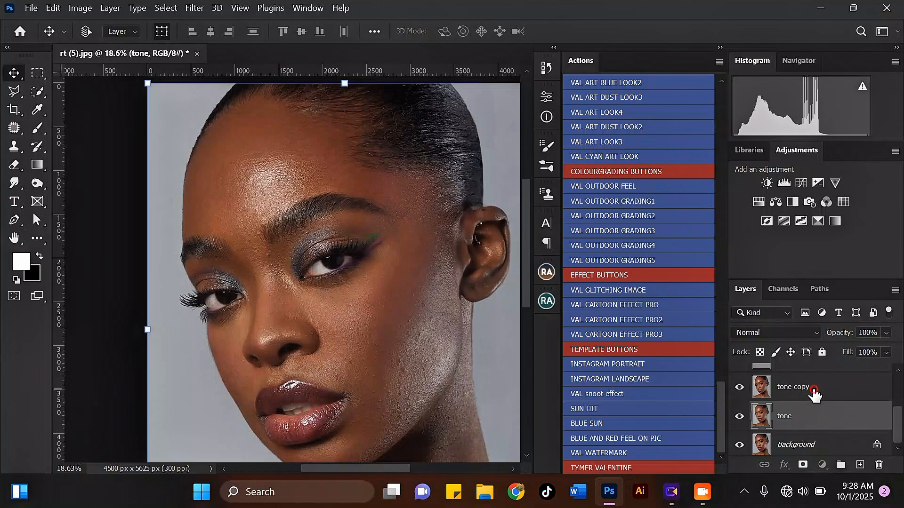
pyautogui.click(809, 393)
pyautogui.rightClick(810, 393)
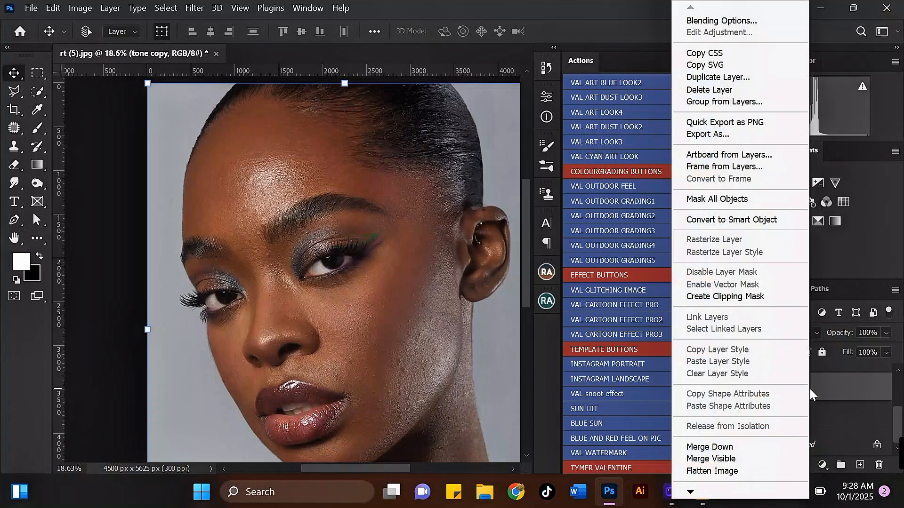
pyautogui.click(699, 299)
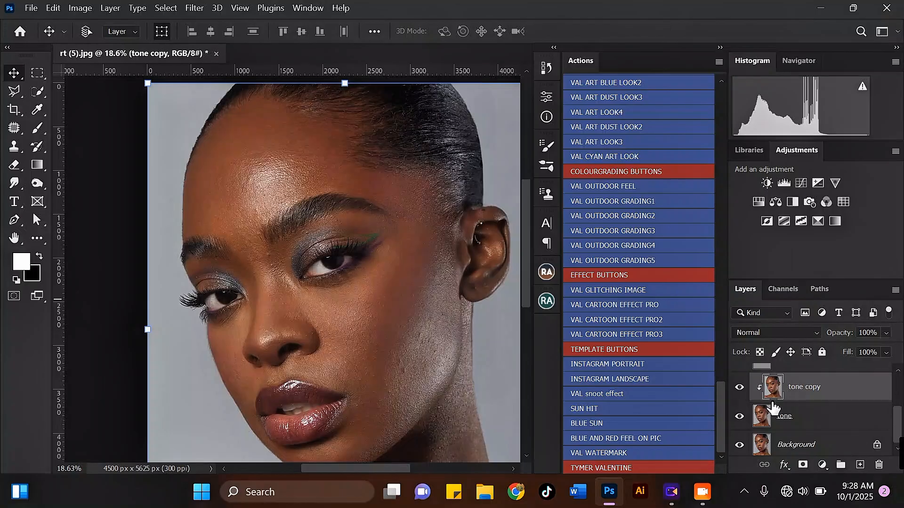
pyautogui.keyDown('alt'); pyautogui.click(786, 402); pyautogui.keyUp('alt')
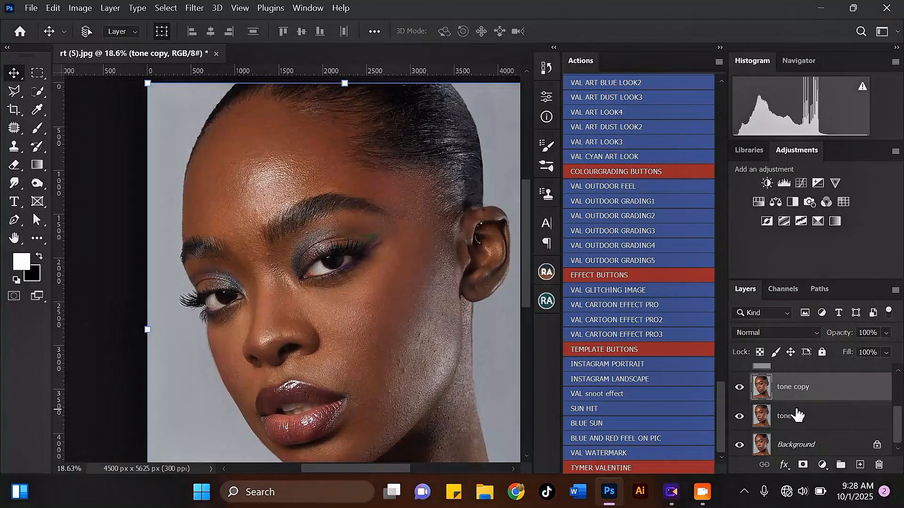
pyautogui.keyDown('alt'); pyautogui.click(770, 399); pyautogui.keyUp('alt')
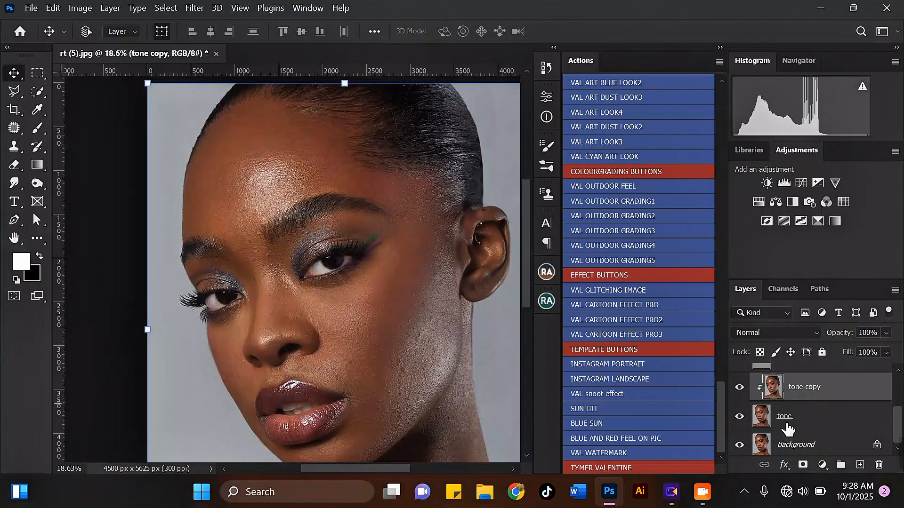
# - Select the texture layer and duplicate it
pyautogui.scroll(5, 896, 419)
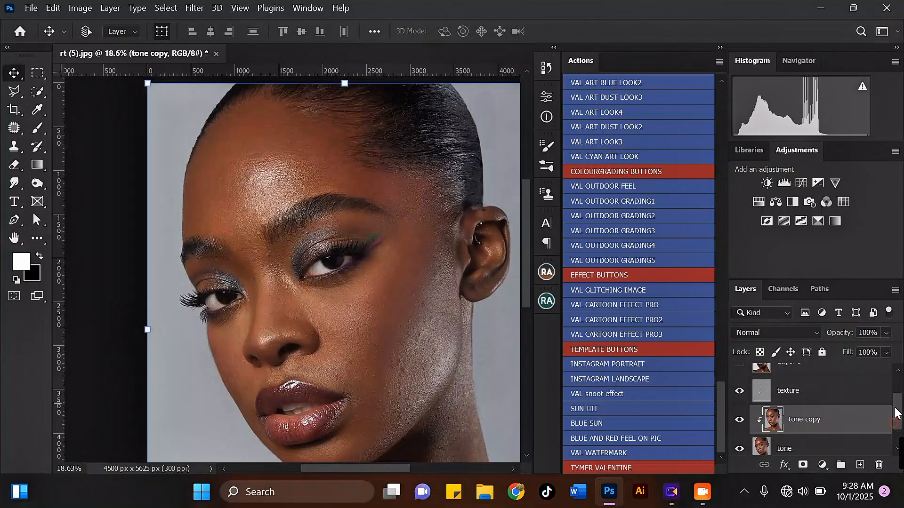
pyautogui.click(812, 435)
pyautogui.scroll(-1, 897, 406)
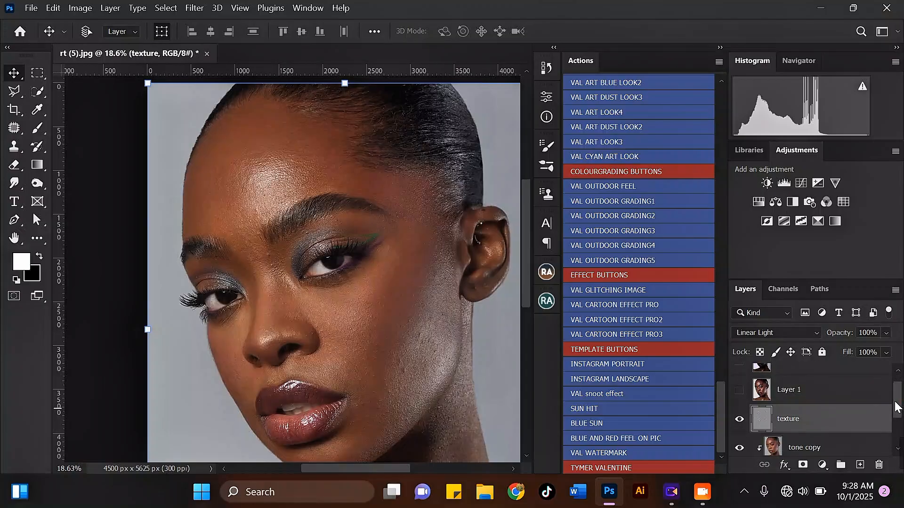
pyautogui.hotkey('ctrl', 'j')
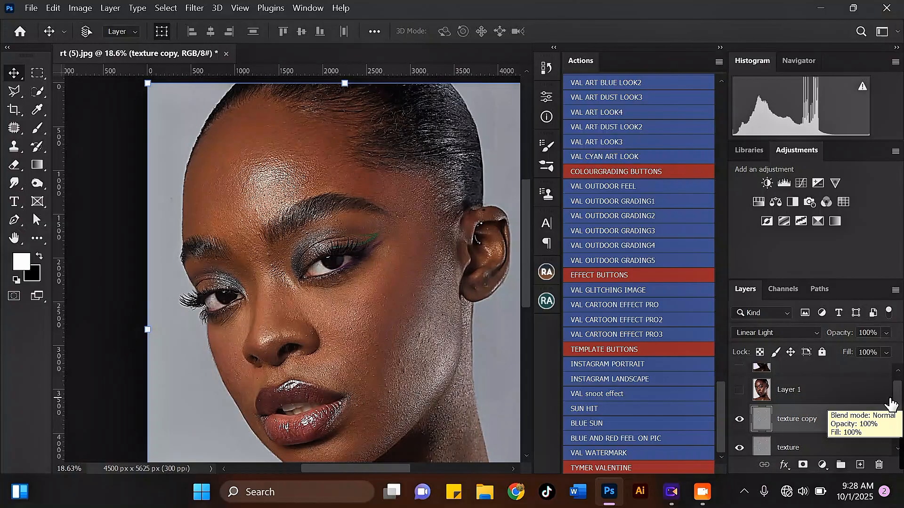
pyautogui.hotkey('ctrl', 'z')
pyautogui.scroll(3, 217, 162)
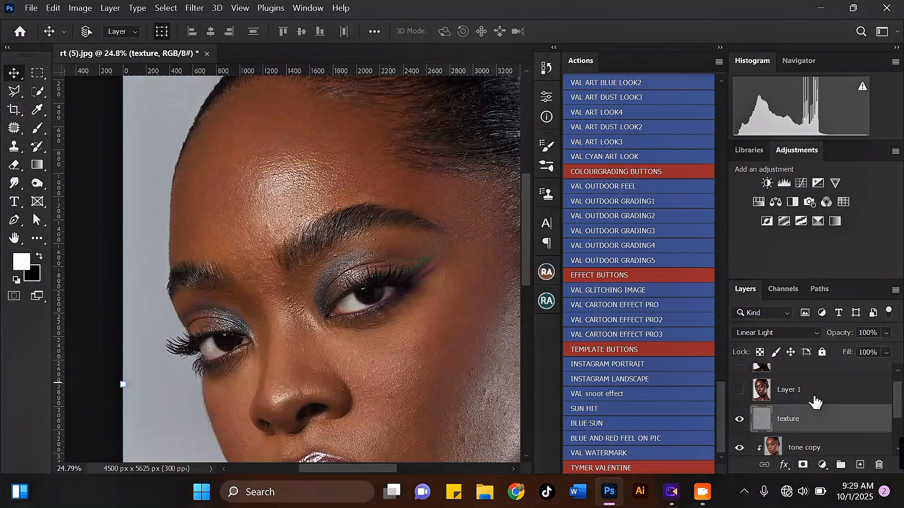
pyautogui.press('ctrl')
pyautogui.hotkey('ctrl', 'j')
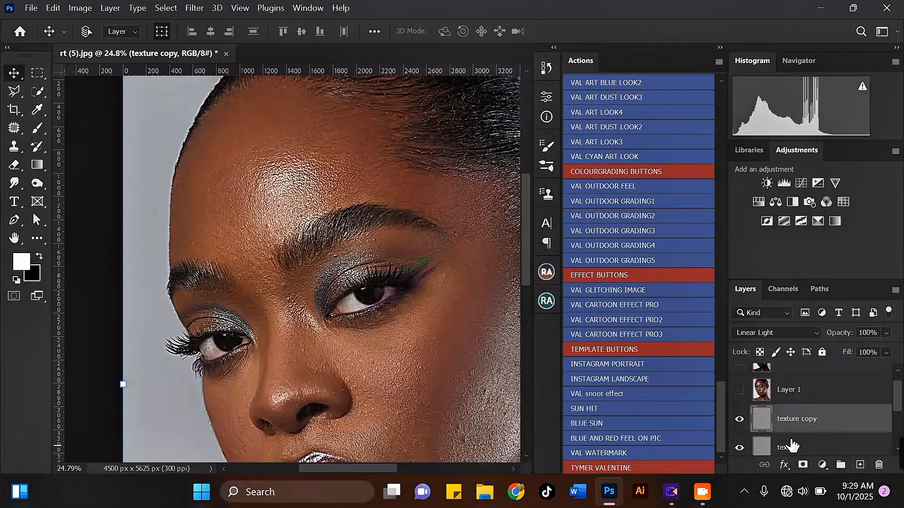
# - Clip the texture copy to the texture layer and set the copy's blend mode to Normal
pyautogui.moveTo(772, 443); pyautogui.dragTo(770, 430)
pyautogui.keyDown('alt'); pyautogui.click(769, 430); pyautogui.keyUp('alt')
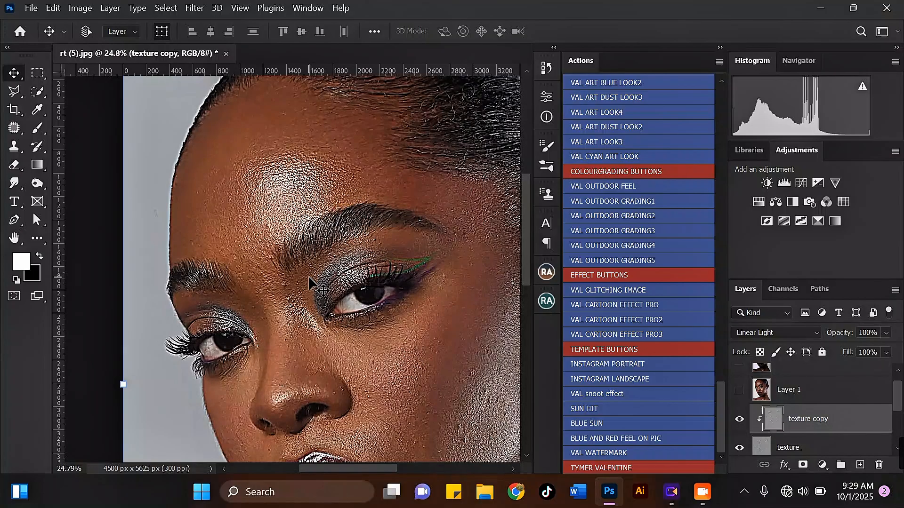
pyautogui.scroll(-1, 311, 280)
pyautogui.scroll(1, 391, 371)
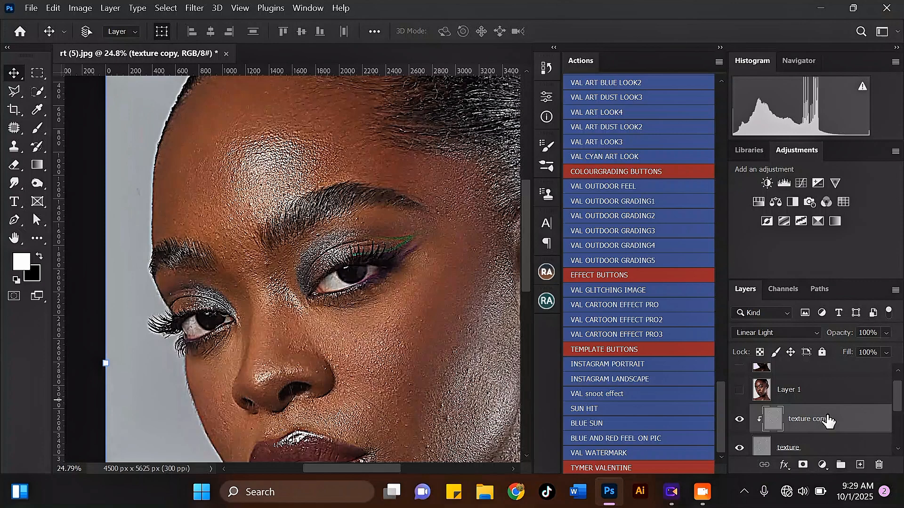
pyautogui.click(782, 336)
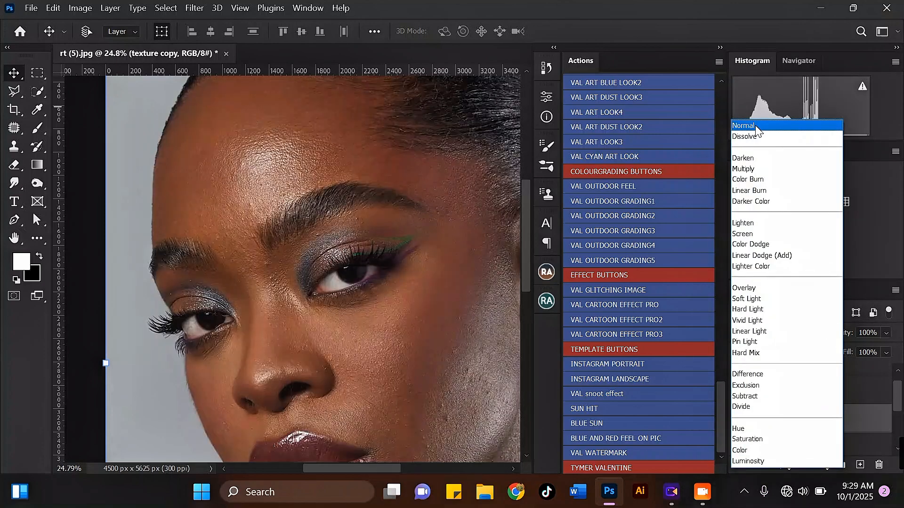
pyautogui.click(747, 124)
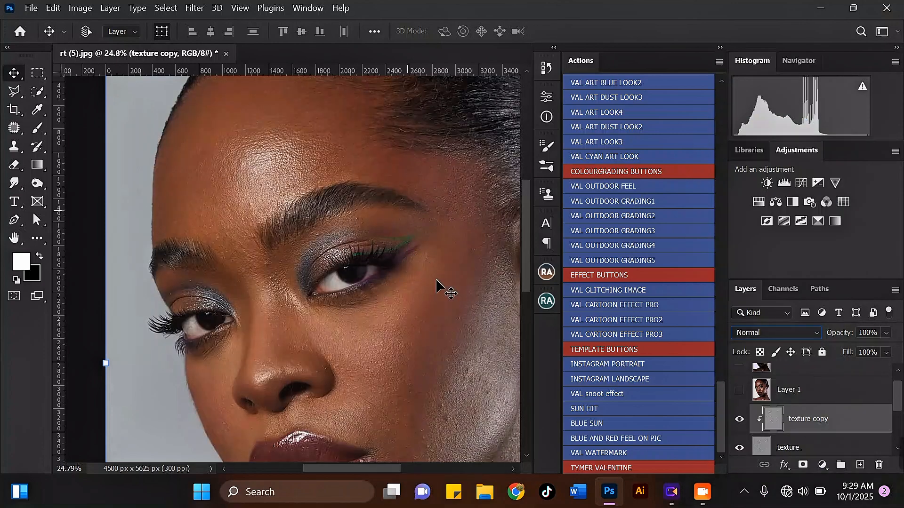
# - Add a new empty layer directly above tone copy and rename it "correction"
pyautogui.moveTo(899, 393); pyautogui.dragTo(899, 417)
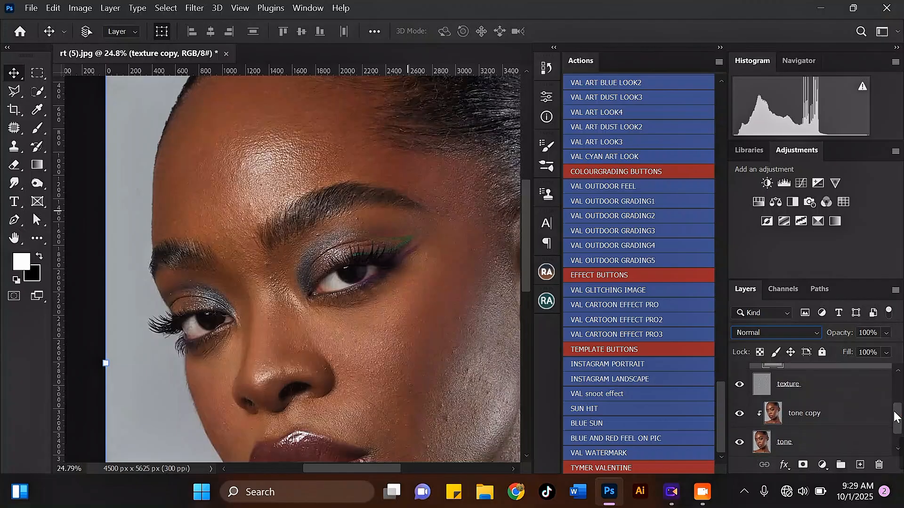
pyautogui.click(816, 413)
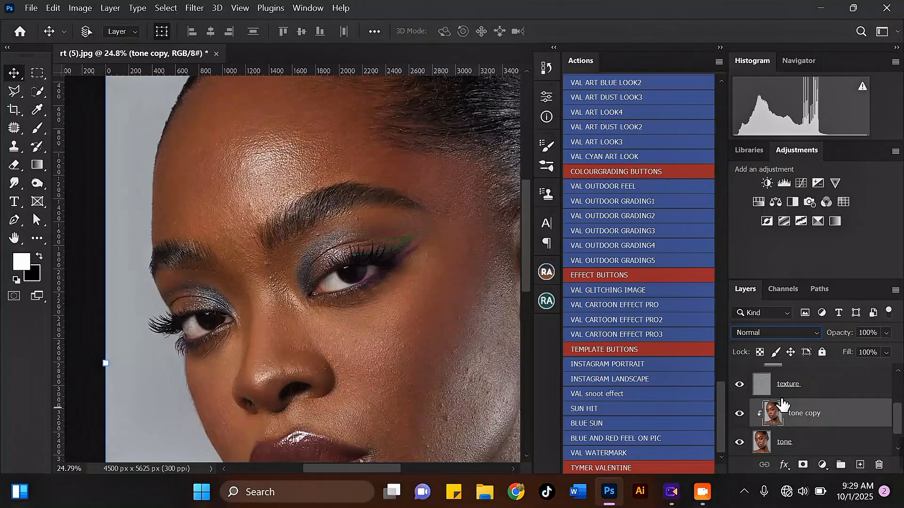
pyautogui.click(860, 464)
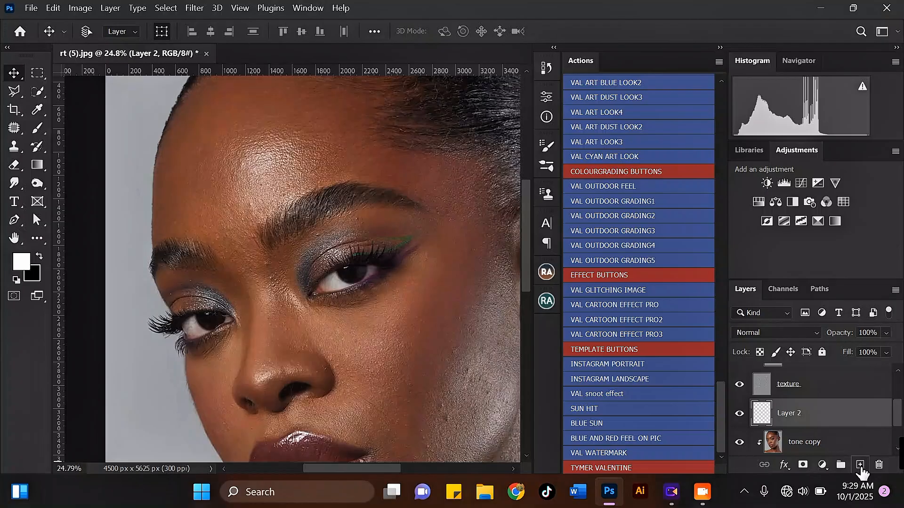
pyautogui.click(791, 414)
pyautogui.doubleClick(790, 414)
pyautogui.write('v')
pyautogui.press('Return')
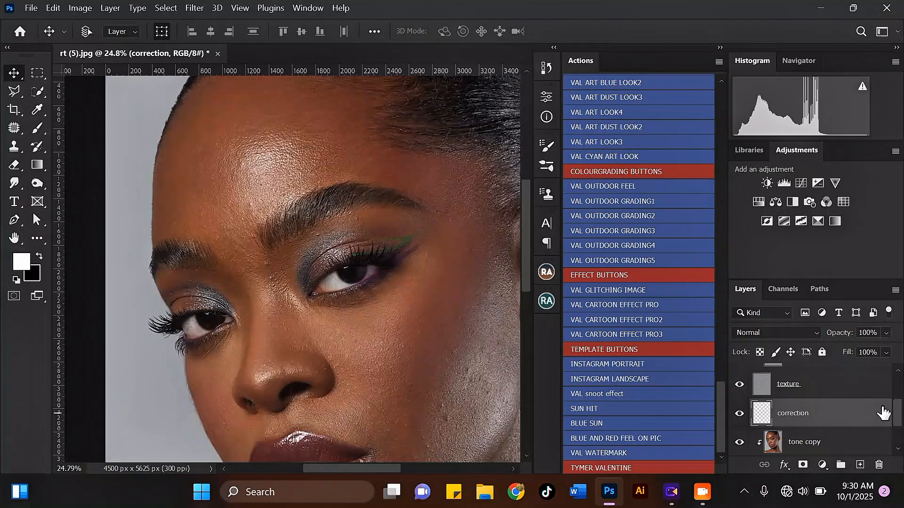
# - Review the frequency separation layers from texture copy down to Background, including the tone copy and correction layers
pyautogui.moveTo(897, 414)
pyautogui.mouseDown()
pyautogui.moveTo(897, 426)
pyautogui.moveTo(895, 417)
pyautogui.mouseUp()
pyautogui.scroll(-1, 896, 420)
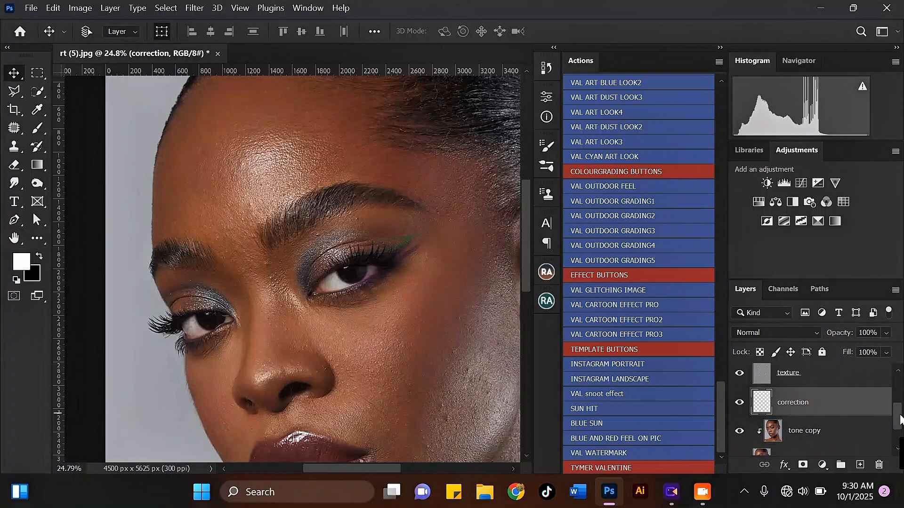
pyautogui.scroll(-1, 900, 419)
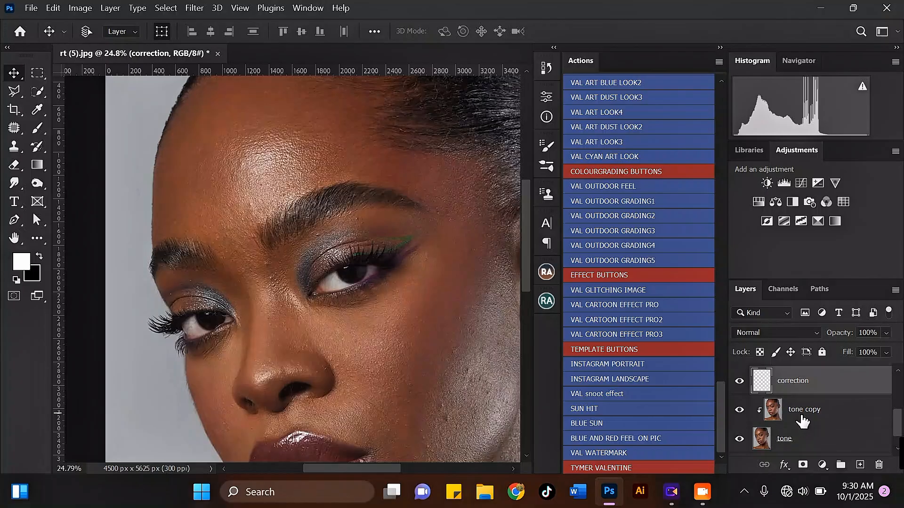
pyautogui.scroll(-1, 895, 428)
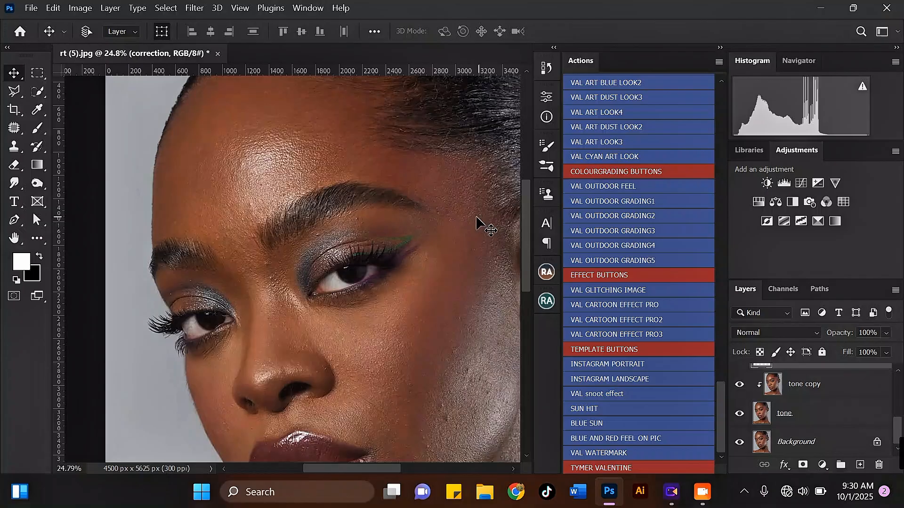
pyautogui.scroll(1, 482, 326)
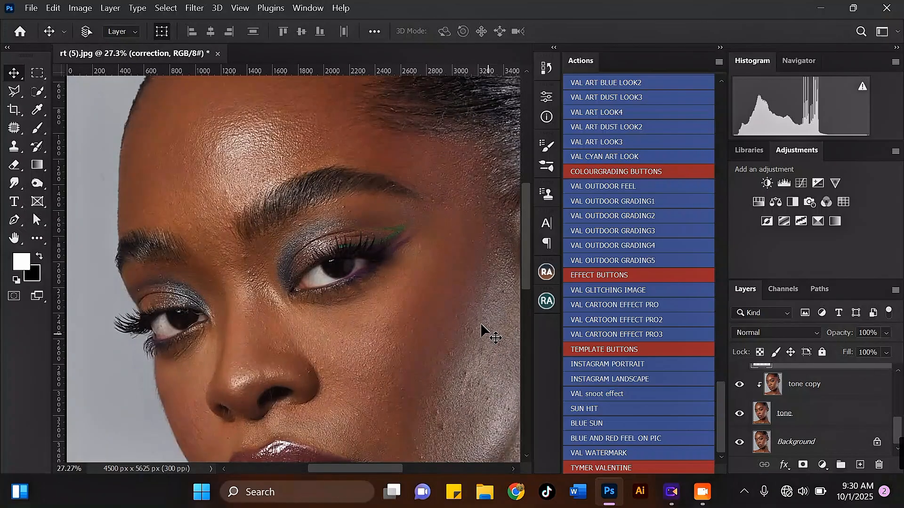
pyautogui.click(823, 391)
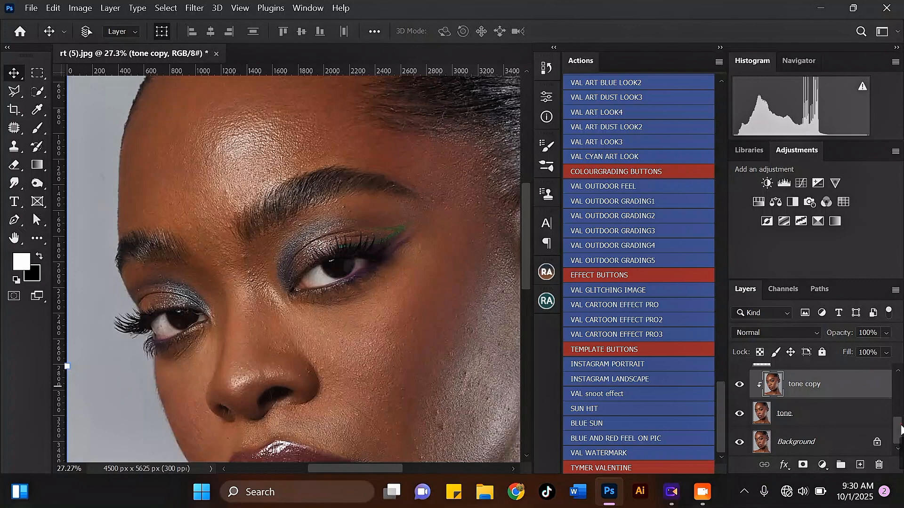
pyautogui.moveTo(900, 429); pyautogui.dragTo(900, 406)
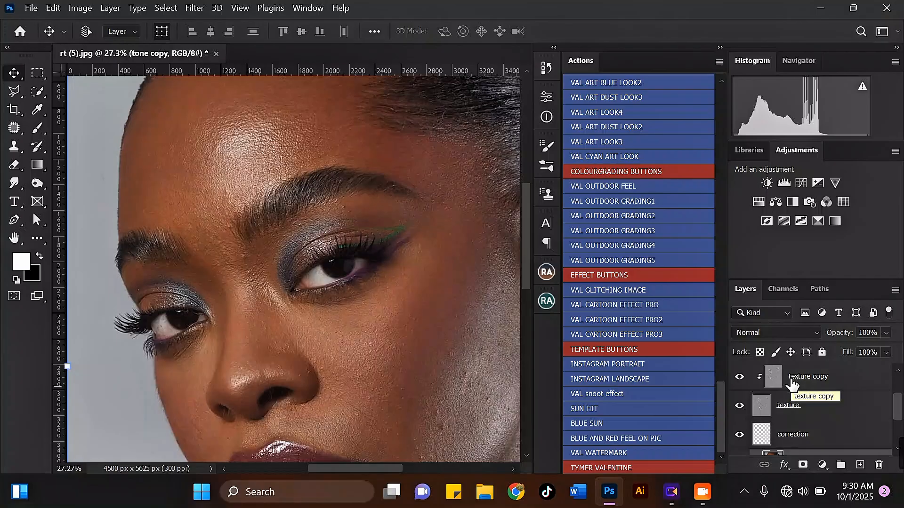
pyautogui.moveTo(898, 401); pyautogui.dragTo(898, 416)
pyautogui.click(804, 417)
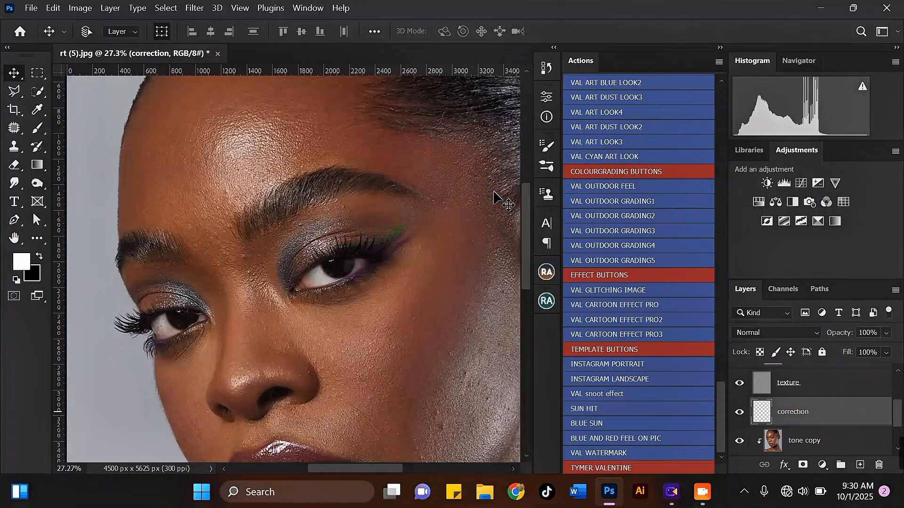
pyautogui.scroll(-2, 376, 288)
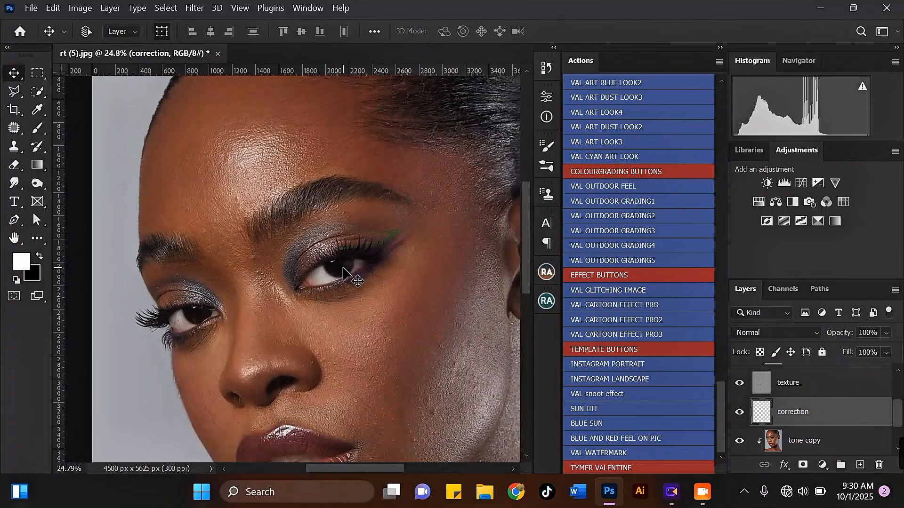
pyautogui.scroll(2, 265, 160)
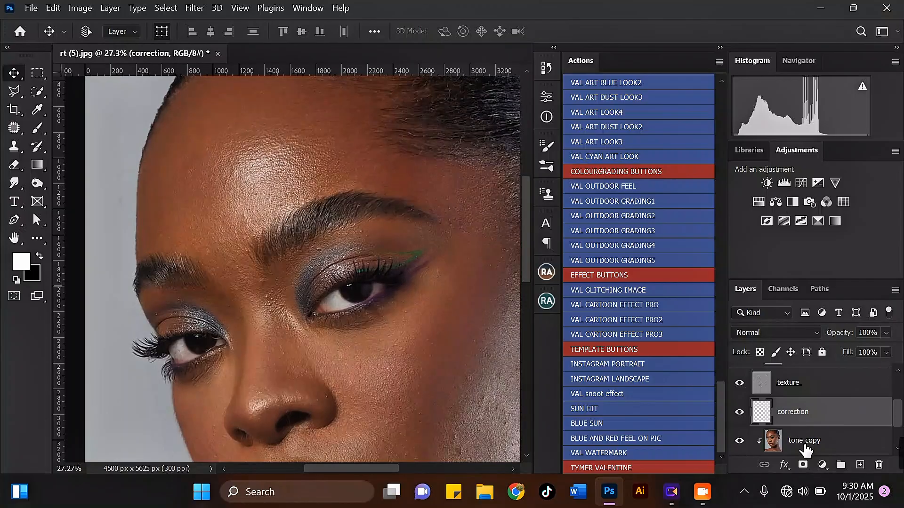
pyautogui.click(789, 446)
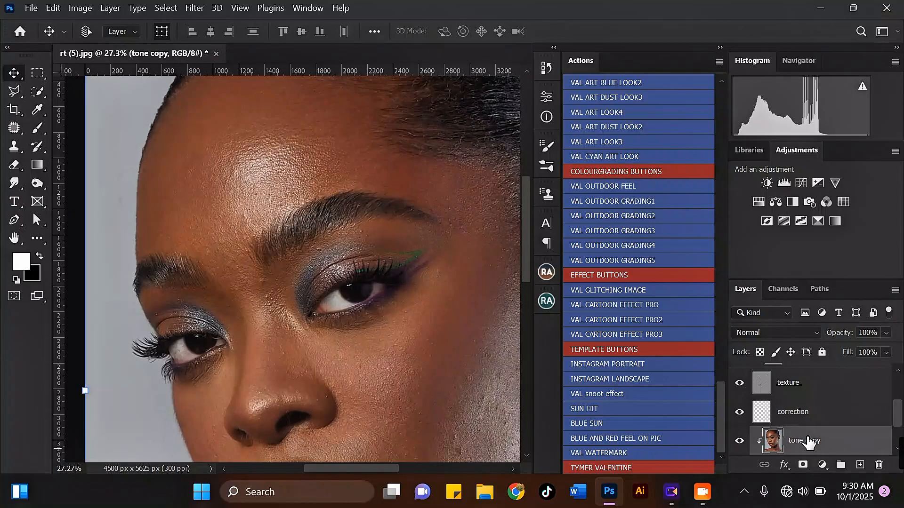
pyautogui.click(807, 421)
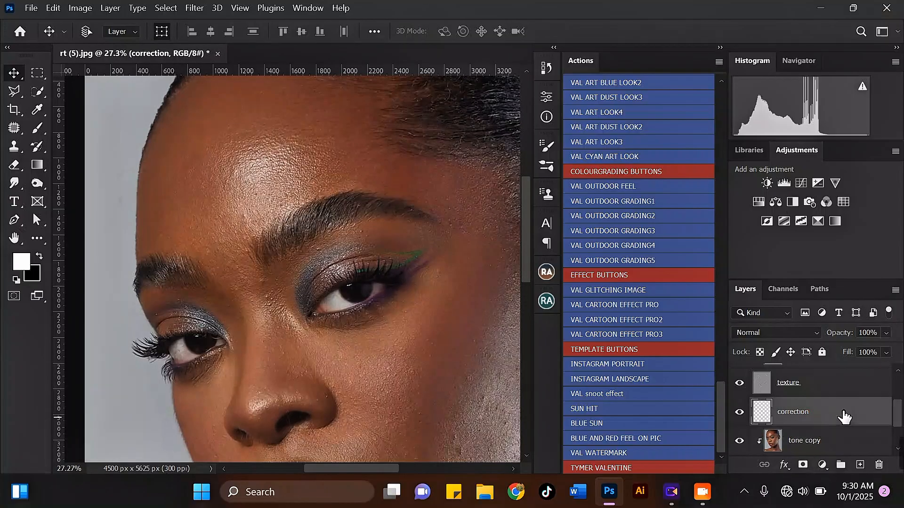
# - Group the layers from texture copy down to tone and rename the group "fs"
pyautogui.scroll(2, 897, 415)
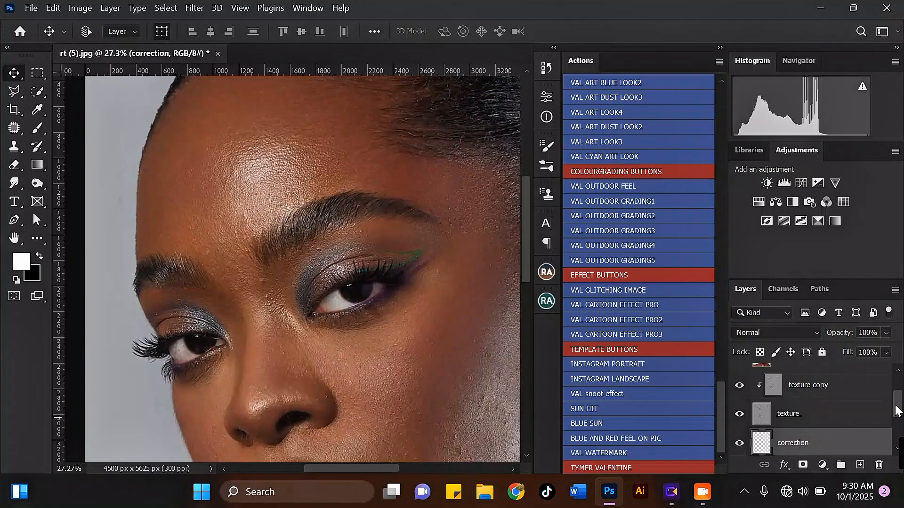
pyautogui.click(821, 399)
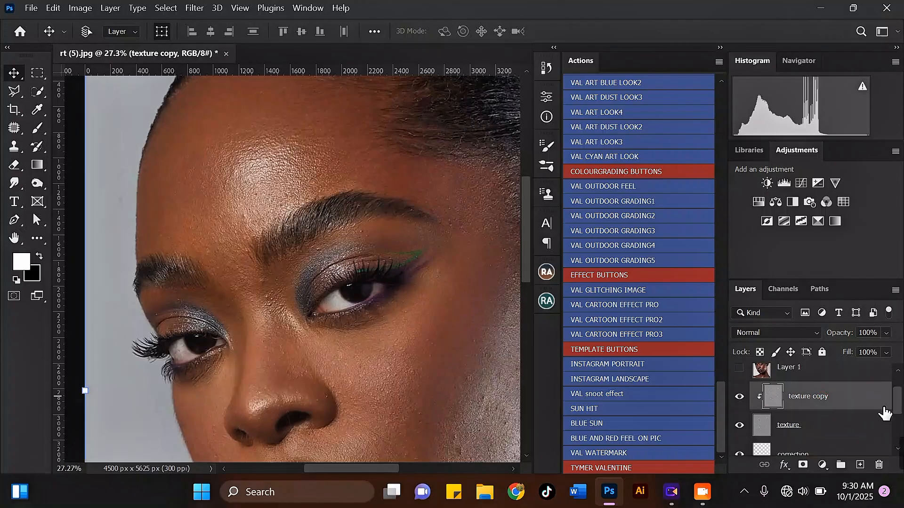
pyautogui.moveTo(898, 403); pyautogui.dragTo(897, 431)
pyautogui.keyDown('shift'); pyautogui.click(831, 419); pyautogui.keyUp('shift')
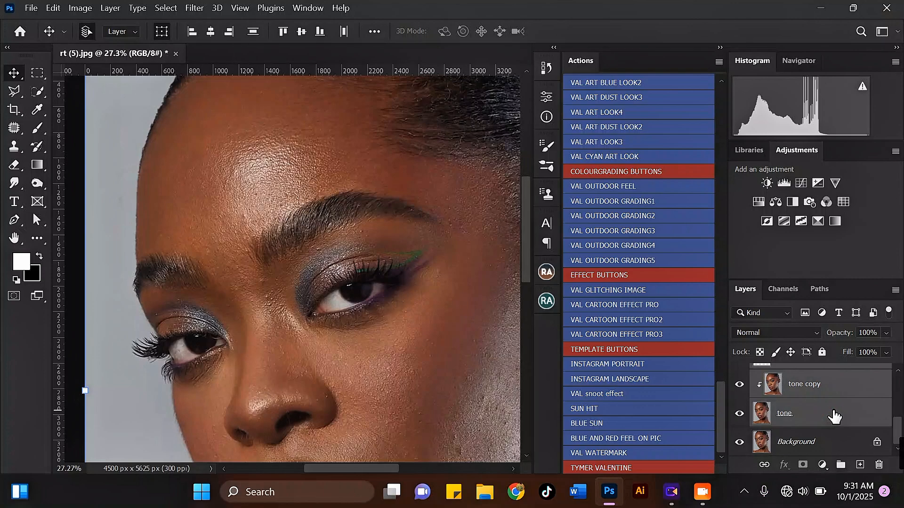
pyautogui.hotkey('ctrl', 'g')
pyautogui.doubleClick(787, 418)
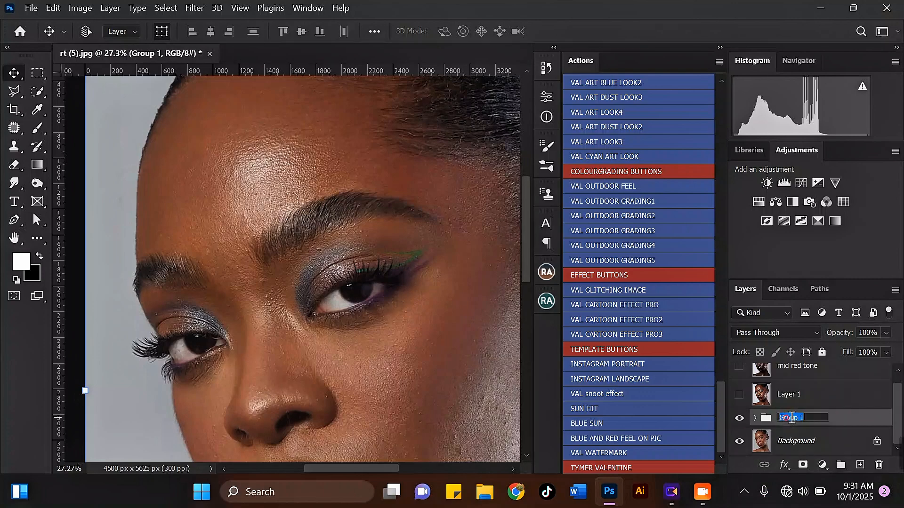
pyautogui.write('fs')
pyautogui.press('Return')
# - Expand the fs group and select the tone copy layer inside it
pyautogui.click(755, 418)
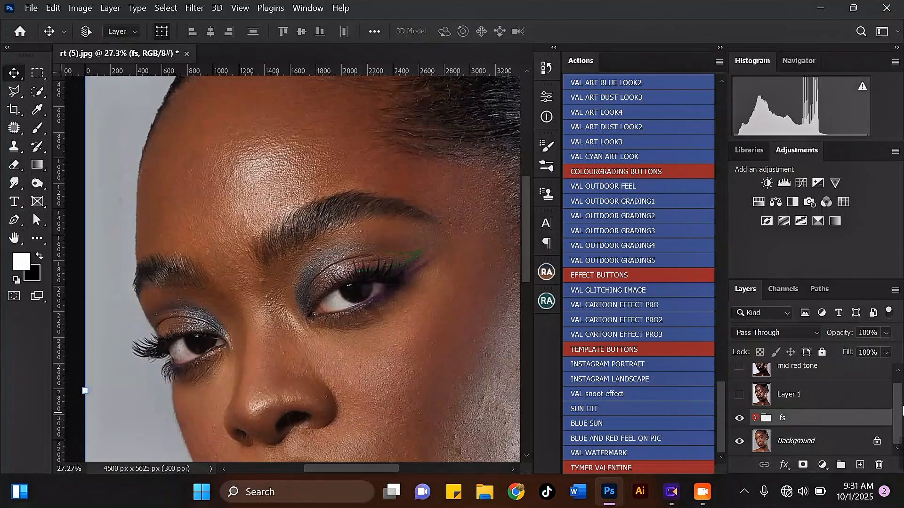
pyautogui.moveTo(897, 397); pyautogui.dragTo(896, 431)
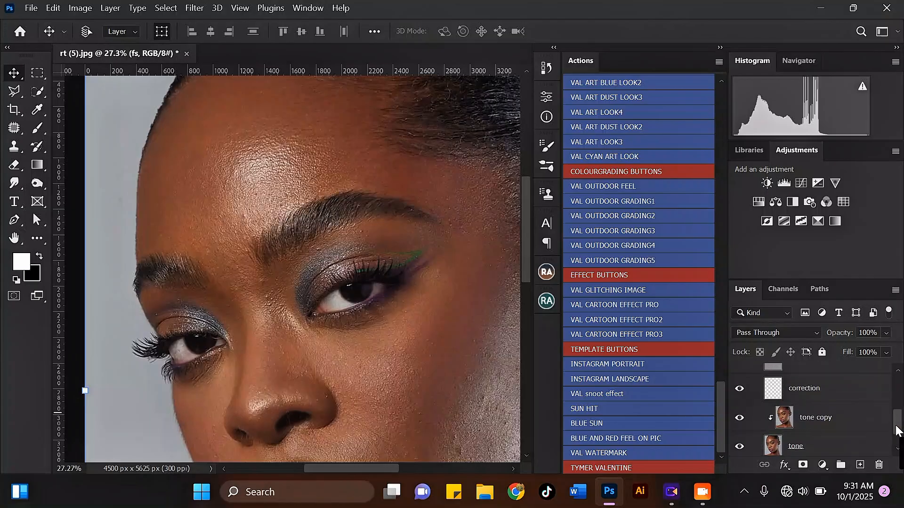
pyautogui.scroll(-5, 306, 160)
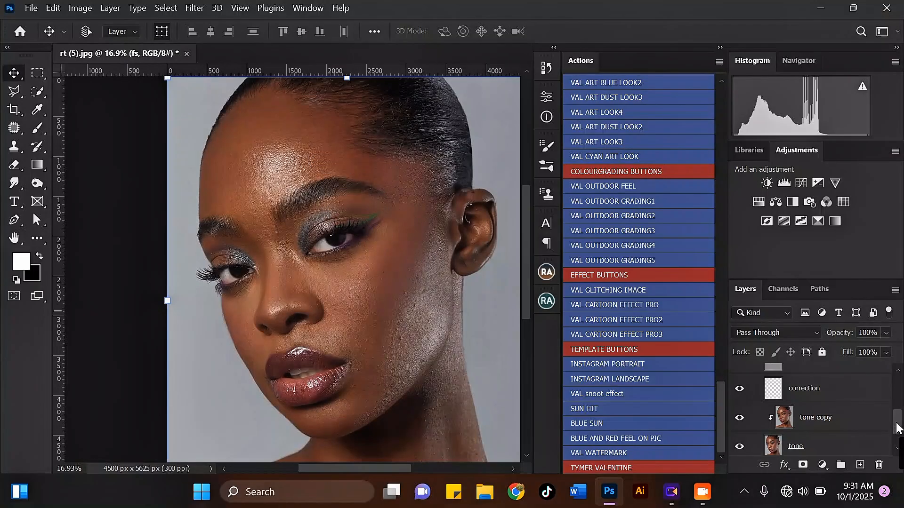
pyautogui.scroll(-1, 897, 428)
pyautogui.scroll(1, 292, 136)
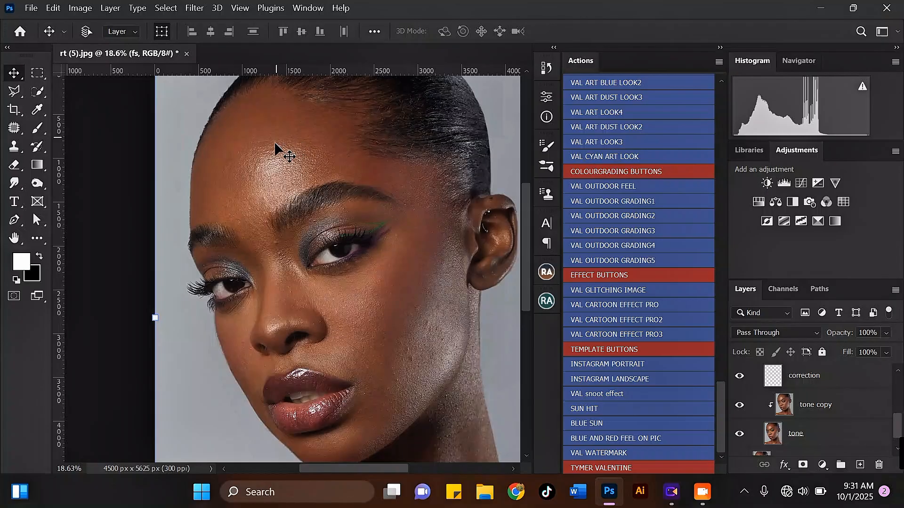
pyautogui.scroll(1, 294, 157)
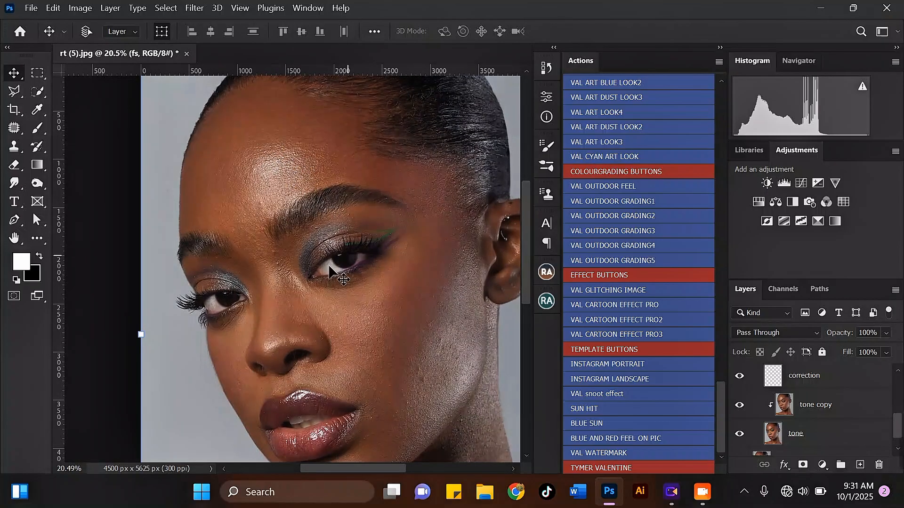
pyautogui.click(824, 410)
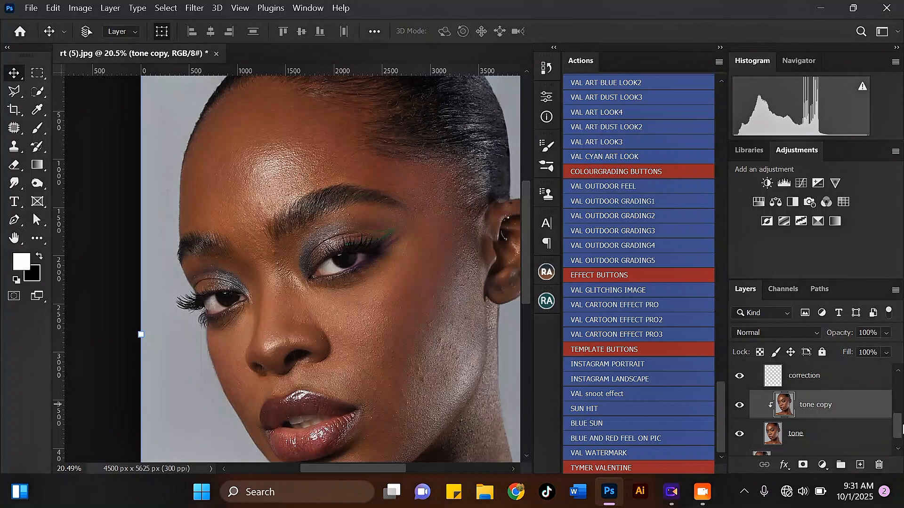
pyautogui.moveTo(900, 426); pyautogui.dragTo(900, 427)
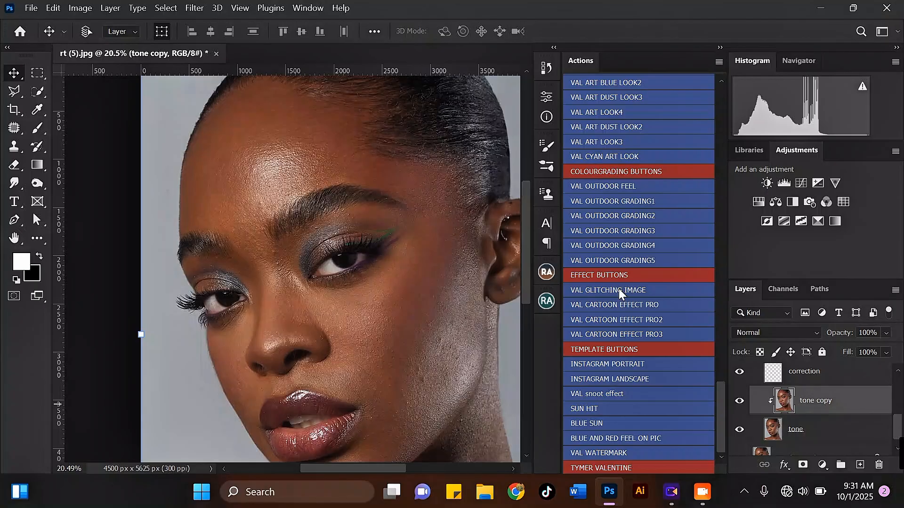
# - Switch to the Mixer Brush Tool and choose the Soft Round brush tip
pyautogui.click(38, 134)
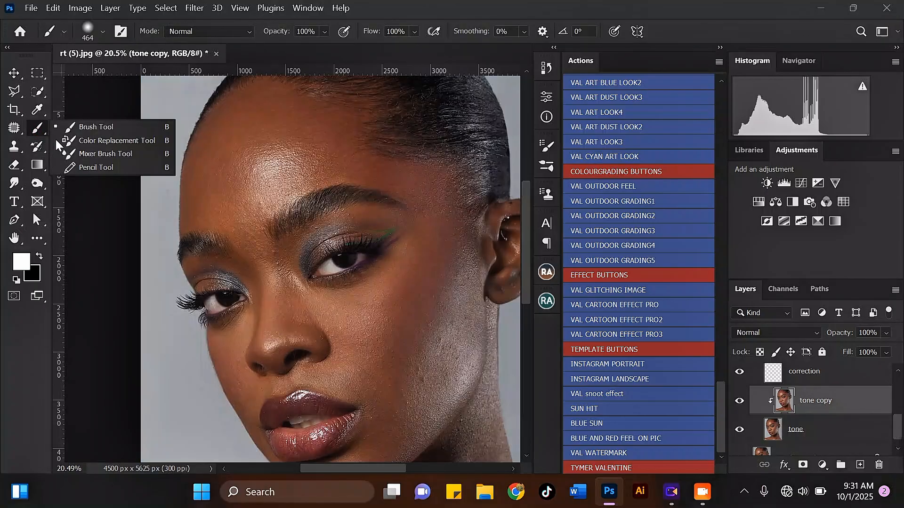
pyautogui.click(80, 154)
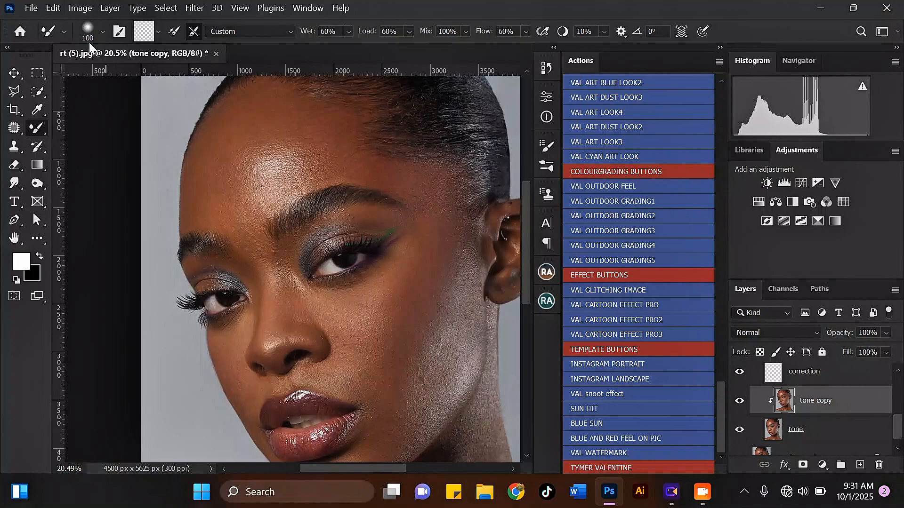
pyautogui.click(101, 33)
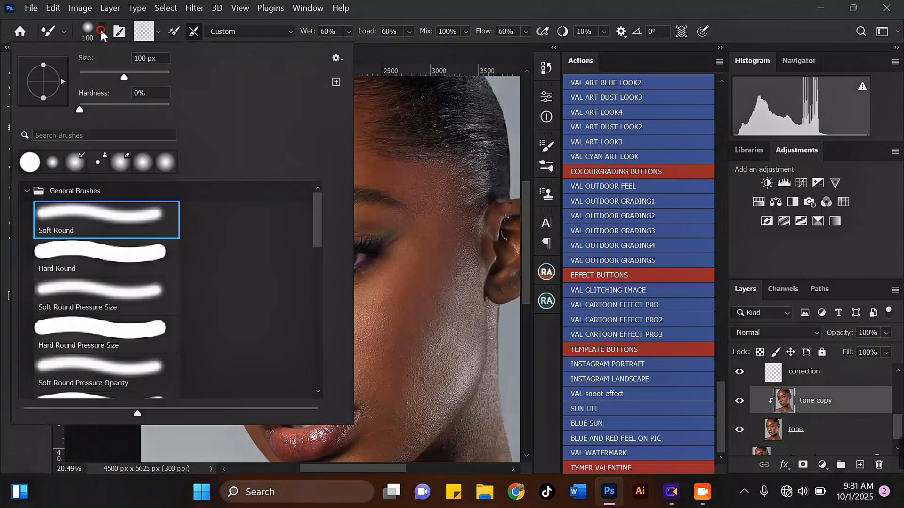
pyautogui.doubleClick(88, 218)
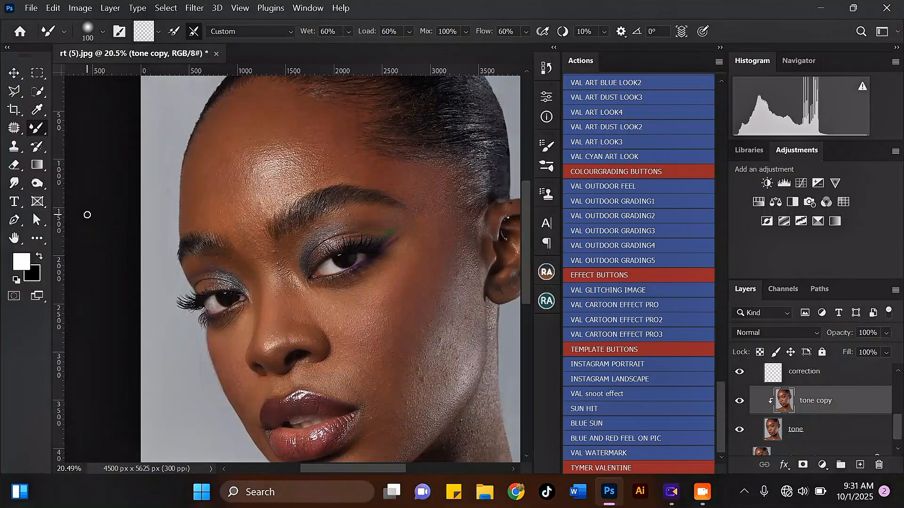
# - Check the Mixer Brush tip settings, clean the brush and keep the Custom blending preset
pyautogui.click(120, 32)
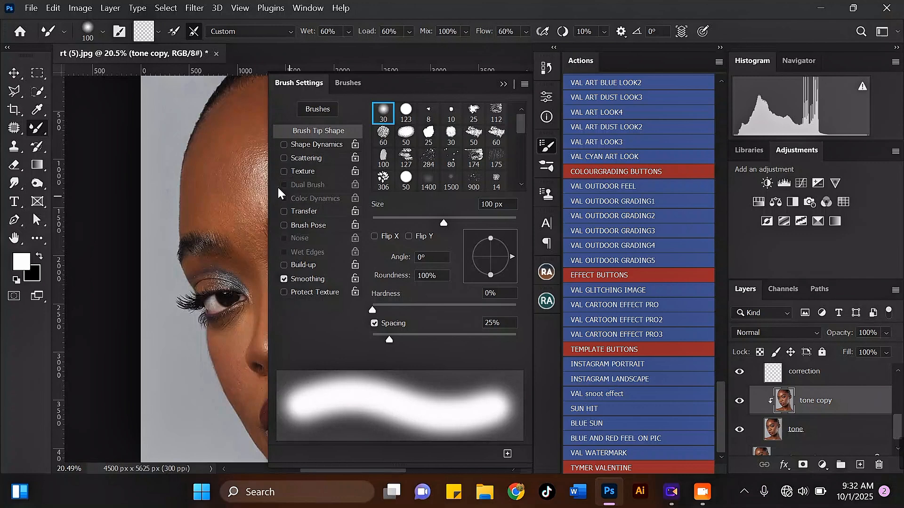
pyautogui.click(504, 85)
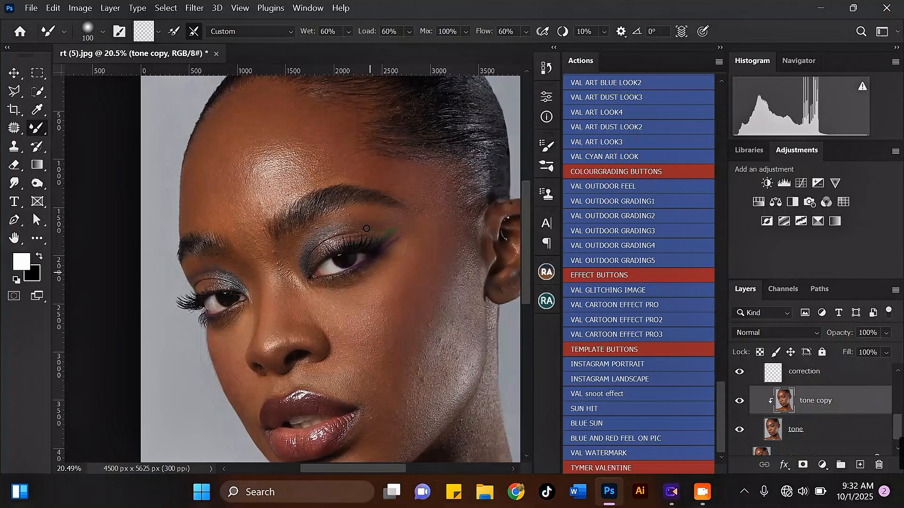
pyautogui.click(159, 33)
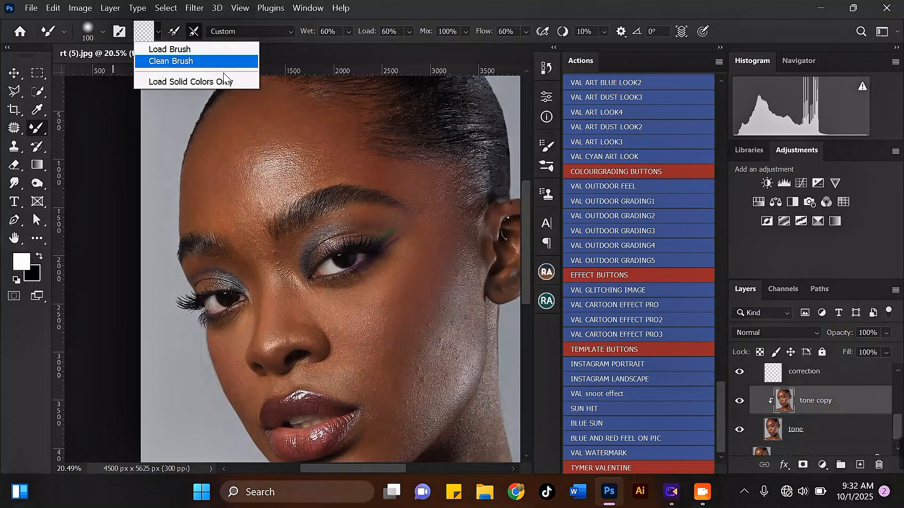
pyautogui.click(171, 63)
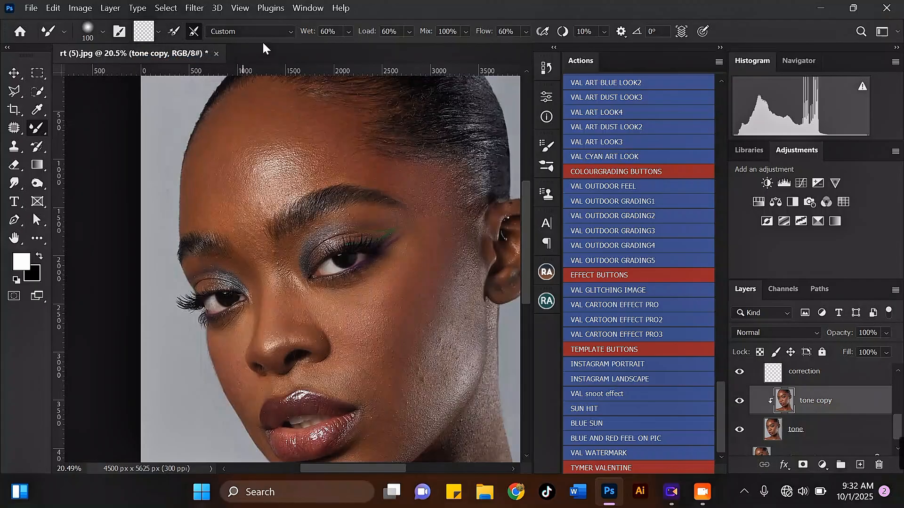
pyautogui.click(267, 30)
pyautogui.click(225, 35)
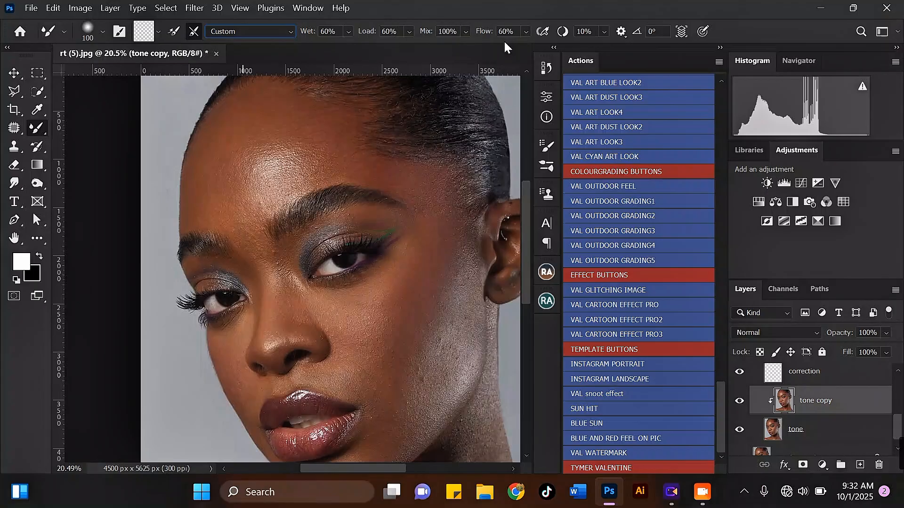
pyautogui.moveTo(526, 220); pyautogui.dragTo(524, 209)
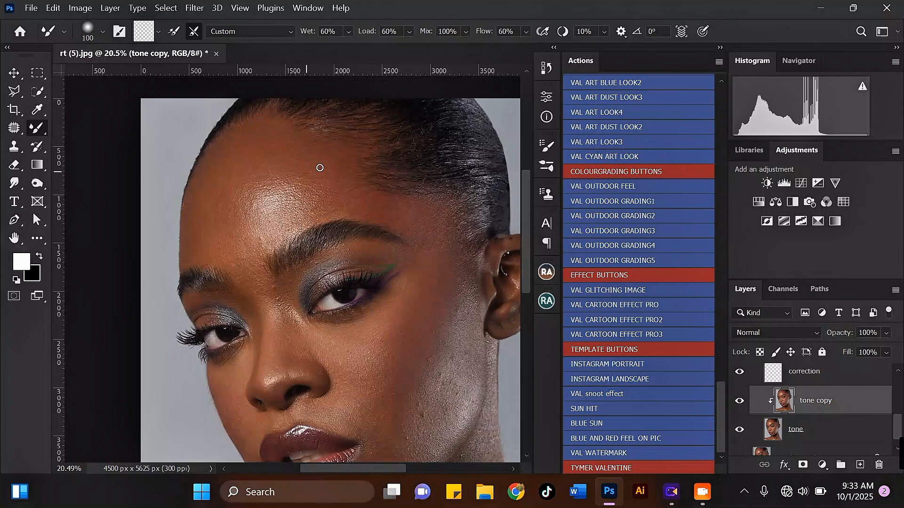
pyautogui.scroll(-3, 353, 168)
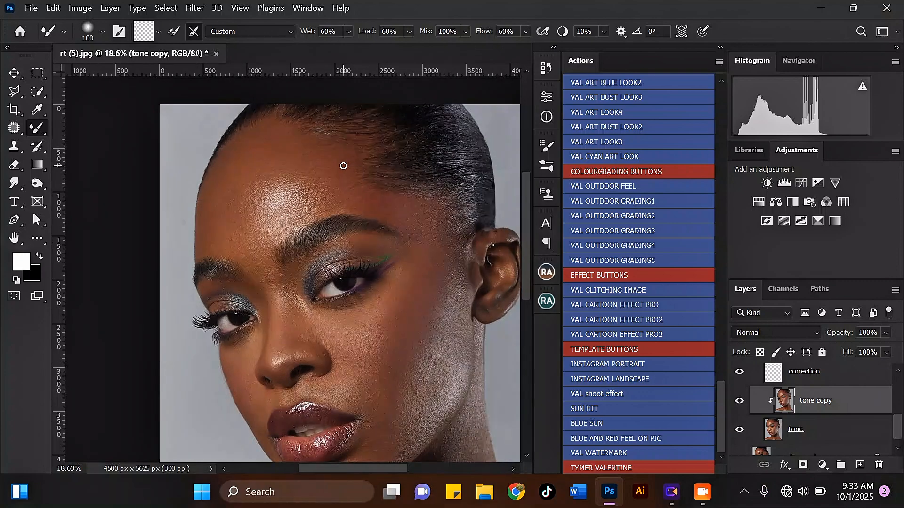
pyautogui.scroll(1, 326, 179)
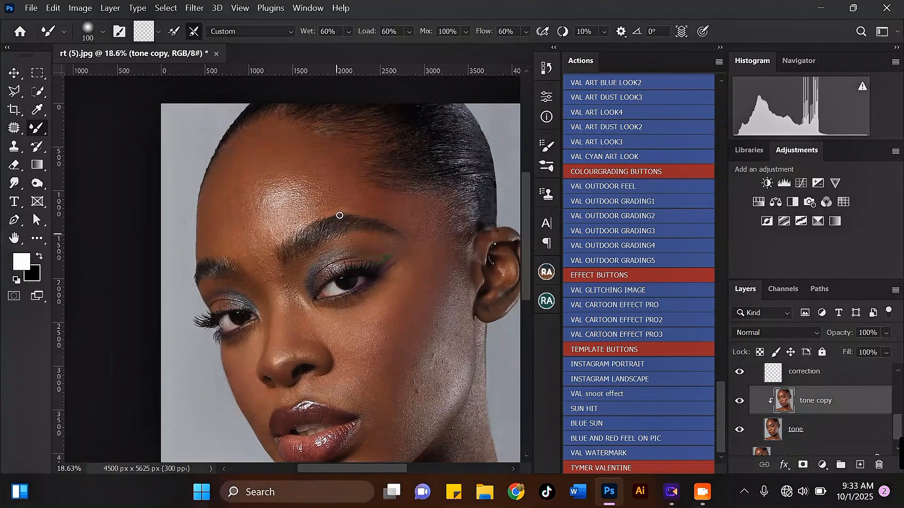
pyautogui.scroll(1, 339, 215)
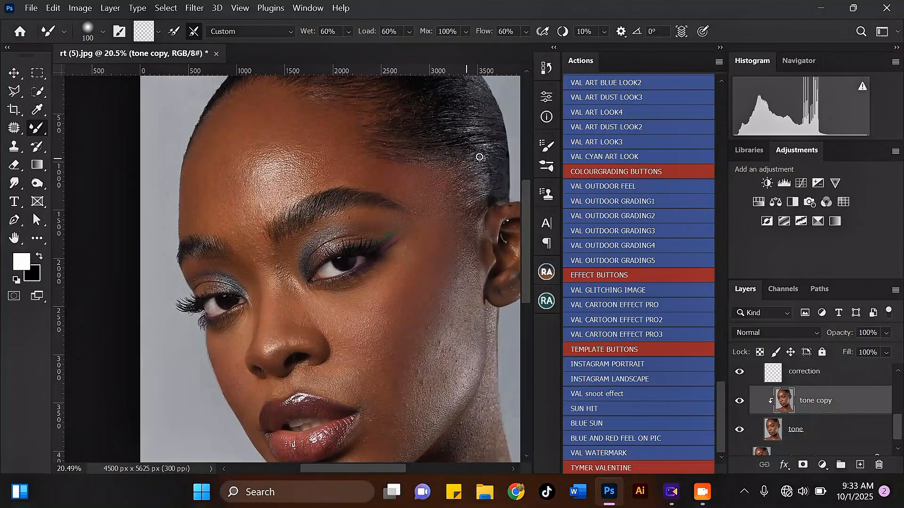
pyautogui.moveTo(526, 197); pyautogui.dragTo(523, 200)
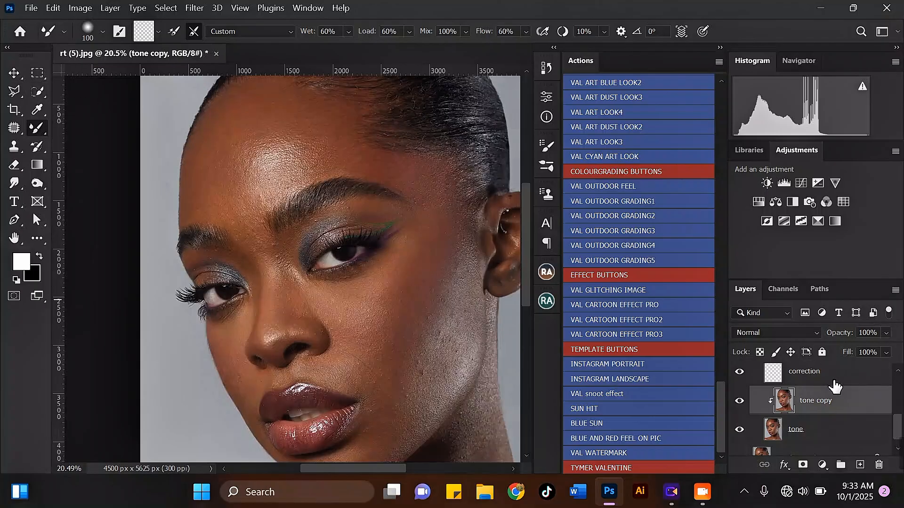
# - Add a new empty layer above tone copy and set up the regular Brush Tool at size 125
pyautogui.click(860, 465)
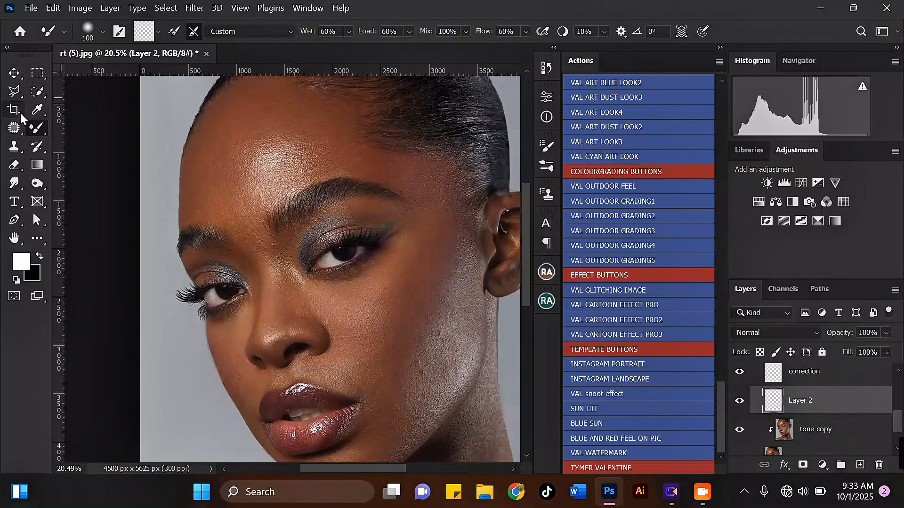
pyautogui.rightClick(41, 122)
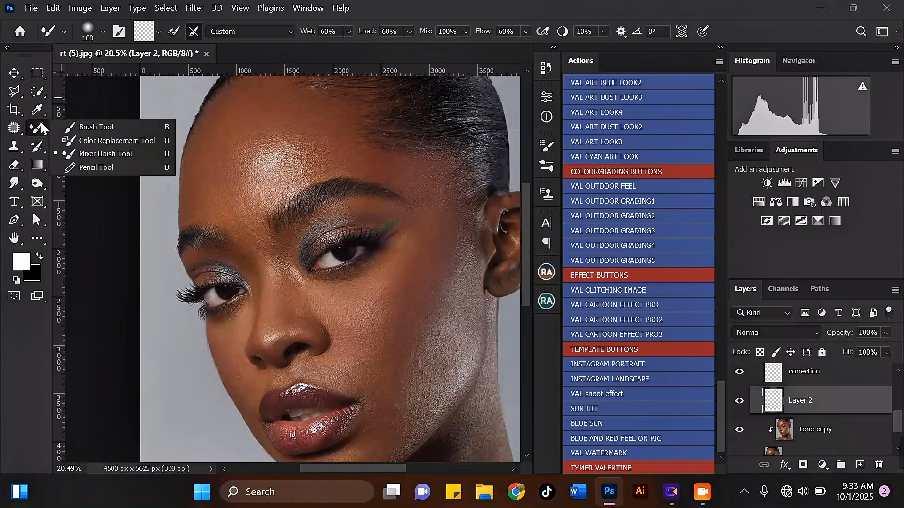
pyautogui.click(95, 123)
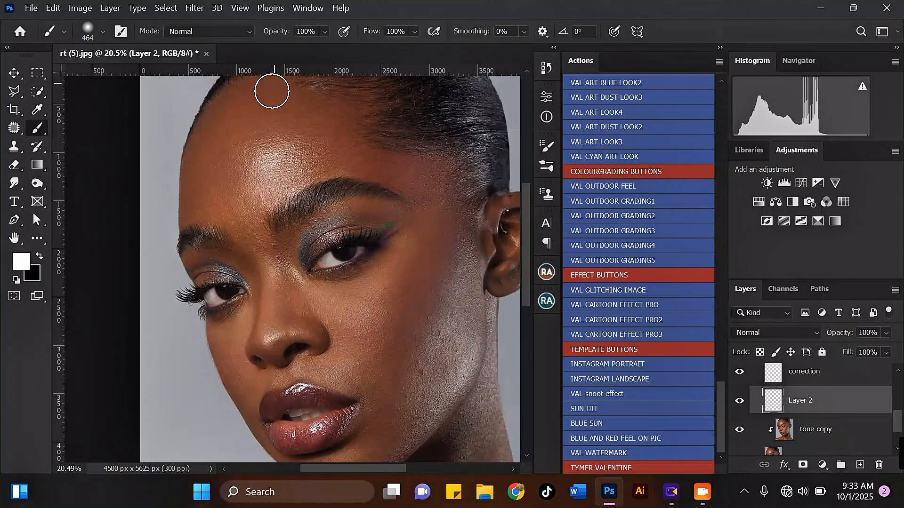
pyautogui.press('[')
pyautogui.press('[')
pyautogui.press('[')
pyautogui.press('[')
pyautogui.scroll(-2, 304, 237)
pyautogui.scroll(1, 275, 141)
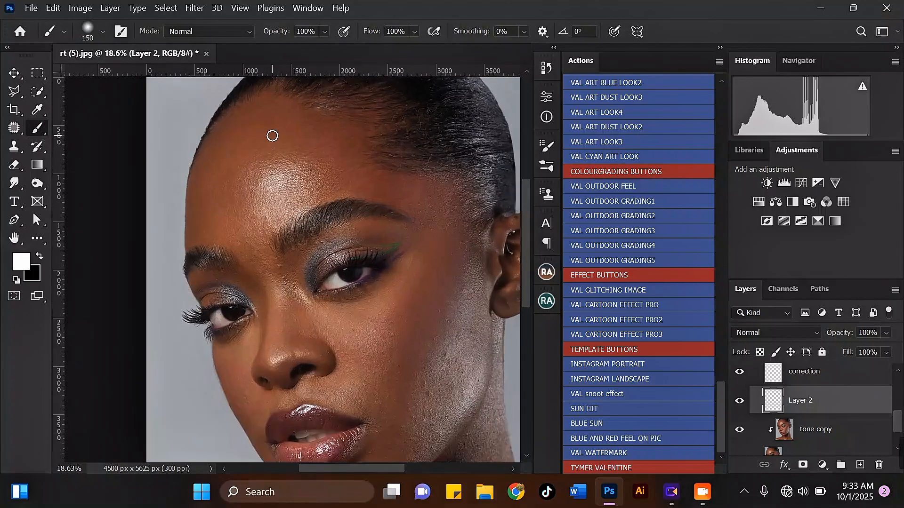
pyautogui.press('[')
pyautogui.press('[')
pyautogui.press('[')
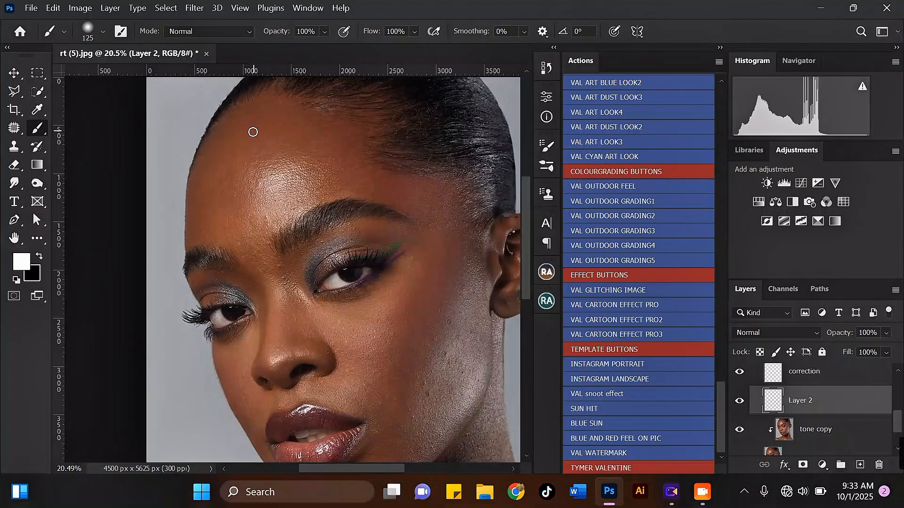
# - Paint white guide outlines around the highlight areas on the forehead, both cheeks, nose bridge, upper lip and chin
pyautogui.moveTo(253, 131)
pyautogui.mouseDown()
pyautogui.moveTo(223, 180)
pyautogui.moveTo(227, 216)
pyautogui.moveTo(263, 236)
pyautogui.moveTo(306, 215)
pyautogui.moveTo(333, 183)
pyautogui.moveTo(258, 134)
pyautogui.mouseUp()
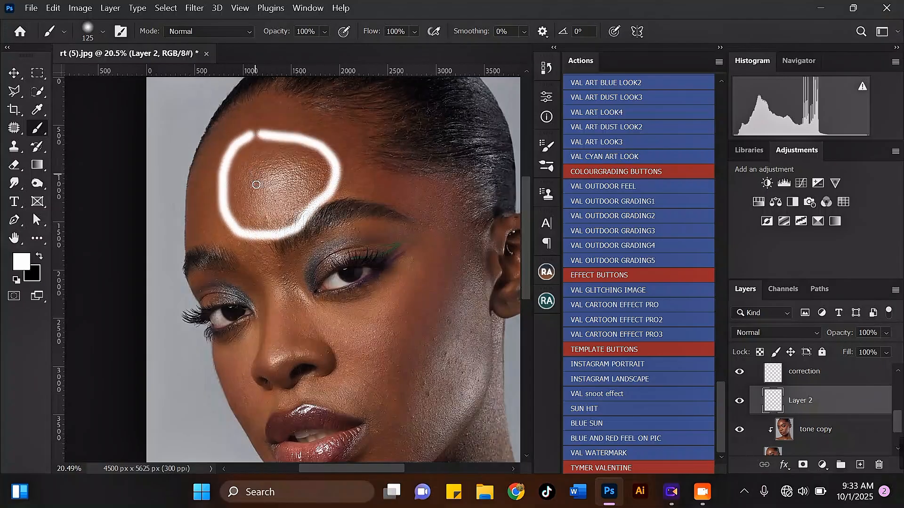
pyautogui.scroll(-1, 256, 185)
pyautogui.moveTo(362, 229)
pyautogui.mouseDown()
pyautogui.moveTo(294, 307)
pyautogui.moveTo(379, 270)
pyautogui.mouseUp()
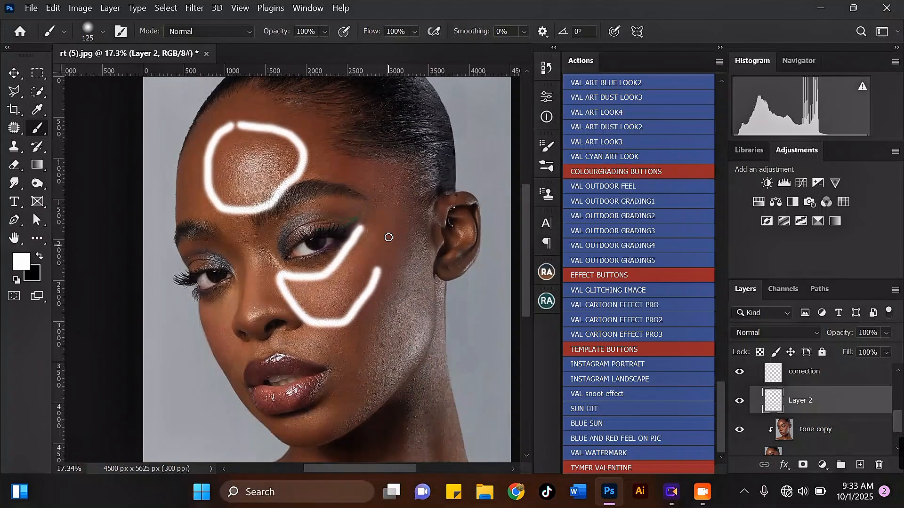
pyautogui.moveTo(388, 237); pyautogui.dragTo(391, 235)
pyautogui.moveTo(248, 252)
pyautogui.mouseDown()
pyautogui.moveTo(268, 313)
pyautogui.moveTo(261, 249)
pyautogui.mouseUp()
pyautogui.moveTo(219, 302)
pyautogui.mouseDown()
pyautogui.moveTo(213, 331)
pyautogui.moveTo(233, 296)
pyautogui.mouseUp()
pyautogui.moveTo(301, 332)
pyautogui.mouseDown()
pyautogui.moveTo(283, 342)
pyautogui.moveTo(322, 348)
pyautogui.moveTo(324, 370)
pyautogui.moveTo(311, 386)
pyautogui.mouseUp()
pyautogui.scroll(-1, 331, 266)
pyautogui.scroll(-1, 330, 266)
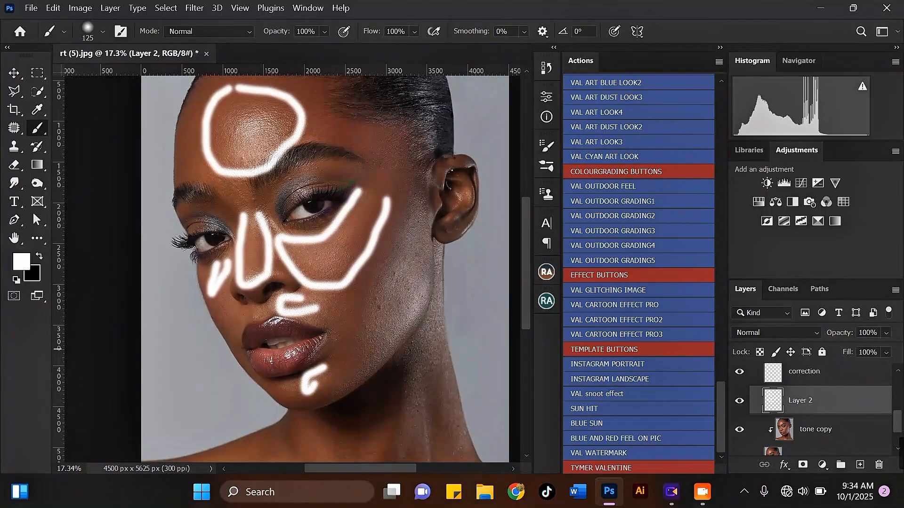
# - Hide the layer holding the white guide outlines
pyautogui.click(739, 401)
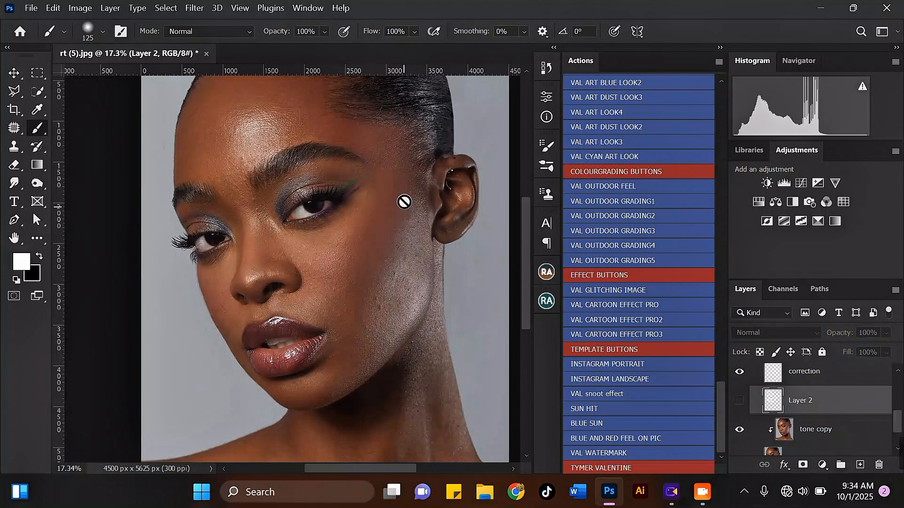
pyautogui.scroll(-1, 405, 273)
pyautogui.scroll(2, 250, 131)
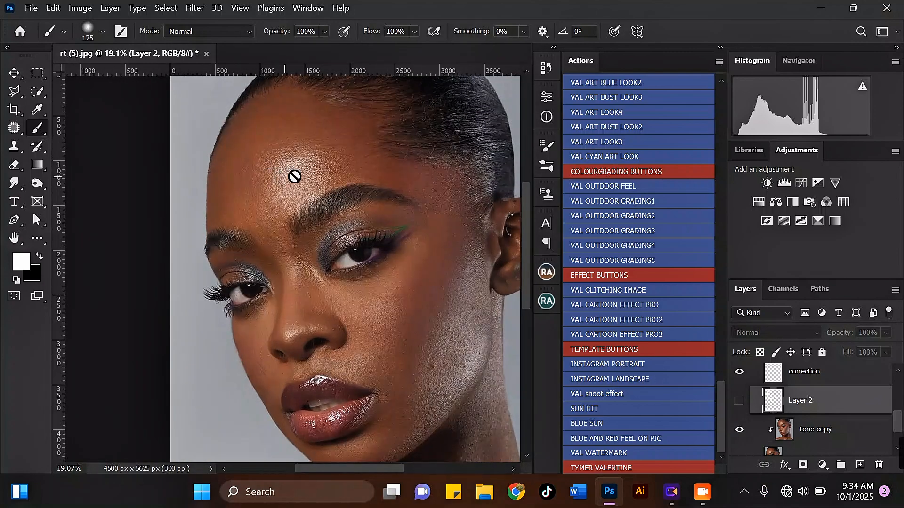
# - Add an empty layer above Layer 2 and paint white guide strokes on the forehead: two hairline arcs and a row of short vertical strokes
pyautogui.scroll(-1, 265, 155)
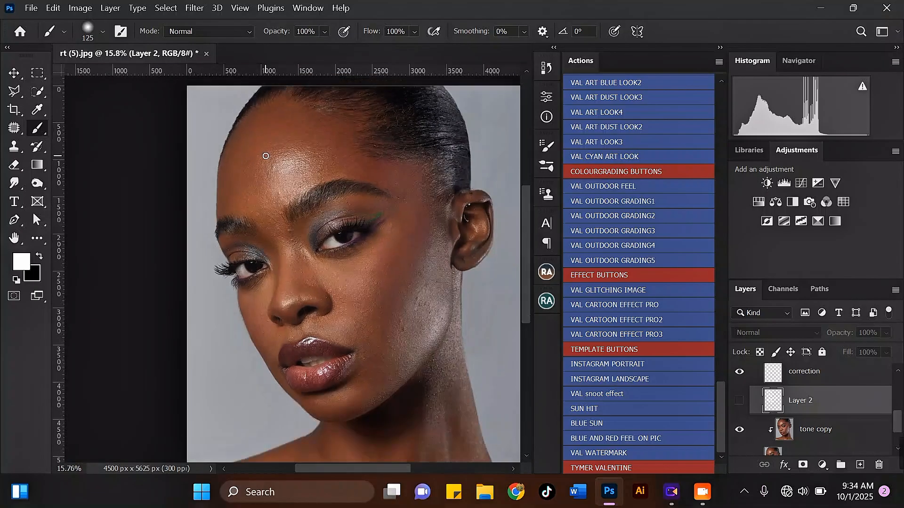
pyautogui.scroll(-1, 266, 155)
pyautogui.scroll(2, 275, 141)
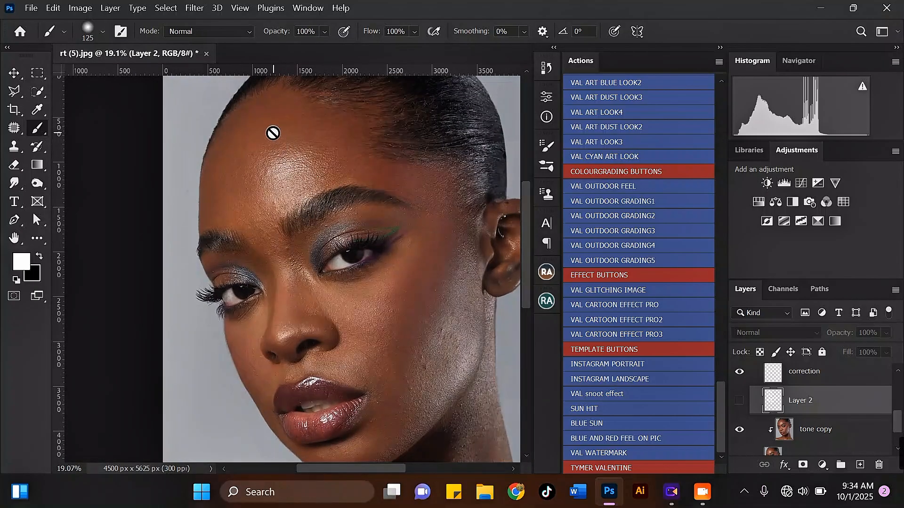
pyautogui.scroll(-1, 278, 135)
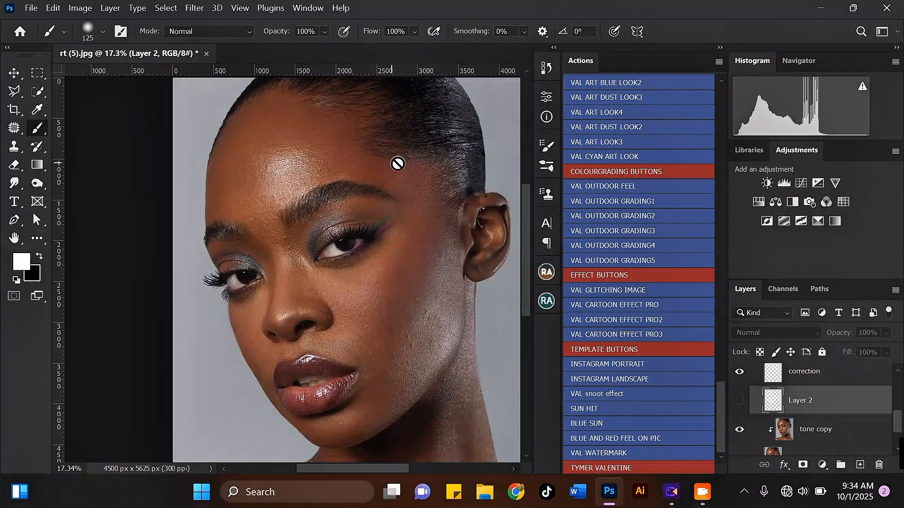
pyautogui.click(857, 465)
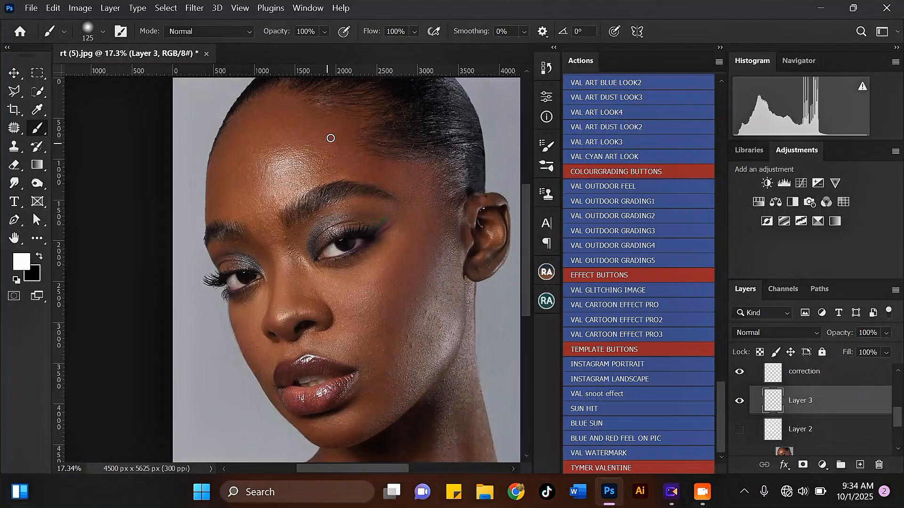
pyautogui.moveTo(232, 122)
pyautogui.mouseDown()
pyautogui.moveTo(262, 103)
pyautogui.moveTo(313, 105)
pyautogui.moveTo(345, 134)
pyautogui.moveTo(361, 174)
pyautogui.mouseUp()
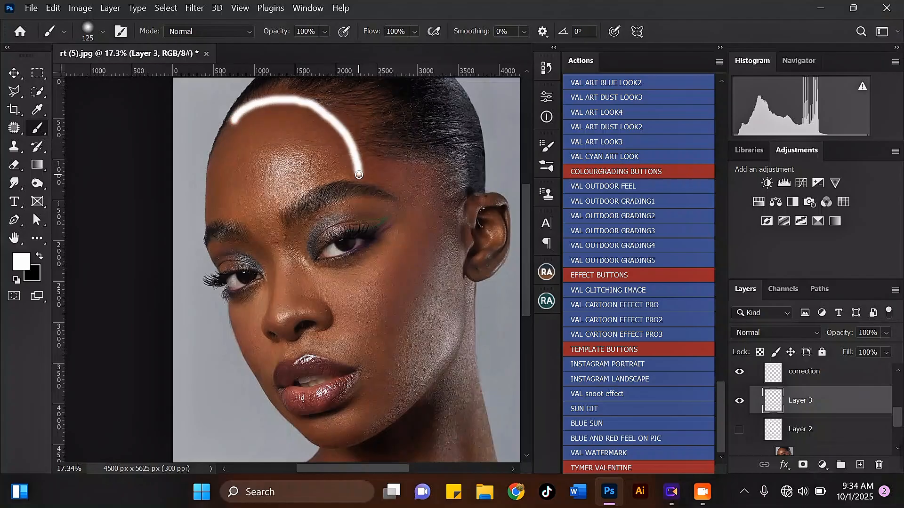
pyautogui.moveTo(225, 140)
pyautogui.mouseDown()
pyautogui.moveTo(236, 120)
pyautogui.moveTo(281, 108)
pyautogui.moveTo(335, 150)
pyautogui.mouseUp()
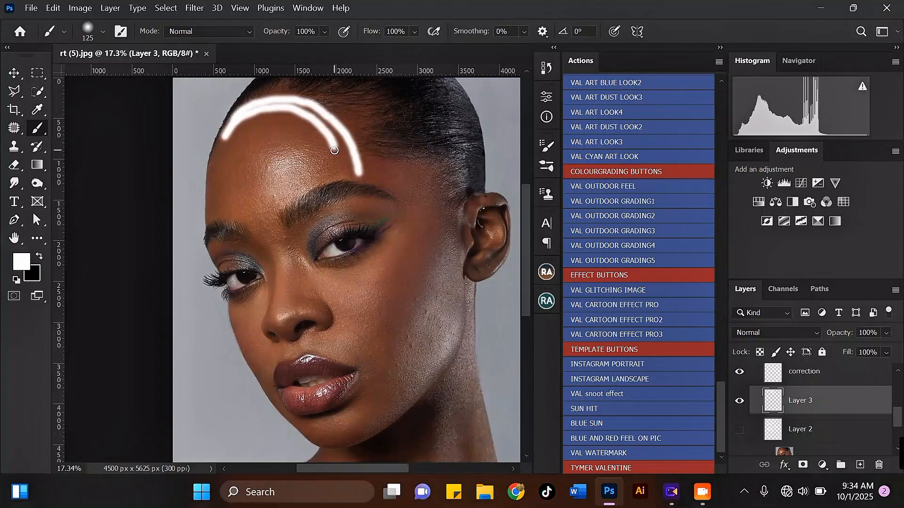
pyautogui.moveTo(226, 156); pyautogui.dragTo(216, 201)
pyautogui.moveTo(249, 147)
pyautogui.mouseDown()
pyautogui.moveTo(240, 196)
pyautogui.moveTo(258, 181)
pyautogui.mouseUp()
pyautogui.moveTo(294, 137); pyautogui.dragTo(294, 178)
pyautogui.moveTo(319, 144)
pyautogui.mouseDown()
pyautogui.moveTo(315, 183)
pyautogui.moveTo(335, 173)
pyautogui.mouseUp()
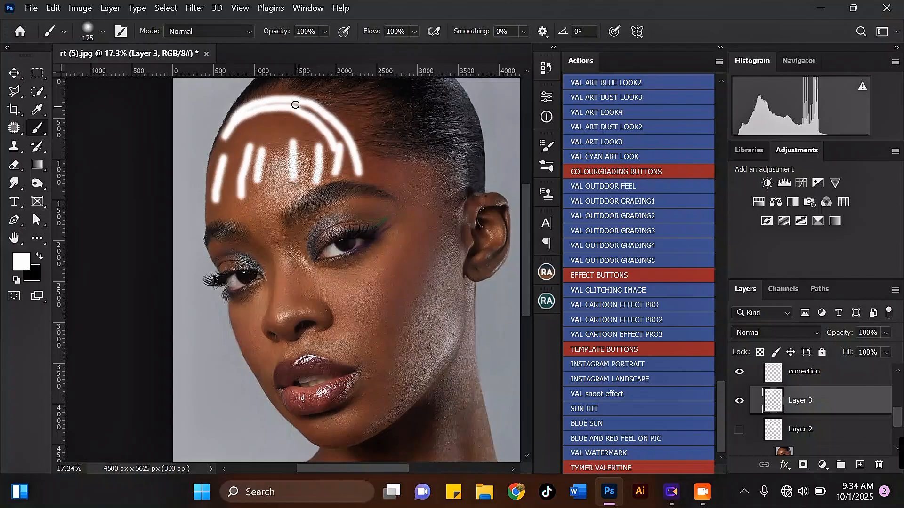
# - Paint white guide strokes around the eye nearest the ear, along the nose and in slanted lines down the cheek to the jaw
pyautogui.scroll(-2, 299, 100)
pyautogui.scroll(2, 316, 221)
pyautogui.moveTo(301, 220)
pyautogui.mouseDown()
pyautogui.moveTo(304, 189)
pyautogui.moveTo(331, 179)
pyautogui.moveTo(380, 183)
pyautogui.mouseUp()
pyautogui.moveTo(288, 215); pyautogui.dragTo(283, 281)
pyautogui.moveTo(315, 246)
pyautogui.mouseDown()
pyautogui.moveTo(361, 232)
pyautogui.moveTo(384, 208)
pyautogui.moveTo(383, 343)
pyautogui.mouseUp()
pyautogui.moveTo(441, 241); pyautogui.dragTo(377, 367)
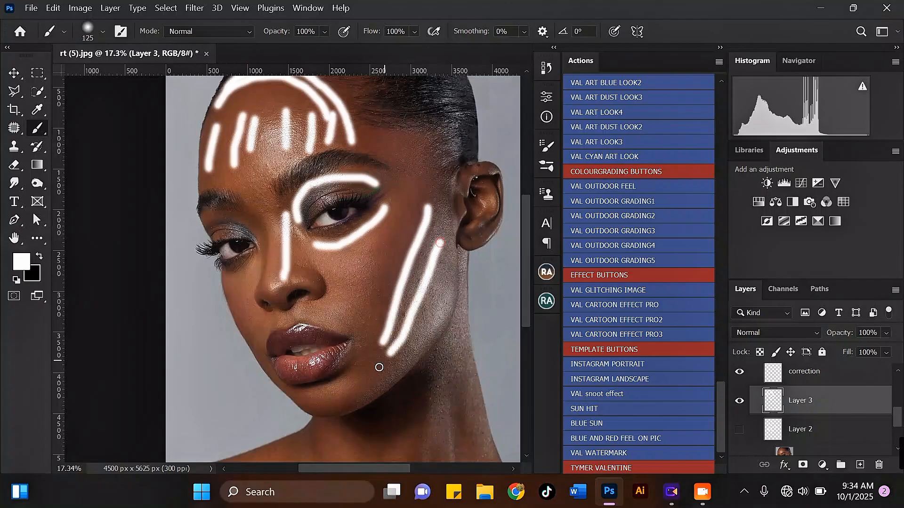
pyautogui.moveTo(442, 274)
pyautogui.mouseDown()
pyautogui.moveTo(415, 332)
pyautogui.moveTo(377, 378)
pyautogui.mouseUp()
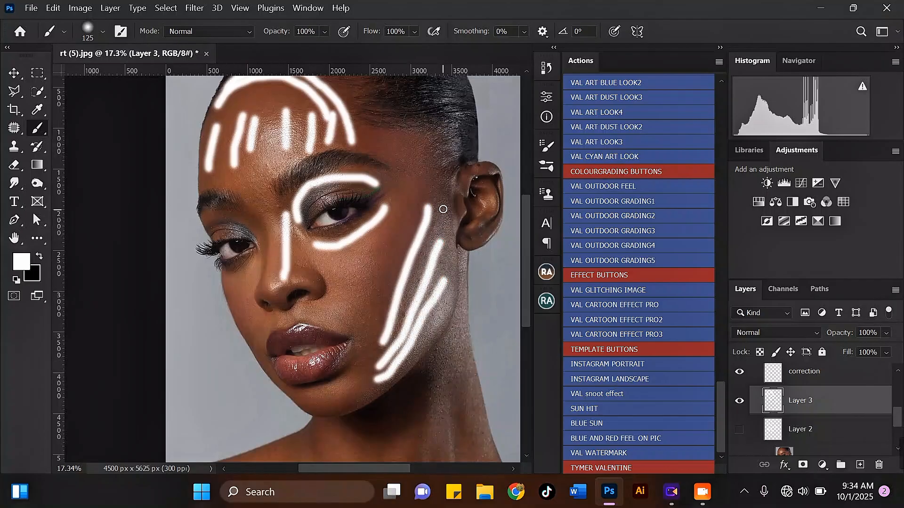
pyautogui.moveTo(444, 210); pyautogui.dragTo(414, 284)
# - Add white guide strokes down the neck, over the collarbone area and along the shoulder
pyautogui.scroll(-1, 392, 292)
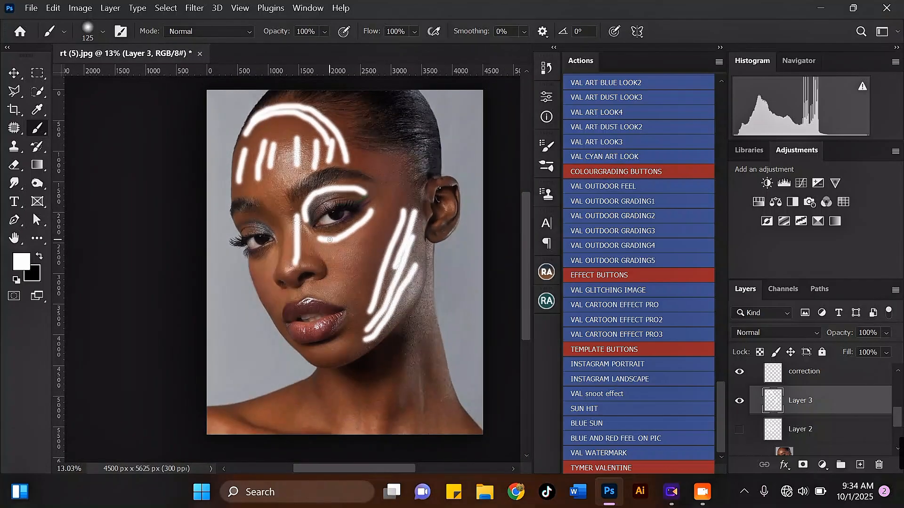
pyautogui.scroll(1, 400, 329)
pyautogui.moveTo(394, 285); pyautogui.dragTo(406, 388)
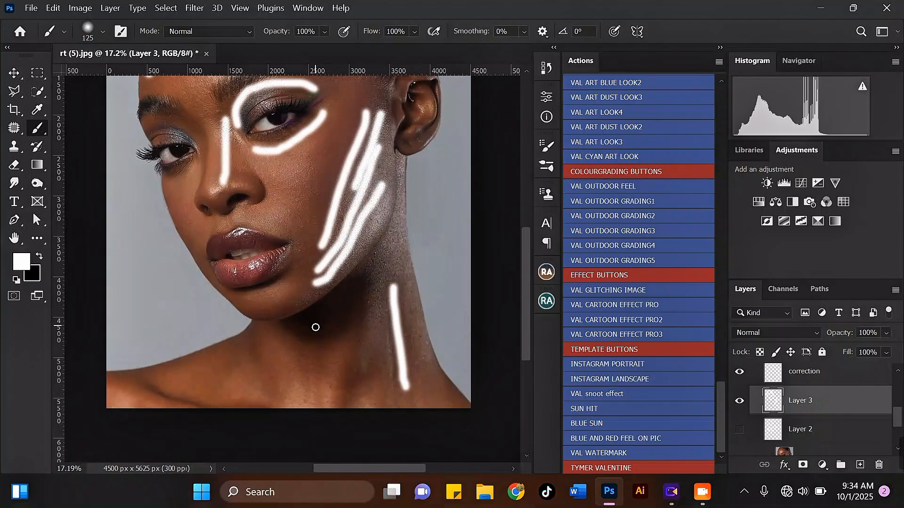
pyautogui.moveTo(316, 346); pyautogui.dragTo(317, 402)
pyautogui.moveTo(352, 375); pyautogui.dragTo(352, 405)
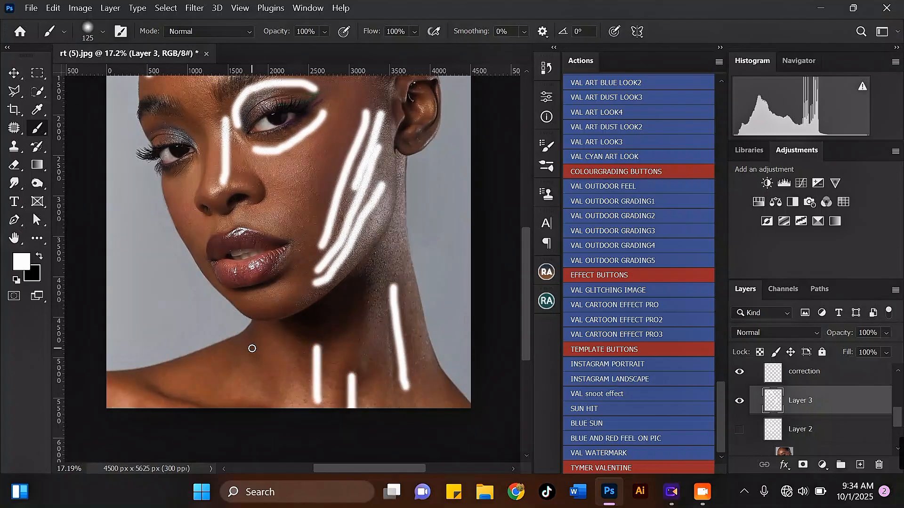
pyautogui.moveTo(251, 349); pyautogui.dragTo(268, 408)
pyautogui.moveTo(228, 362)
pyautogui.mouseDown()
pyautogui.moveTo(173, 383)
pyautogui.moveTo(218, 402)
pyautogui.mouseUp()
pyautogui.scroll(-2, 378, 261)
pyautogui.scroll(1, 346, 108)
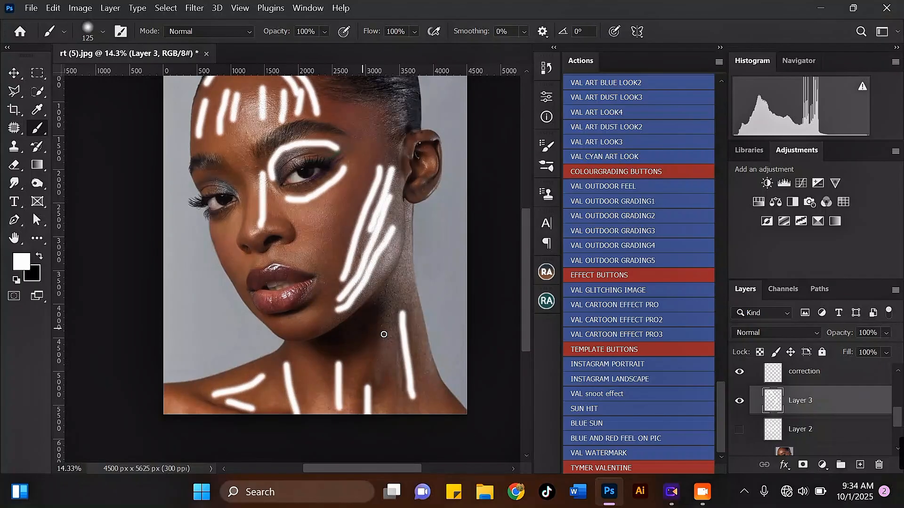
# - Delete the two guide layers, Layer 3 and Layer 2, and make tone copy the active layer
pyautogui.click(740, 401)
pyautogui.scroll(-2, 888, 414)
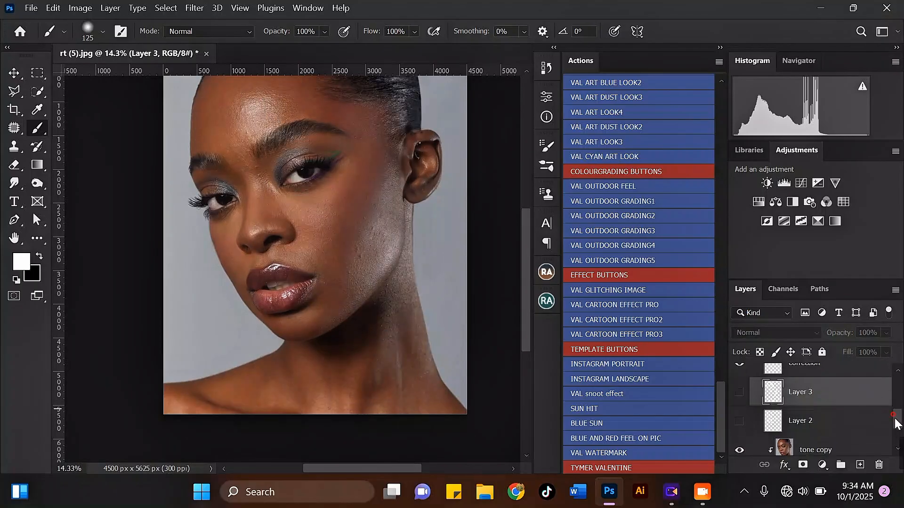
pyautogui.click(850, 395)
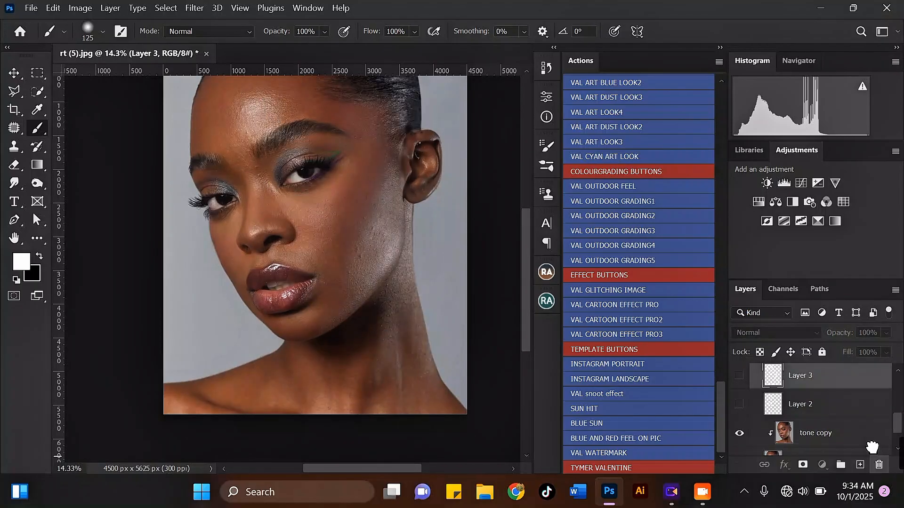
pyautogui.scroll(-1, 829, 388)
pyautogui.scroll(-1, 833, 393)
pyautogui.click(835, 389)
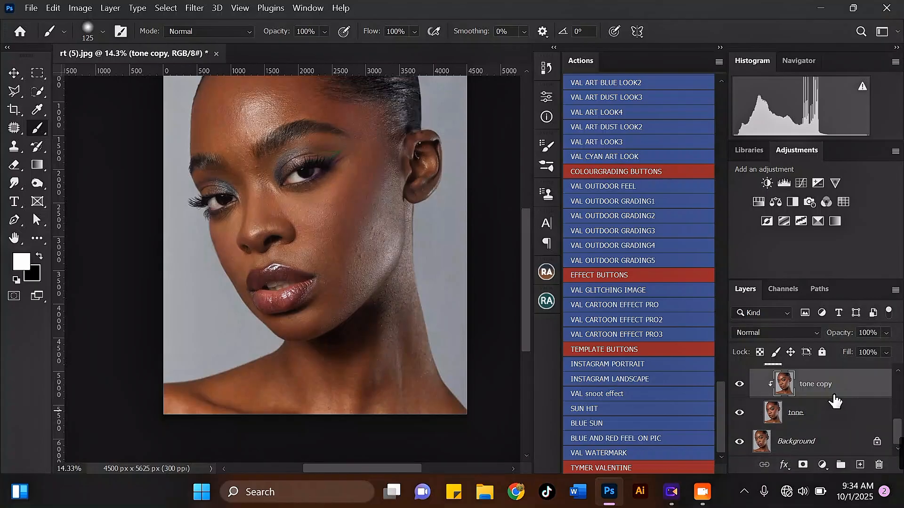
# - Switch to the Mixer Brush Tool for blending the forehead on tone copy
pyautogui.rightClick(36, 128)
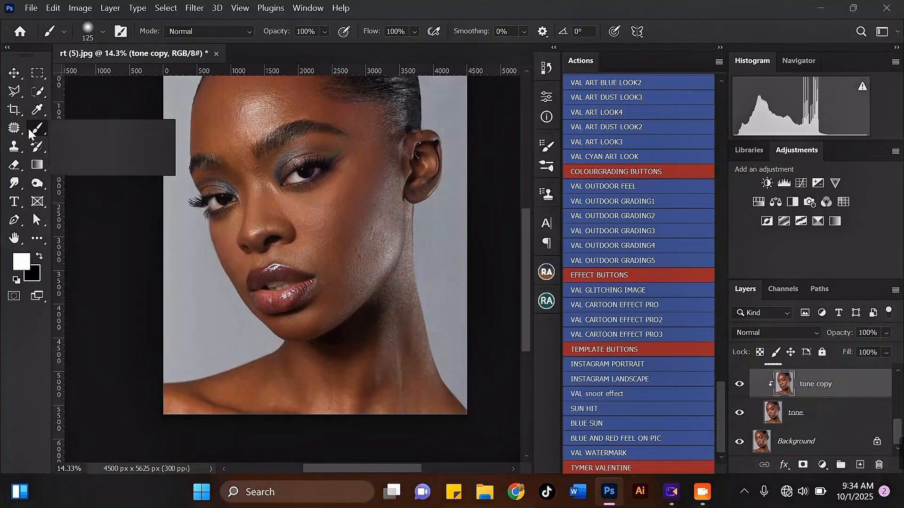
pyautogui.click(106, 149)
pyautogui.scroll(2, 283, 82)
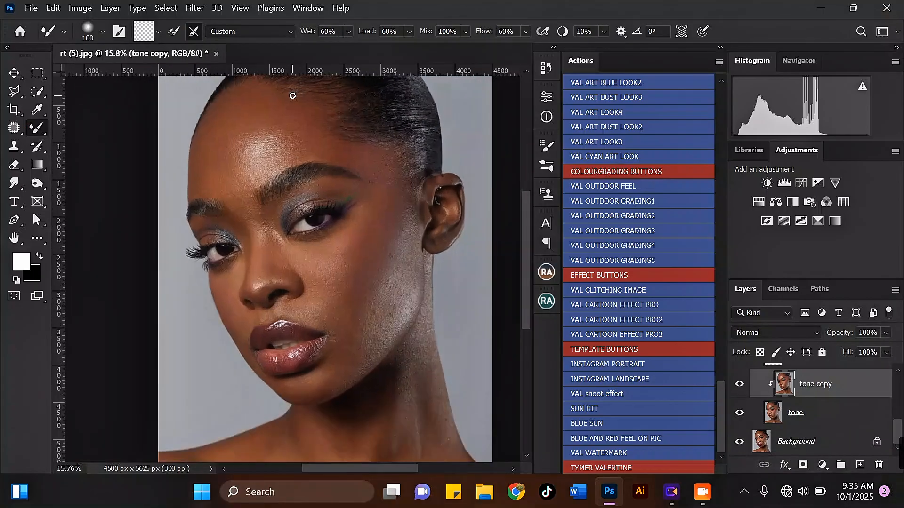
pyautogui.scroll(2, 282, 114)
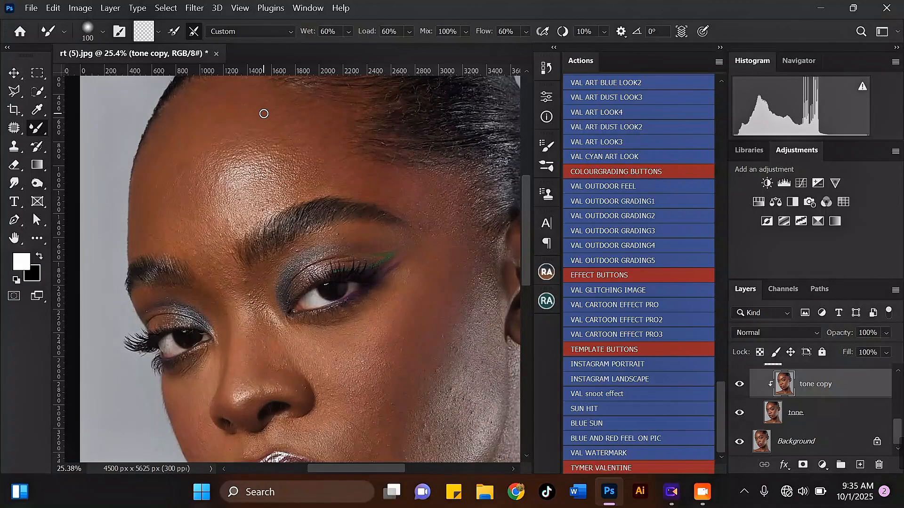
# - Compare the portrait with Layer 1 and mid red tone by toggling their visibility, leaving both hidden
pyautogui.scroll(5, 800, 404)
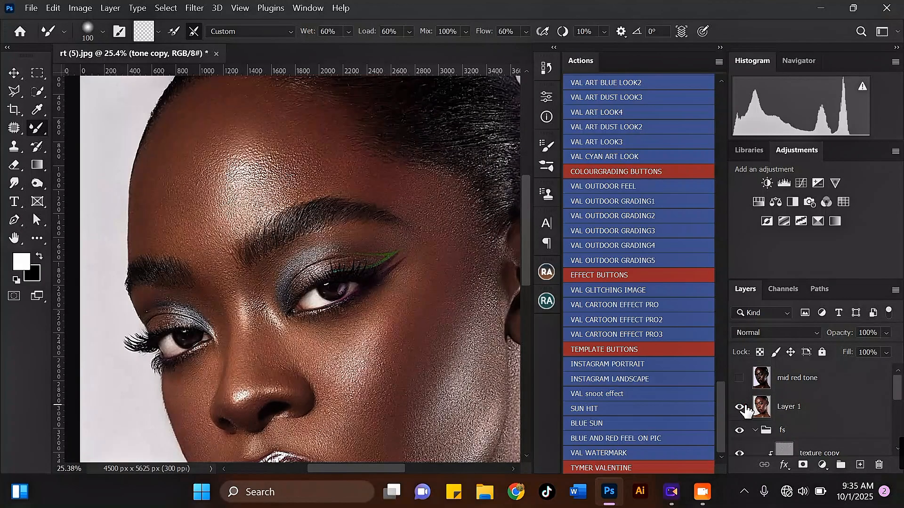
pyautogui.click(740, 407)
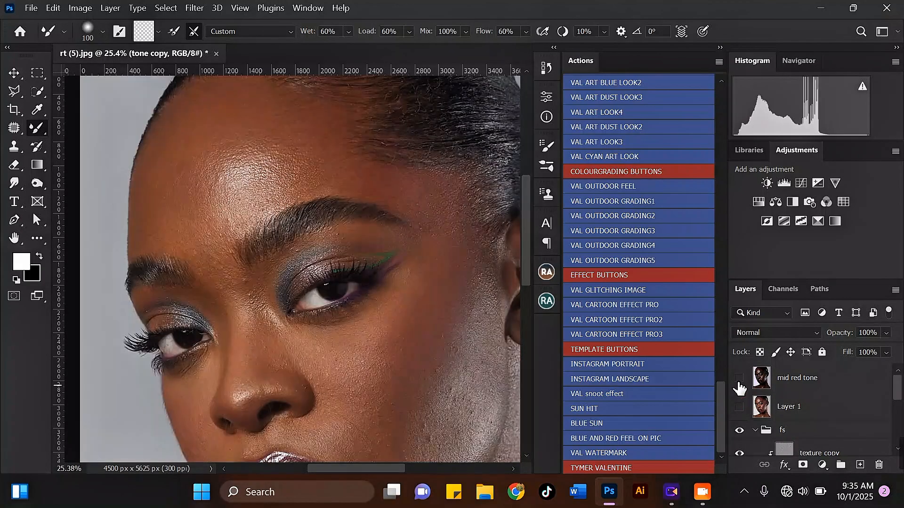
pyautogui.click(739, 379)
pyautogui.click(739, 379)
pyautogui.scroll(-5, 831, 403)
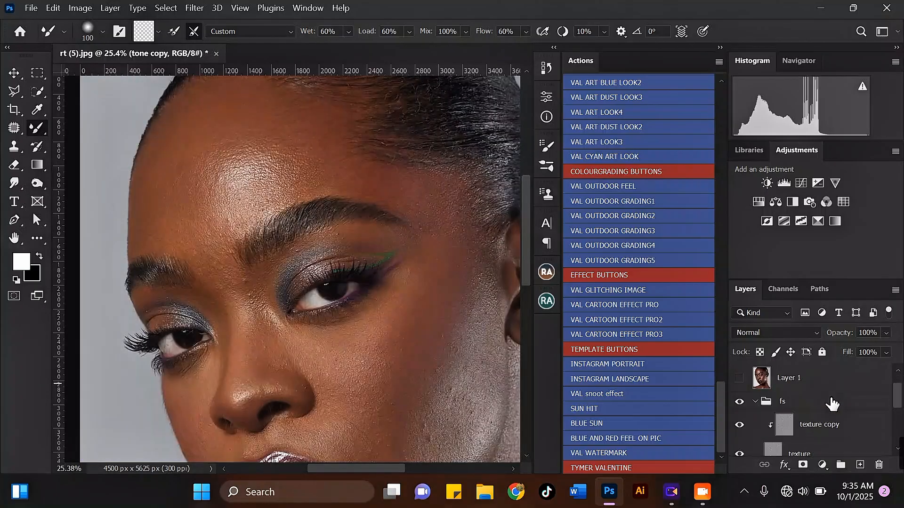
# - Enlarge the Mixer Brush to size 600 and blend the skin tones across the upper forehead toward the temple
pyautogui.press(']')
pyautogui.press(']')
pyautogui.press(']')
pyautogui.press(']')
pyautogui.press(']')
pyautogui.press(']')
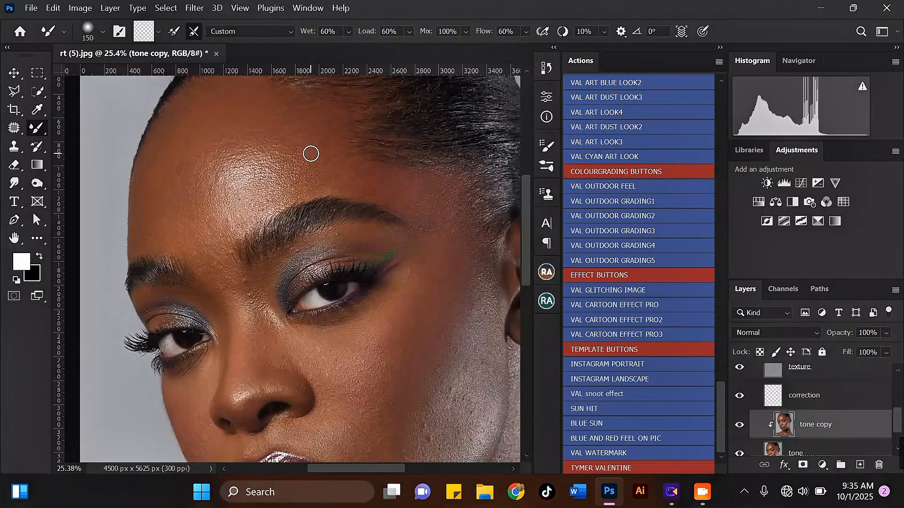
pyautogui.scroll(-2, 283, 117)
pyautogui.scroll(2, 284, 117)
pyautogui.press(']')
pyautogui.press(']')
pyautogui.press(']')
pyautogui.press(']')
pyautogui.press(']')
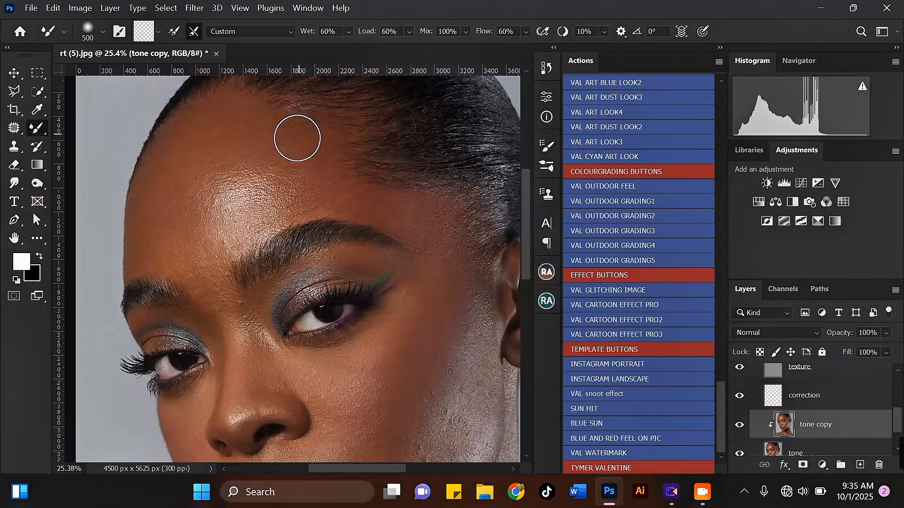
pyautogui.press('[')
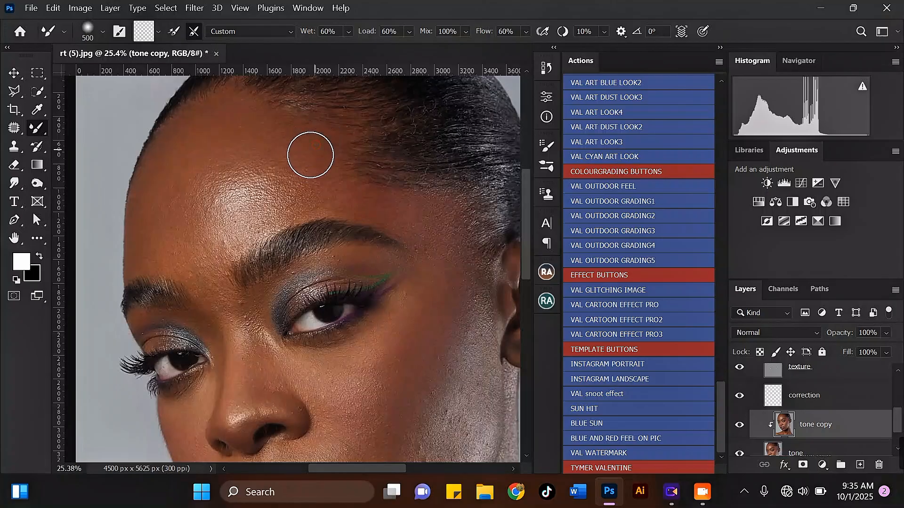
pyautogui.press(']')
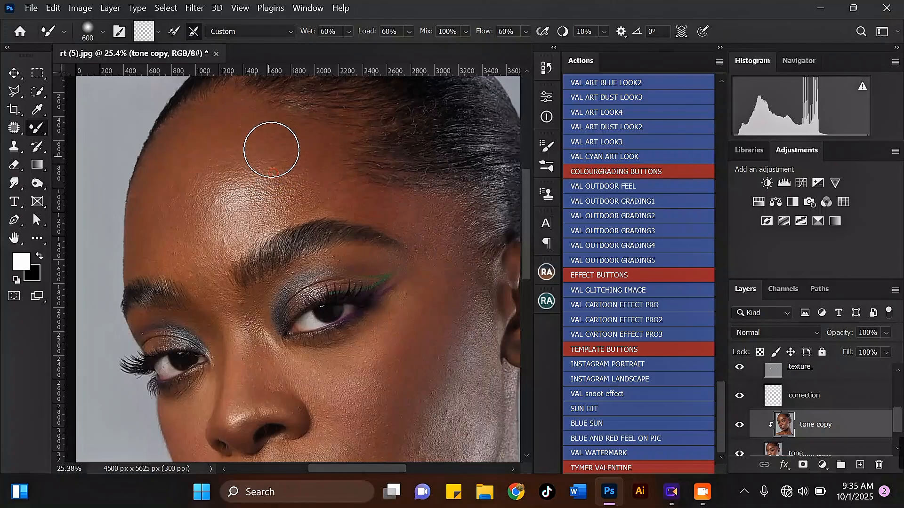
pyautogui.moveTo(270, 149)
pyautogui.mouseDown()
pyautogui.moveTo(323, 158)
pyautogui.moveTo(313, 178)
pyautogui.moveTo(314, 148)
pyautogui.moveTo(306, 164)
pyautogui.moveTo(341, 171)
pyautogui.mouseUp()
# - With the brush at size 500, blend the forehead's outer side above the far brow and across the highlight's upper edge
pyautogui.press('[')
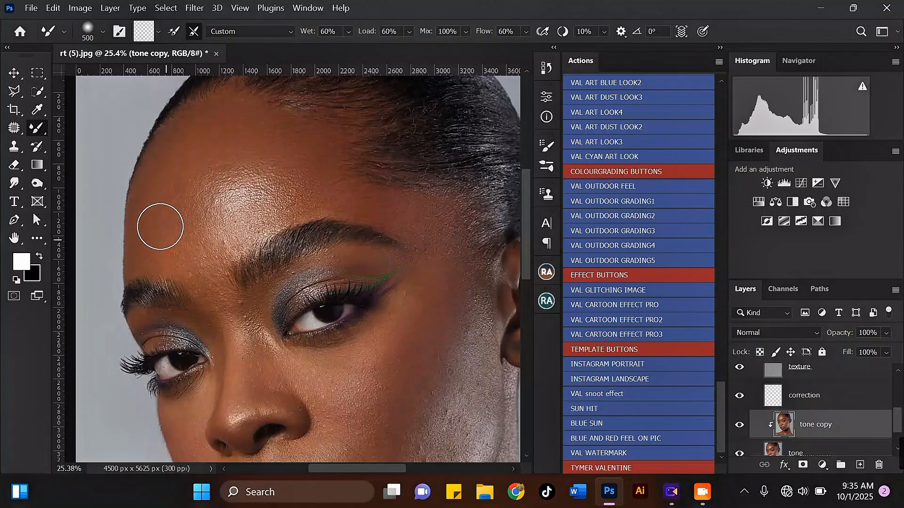
pyautogui.moveTo(181, 264)
pyautogui.mouseDown()
pyautogui.moveTo(196, 241)
pyautogui.moveTo(205, 252)
pyautogui.mouseUp()
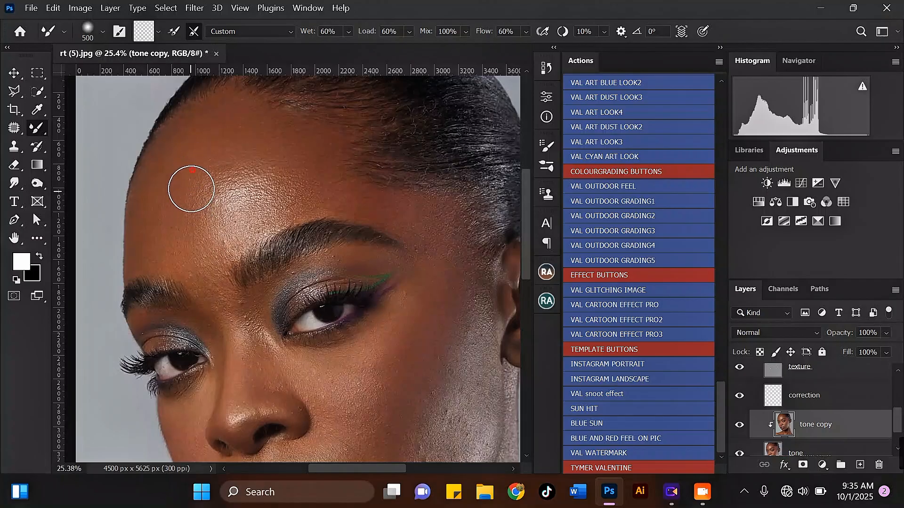
pyautogui.moveTo(203, 184)
pyautogui.mouseDown()
pyautogui.moveTo(276, 160)
pyautogui.moveTo(271, 180)
pyautogui.moveTo(309, 160)
pyautogui.moveTo(359, 189)
pyautogui.moveTo(351, 201)
pyautogui.moveTo(319, 187)
pyautogui.mouseUp()
# - Set the brush to size 600 and smooth the forehead highlight, the skin above the far brow and the area below the hairline
pyautogui.press(']')
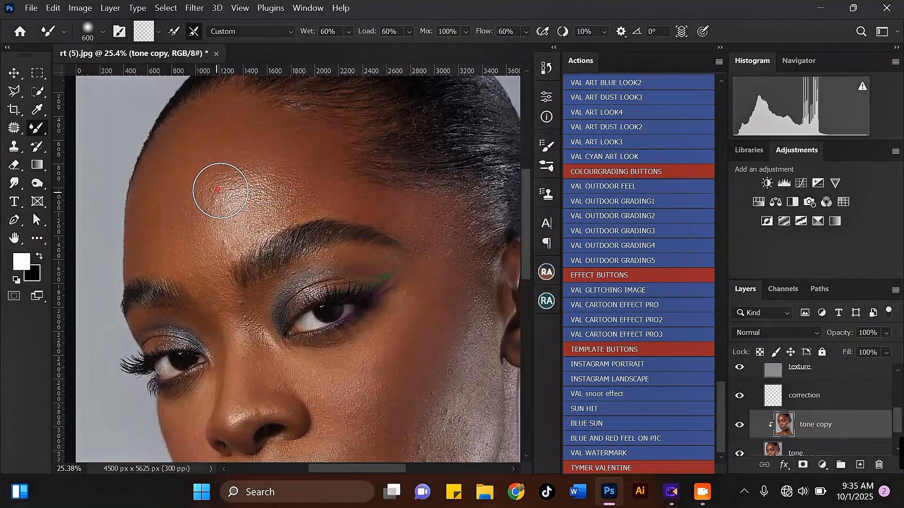
pyautogui.moveTo(220, 191); pyautogui.dragTo(231, 197)
pyautogui.moveTo(177, 257); pyautogui.dragTo(203, 252)
pyautogui.moveTo(201, 166)
pyautogui.mouseDown()
pyautogui.moveTo(202, 200)
pyautogui.moveTo(219, 159)
pyautogui.moveTo(256, 148)
pyautogui.moveTo(273, 128)
pyautogui.moveTo(293, 151)
pyautogui.mouseUp()
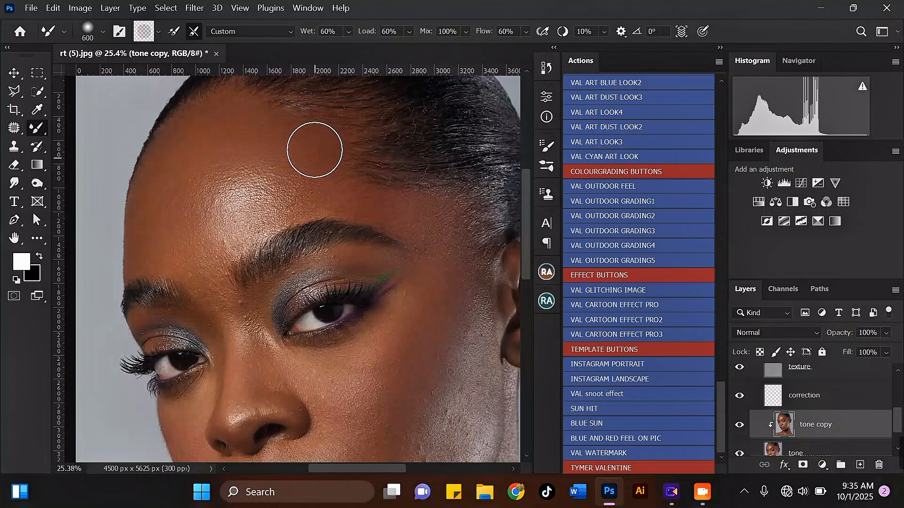
# - Continue blending the forehead around the highlight, alternating the Mixer Brush between sizes 500 and 600
pyautogui.press('[')
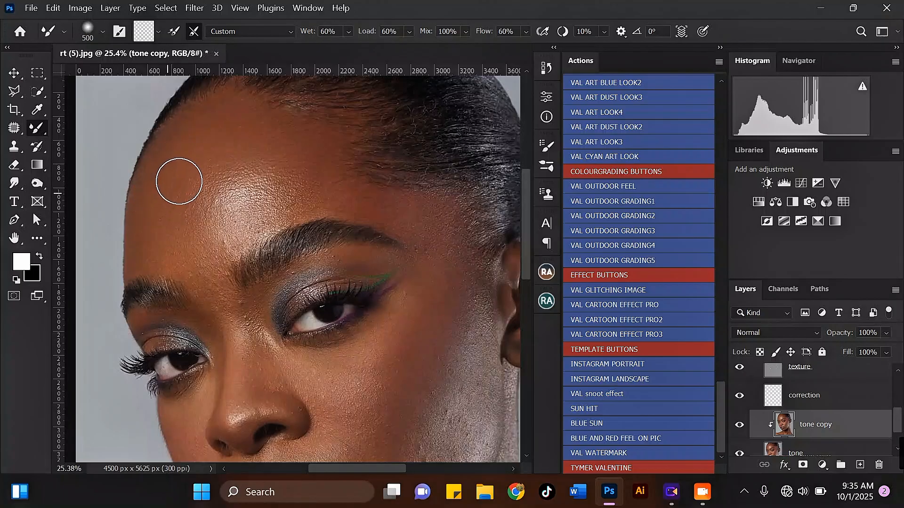
pyautogui.press(']')
pyautogui.scroll(-1, 196, 169)
pyautogui.scroll(1, 196, 169)
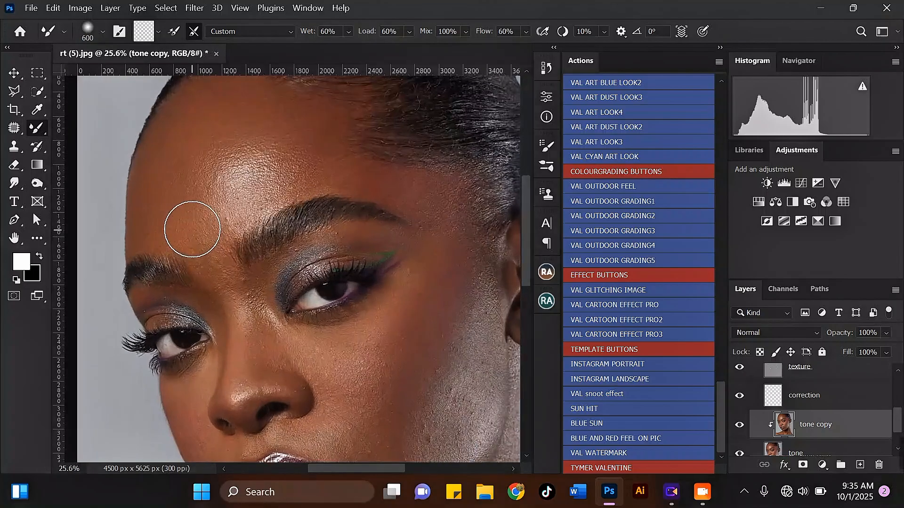
pyautogui.press('[')
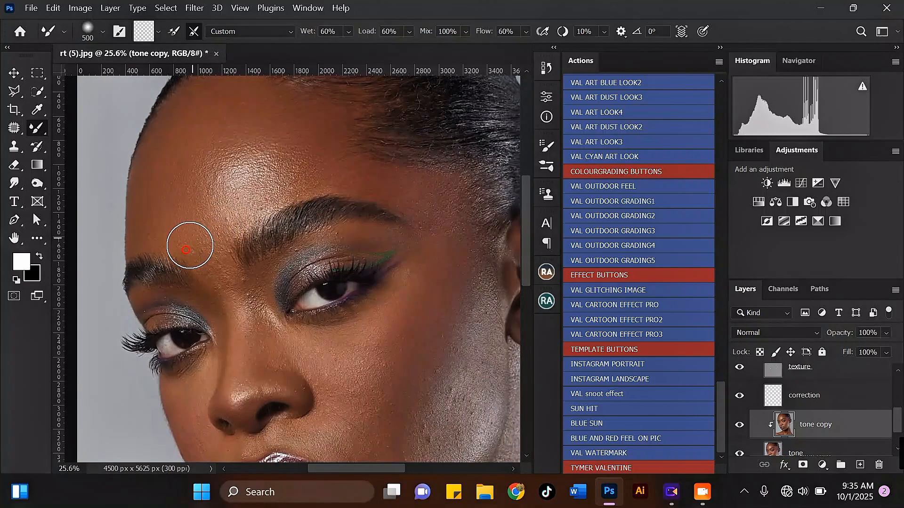
pyautogui.scroll(-1, 191, 222)
pyautogui.scroll(1, 257, 157)
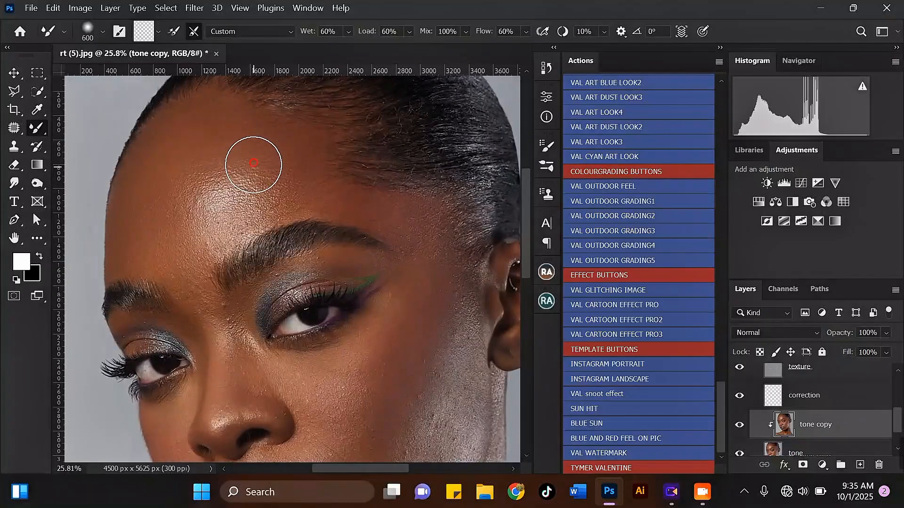
# - Blend the forehead tones on the tone copy layer with the Mixer Brush, varying its size between 400 and 600 px
pyautogui.press(']')
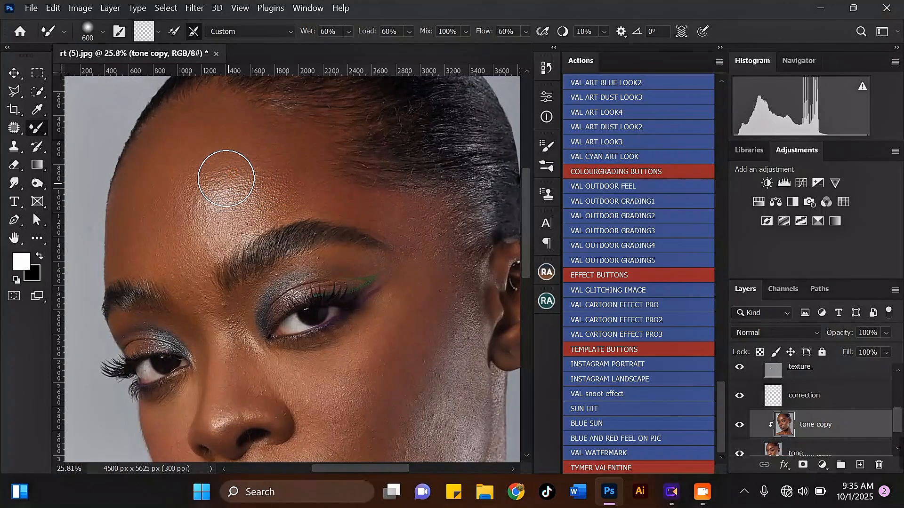
pyautogui.scroll(-2, 203, 183)
pyautogui.scroll(2, 223, 196)
pyautogui.press('[')
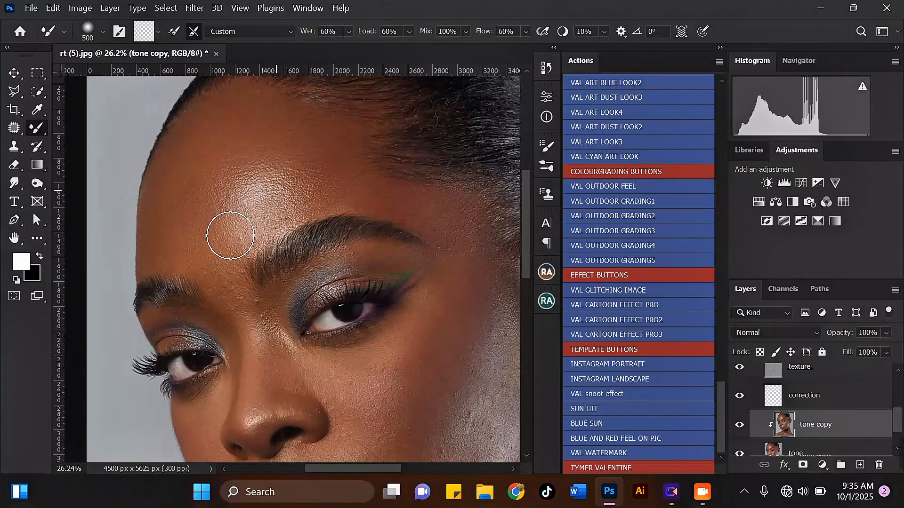
pyautogui.press('[')
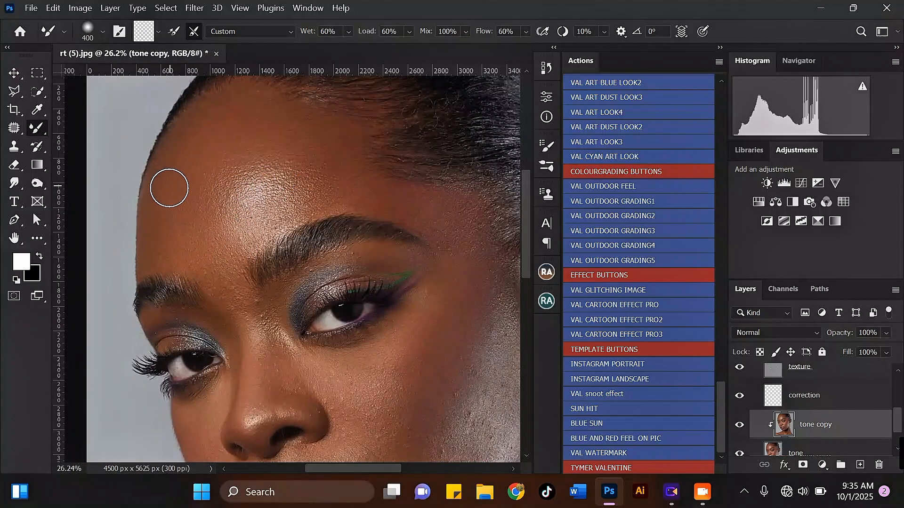
pyautogui.press(']')
pyautogui.press(']')
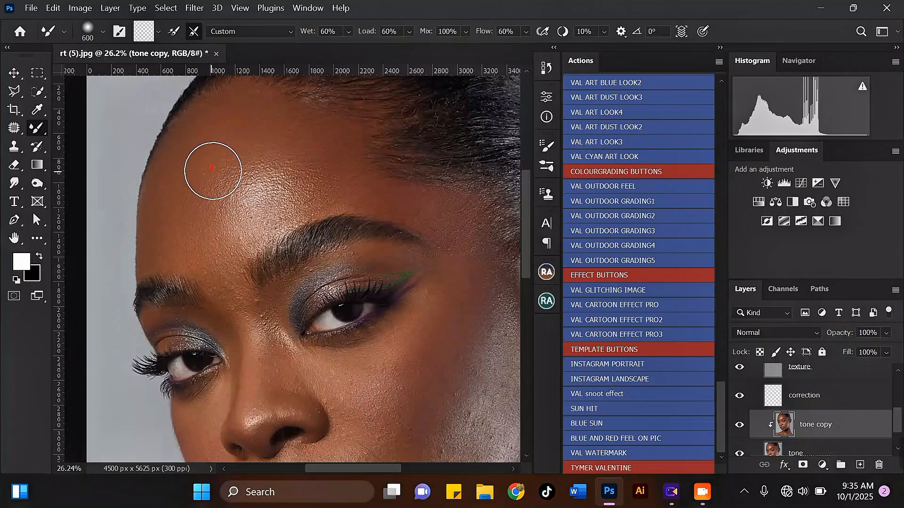
# - Smooth the tone transition from the upper forehead toward the hairline above the temple with a 700 px Mixer Brush
pyautogui.scroll(-1, 226, 141)
pyautogui.press(']')
pyautogui.click(304, 162)
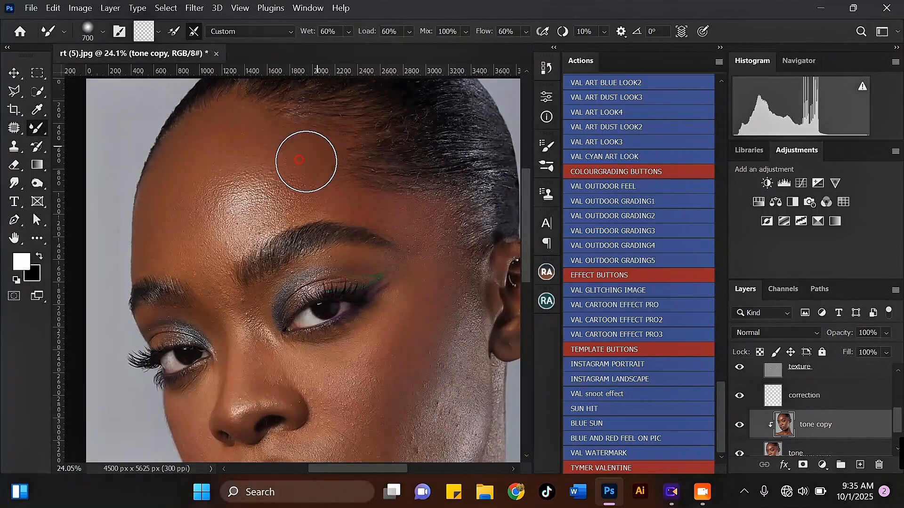
pyautogui.moveTo(319, 153); pyautogui.dragTo(289, 114)
pyautogui.scroll(-1, 217, 141)
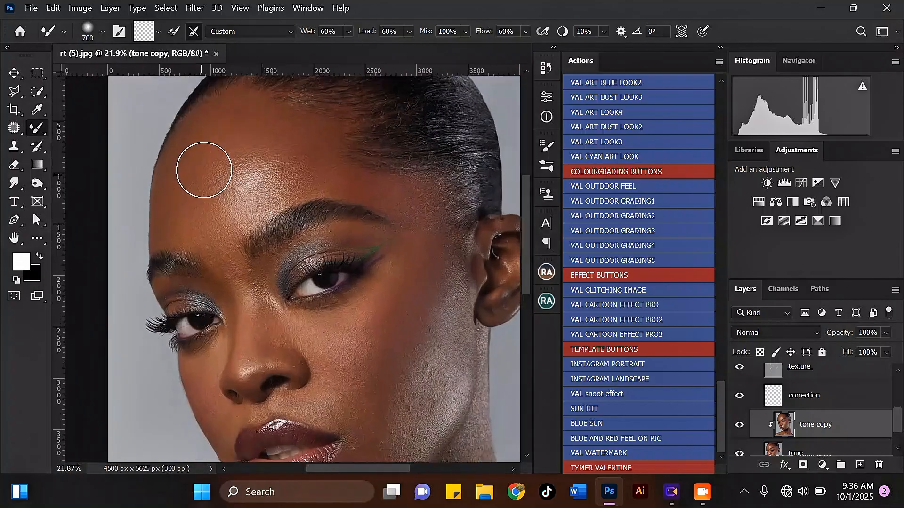
# - Examine the forehead blending with the fs group hidden and shown
pyautogui.scroll(-1, 350, 83)
pyautogui.scroll(1, 276, 124)
pyautogui.scroll(1, 258, 118)
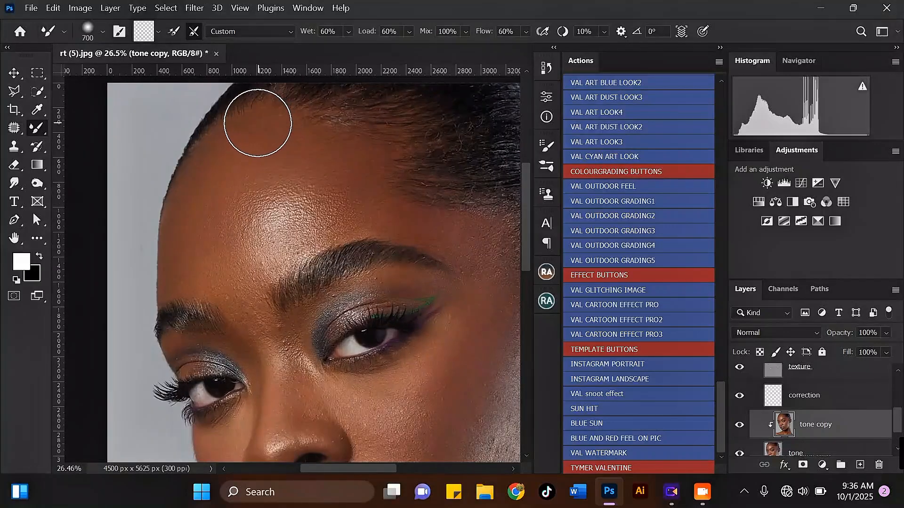
pyautogui.scroll(3, 772, 410)
pyautogui.scroll(-1, 749, 436)
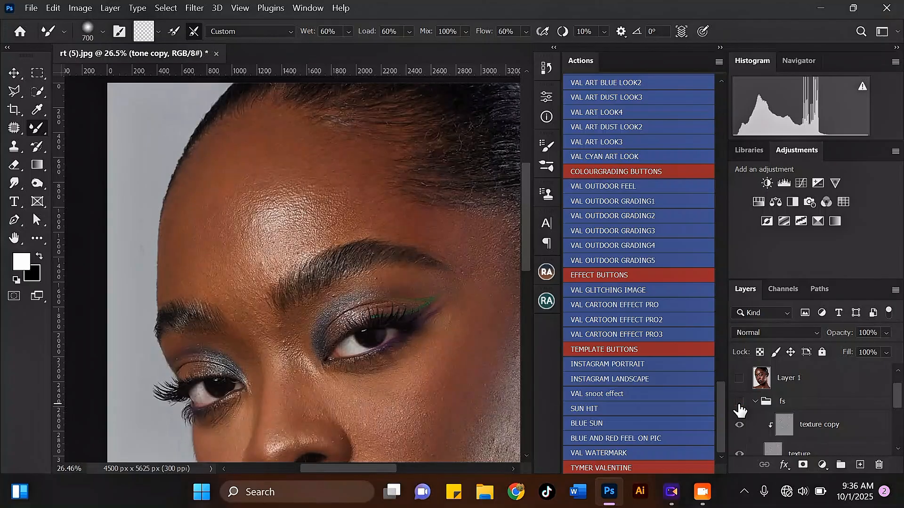
pyautogui.scroll(-1, 256, 151)
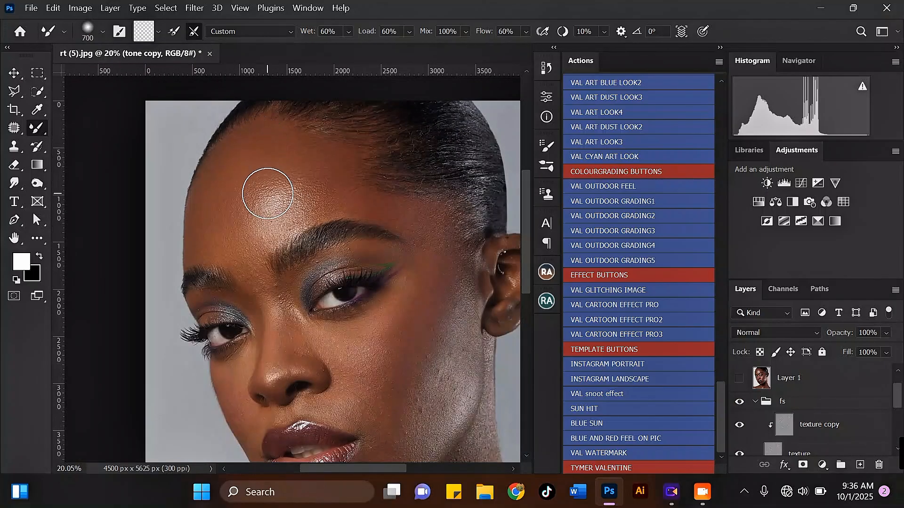
# - Blend the forehead highlight outward above the eyebrow with the Mixer Brush at 500 px
pyautogui.scroll(1, 268, 243)
pyautogui.press('[')
pyautogui.press('[')
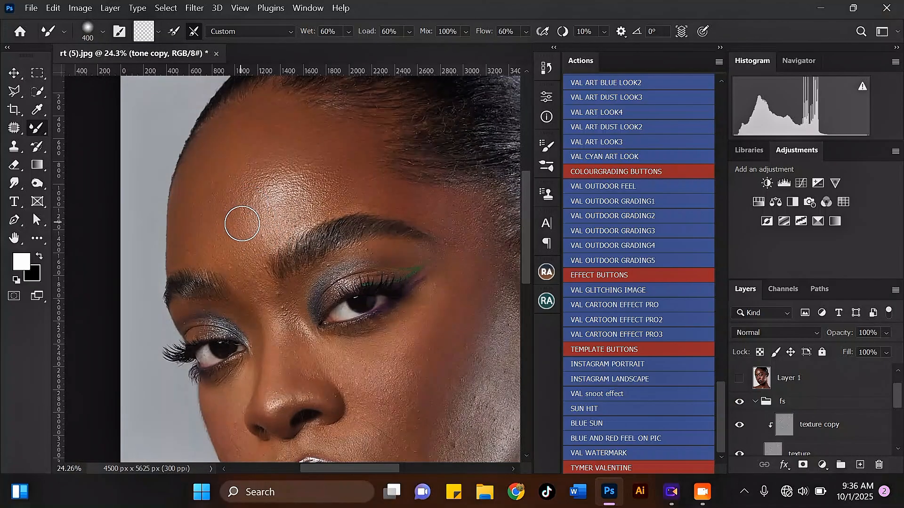
pyautogui.press(']')
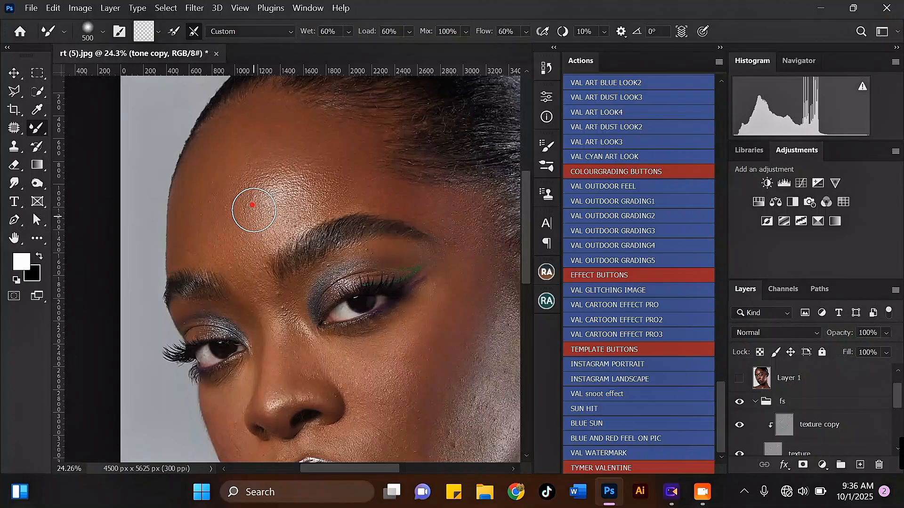
pyautogui.moveTo(253, 210)
pyautogui.mouseDown()
pyautogui.moveTo(271, 192)
pyautogui.moveTo(279, 200)
pyautogui.moveTo(309, 182)
pyautogui.moveTo(312, 194)
pyautogui.moveTo(331, 186)
pyautogui.moveTo(367, 195)
pyautogui.mouseUp()
# - Even out the forehead from the hairline down to between the brows and across to the temple, using 500 and 600 px brushes
pyautogui.press(']')
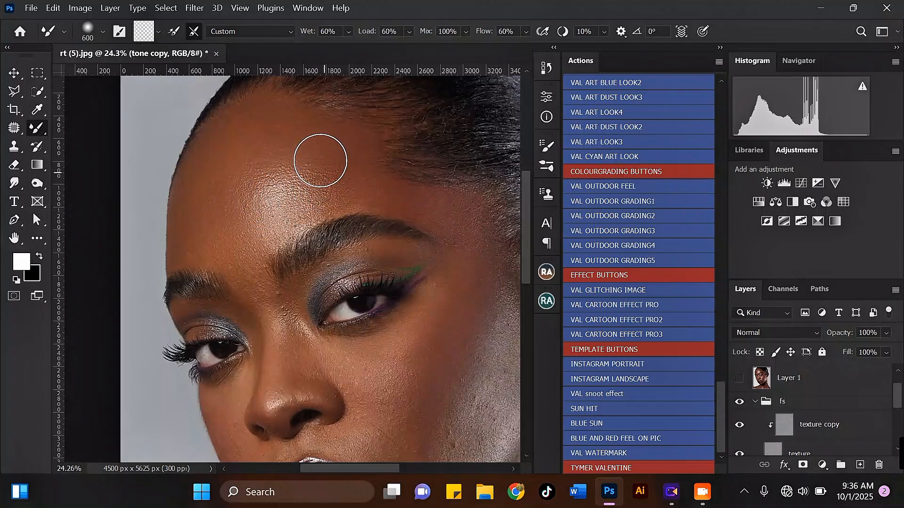
pyautogui.press('[')
pyautogui.moveTo(225, 149)
pyautogui.mouseDown()
pyautogui.moveTo(248, 136)
pyautogui.moveTo(244, 229)
pyautogui.moveTo(257, 237)
pyautogui.moveTo(239, 228)
pyautogui.moveTo(221, 256)
pyautogui.moveTo(253, 266)
pyautogui.mouseUp()
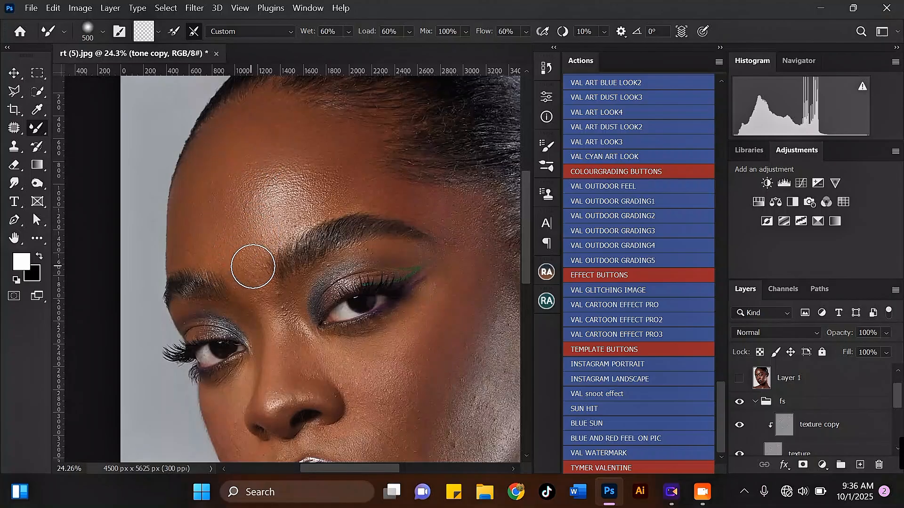
pyautogui.moveTo(303, 171)
pyautogui.mouseDown()
pyautogui.moveTo(334, 166)
pyautogui.moveTo(345, 185)
pyautogui.moveTo(384, 195)
pyautogui.mouseUp()
pyautogui.press(']')
pyautogui.moveTo(349, 155)
pyautogui.mouseDown()
pyautogui.moveTo(349, 204)
pyautogui.moveTo(328, 156)
pyautogui.moveTo(362, 199)
pyautogui.moveTo(390, 210)
pyautogui.moveTo(362, 169)
pyautogui.moveTo(338, 159)
pyautogui.mouseUp()
# - Blend the lower forehead just above and between the eyebrows with a 500 px Mixer Brush
pyautogui.scroll(-2, 349, 204)
pyautogui.scroll(2, 311, 144)
pyautogui.scroll(-2, 328, 158)
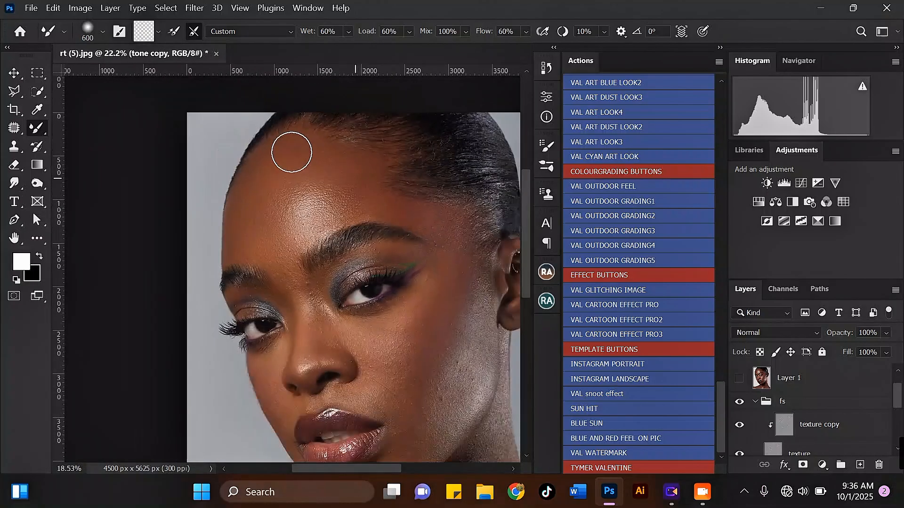
pyautogui.scroll(1, 291, 149)
pyautogui.moveTo(297, 260)
pyautogui.mouseDown()
pyautogui.moveTo(273, 204)
pyautogui.moveTo(246, 206)
pyautogui.moveTo(246, 254)
pyautogui.moveTo(256, 259)
pyautogui.mouseUp()
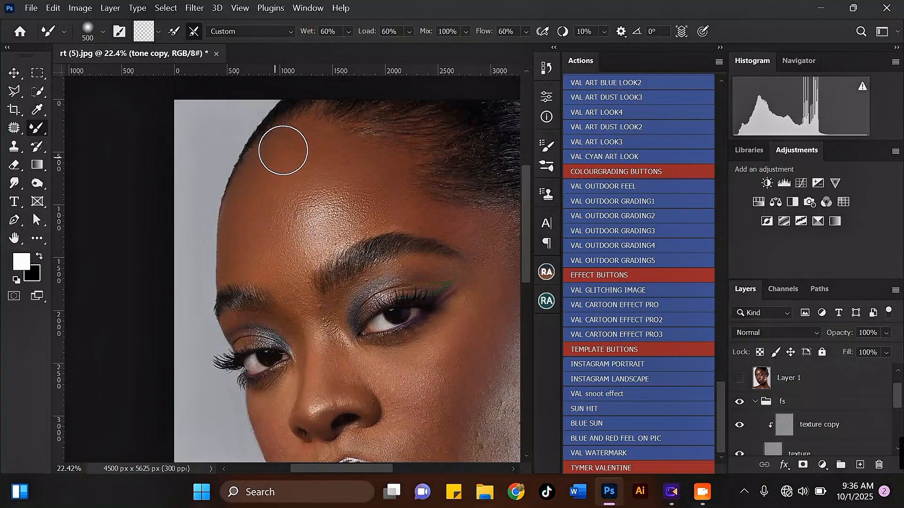
# - Smooth the tones across the upper forehead around the highlight with the Mixer Brush at 600 and 700 px
pyautogui.press(']')
pyautogui.moveTo(288, 181)
pyautogui.mouseDown()
pyautogui.moveTo(339, 170)
pyautogui.moveTo(380, 179)
pyautogui.mouseUp()
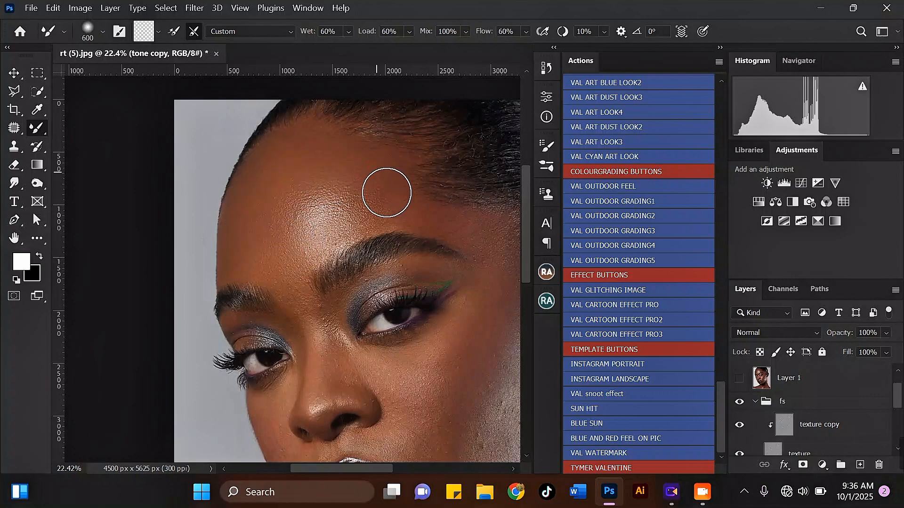
pyautogui.press(']')
pyautogui.scroll(-3, 313, 187)
pyautogui.scroll(2, 284, 200)
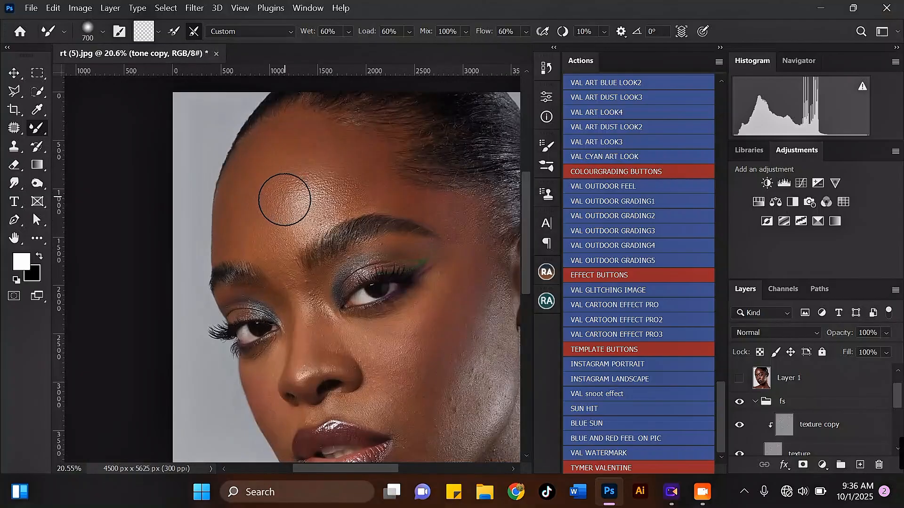
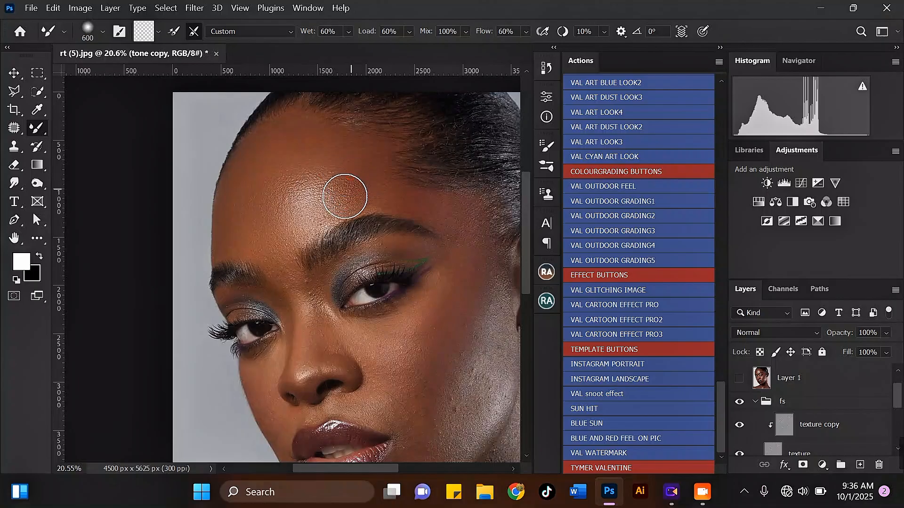
# - Soften the edges of the forehead highlight above the brow with a 600 px brush and compare using the fs group's visibility
pyautogui.scroll(-3, 345, 196)
pyautogui.scroll(3, 291, 196)
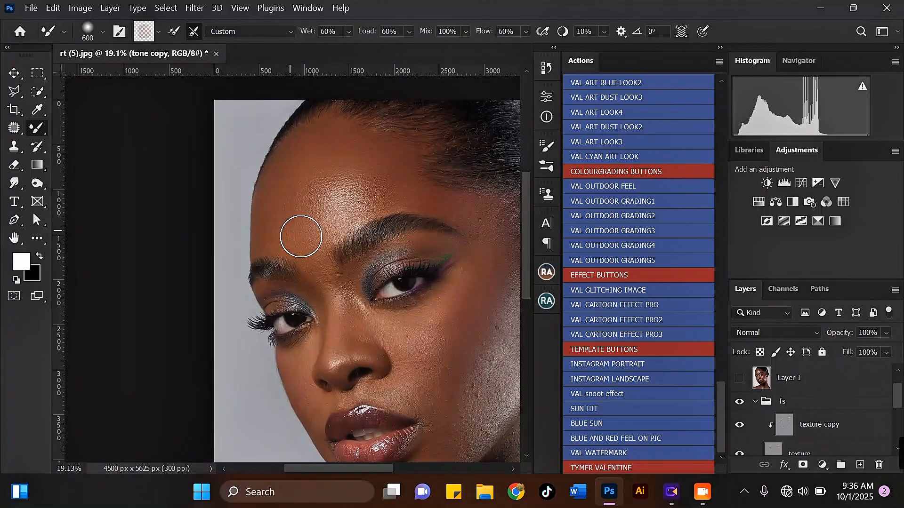
pyautogui.scroll(-3, 311, 213)
pyautogui.scroll(2, 346, 178)
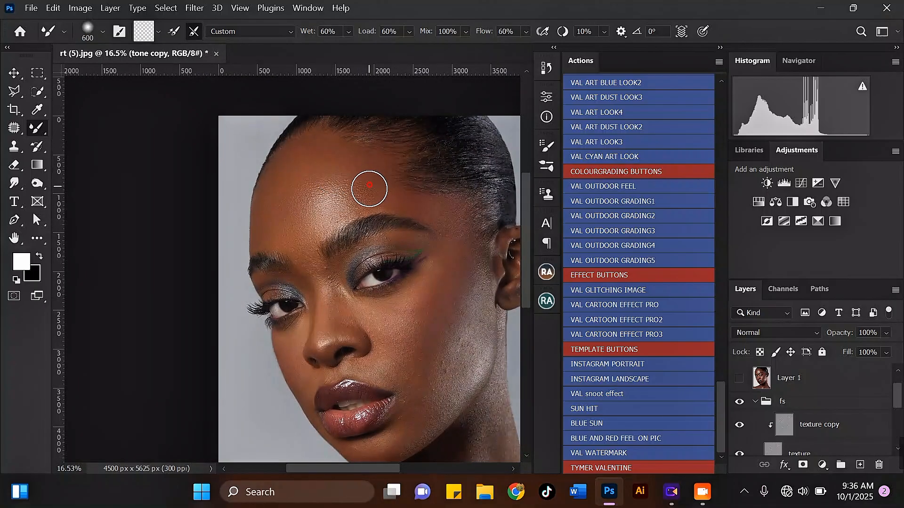
pyautogui.scroll(-1, 369, 188)
pyautogui.scroll(2, 355, 161)
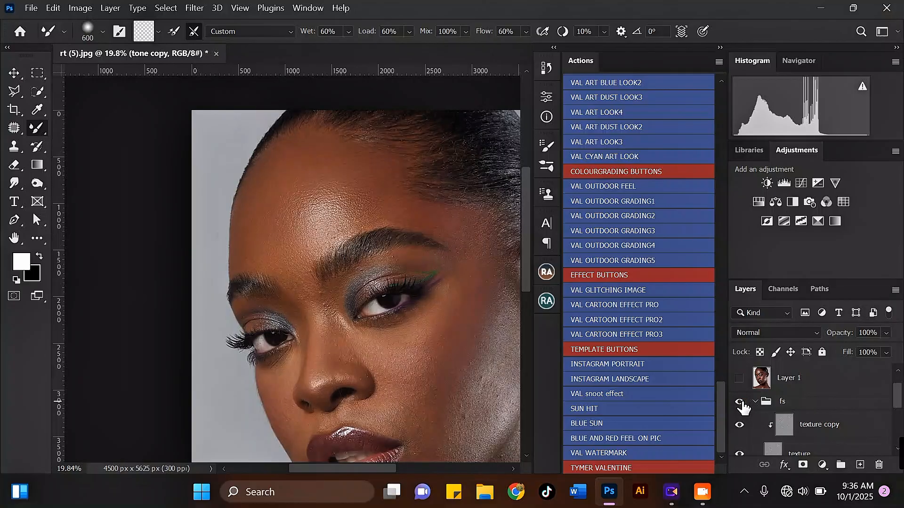
# - Blend the skin above the eyebrow's outer end and over the temple with the Mixer Brush at 400 and 500 px
pyautogui.scroll(-2, 339, 153)
pyautogui.scroll(5, 391, 206)
pyautogui.press('[')
pyautogui.press('[')
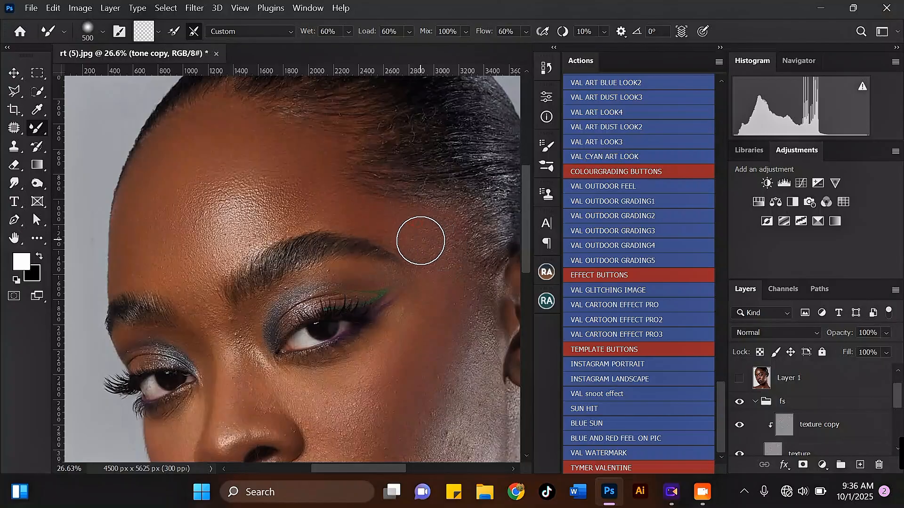
pyautogui.press(']')
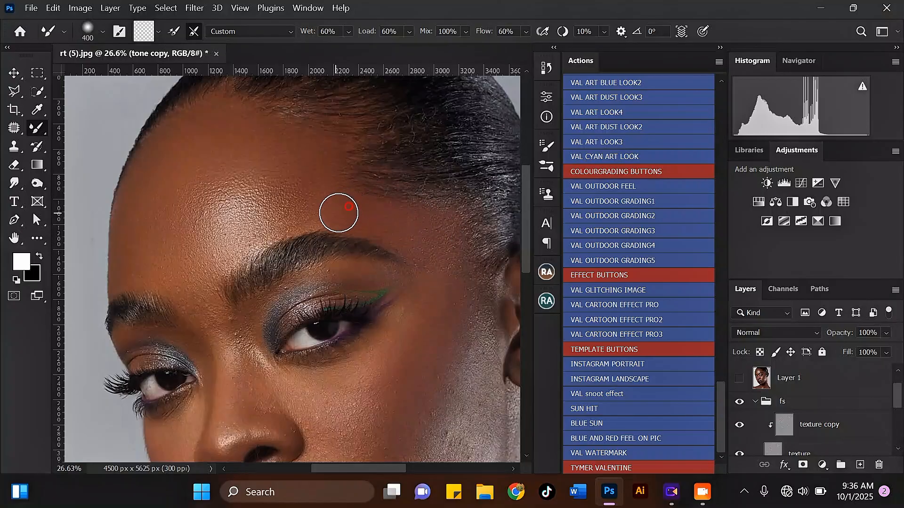
pyautogui.press(']')
pyautogui.press(']')
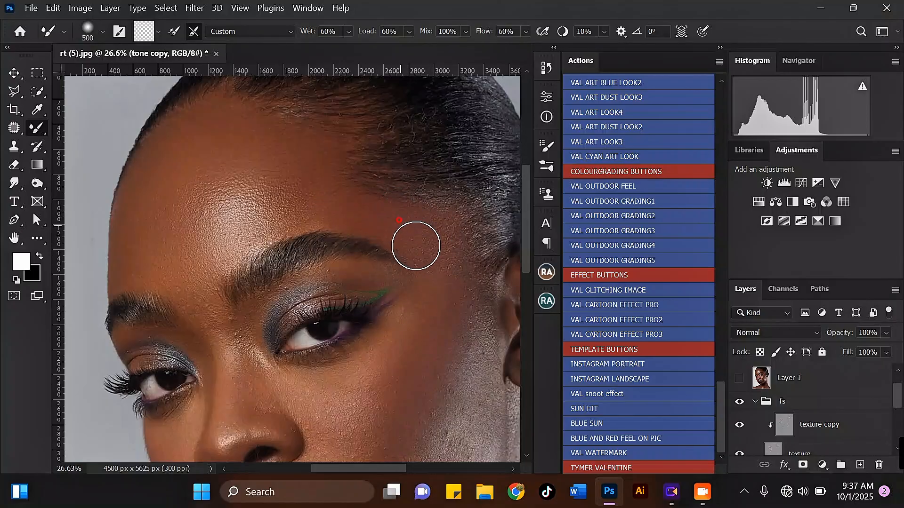
# - Blend the temple near the hairline and the skin in front of the ear, reducing the Mixer Brush to 300 px
pyautogui.scroll(-3, 377, 212)
pyautogui.scroll(2, 357, 191)
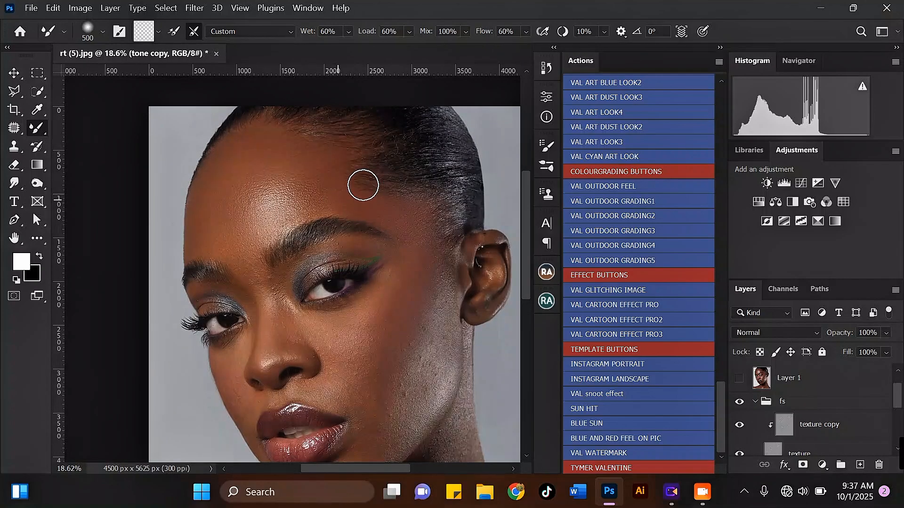
pyautogui.scroll(-2, 363, 185)
pyautogui.scroll(3, 428, 308)
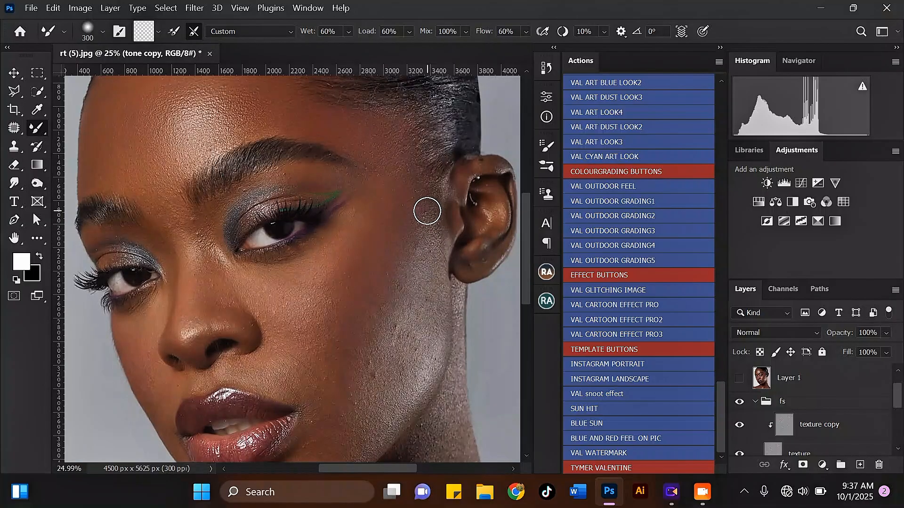
# - Blend the cheek's shiny highlight into the surrounding skin down toward the jaw with a 500 px Mixer Brush
pyautogui.press(']')
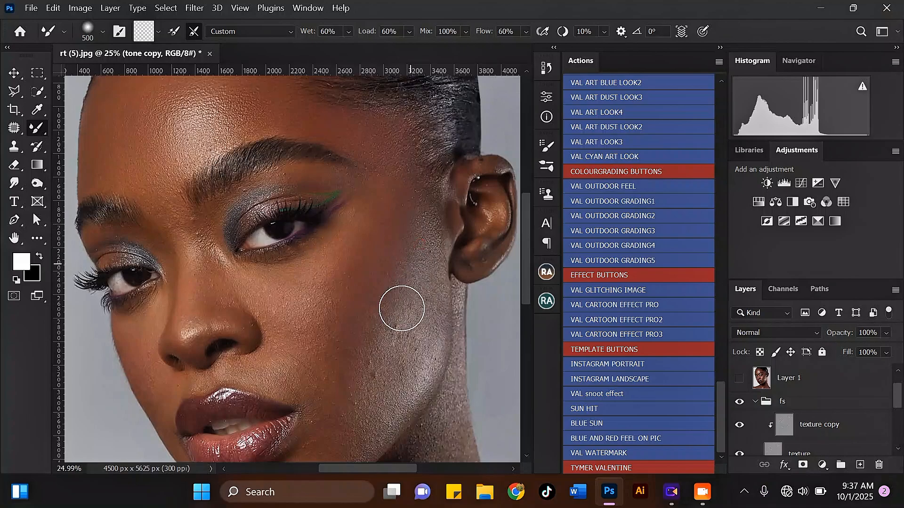
pyautogui.scroll(-1, 411, 245)
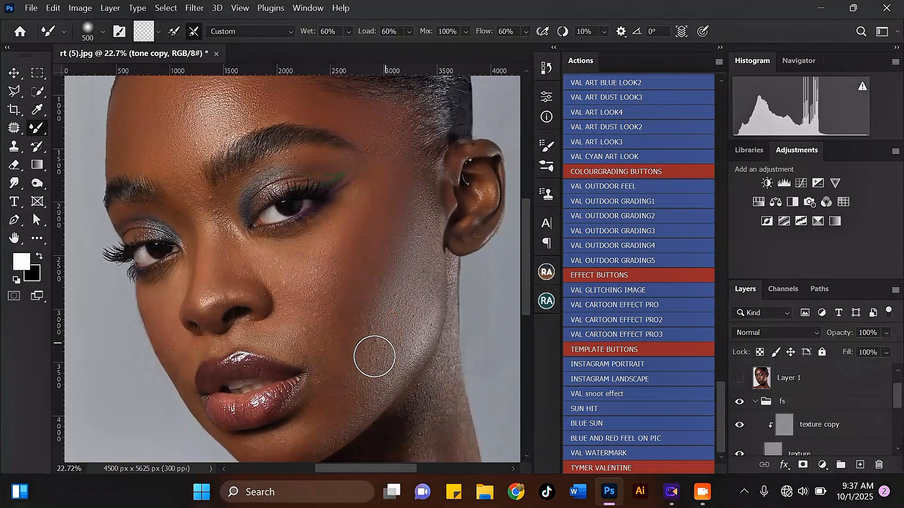
pyautogui.scroll(-1, 395, 250)
pyautogui.scroll(2, 383, 323)
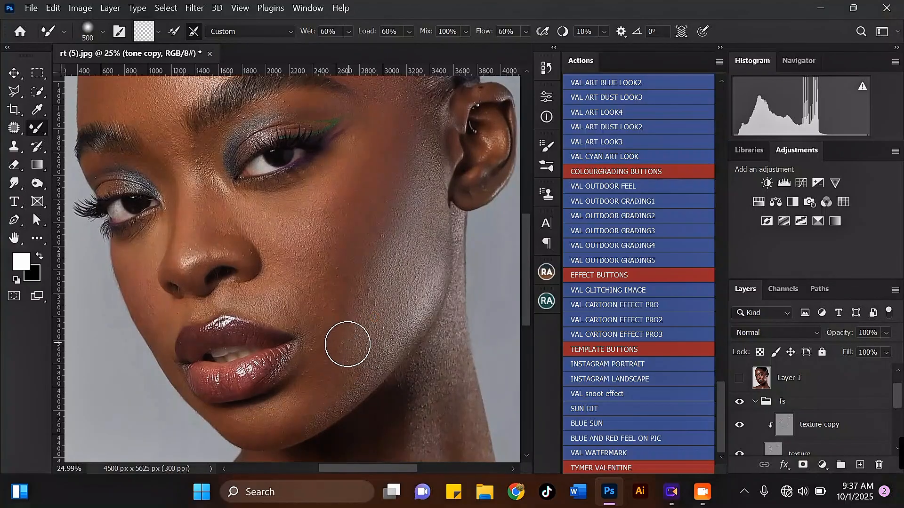
pyautogui.scroll(1, 386, 280)
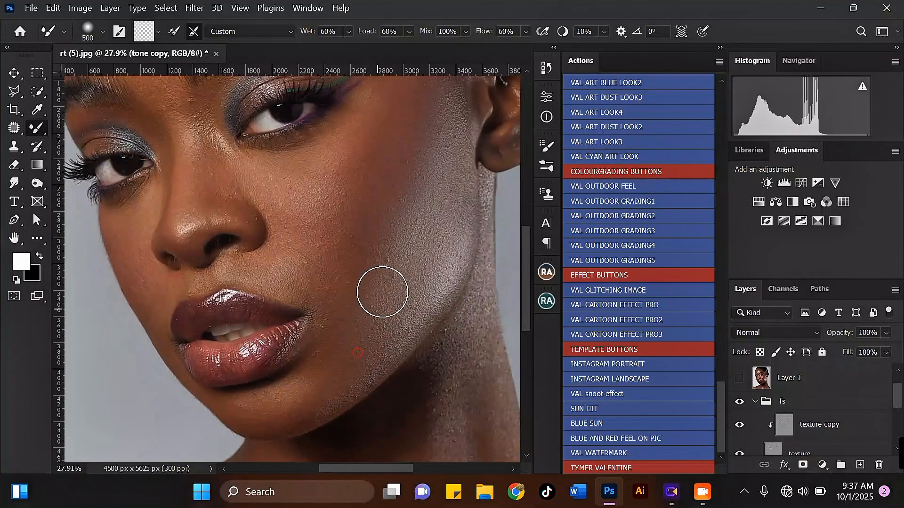
# - Smooth the skin between the corner of the mouth and the jawline with a 400 px Mixer Brush
pyautogui.press('[')
pyautogui.scroll(1, 383, 292)
pyautogui.moveTo(356, 361); pyautogui.dragTo(356, 349)
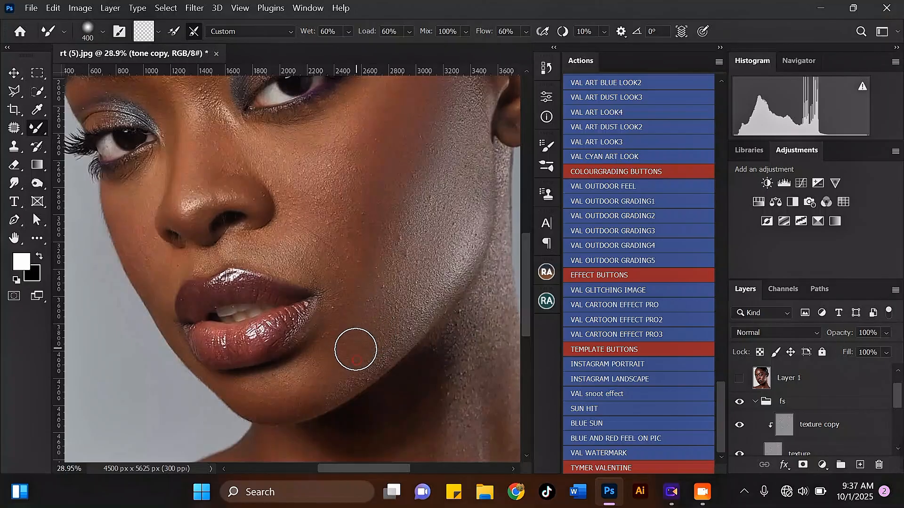
# - Blend the bright highlight along the jaw and outer cheek with the Mixer Brush enlarged to 600 px
pyautogui.press(']')
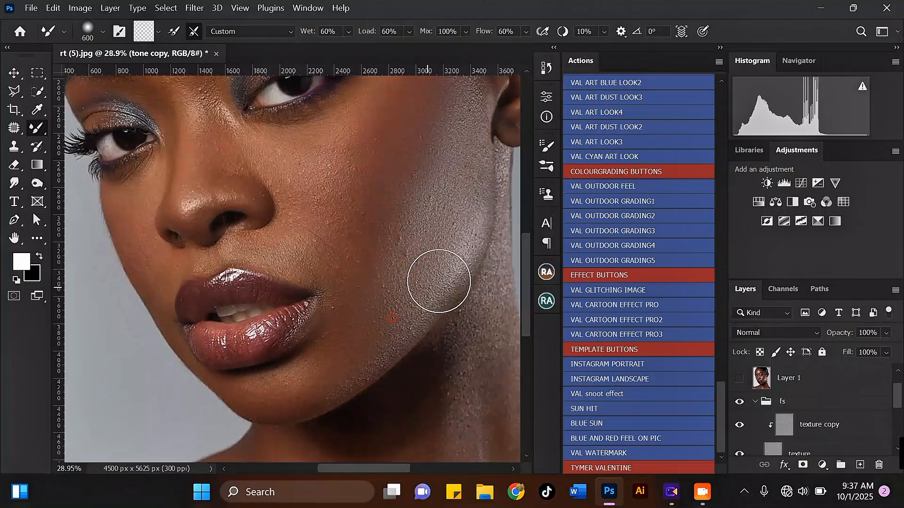
pyautogui.moveTo(448, 271); pyautogui.dragTo(445, 258)
pyautogui.scroll(-1, 437, 261)
pyautogui.press(']')
pyautogui.press(']')
pyautogui.scroll(-3, 430, 248)
pyautogui.scroll(3, 436, 169)
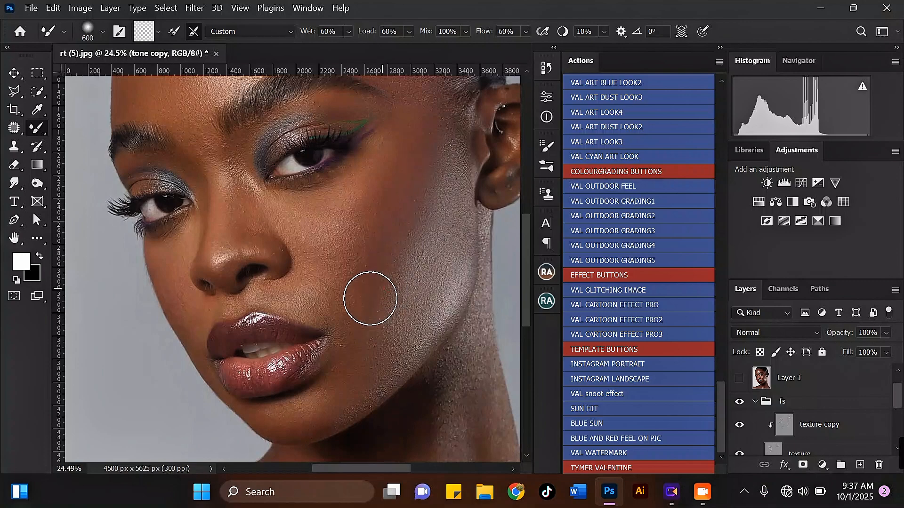
# - Blend the mid-cheek and the skin below the outer corner of the near eye with a reduced Mixer Brush
pyautogui.moveTo(357, 320); pyautogui.dragTo(355, 316)
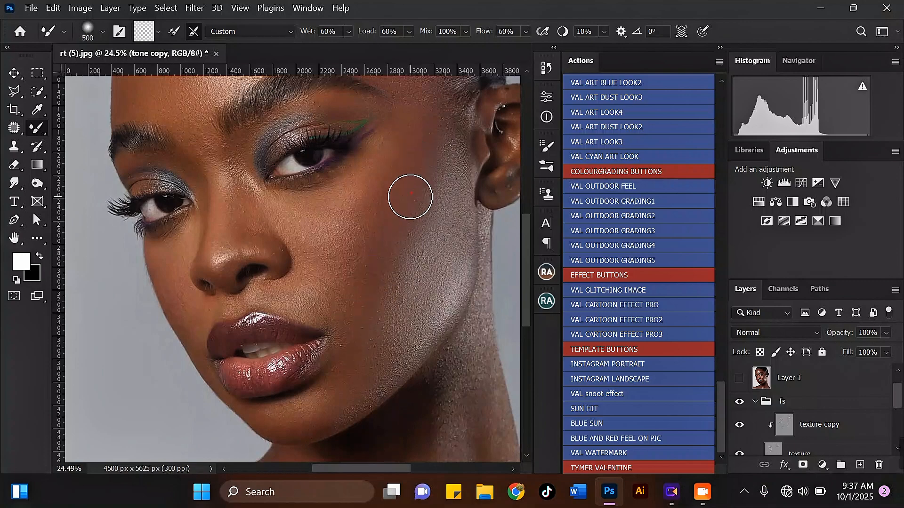
pyautogui.press('[')
pyautogui.press('[')
pyautogui.scroll(1, 363, 149)
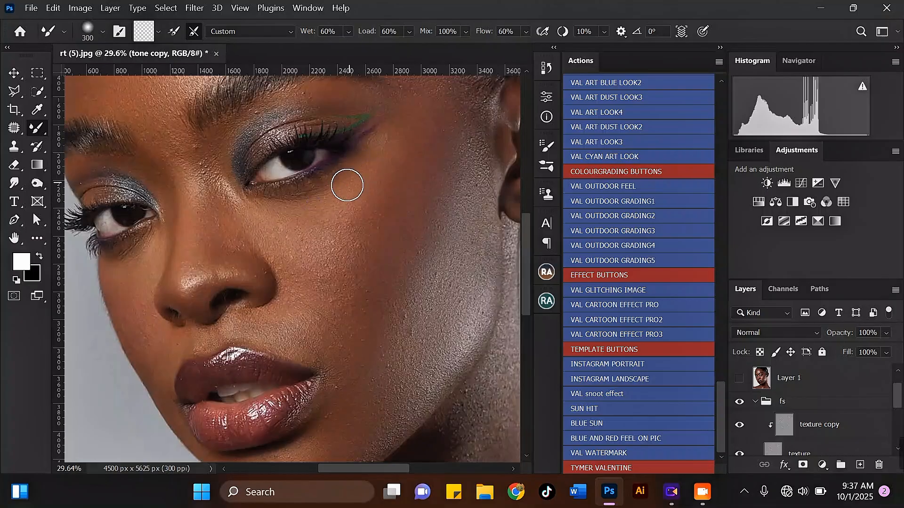
pyautogui.press(']')
pyautogui.moveTo(349, 219)
pyautogui.mouseDown()
pyautogui.moveTo(386, 169)
pyautogui.moveTo(348, 229)
pyautogui.moveTo(368, 177)
pyautogui.mouseUp()
pyautogui.scroll(-2, 368, 177)
pyautogui.scroll(2, 330, 244)
# - Smooth the skin between the nostril and the near corner of the mouth out onto the cheek
pyautogui.press('[')
pyautogui.press('[')
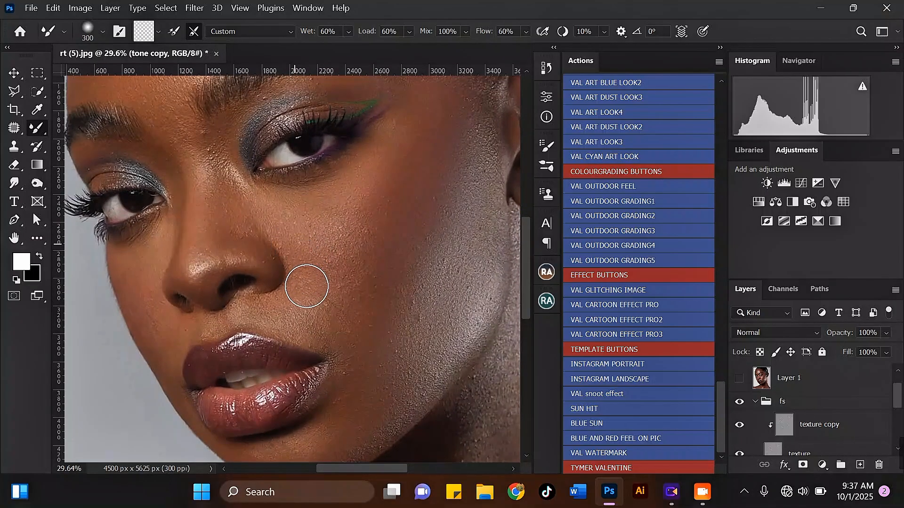
pyautogui.press(']')
pyautogui.moveTo(311, 323)
pyautogui.mouseDown()
pyautogui.moveTo(346, 275)
pyautogui.moveTo(340, 294)
pyautogui.moveTo(369, 286)
pyautogui.mouseUp()
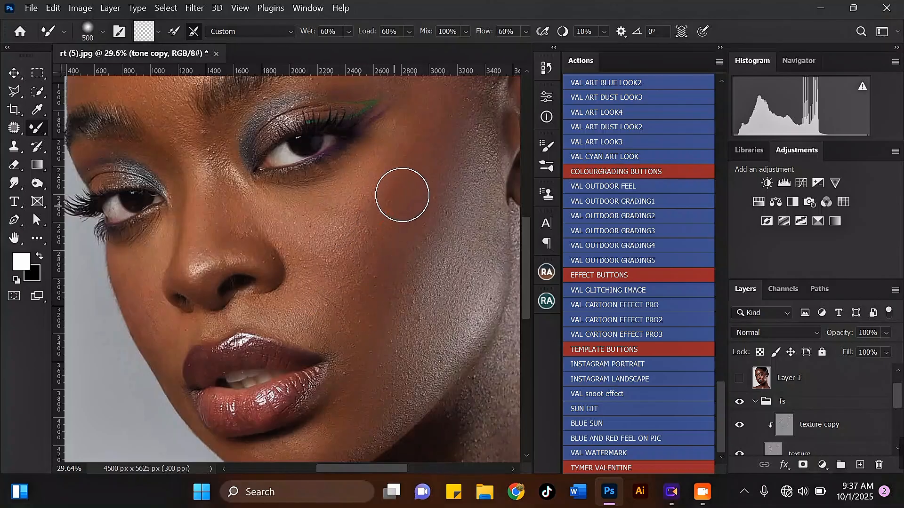
# - Blend the edge of the outer cheek's sheen up toward the temple with a 500 px Mixer Brush
pyautogui.scroll(-1, 383, 260)
pyautogui.press('[')
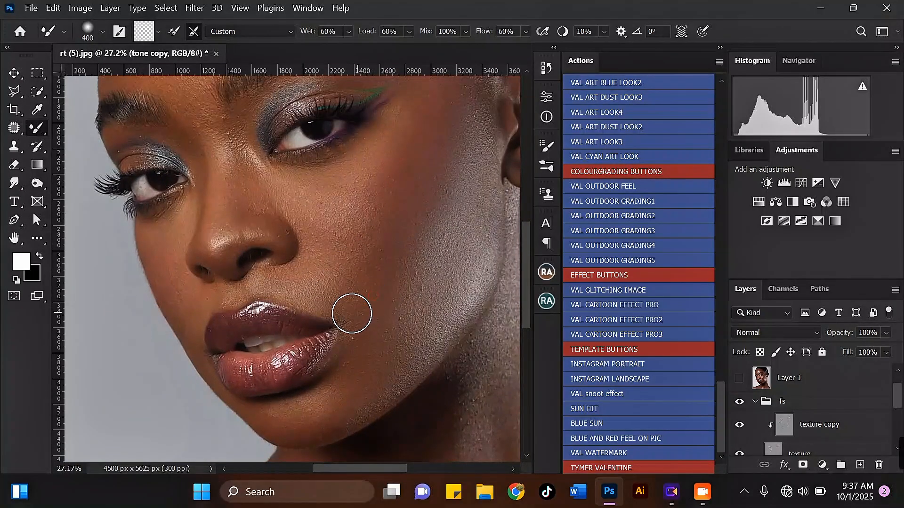
pyautogui.press(']')
pyautogui.moveTo(421, 239)
pyautogui.mouseDown()
pyautogui.moveTo(452, 193)
pyautogui.moveTo(450, 149)
pyautogui.mouseUp()
pyautogui.scroll(-3, 407, 226)
pyautogui.scroll(3, 442, 119)
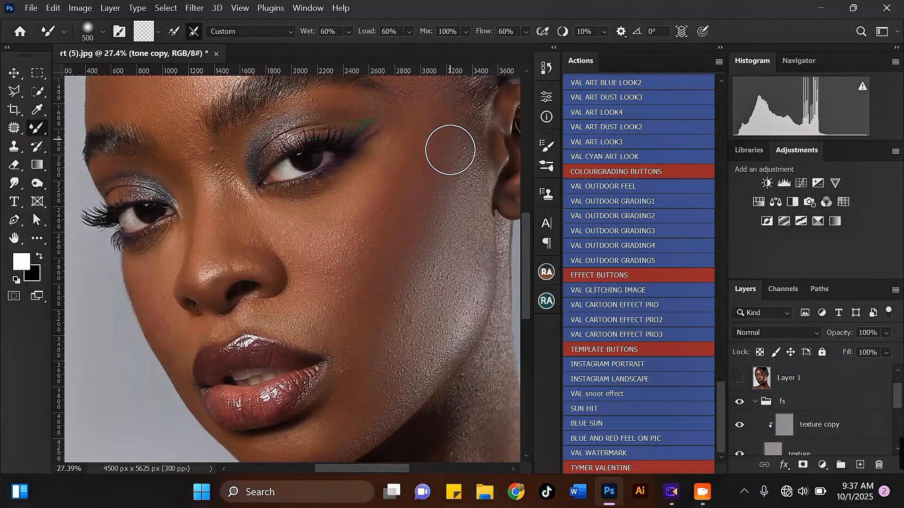
pyautogui.press('[')
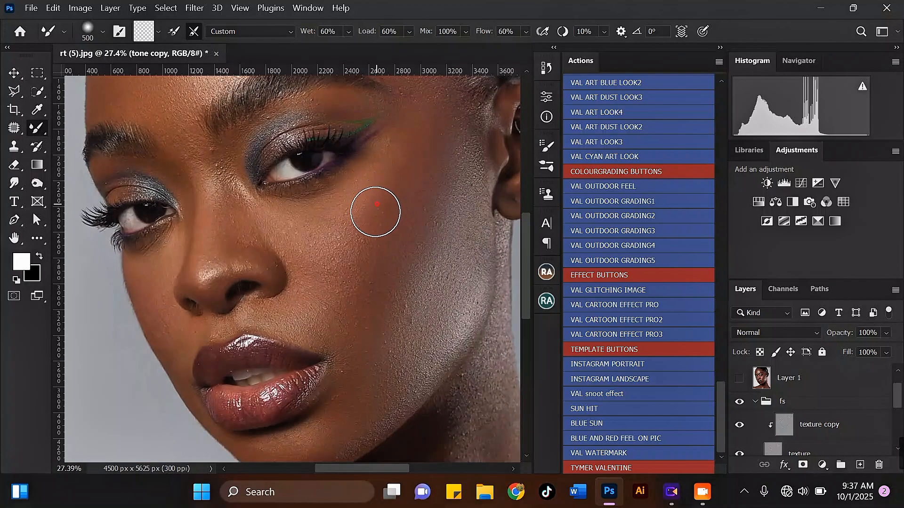
# - Even out the reddish upper cheek below the near eye with repeated upward Mixer Brush strokes
pyautogui.scroll(2, 408, 208)
pyautogui.click(369, 265)
pyautogui.moveTo(369, 265)
pyautogui.mouseDown()
pyautogui.moveTo(336, 315)
pyautogui.moveTo(391, 302)
pyautogui.moveTo(350, 365)
pyautogui.moveTo(405, 304)
pyautogui.moveTo(408, 276)
pyautogui.moveTo(386, 351)
pyautogui.moveTo(430, 214)
pyautogui.moveTo(430, 180)
pyautogui.moveTo(369, 176)
pyautogui.moveTo(394, 156)
pyautogui.moveTo(386, 165)
pyautogui.moveTo(402, 127)
pyautogui.moveTo(381, 143)
pyautogui.moveTo(377, 202)
pyautogui.mouseUp()
pyautogui.press(']')
pyautogui.press('[')
pyautogui.scroll(-1, 382, 246)
pyautogui.scroll(2, 383, 247)
pyautogui.moveTo(382, 240)
pyautogui.mouseDown()
pyautogui.moveTo(351, 283)
pyautogui.moveTo(379, 202)
pyautogui.mouseUp()
# - Blend the lower cheek inward toward the near corner of the mouth with a larger Mixer Brush
pyautogui.scroll(-2, 379, 202)
pyautogui.scroll(1, 392, 281)
pyautogui.press(']')
pyautogui.moveTo(391, 282)
pyautogui.mouseDown()
pyautogui.moveTo(380, 314)
pyautogui.moveTo(363, 302)
pyautogui.mouseUp()
pyautogui.scroll(-2, 365, 288)
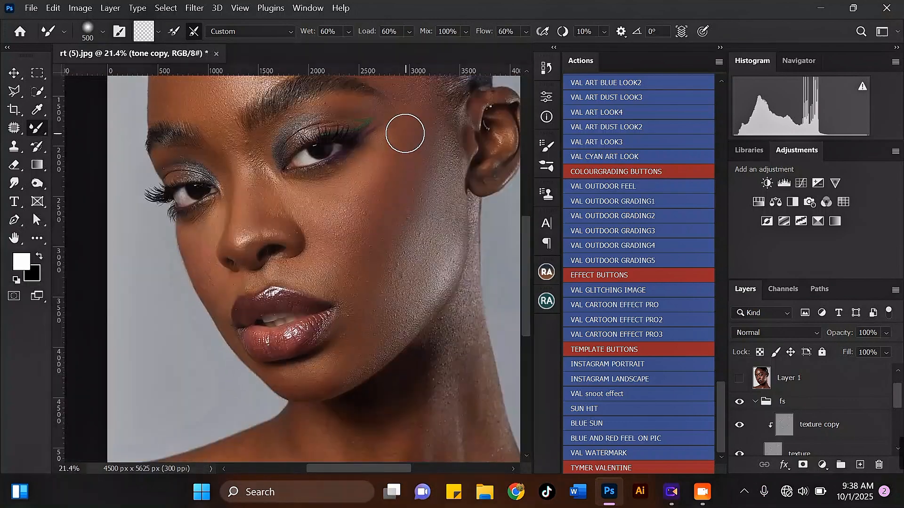
# - Smooth the cheekbone from below the near eye out toward the temple with the Mixer Brush
pyautogui.scroll(1, 406, 133)
pyautogui.press('[')
pyautogui.moveTo(345, 202)
pyautogui.mouseDown()
pyautogui.moveTo(380, 150)
pyautogui.moveTo(368, 184)
pyautogui.moveTo(395, 167)
pyautogui.moveTo(396, 128)
pyautogui.moveTo(422, 119)
pyautogui.moveTo(413, 155)
pyautogui.mouseUp()
pyautogui.press(']')
pyautogui.moveTo(389, 194)
pyautogui.mouseDown()
pyautogui.moveTo(391, 169)
pyautogui.moveTo(375, 189)
pyautogui.mouseUp()
# - Blend the side of the nose and its bridge with the Mixer Brush reduced to 300 px
pyautogui.press('[')
pyautogui.press('[')
pyautogui.press('[')
pyautogui.press('[')
pyautogui.scroll(-2, 278, 196)
pyautogui.scroll(3, 277, 198)
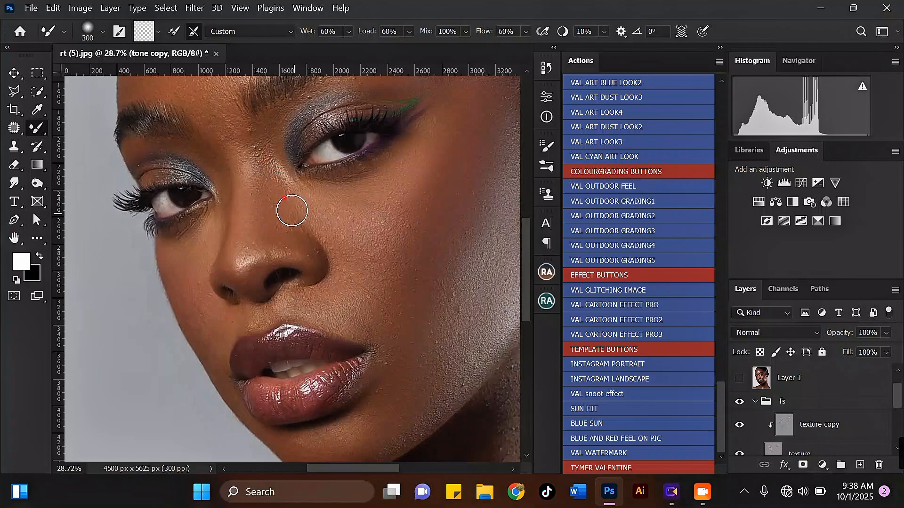
pyautogui.scroll(-2, 306, 217)
pyautogui.scroll(2, 281, 171)
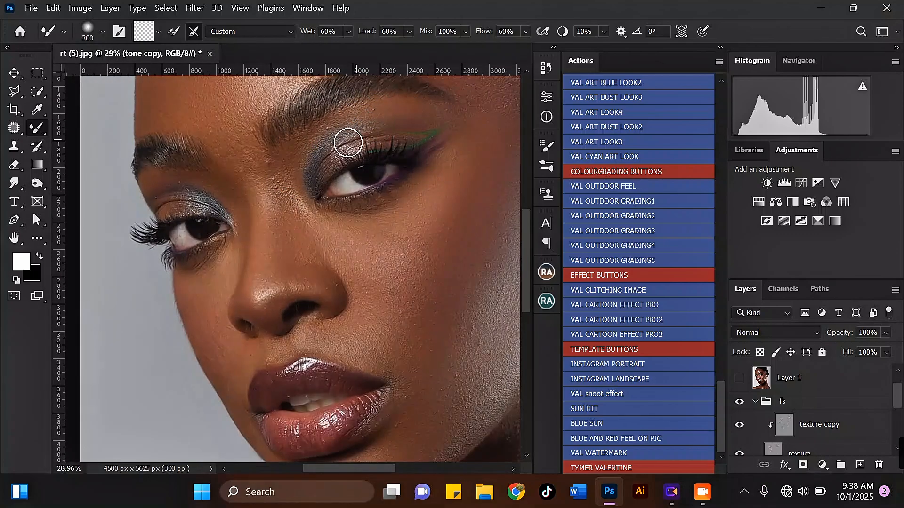
# - Blend the skin between the far eyebrow and the nose bridge with a 250 px Mixer Brush
pyautogui.scroll(1, 257, 135)
pyautogui.press(']')
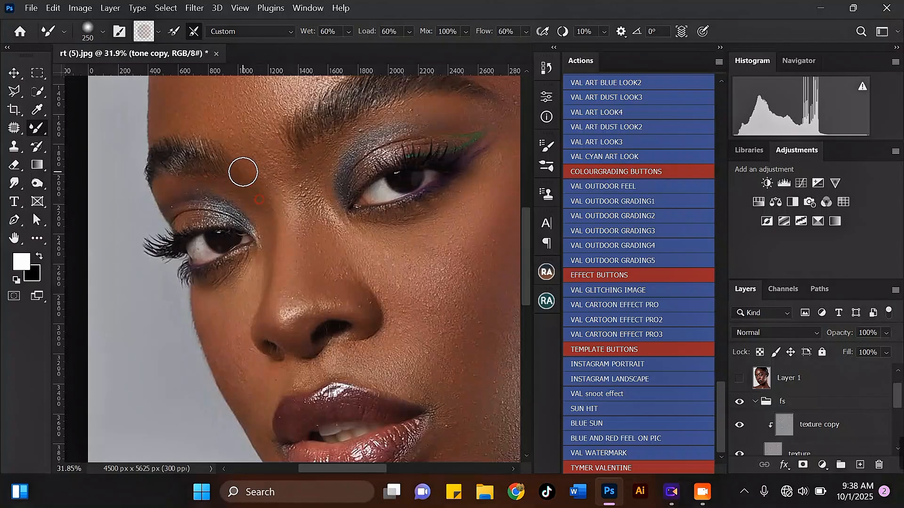
pyautogui.press('[')
pyautogui.scroll(-2, 235, 185)
pyautogui.scroll(3, 188, 197)
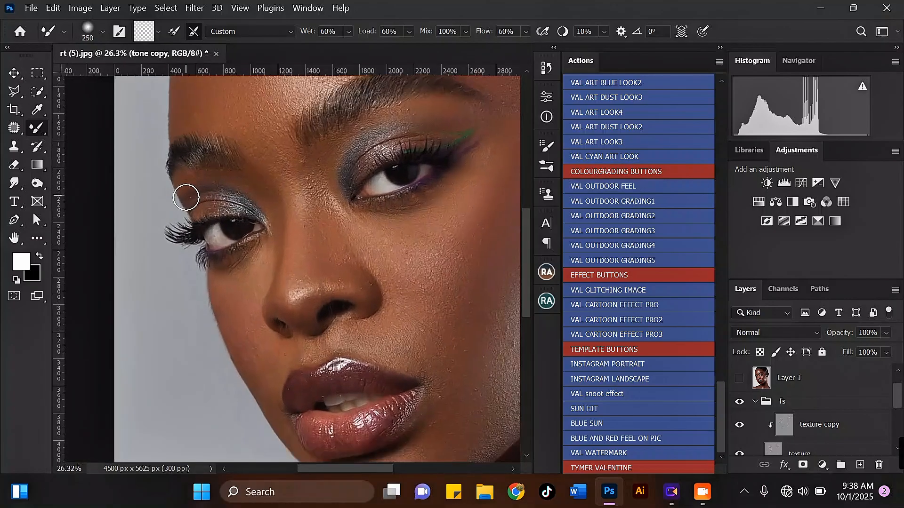
# - Smooth the brow bone above the far eye and the adjoining nose bridge, reducing the Mixer Brush to 200 px
pyautogui.moveTo(193, 191); pyautogui.dragTo(197, 189)
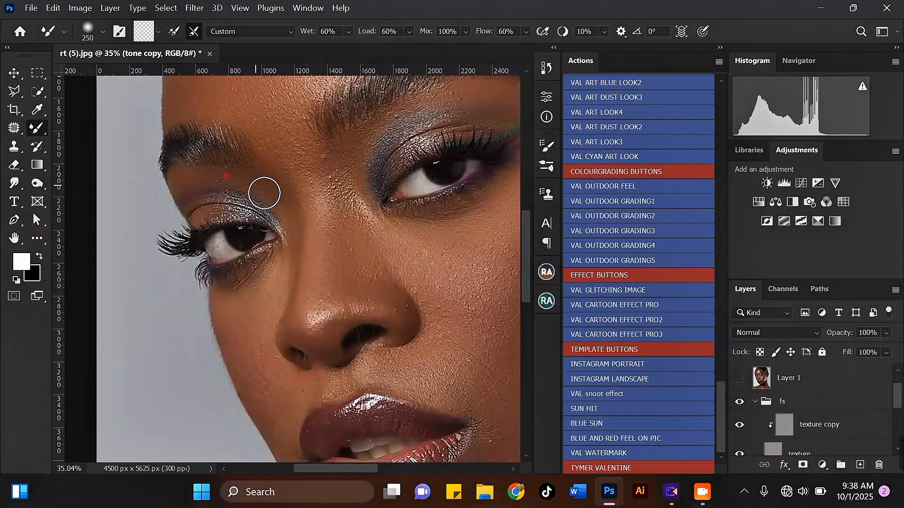
pyautogui.press(']')
pyautogui.scroll(-2, 306, 247)
pyautogui.scroll(2, 315, 241)
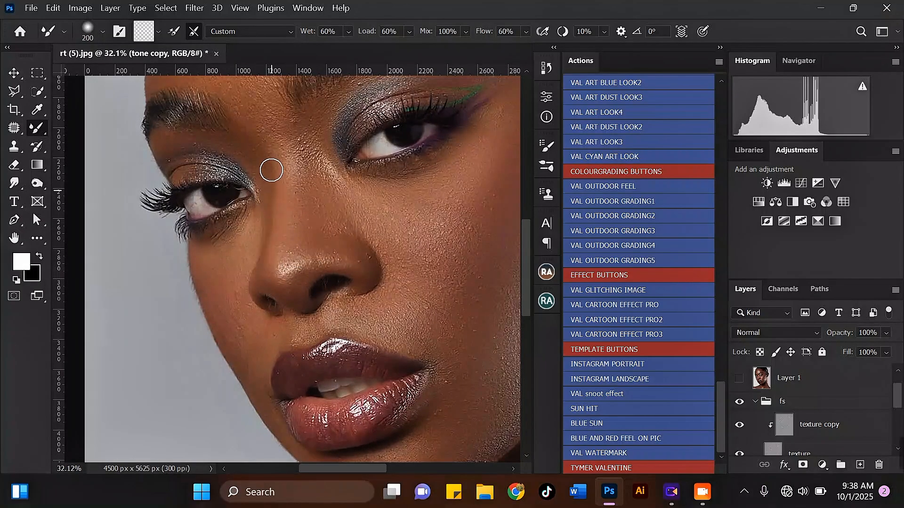
pyautogui.press('[')
# - Blend the far cheek just below the eye with the Mixer Brush enlarged to 300 px
pyautogui.scroll(-2, 210, 238)
pyautogui.scroll(3, 218, 242)
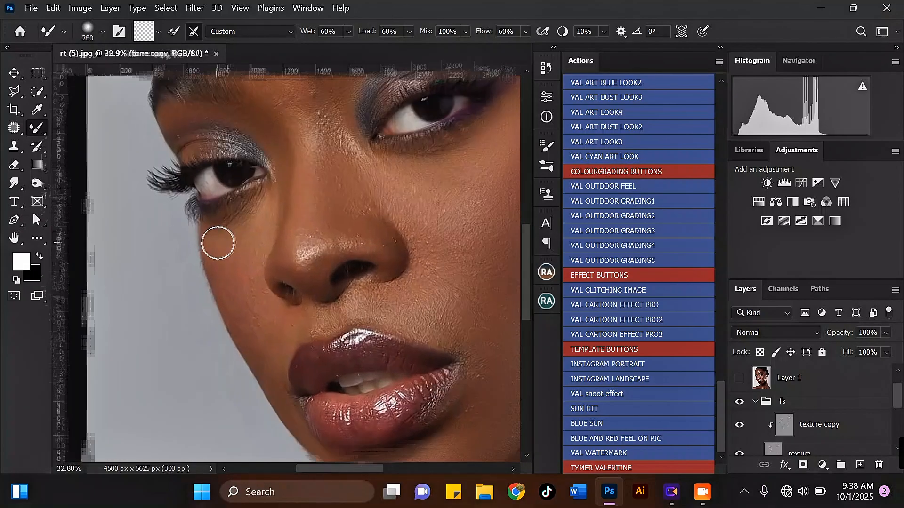
pyautogui.click(223, 237)
pyautogui.press(']')
pyautogui.scroll(-2, 224, 258)
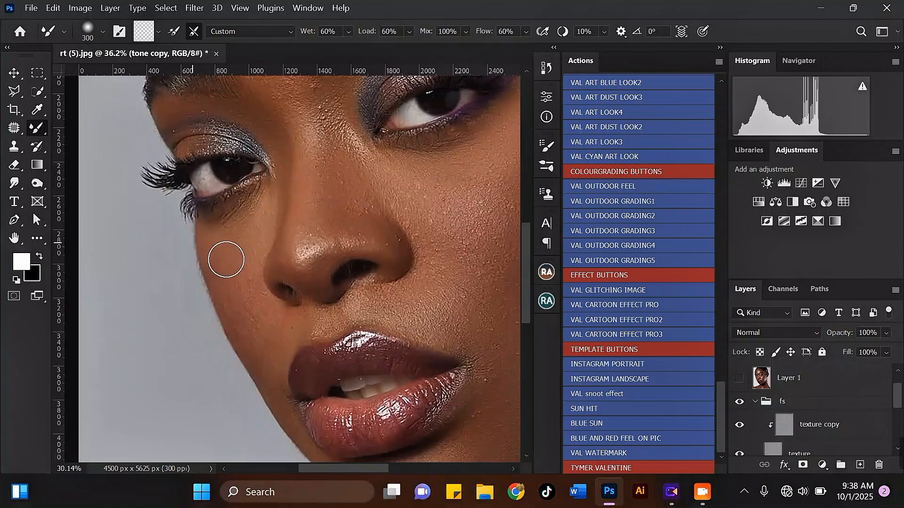
pyautogui.scroll(2, 212, 259)
# - Smooth the far cheek beside the nostril down toward the upper lip with a 250 px Mixer Brush
pyautogui.press('[')
pyautogui.scroll(-2, 264, 244)
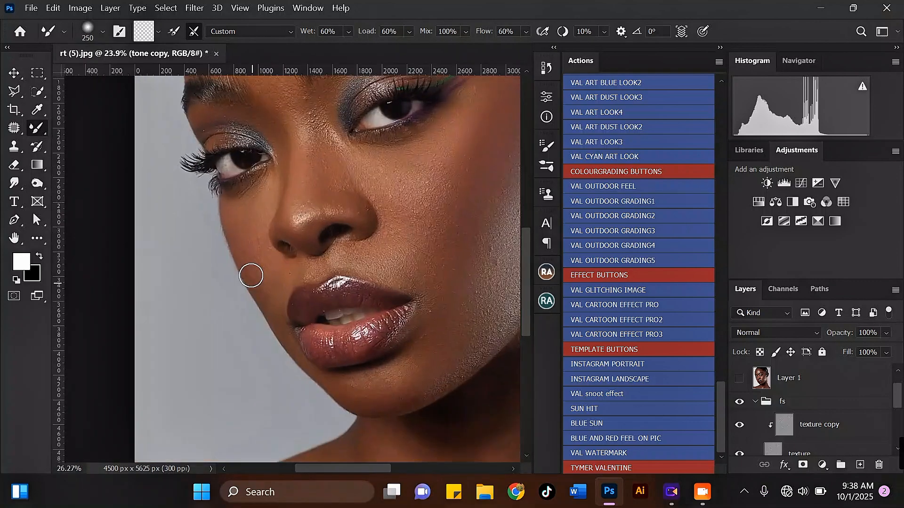
pyautogui.scroll(2, 247, 259)
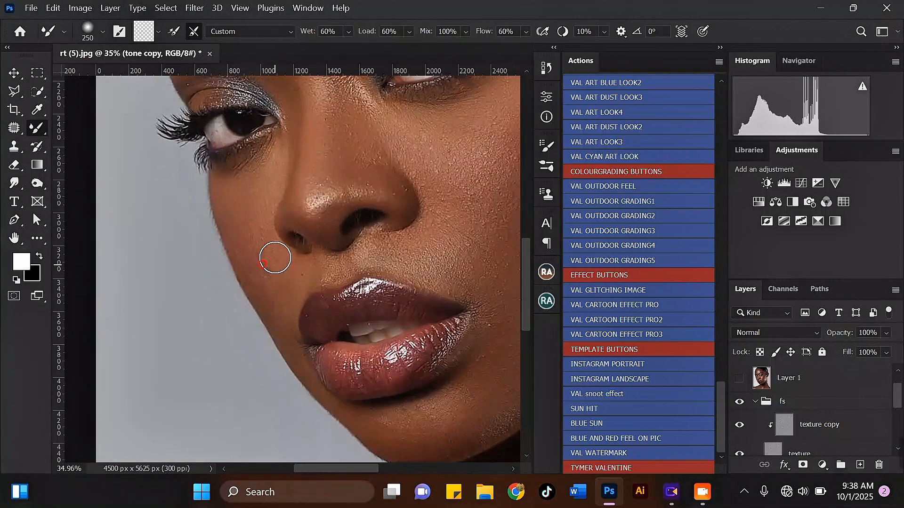
pyautogui.scroll(-2, 266, 251)
pyautogui.scroll(2, 268, 273)
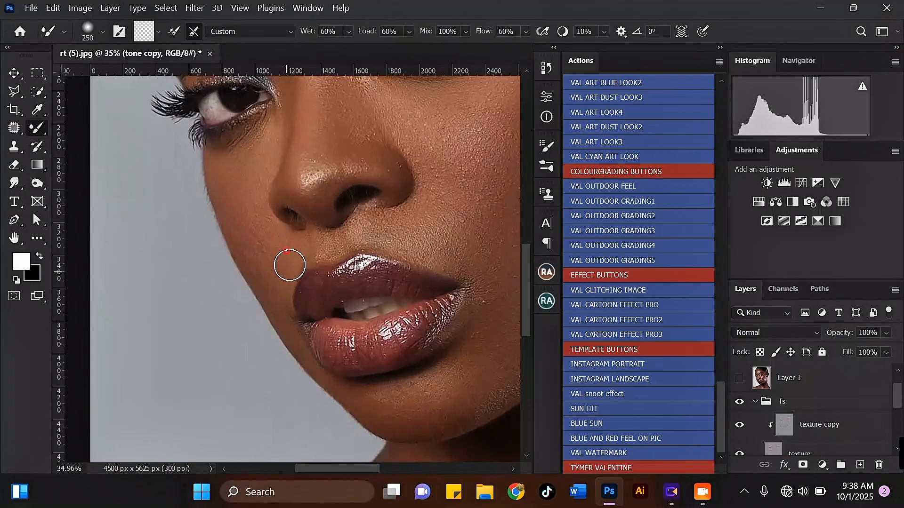
# - Blend the skin between the nose and the upper lip with the Mixer Brush reduced to 175 px
pyautogui.press('[')
pyautogui.scroll(-2, 281, 263)
pyautogui.scroll(3, 273, 273)
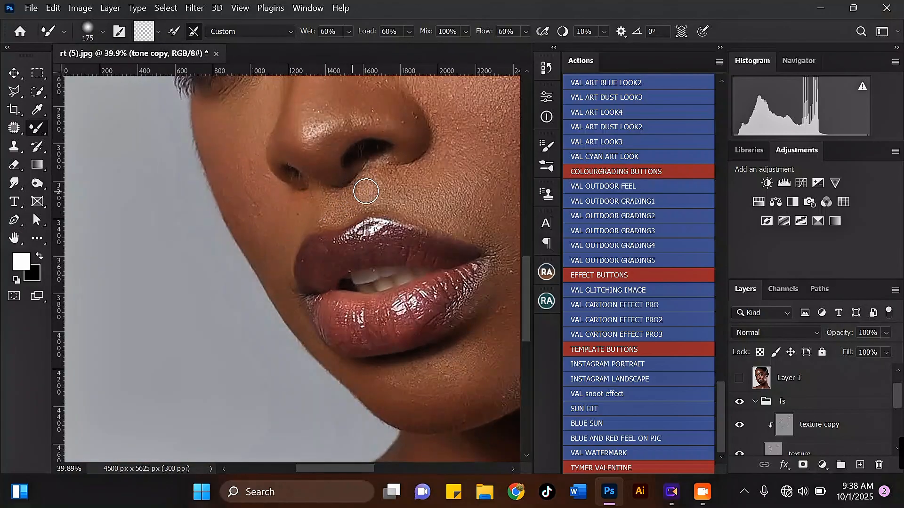
pyautogui.scroll(-2, 283, 245)
pyautogui.scroll(2, 268, 258)
# - Blend the skin around the far corner of the mouth and beside the lower lip with a 150 px Mixer Brush
pyautogui.press('[')
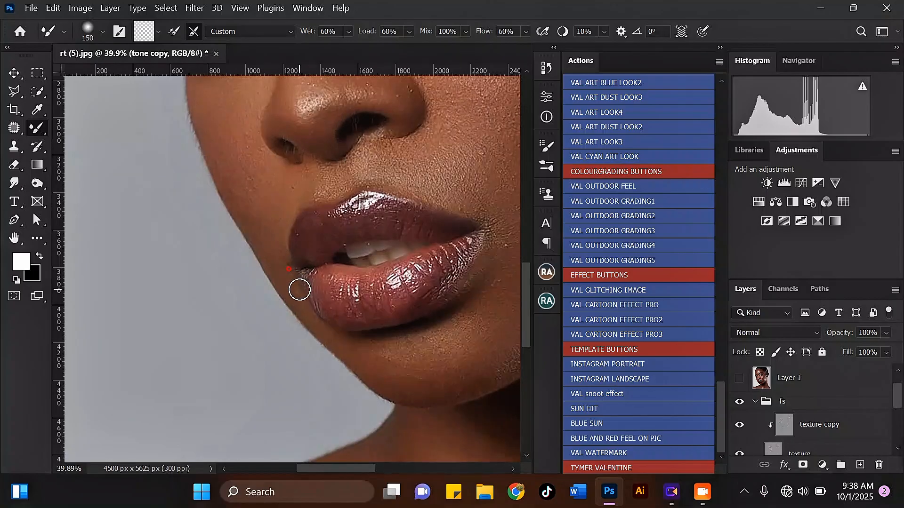
pyautogui.scroll(1, 255, 252)
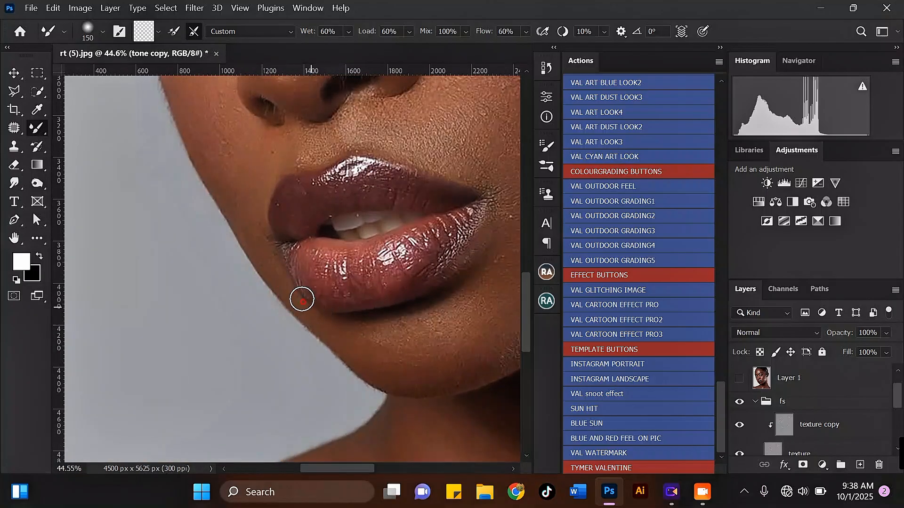
pyautogui.scroll(-3, 250, 263)
pyautogui.scroll(2, 353, 338)
# - Smooth the chin below the lower lip, enlarging the Mixer Brush from 200 to 300 px
pyautogui.press(']')
pyautogui.press(']')
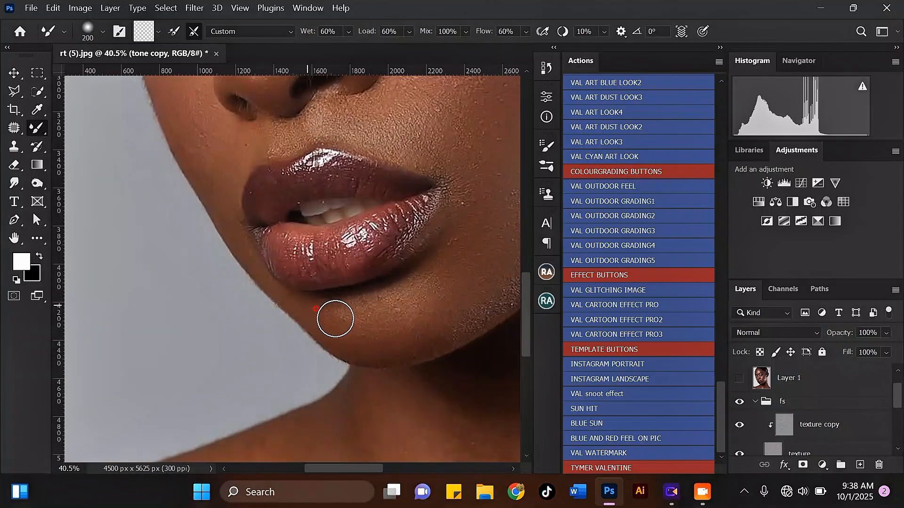
pyautogui.press(']')
pyautogui.moveTo(336, 324); pyautogui.dragTo(360, 333)
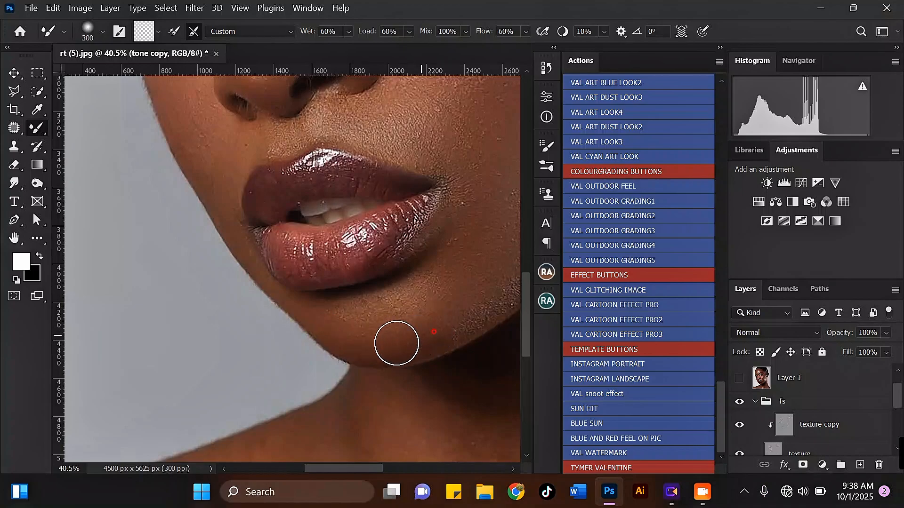
# - Blend the jawline beside the chin and the skin below the near mouth corner, varying the Mixer Brush between 200 and 400 px
pyautogui.press('[')
pyautogui.scroll(-1, 473, 309)
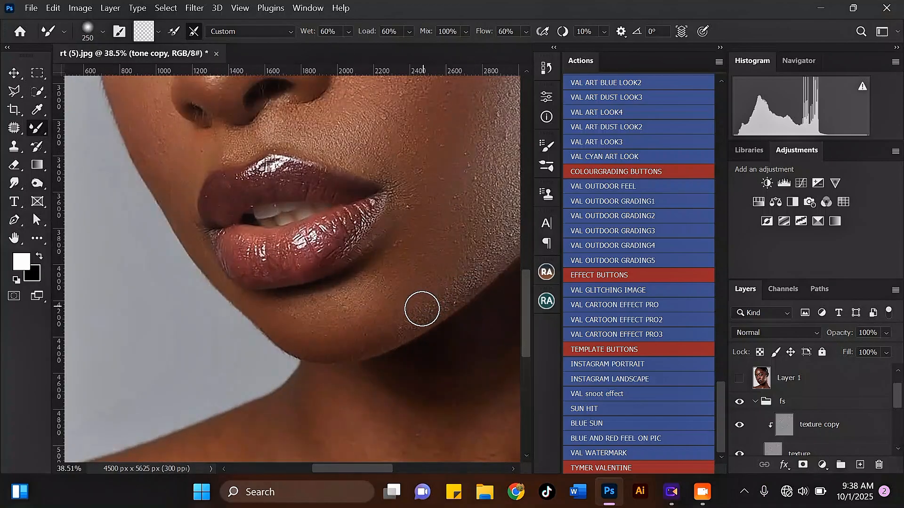
pyautogui.scroll(-2, 474, 256)
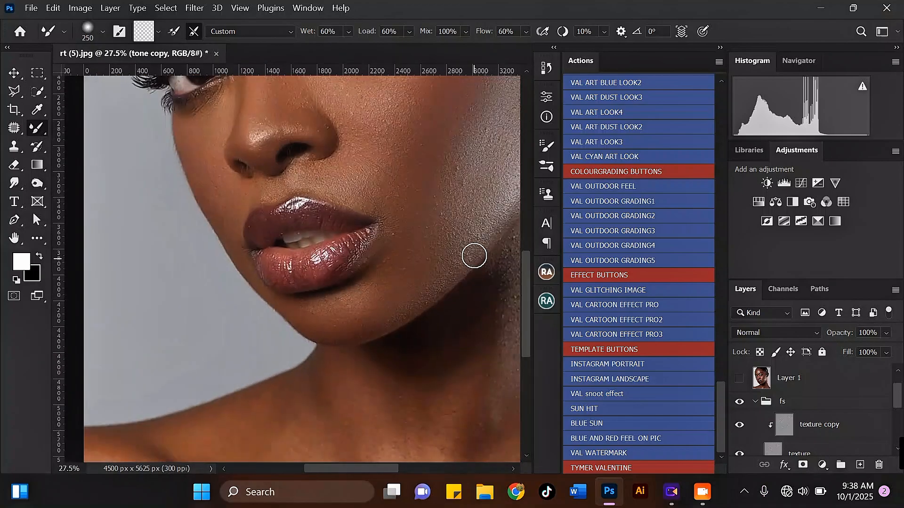
pyautogui.scroll(2, 474, 256)
pyautogui.press(']')
pyautogui.press(']')
pyautogui.press(']')
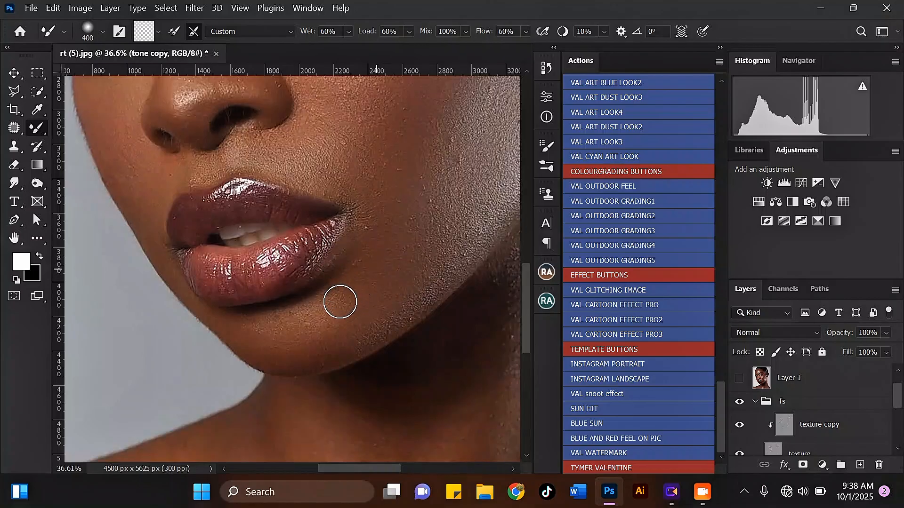
pyautogui.press('[')
pyautogui.press('[')
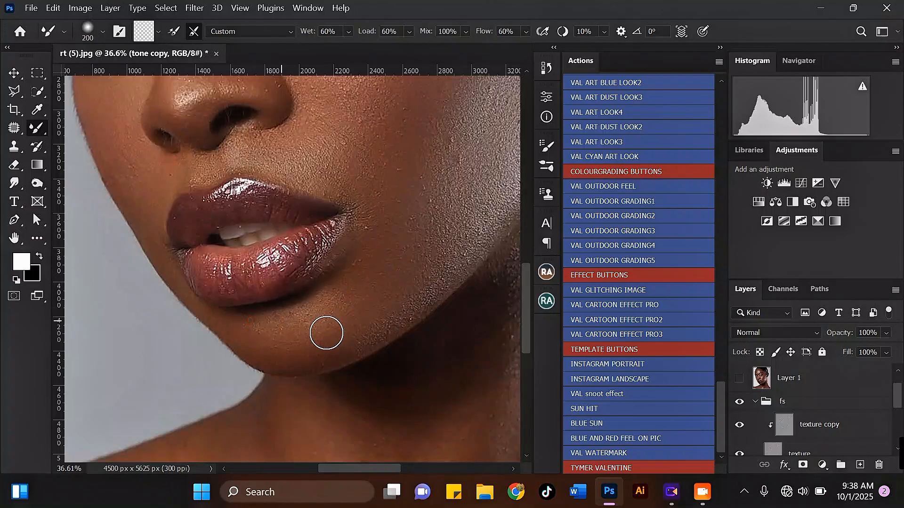
# - Blend the lower cheek between the mouth and the jaw with a 500 px Mixer Brush
pyautogui.press(']')
pyautogui.press(']')
pyautogui.press(']')
pyautogui.press(']')
pyautogui.scroll(1, 414, 226)
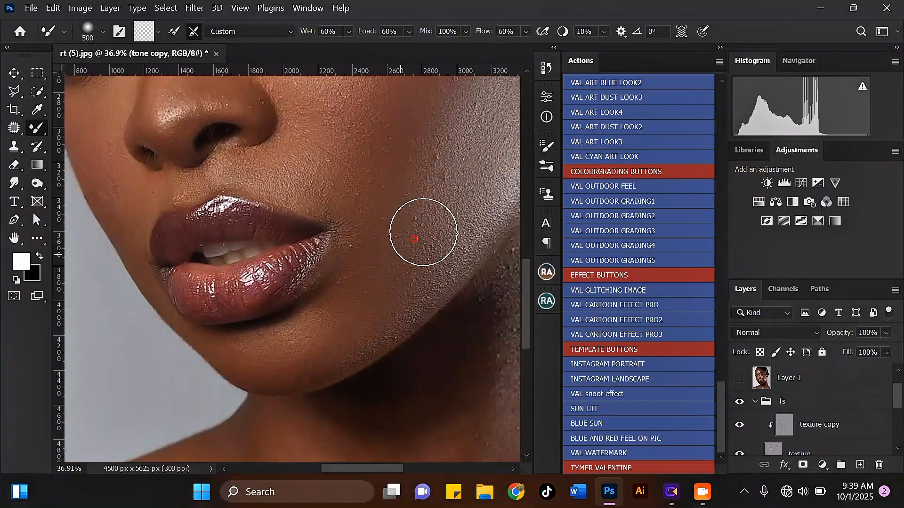
pyautogui.scroll(-1, 387, 258)
# - Smooth the skin at the near mouth corner at 400 px and above the upper lip at 250 px
pyautogui.press('[')
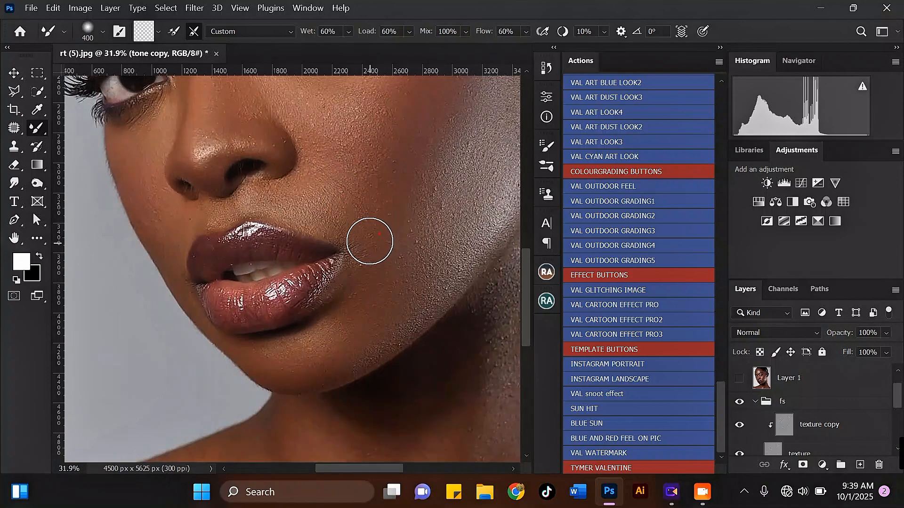
pyautogui.press('[')
pyautogui.press('[')
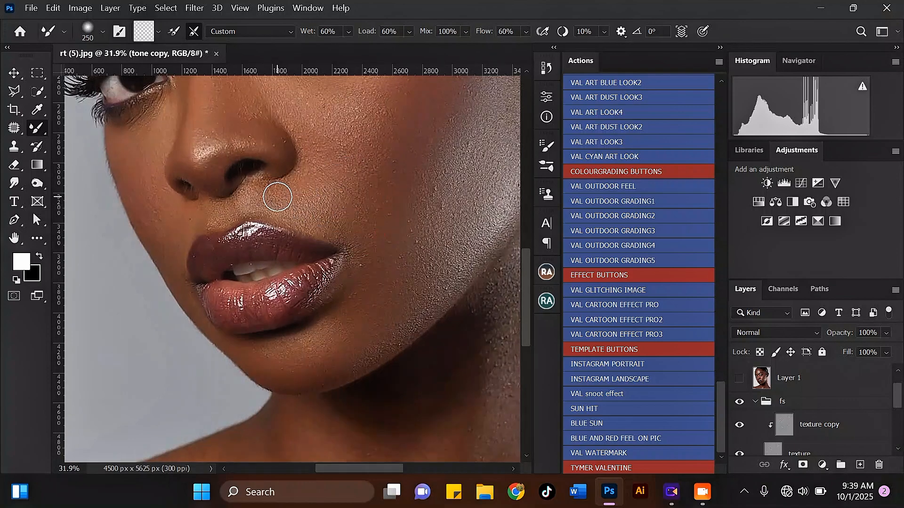
pyautogui.scroll(-2, 266, 197)
# - Even out the cheek beside the mouth with a 500 px Mixer Brush, then enlarge the brush to 600 px
pyautogui.press(']')
pyautogui.press(']')
pyautogui.press(']')
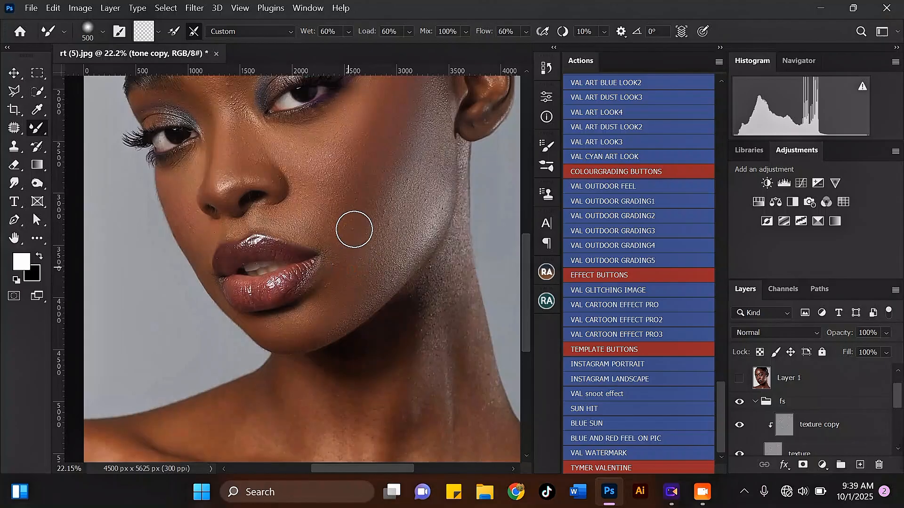
pyautogui.scroll(-2, 353, 226)
pyautogui.press(']')
pyautogui.scroll(-1, 321, 161)
pyautogui.scroll(1, 288, 98)
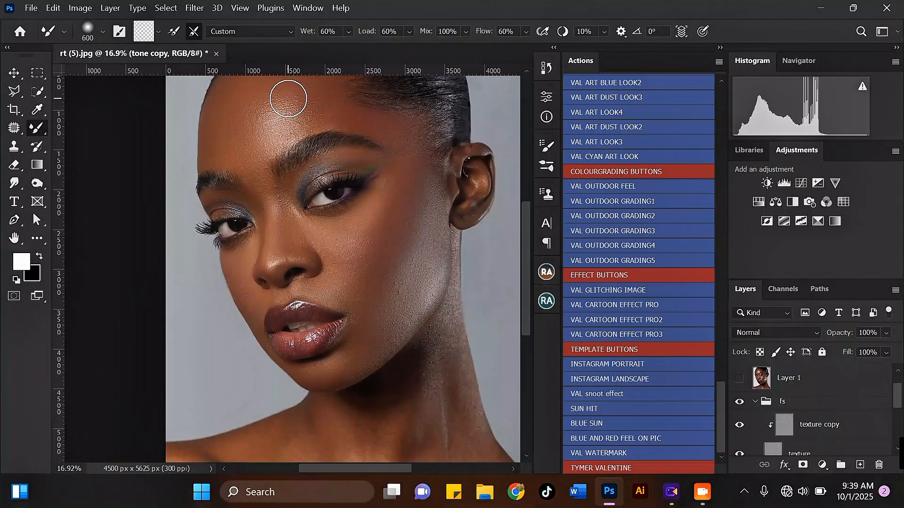
# - Blend the skin below the near eye with a 300 px Mixer Brush and the cheek beside the nose at 250 px
pyautogui.press('[')
pyautogui.press('[')
pyautogui.press('[')
pyautogui.press('[')
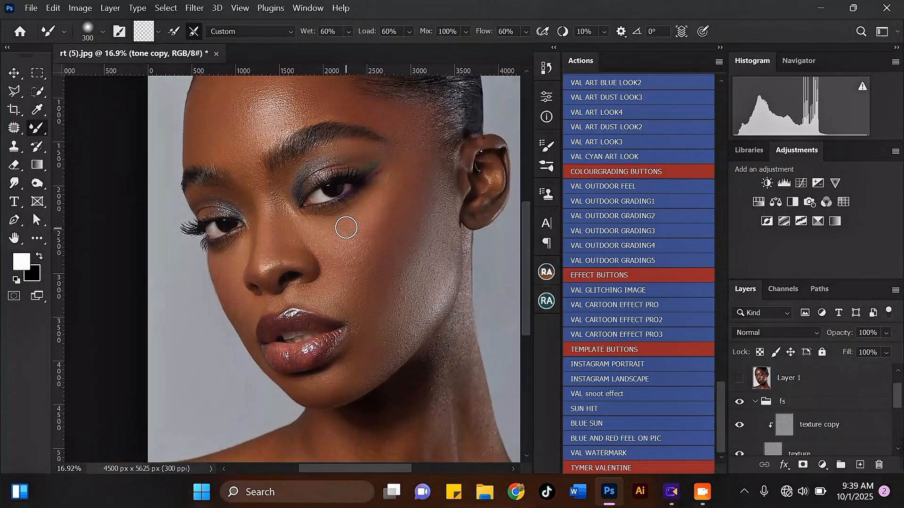
pyautogui.scroll(2, 329, 229)
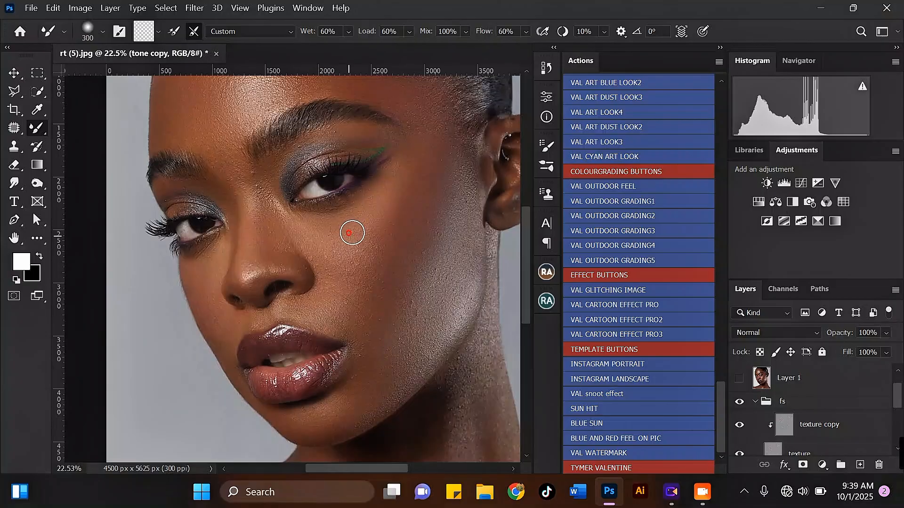
pyautogui.press(']')
pyautogui.scroll(-2, 334, 245)
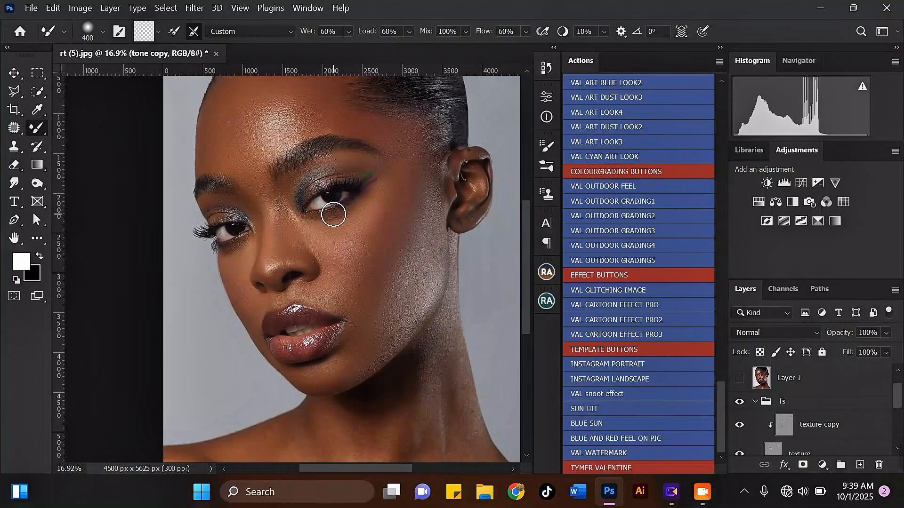
pyautogui.scroll(2, 322, 204)
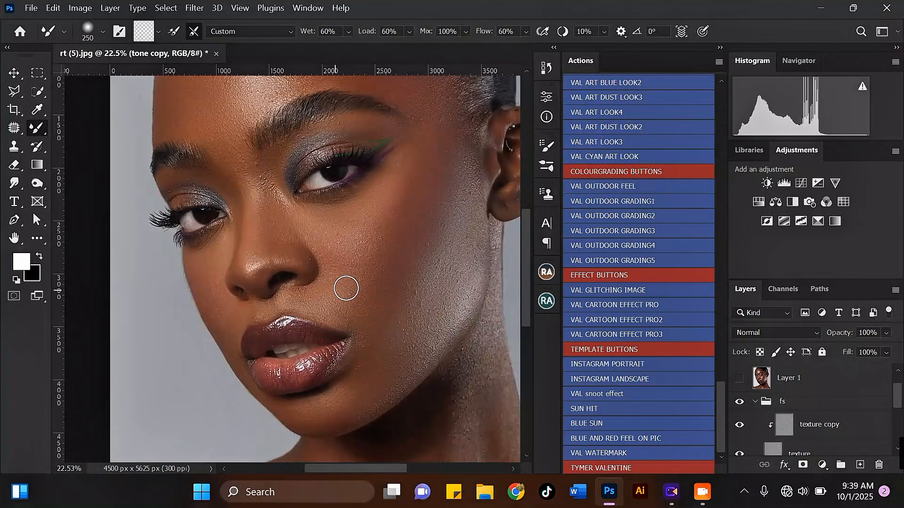
pyautogui.moveTo(335, 296); pyautogui.dragTo(362, 280)
pyautogui.scroll(-3, 371, 288)
pyautogui.scroll(-1, 353, 201)
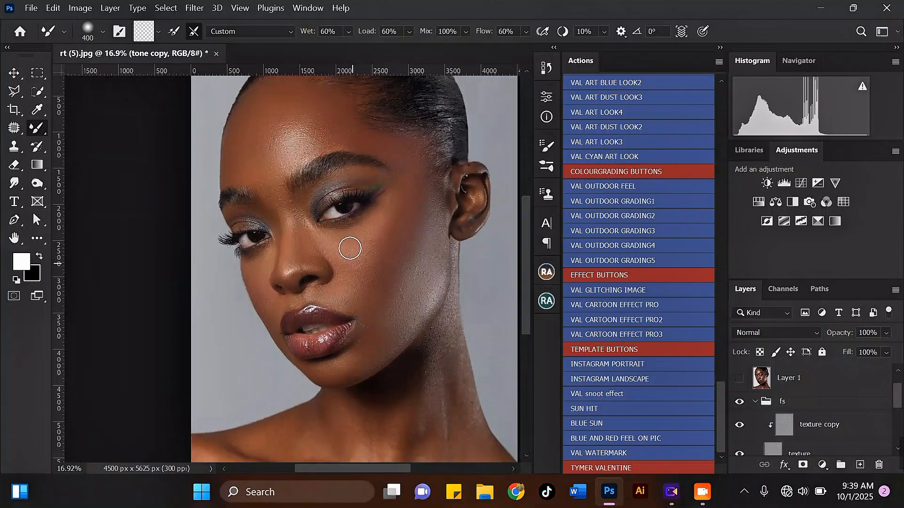
# - Smooth the upper cheek from below the near eye outward to the bright highlight area with the Mixer Brush
pyautogui.scroll(1, 330, 130)
pyautogui.press(']')
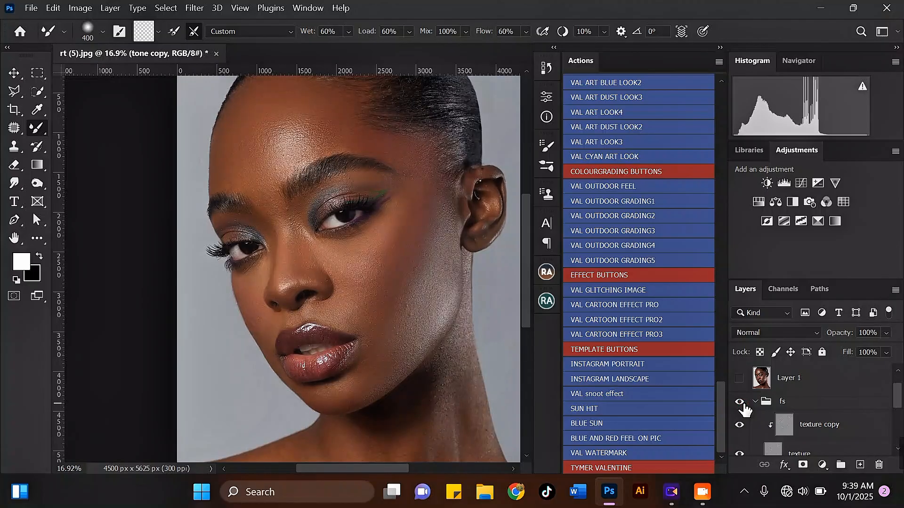
pyautogui.scroll(2, 344, 215)
pyautogui.press('[')
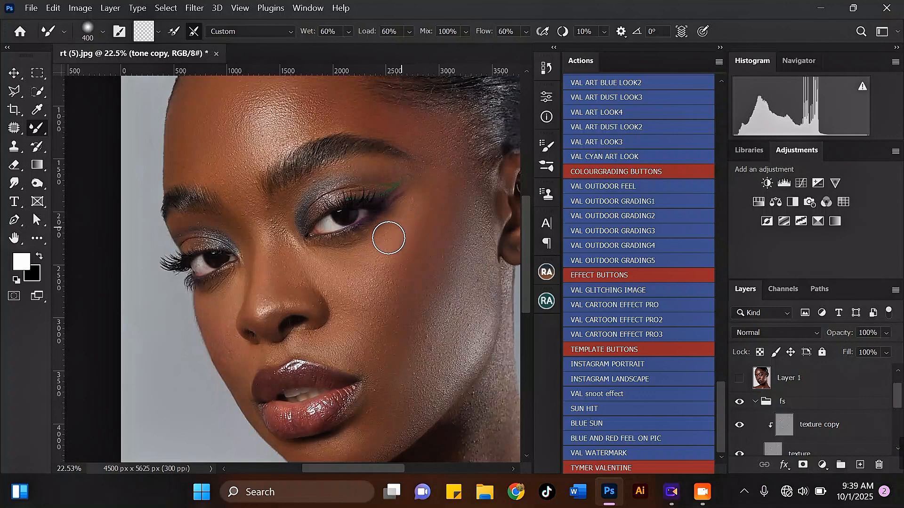
pyautogui.press(']')
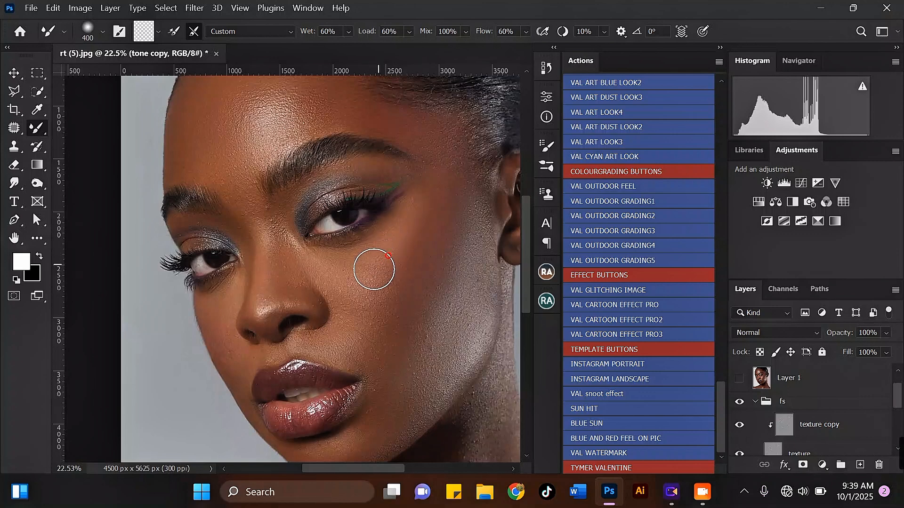
pyautogui.moveTo(379, 263)
pyautogui.mouseDown()
pyautogui.moveTo(401, 257)
pyautogui.moveTo(417, 225)
pyautogui.mouseUp()
pyautogui.moveTo(408, 287)
pyautogui.mouseDown()
pyautogui.moveTo(389, 307)
pyautogui.moveTo(411, 332)
pyautogui.moveTo(456, 267)
pyautogui.mouseUp()
# - Even out the cheek from the jaw up to the highlight and back toward the nose with a 500 px Mixer Brush
pyautogui.press('[')
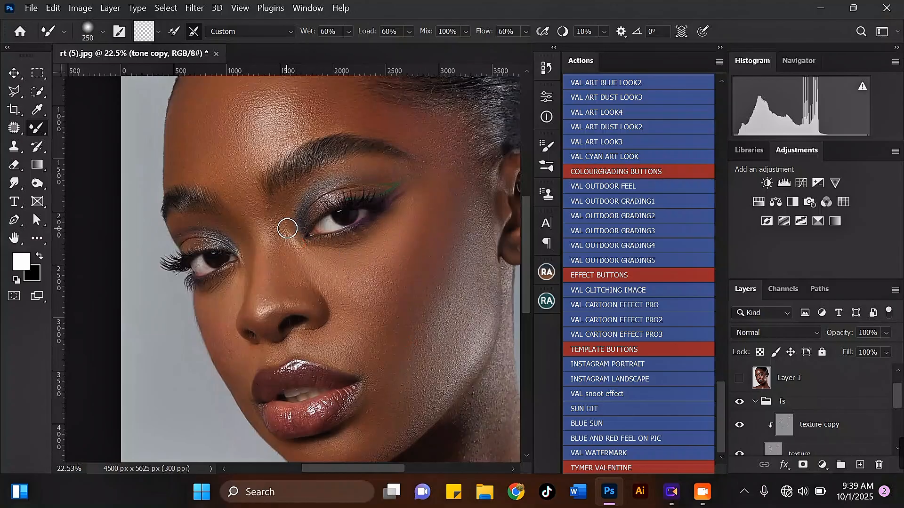
pyautogui.press(']')
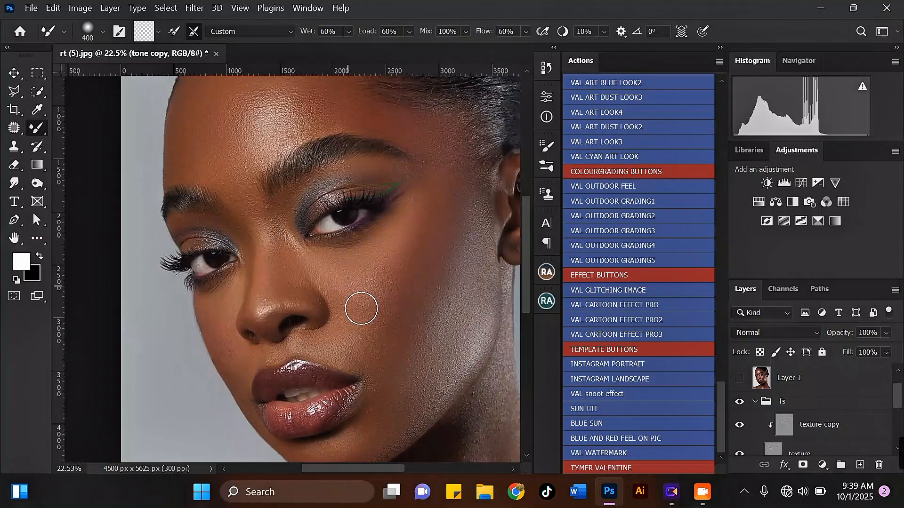
pyautogui.press(']')
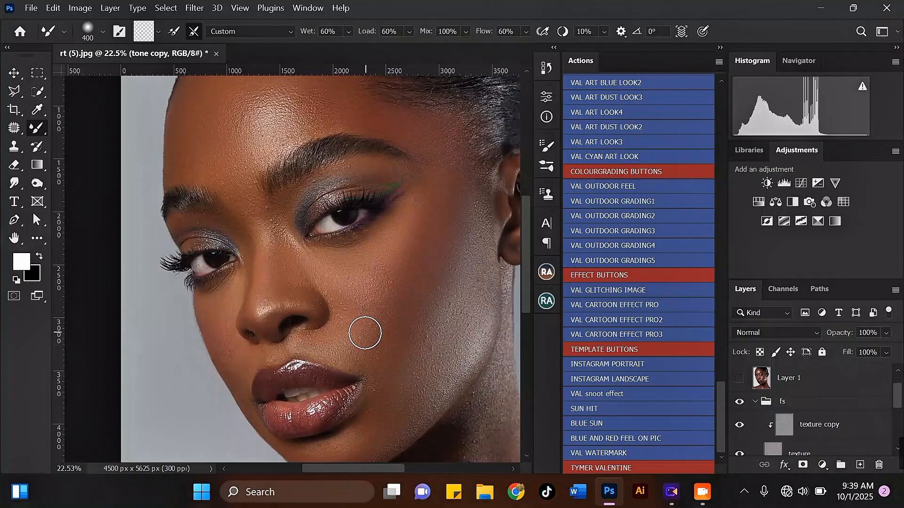
pyautogui.press(']')
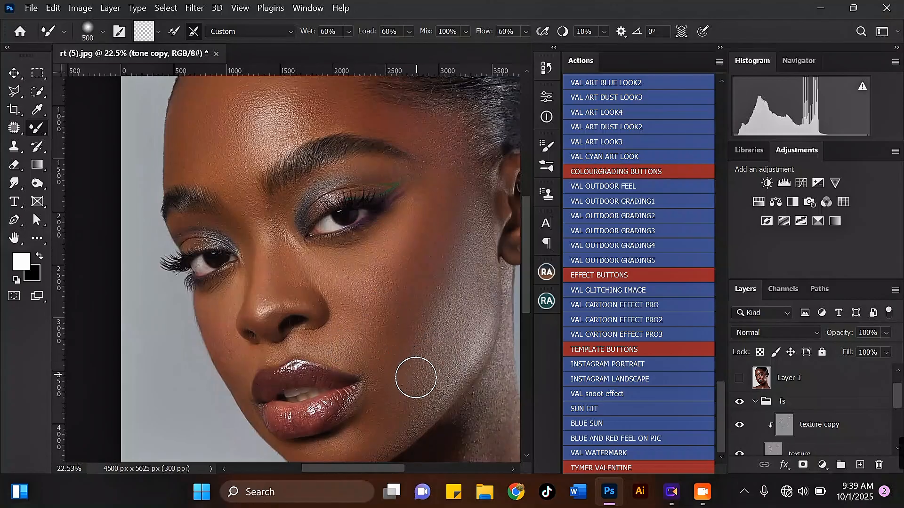
pyautogui.moveTo(404, 388)
pyautogui.mouseDown()
pyautogui.moveTo(447, 303)
pyautogui.moveTo(405, 391)
pyautogui.mouseUp()
pyautogui.moveTo(405, 391); pyautogui.dragTo(443, 289)
pyautogui.moveTo(443, 288)
pyautogui.mouseDown()
pyautogui.moveTo(430, 336)
pyautogui.moveTo(438, 275)
pyautogui.moveTo(397, 315)
pyautogui.moveTo(384, 296)
pyautogui.moveTo(400, 272)
pyautogui.moveTo(397, 236)
pyautogui.moveTo(382, 263)
pyautogui.moveTo(393, 330)
pyautogui.moveTo(368, 340)
pyautogui.moveTo(394, 326)
pyautogui.moveTo(381, 361)
pyautogui.moveTo(372, 319)
pyautogui.mouseUp()
# - Blend the lower cheek beside the mouth, and the skin between the nostril and the mouth corner at 400 px
pyautogui.scroll(-1, 383, 309)
pyautogui.scroll(-1, 387, 322)
pyautogui.scroll(2, 424, 389)
pyautogui.moveTo(403, 387); pyautogui.dragTo(391, 355)
pyautogui.press('[')
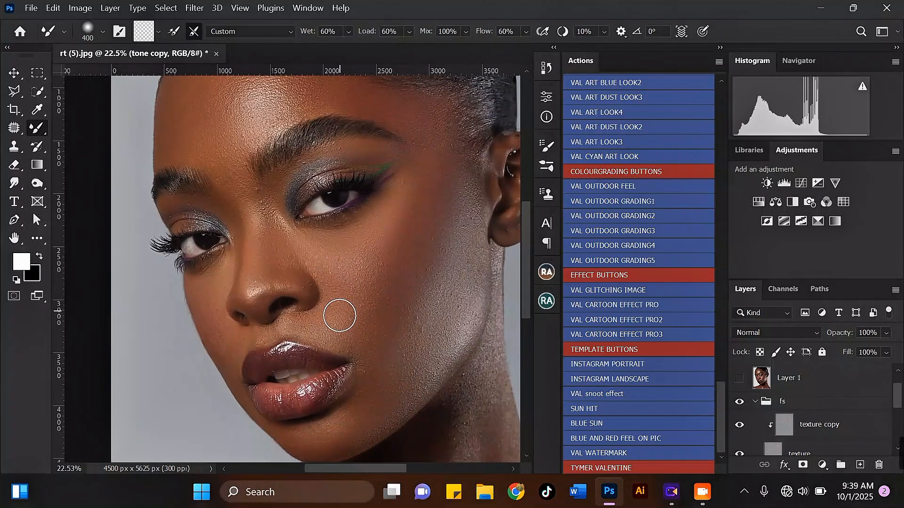
pyautogui.moveTo(340, 315); pyautogui.dragTo(331, 327)
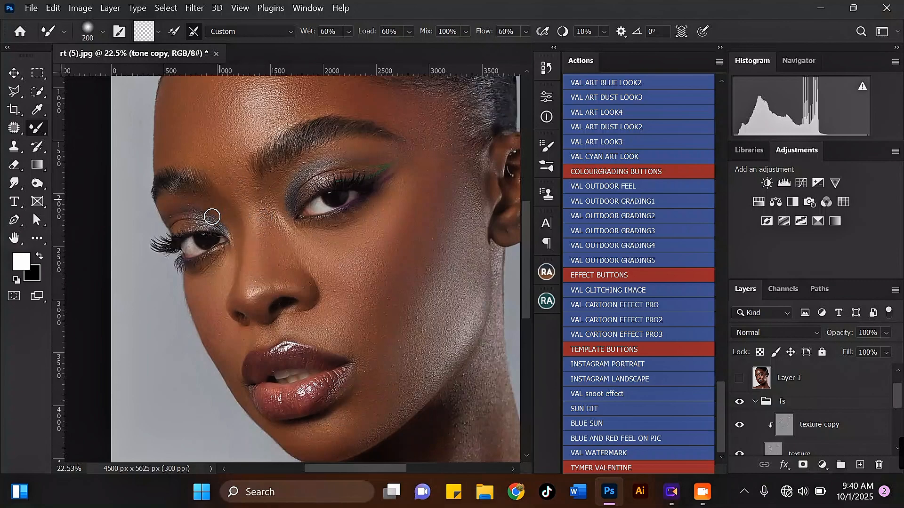
# - Blend the temple in front of the ear up toward the hairline with a 500 px Mixer Brush
pyautogui.scroll(-2, 256, 208)
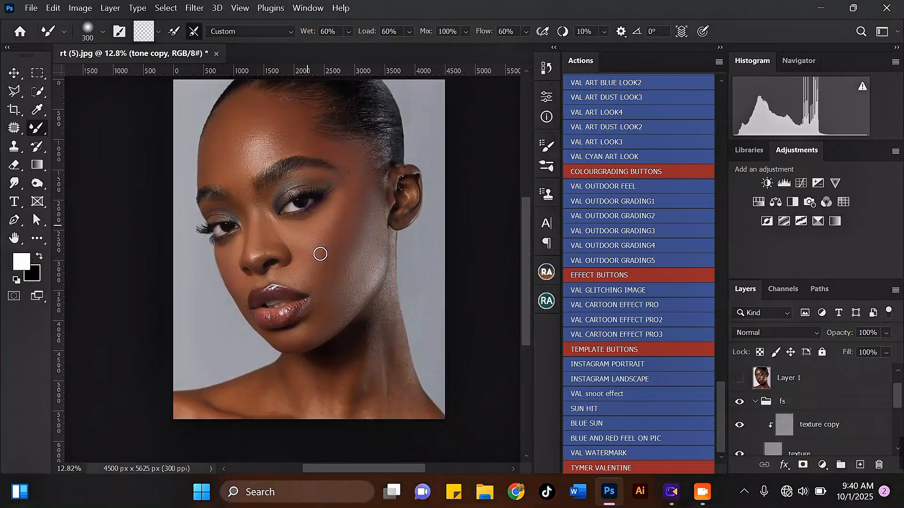
pyautogui.scroll(1, 377, 236)
pyautogui.press(']')
pyautogui.press(']')
pyautogui.press(']')
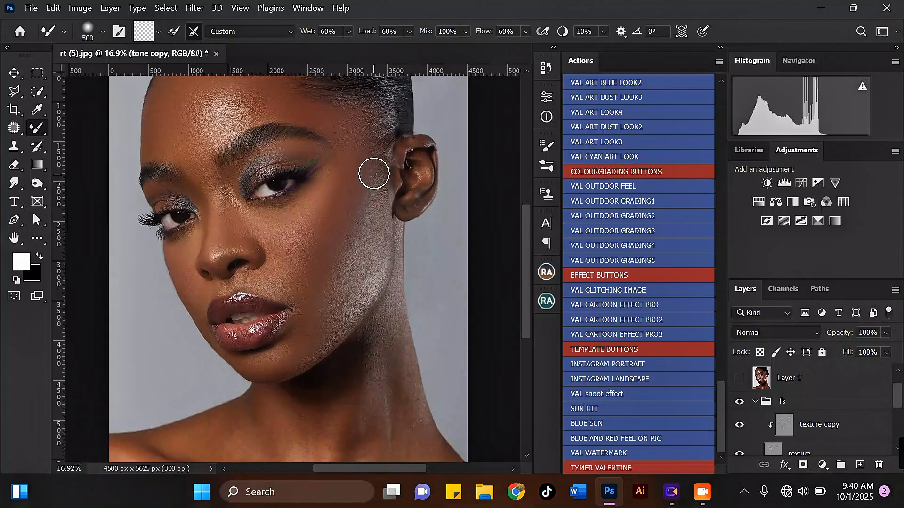
pyautogui.moveTo(372, 166); pyautogui.dragTo(372, 124)
pyautogui.scroll(-2, 353, 224)
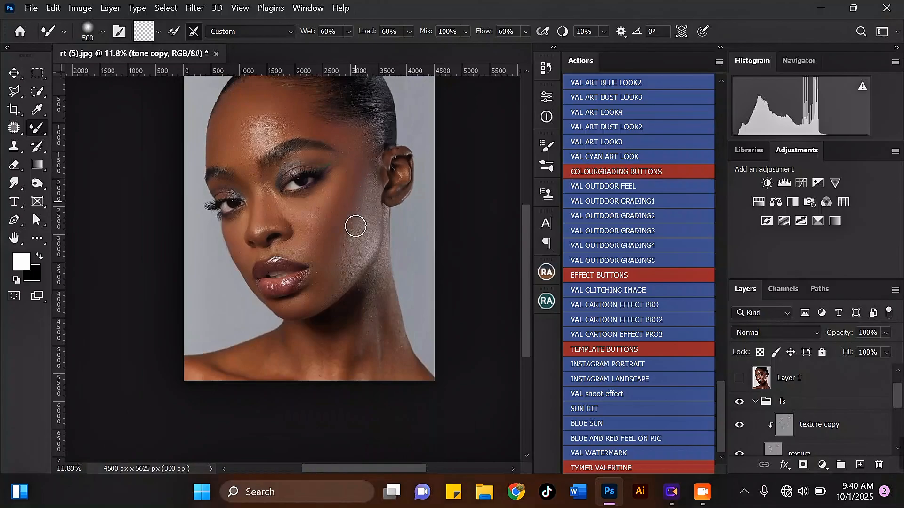
# - Soften the tonal streaks along the side of the neck with a 500 px Mixer Brush
pyautogui.scroll(3, 389, 282)
pyautogui.press('[')
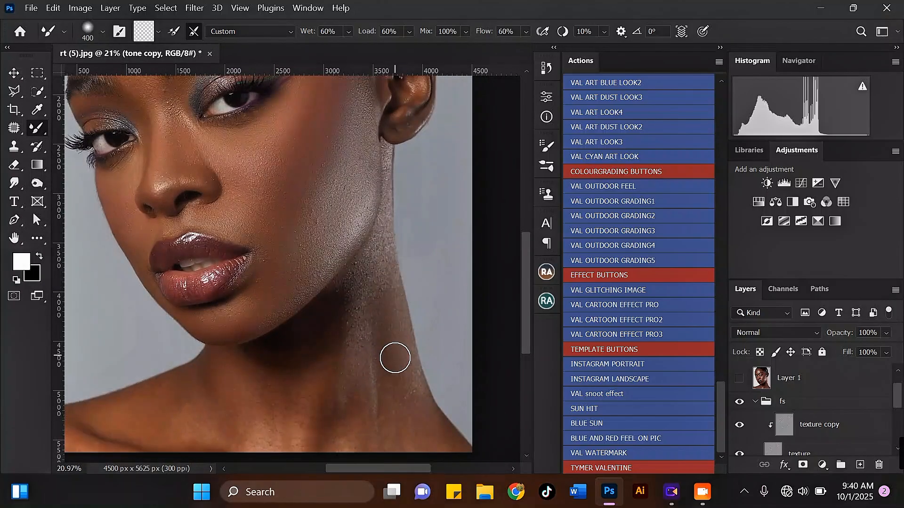
pyautogui.scroll(-2, 394, 377)
pyautogui.scroll(2, 379, 329)
pyautogui.press(']')
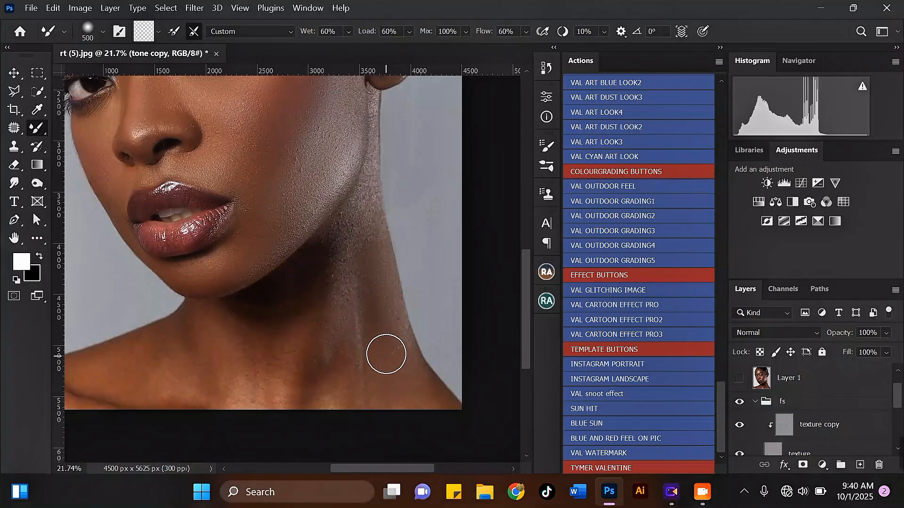
pyautogui.moveTo(350, 360); pyautogui.dragTo(352, 396)
pyautogui.moveTo(353, 336); pyautogui.dragTo(348, 368)
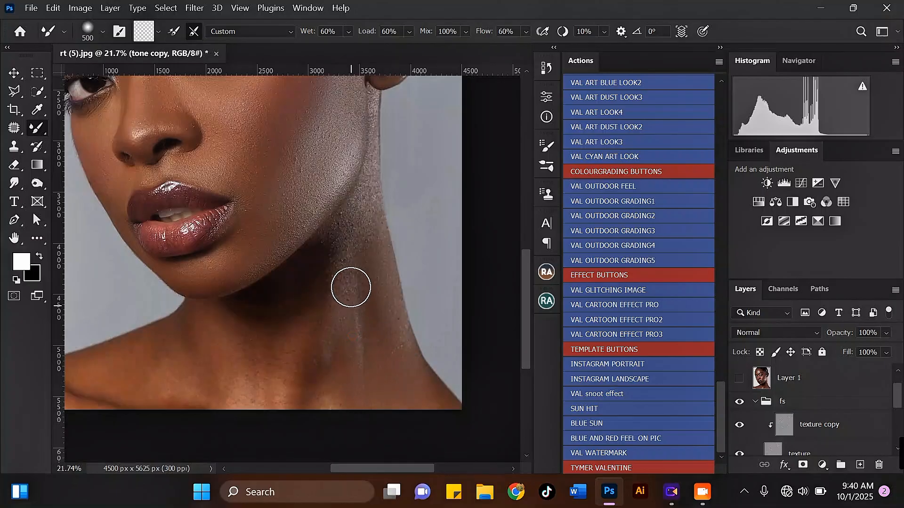
pyautogui.scroll(-3, 359, 238)
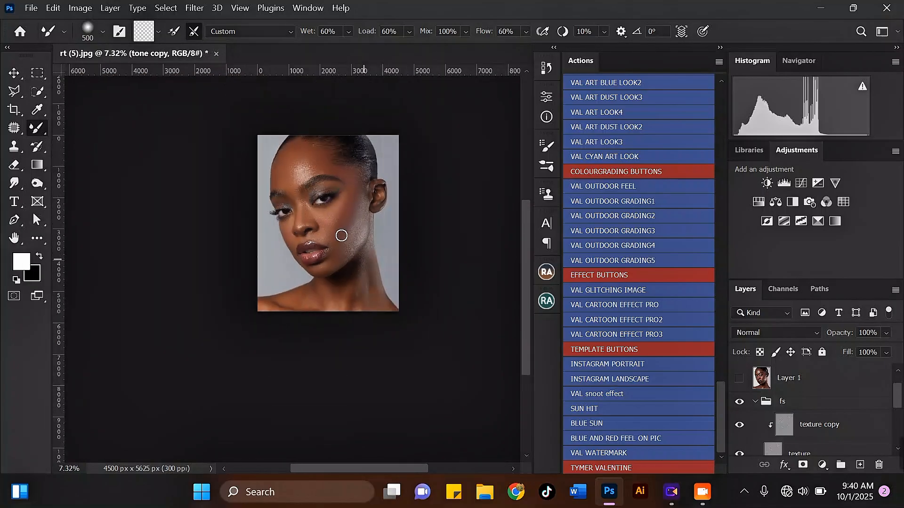
# - Blend the base of the neck and the collarbone area, varying the Mixer Brush between 400 and 600 px
pyautogui.scroll(2, 313, 177)
pyautogui.scroll(2, 383, 372)
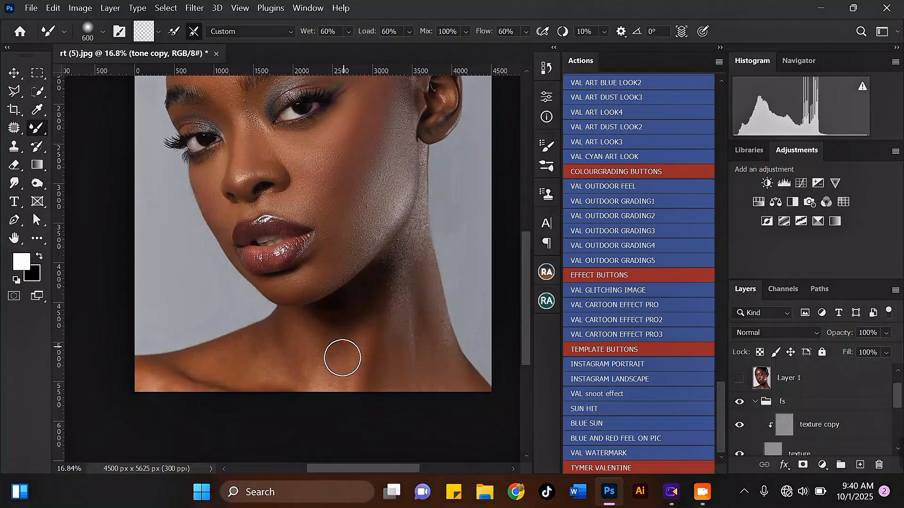
pyautogui.press('[')
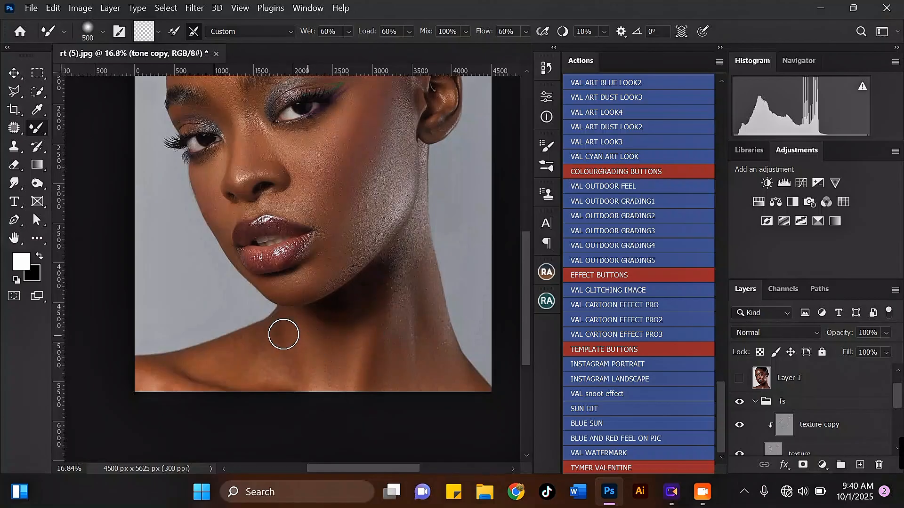
pyautogui.press(']')
pyautogui.moveTo(272, 369)
pyautogui.mouseDown()
pyautogui.moveTo(268, 351)
pyautogui.moveTo(289, 387)
pyautogui.moveTo(267, 346)
pyautogui.mouseUp()
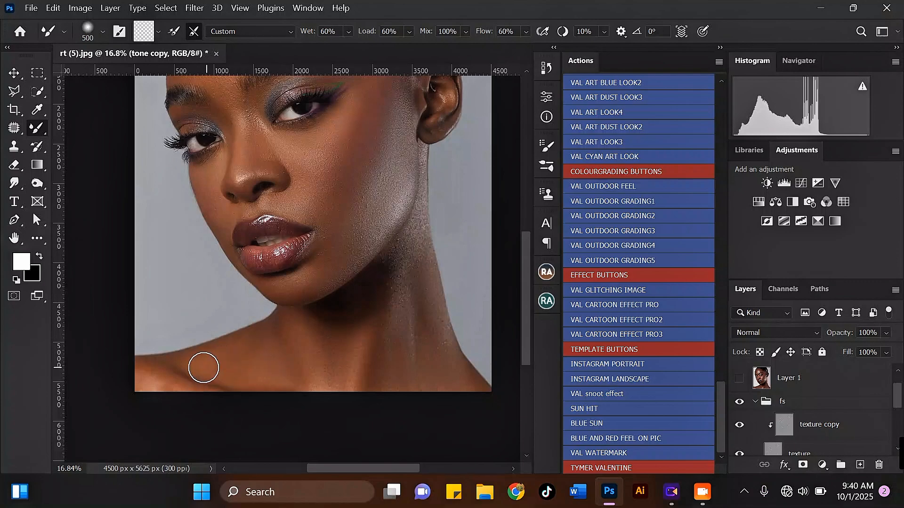
pyautogui.moveTo(262, 381); pyautogui.dragTo(212, 367)
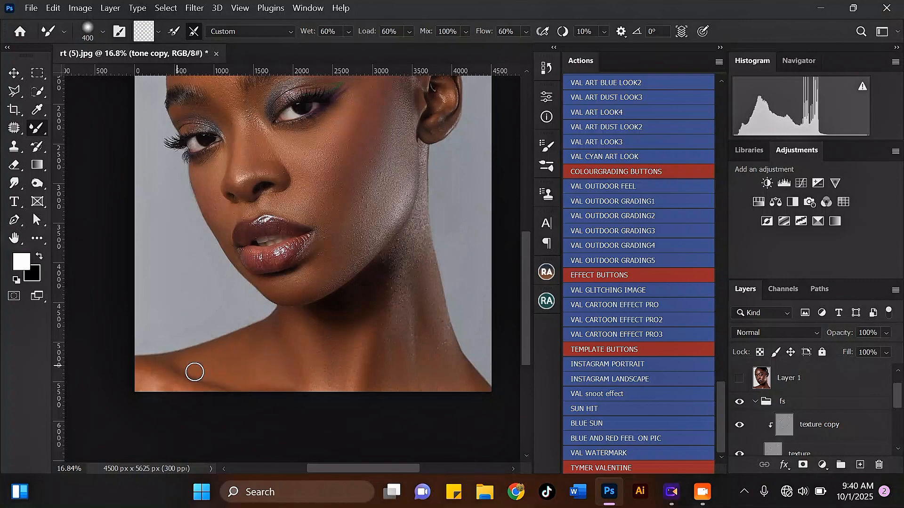
pyautogui.press('[')
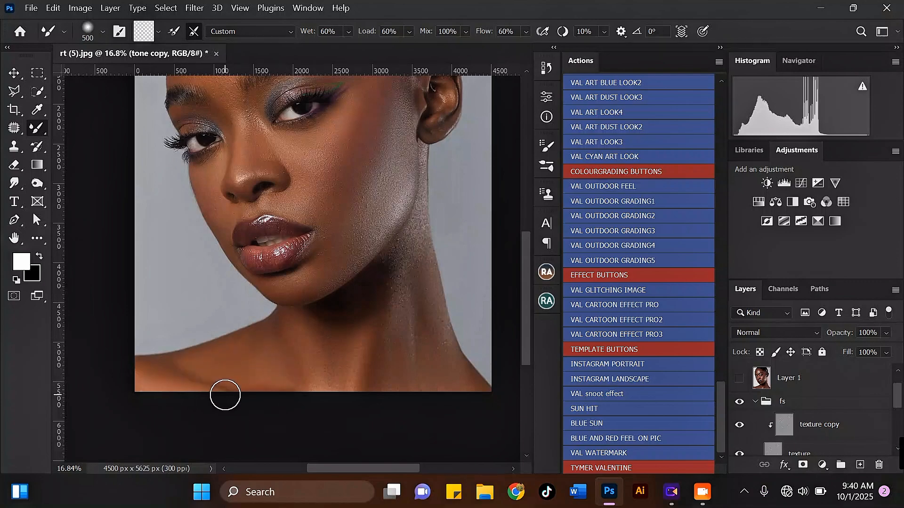
# - Smooth the skin from below the near eye's outer corner up to the temple with a 500 px Mixer Brush
pyautogui.scroll(-2, 316, 347)
pyautogui.scroll(1, 332, 315)
pyautogui.press(']')
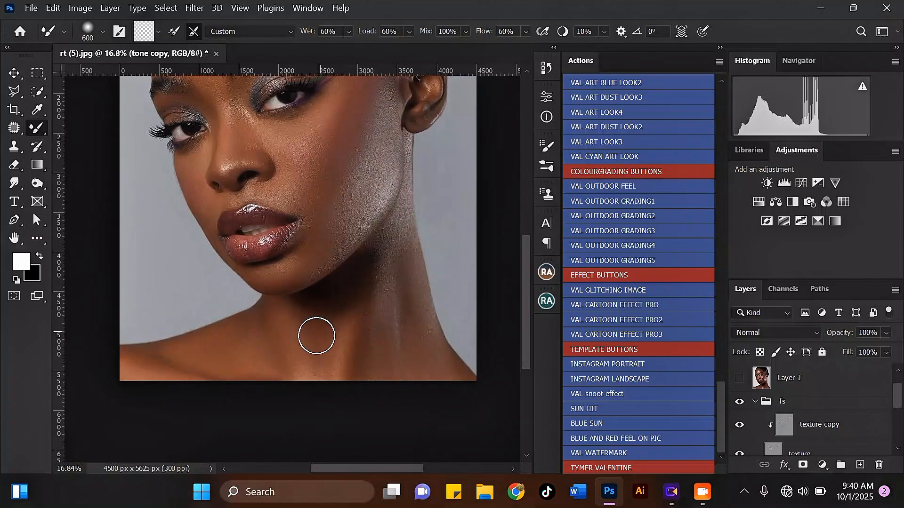
pyautogui.scroll(-3, 318, 339)
pyautogui.scroll(4, 343, 233)
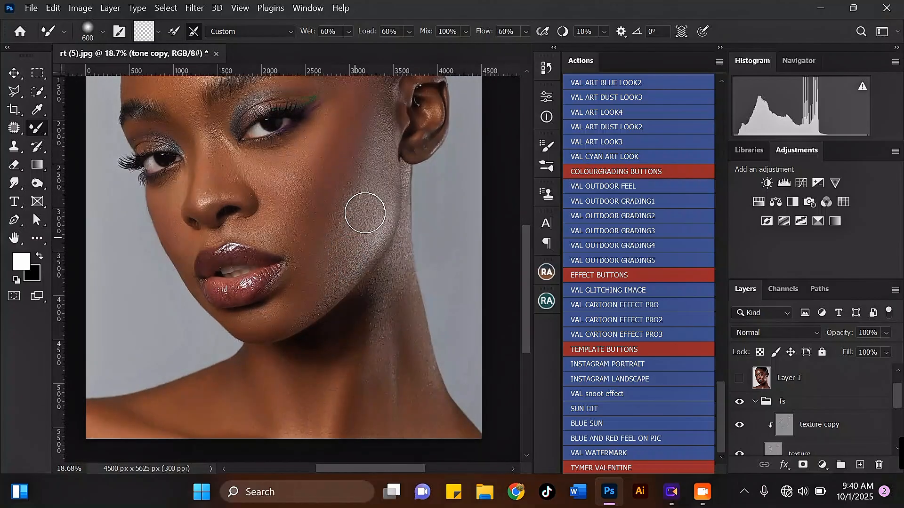
pyautogui.press('[')
pyautogui.scroll(-3, 317, 266)
pyautogui.scroll(2, 298, 209)
pyautogui.scroll(3, 286, 255)
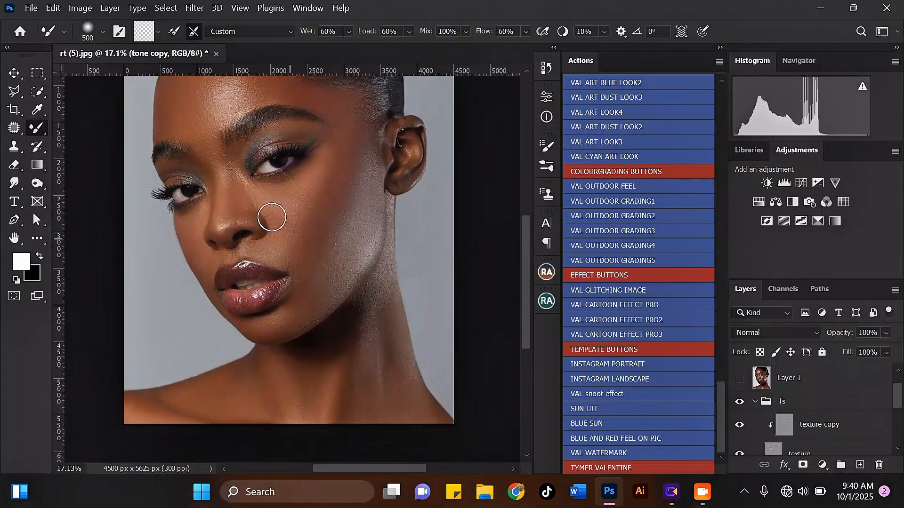
pyautogui.moveTo(302, 192); pyautogui.dragTo(346, 128)
# - Blend the outer cheek from the highlight up toward the ear with a 600 px Mixer Brush
pyautogui.press(']')
pyautogui.press(']')
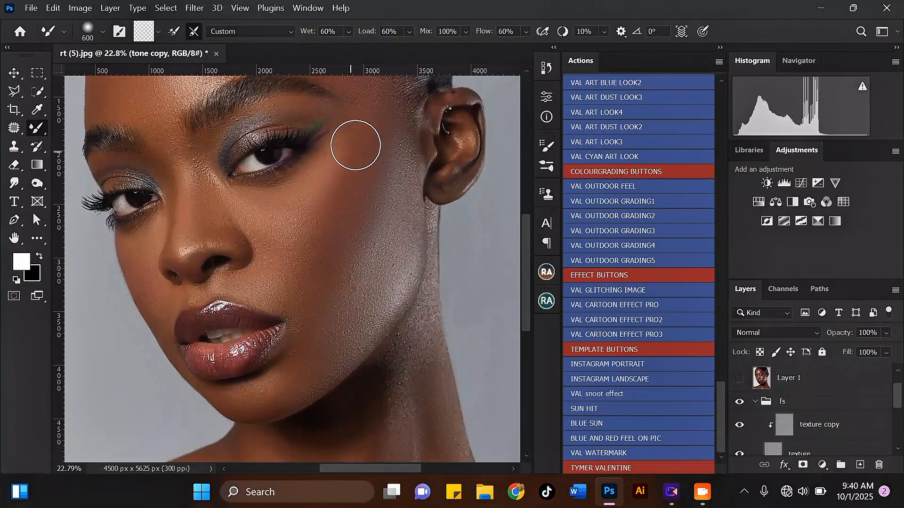
pyautogui.scroll(-2, 356, 140)
pyautogui.scroll(2, 373, 190)
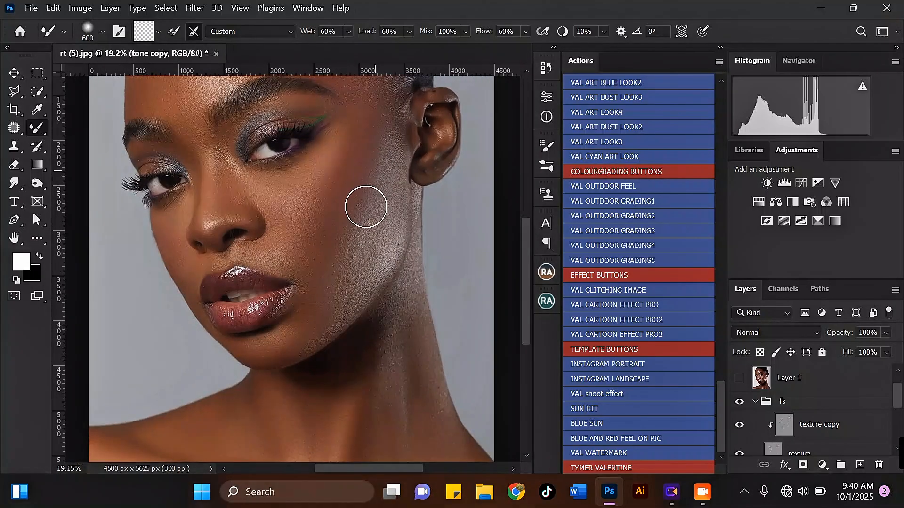
pyautogui.moveTo(346, 245)
pyautogui.mouseDown()
pyautogui.moveTo(382, 128)
pyautogui.moveTo(382, 156)
pyautogui.mouseUp()
pyautogui.scroll(-2, 379, 143)
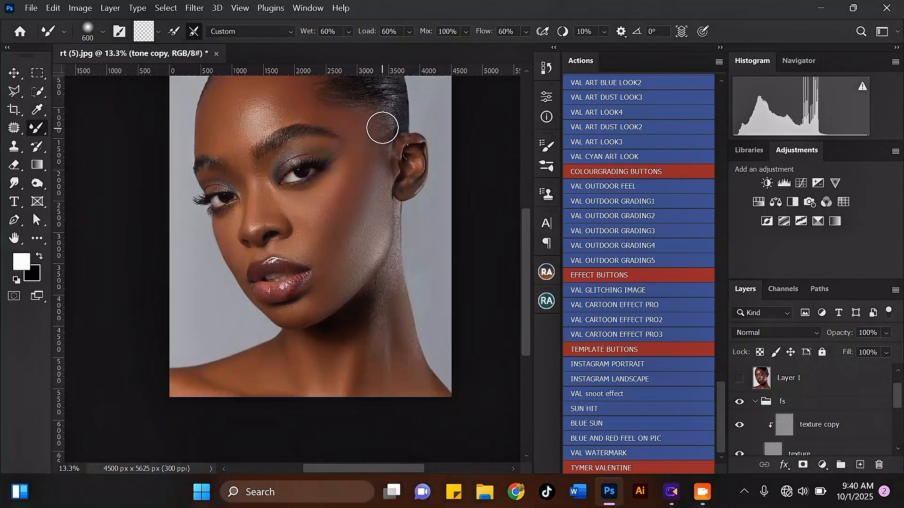
# - Even out the middle of the cheek at the highlight's inner edge with a 500 px Mixer Brush
pyautogui.scroll(2, 375, 189)
pyautogui.scroll(-2, 339, 198)
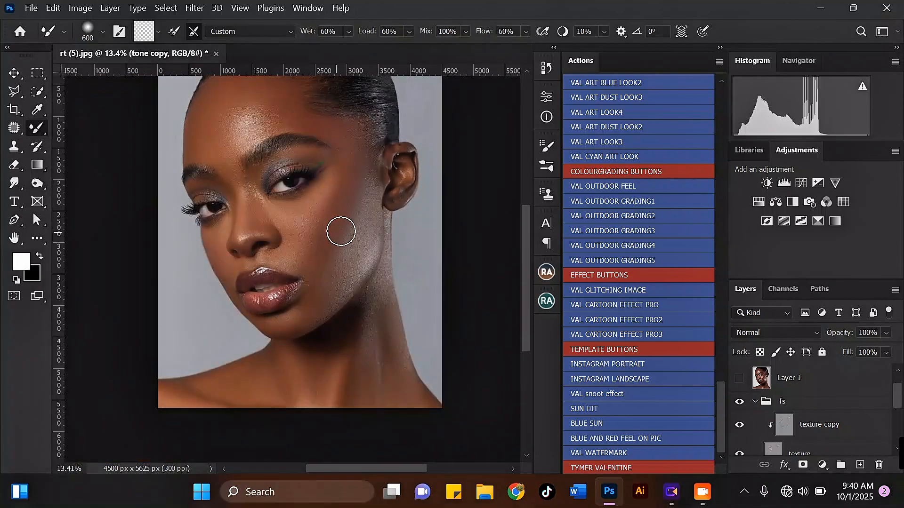
pyautogui.scroll(2, 344, 141)
pyautogui.press('[')
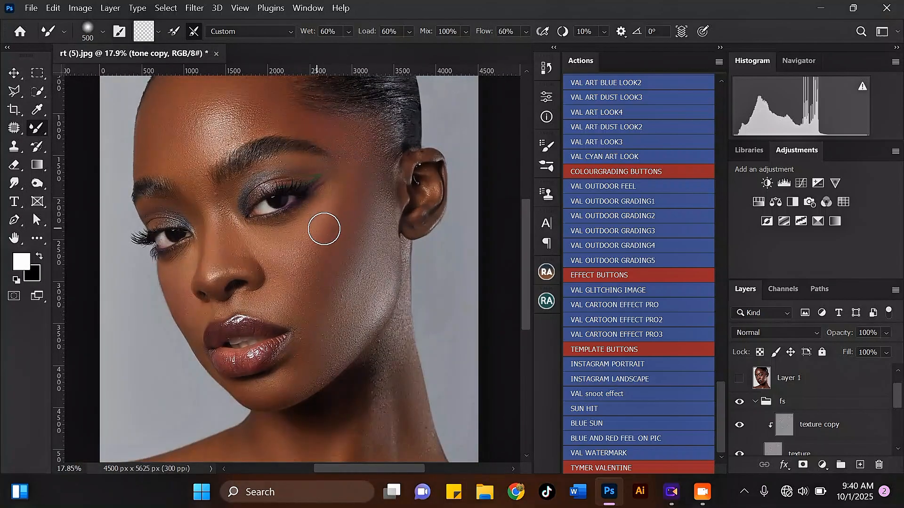
pyautogui.scroll(-2, 333, 207)
pyautogui.scroll(2, 245, 244)
pyautogui.moveTo(349, 281); pyautogui.dragTo(365, 255)
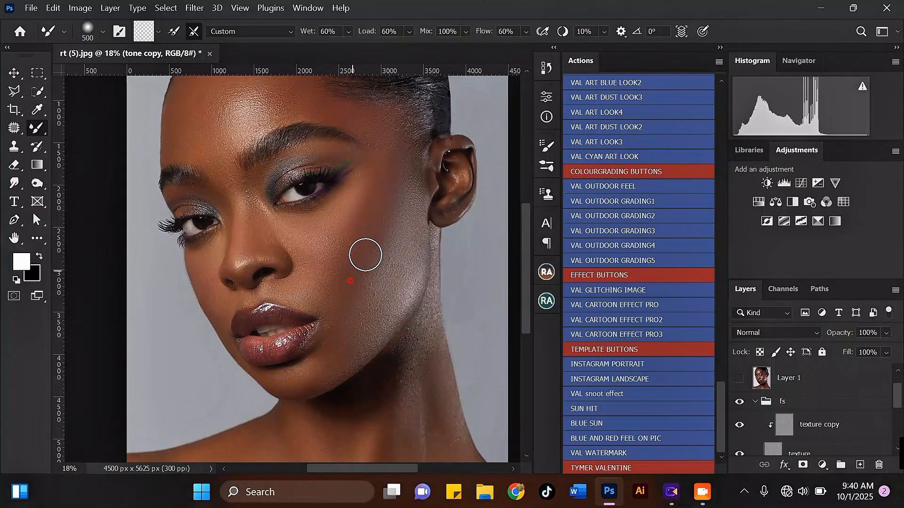
# - Blend the forehead tones from above the far brow up to the highlight with a 700 to 800 px Mixer Brush
pyautogui.scroll(-2, 238, 90)
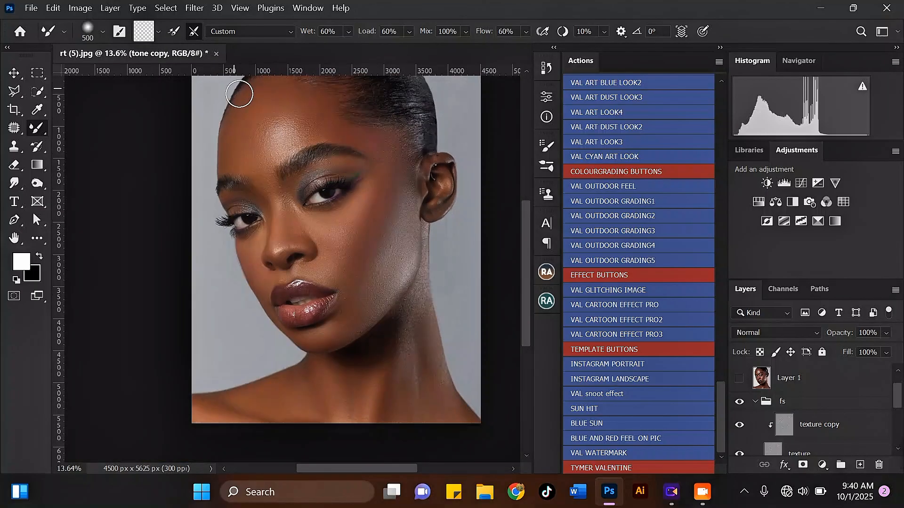
pyautogui.scroll(2, 247, 121)
pyautogui.press(']')
pyautogui.moveTo(263, 160)
pyautogui.mouseDown()
pyautogui.moveTo(253, 175)
pyautogui.moveTo(263, 187)
pyautogui.moveTo(238, 170)
pyautogui.moveTo(260, 193)
pyautogui.moveTo(275, 190)
pyautogui.moveTo(264, 125)
pyautogui.moveTo(298, 124)
pyautogui.mouseUp()
pyautogui.press('[')
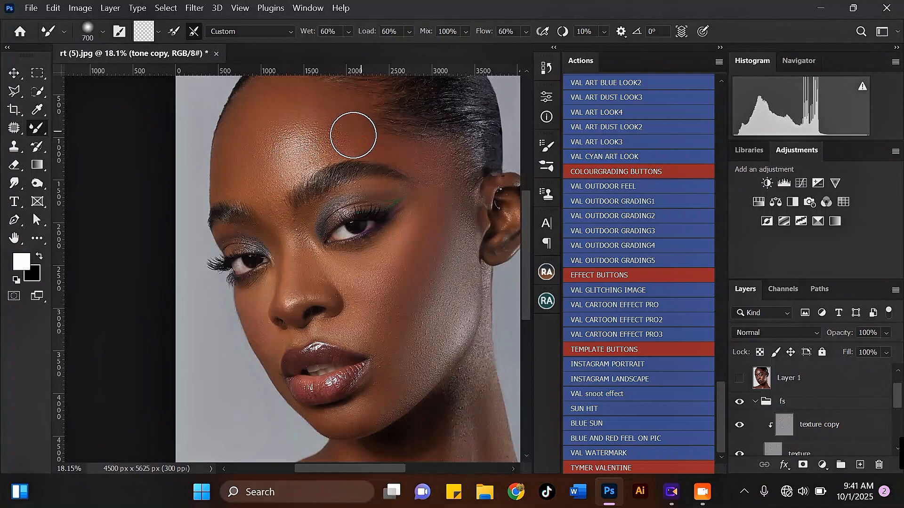
pyautogui.scroll(-2, 351, 137)
pyautogui.scroll(1, 345, 116)
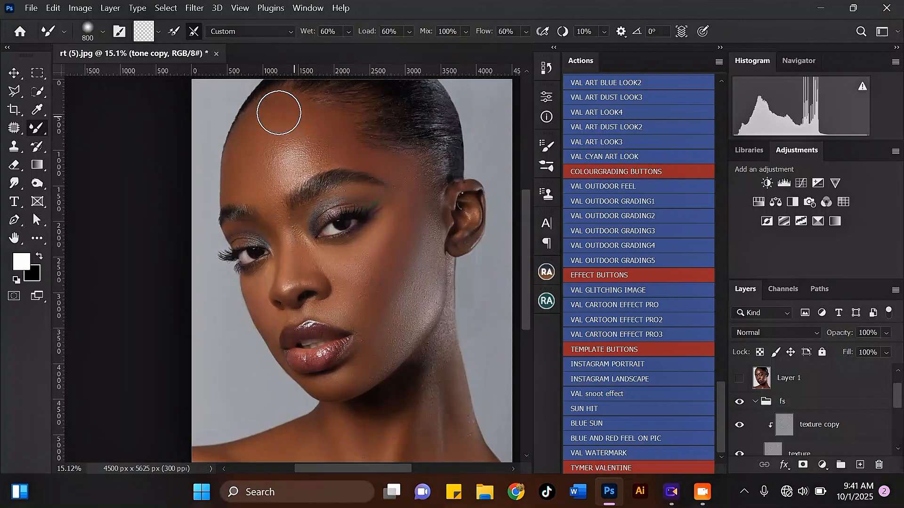
pyautogui.moveTo(302, 143)
pyautogui.mouseDown()
pyautogui.moveTo(302, 157)
pyautogui.moveTo(292, 140)
pyautogui.mouseUp()
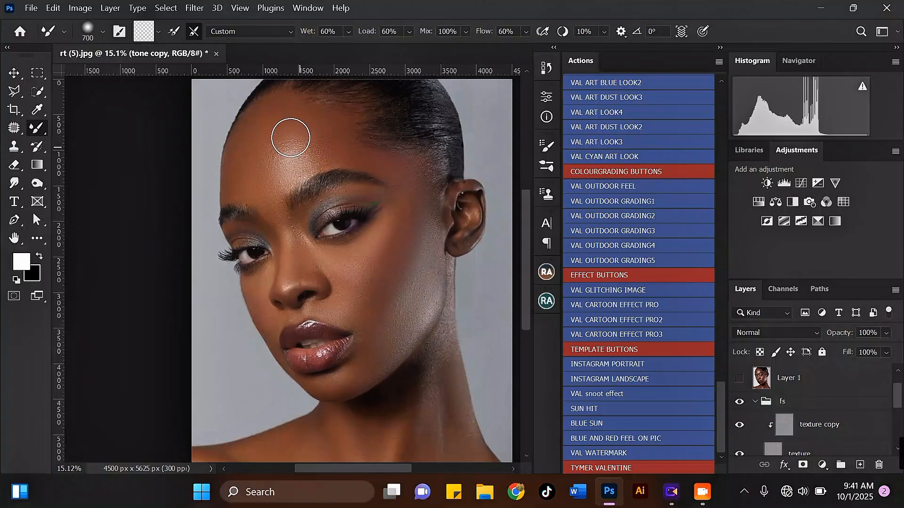
# - Smooth the skin between the brows and beside the nose bridge with a 250 px Mixer Brush
pyautogui.scroll(-2, 289, 136)
pyautogui.scroll(3, 313, 193)
pyautogui.press('[')
pyautogui.scroll(1, 302, 187)
pyautogui.press('[')
pyautogui.press('[')
pyautogui.press('[')
pyautogui.press('[')
pyautogui.press('[')
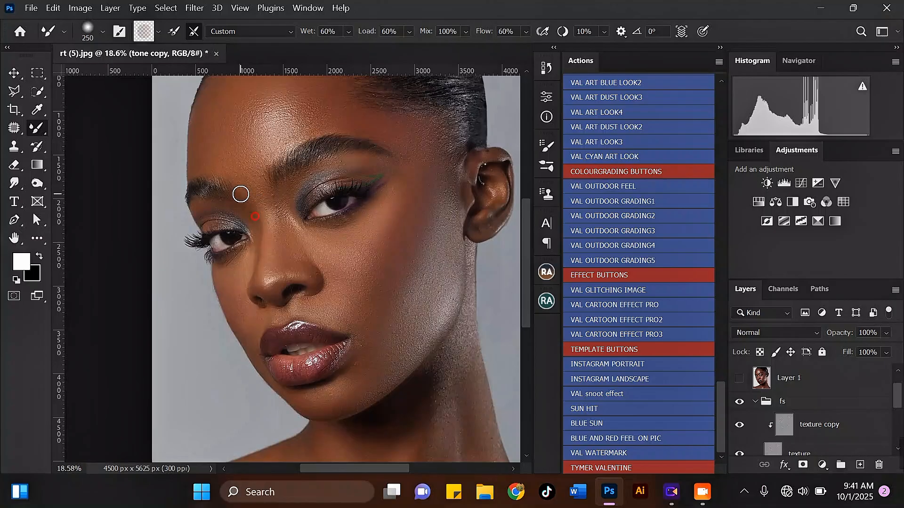
pyautogui.moveTo(243, 179); pyautogui.dragTo(249, 192)
pyautogui.moveTo(258, 199); pyautogui.dragTo(264, 180)
# - Even out the far cheek beside the nose and mouth, enlarging the Mixer Brush from 300 to 400 px
pyautogui.scroll(-2, 264, 180)
pyautogui.scroll(2, 286, 261)
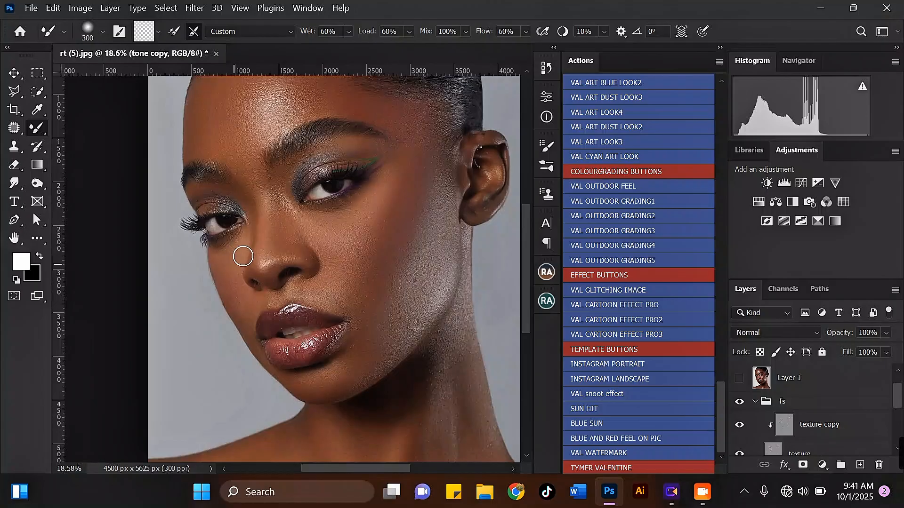
pyautogui.scroll(-2, 243, 256)
pyautogui.scroll(2, 258, 268)
pyautogui.press(']')
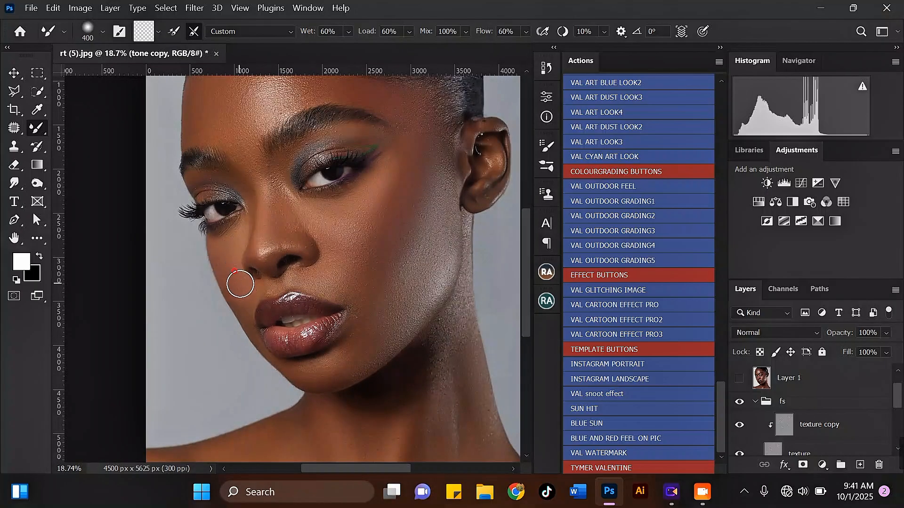
pyautogui.scroll(-3, 312, 191)
pyautogui.scroll(2, 335, 239)
# - Blend the near cheek and its outer highlight down toward the jaw with a 500 px Mixer Brush
pyautogui.press(']')
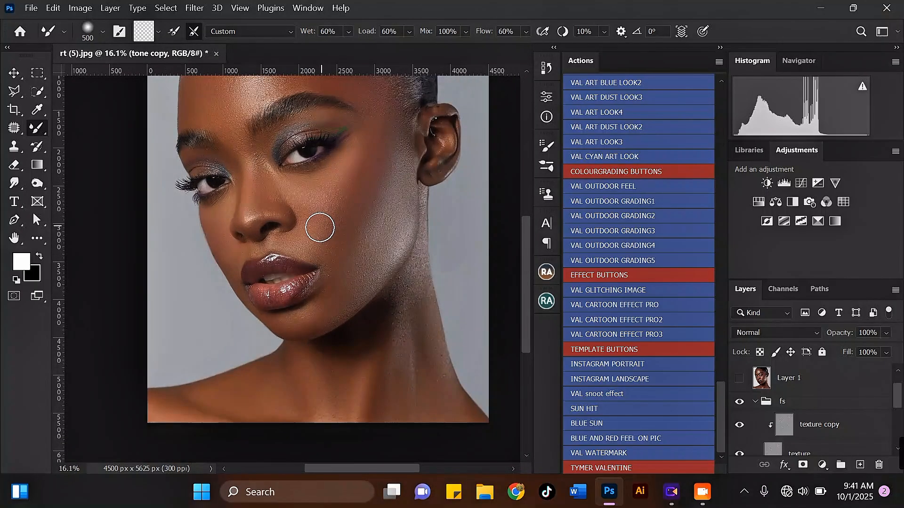
pyautogui.click(342, 263)
pyautogui.press(']')
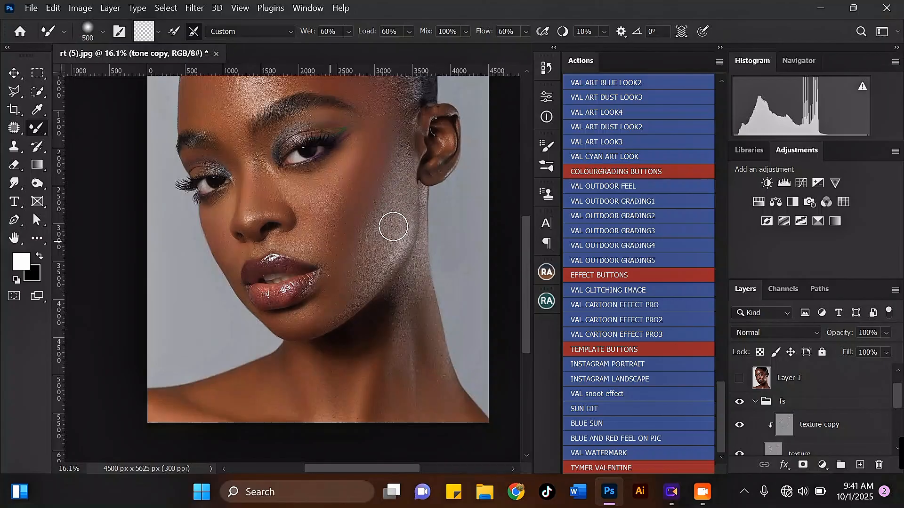
pyautogui.moveTo(401, 219)
pyautogui.mouseDown()
pyautogui.moveTo(401, 190)
pyautogui.moveTo(385, 255)
pyautogui.moveTo(395, 214)
pyautogui.mouseUp()
pyautogui.moveTo(394, 237); pyautogui.dragTo(385, 257)
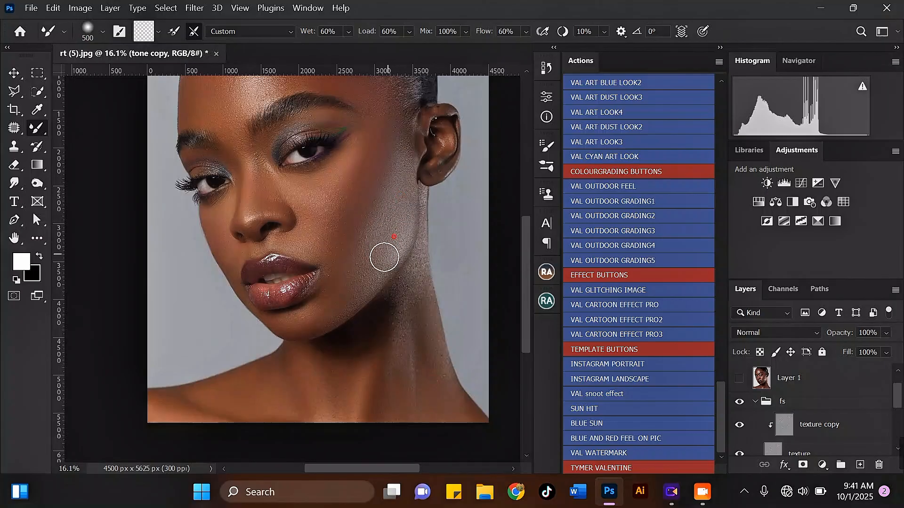
pyautogui.scroll(-3, 367, 220)
pyautogui.scroll(3, 365, 231)
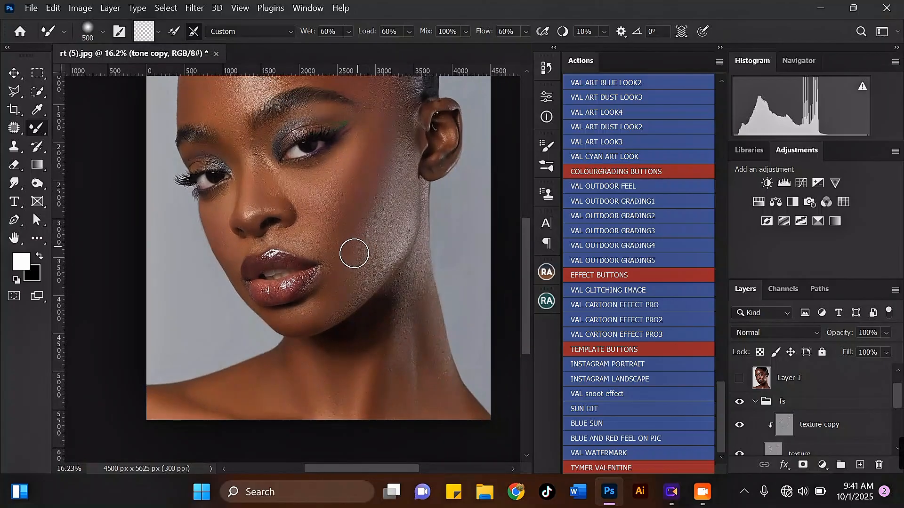
# - Smooth the lower cheek beside the mouth and the chin, reducing the Mixer Brush from 500 to 300 px
pyautogui.scroll(-3, 351, 273)
pyautogui.scroll(3, 337, 292)
pyautogui.click(340, 263)
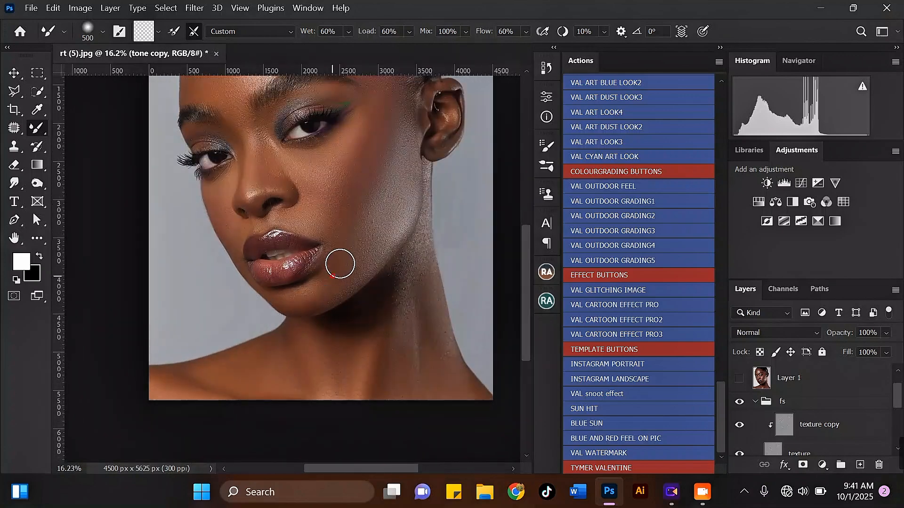
pyautogui.scroll(-3, 305, 284)
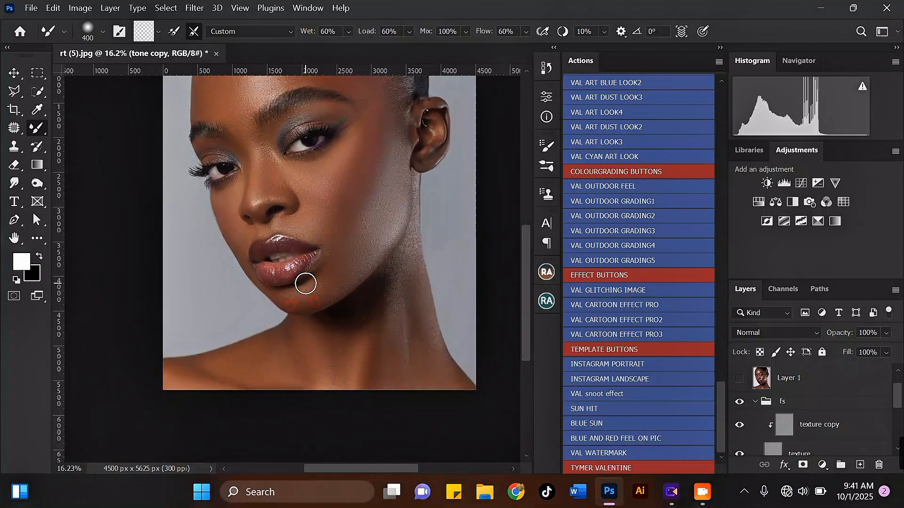
pyautogui.scroll(3, 316, 280)
pyautogui.scroll(-3, 309, 279)
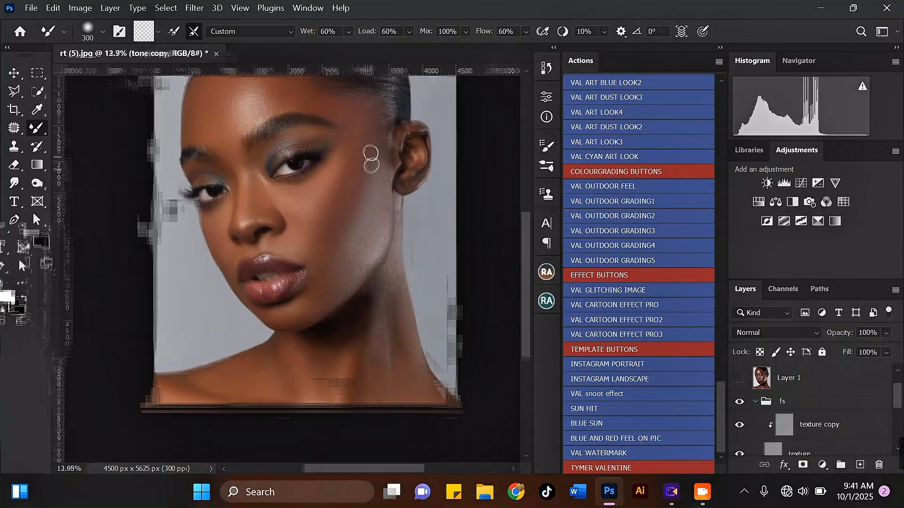
# - Blend the outer cheek from in front of the ear down through the highlight with a 600 px Mixer Brush
pyautogui.scroll(4, 369, 151)
pyautogui.press(']')
pyautogui.press(']')
pyautogui.press(']')
pyautogui.press(']')
pyautogui.press(']')
pyautogui.press(']')
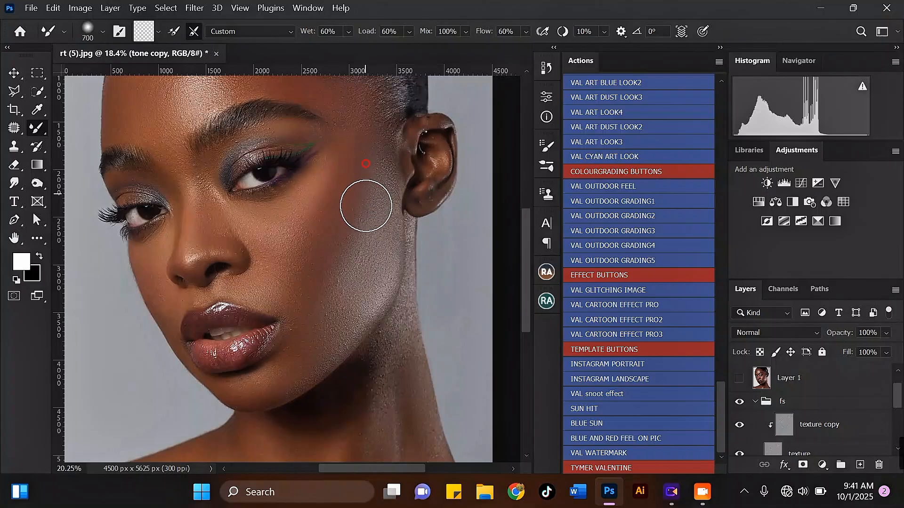
pyautogui.scroll(-2, 368, 162)
pyautogui.press('[')
pyautogui.moveTo(364, 181); pyautogui.dragTo(354, 257)
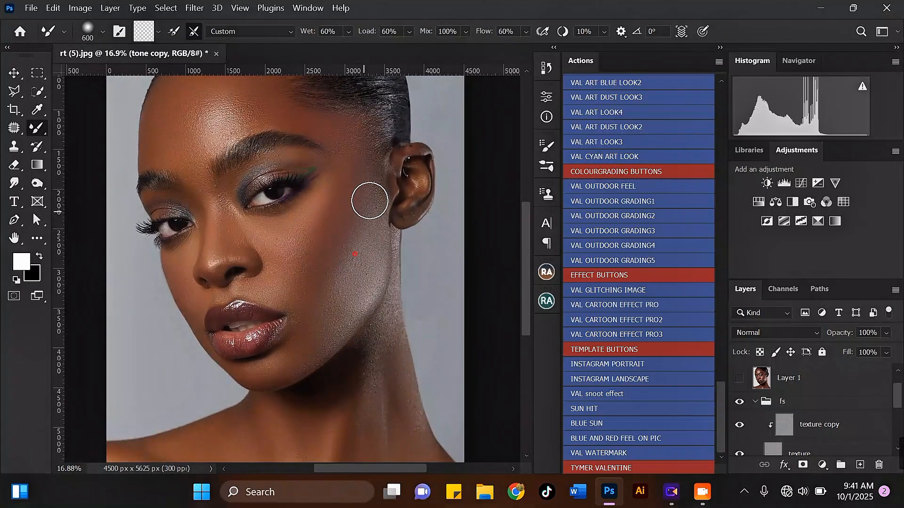
# - Even out the upper cheek below the near eye's outer corner with a 600 px Mixer Brush
pyautogui.scroll(-2, 365, 185)
pyautogui.scroll(1, 335, 201)
pyautogui.scroll(1, 335, 203)
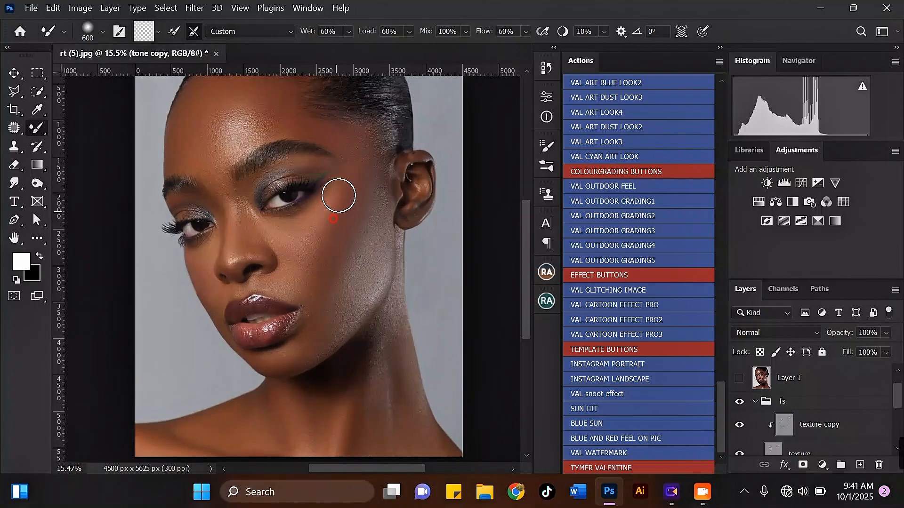
pyautogui.scroll(-2, 357, 234)
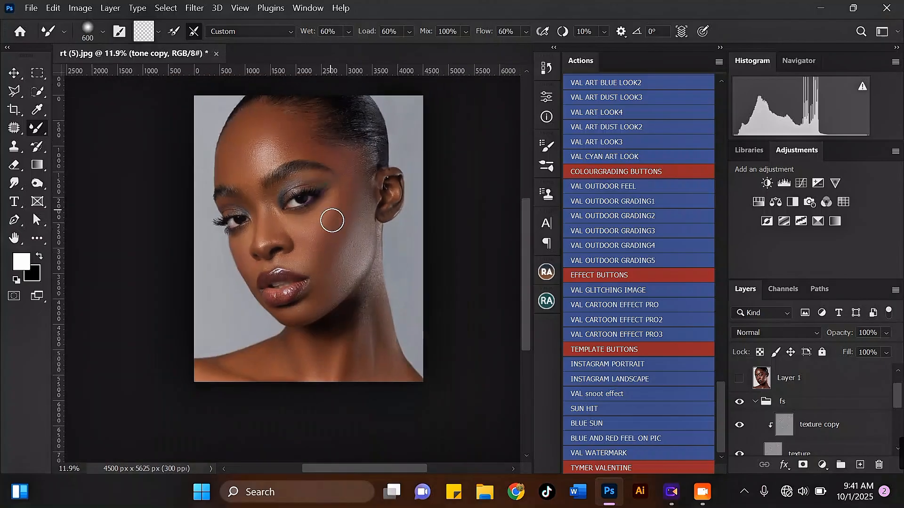
pyautogui.scroll(2, 333, 212)
# - Blend the temple along the hairline above the ear with a 700 px Mixer Brush
pyautogui.scroll(-2, 359, 189)
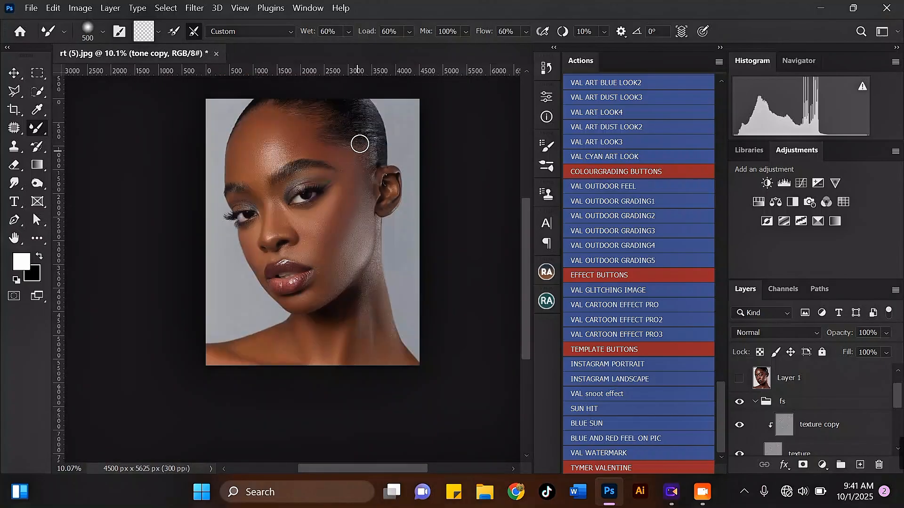
pyautogui.scroll(1, 350, 165)
pyautogui.scroll(2, 355, 147)
pyautogui.press(']')
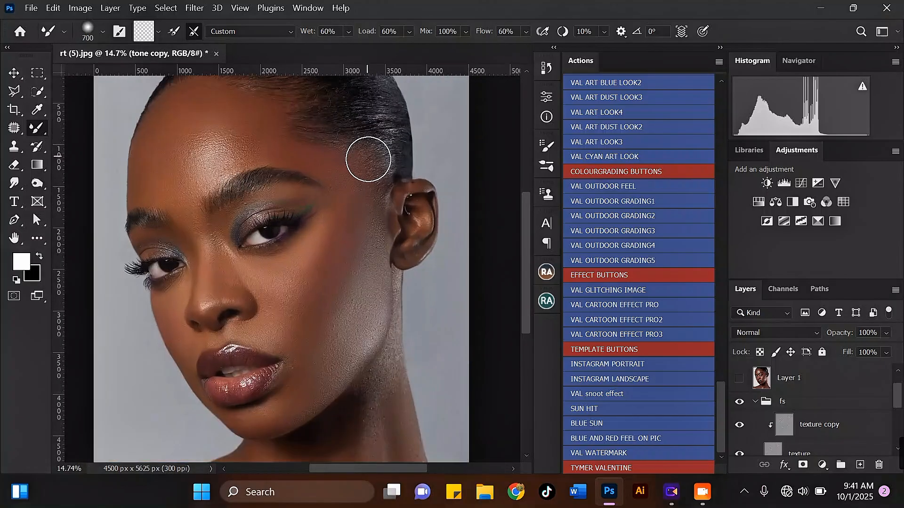
# - Hide and reshow the fs group to compare the portrait before and after the retouching
pyautogui.scroll(-3, 343, 203)
pyautogui.scroll(1, 286, 144)
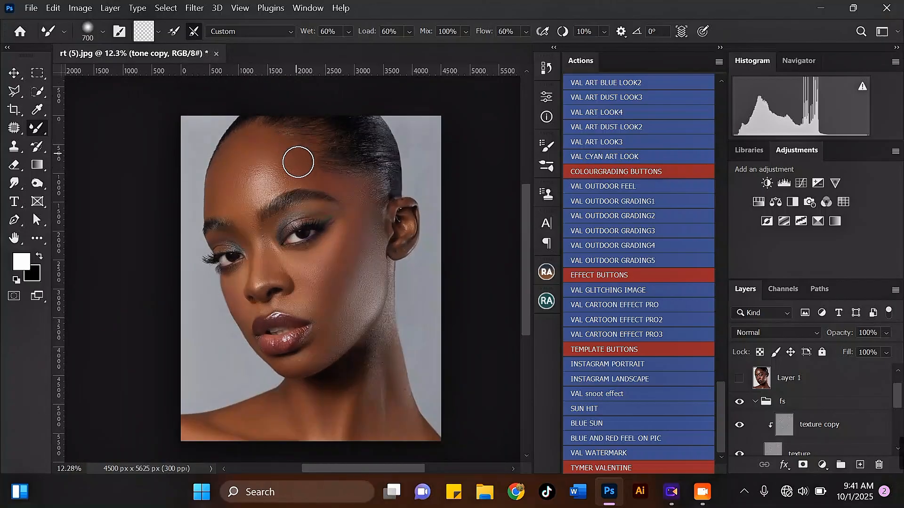
pyautogui.click(741, 405)
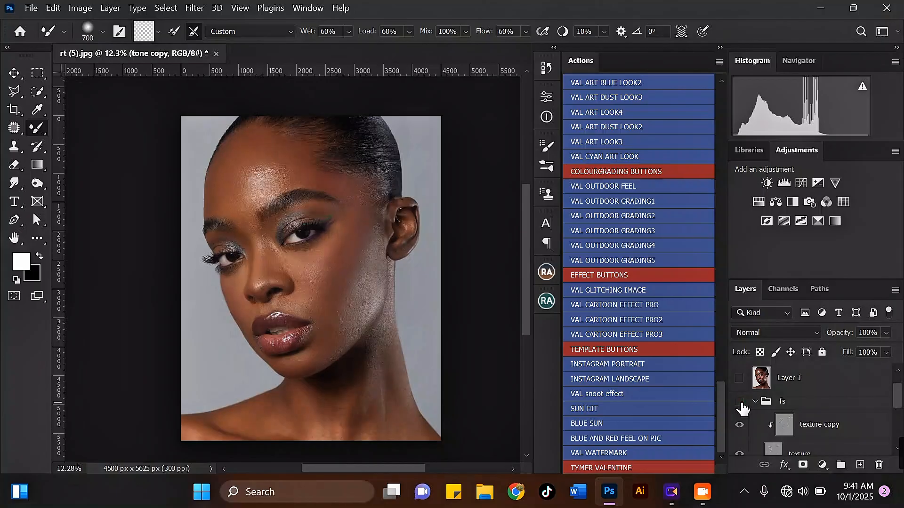
pyautogui.click(740, 405)
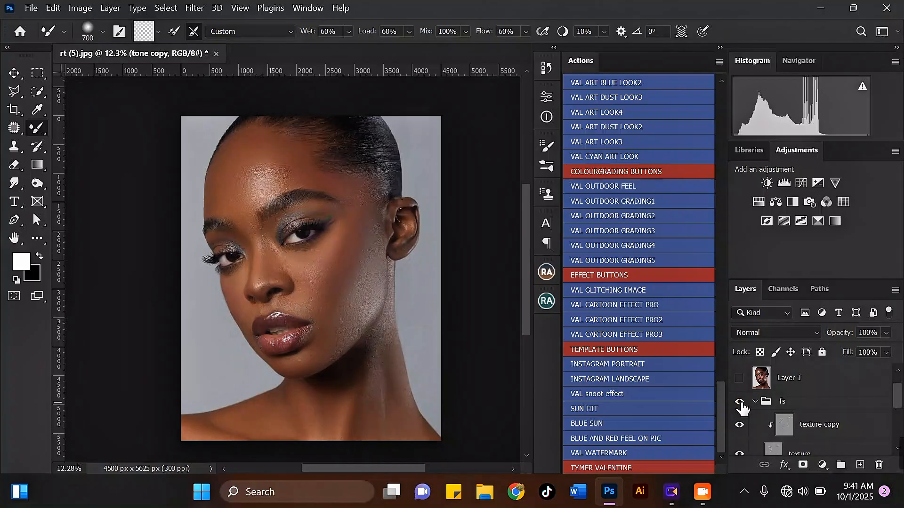
# - Smooth the lower cheek between the mouth corner and the jaw with a 500 px Mixer Brush
pyautogui.scroll(3, 337, 317)
pyautogui.press('[')
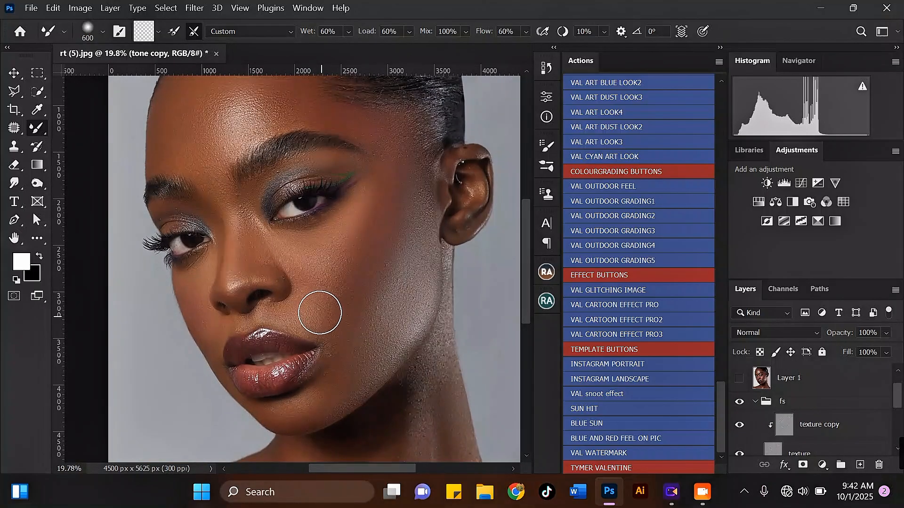
pyautogui.press('[')
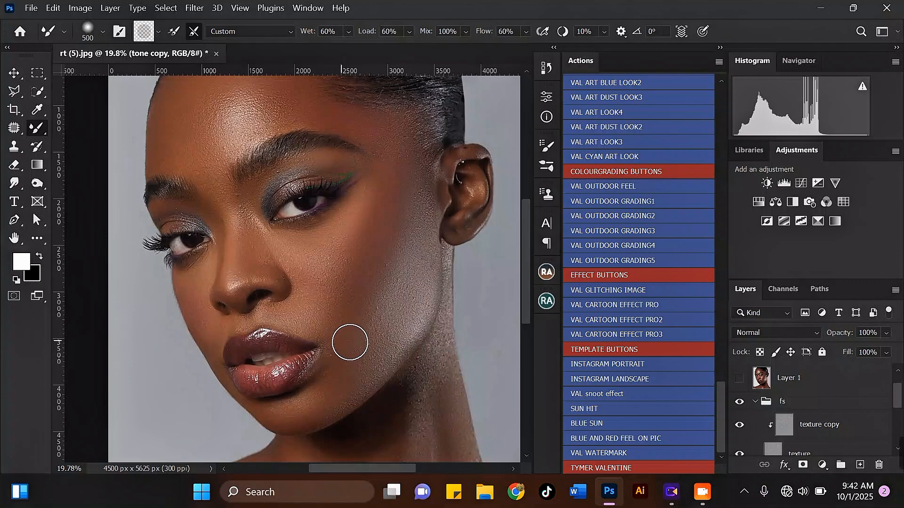
pyautogui.scroll(1, 392, 298)
pyautogui.press(']')
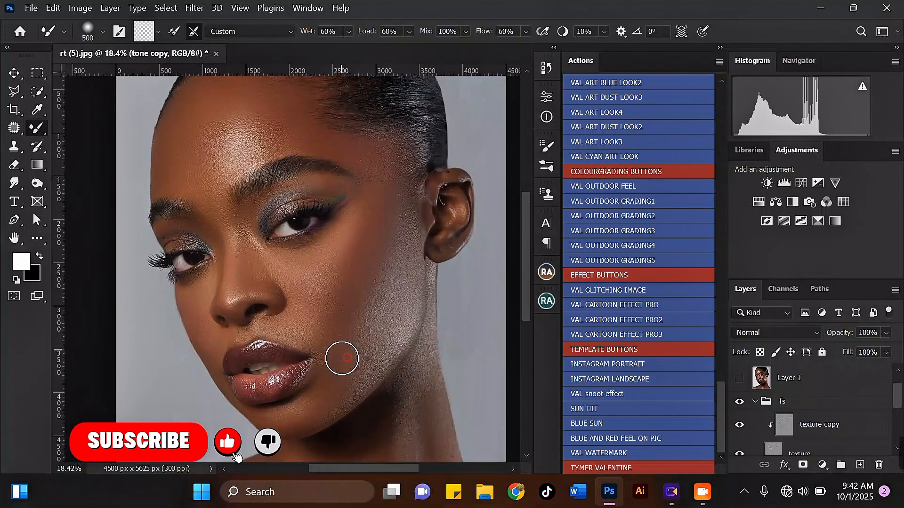
# - Blend the side of the neck below the jaw with a 400 px Mixer Brush
pyautogui.scroll(-1, 334, 317)
pyautogui.press('[')
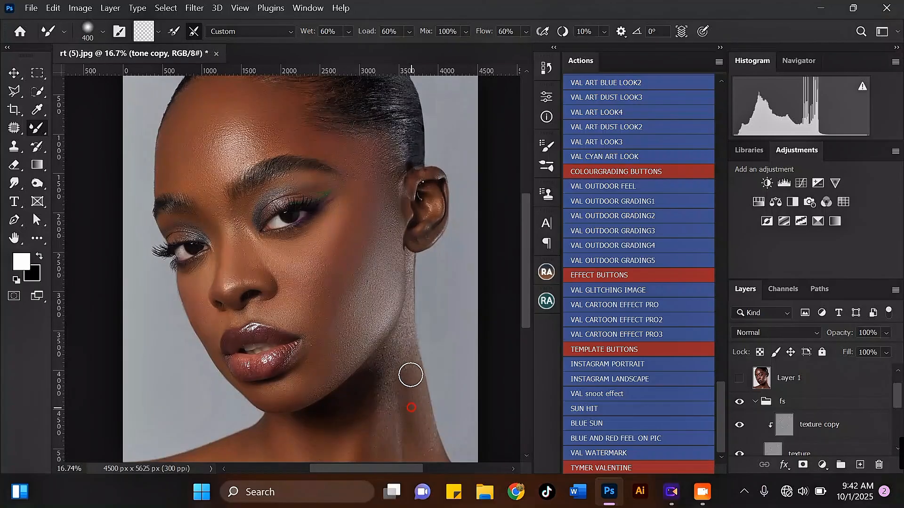
pyautogui.scroll(-1, 393, 364)
pyautogui.press('[')
# - Even out the temple and upper forehead, enlarging the Mixer Brush from 500 to 700 px
pyautogui.press(']')
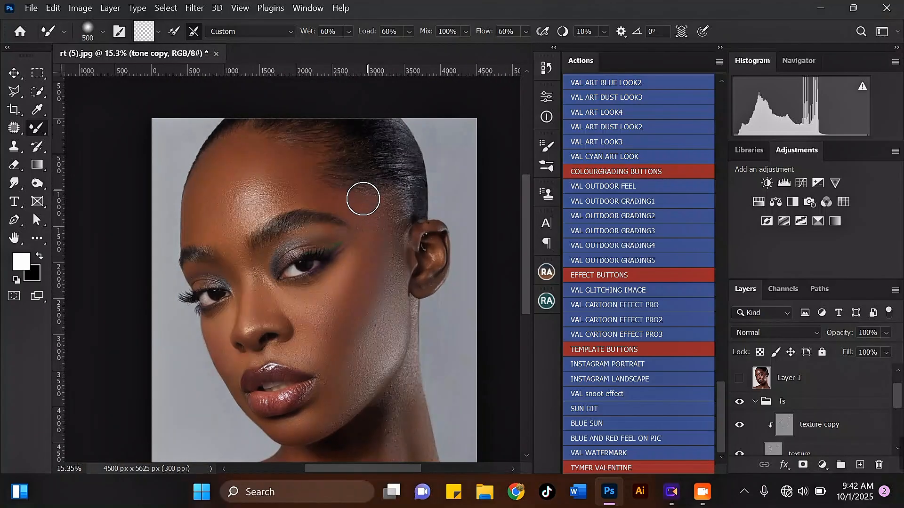
pyautogui.scroll(-1, 316, 177)
pyautogui.scroll(1, 301, 170)
pyautogui.press(']')
pyautogui.scroll(1, 286, 194)
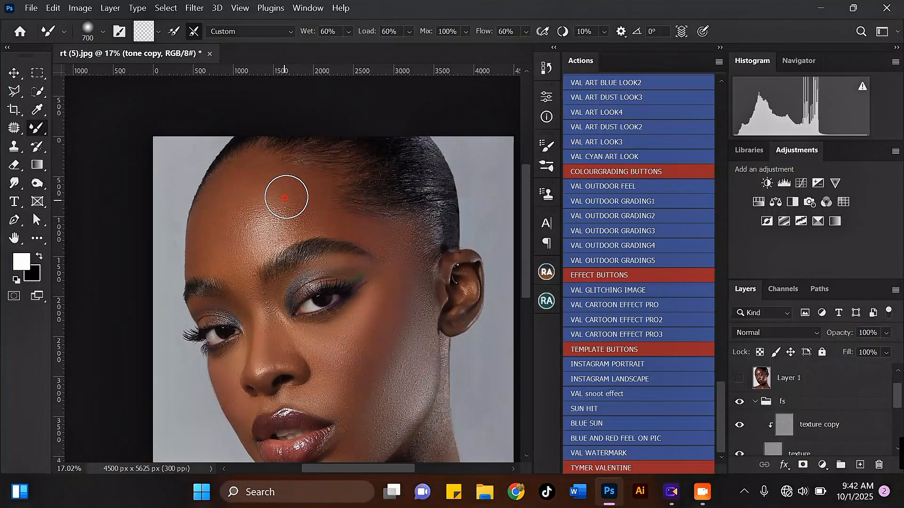
pyautogui.scroll(-1, 292, 204)
pyautogui.scroll(1, 383, 173)
pyautogui.scroll(1, 331, 81)
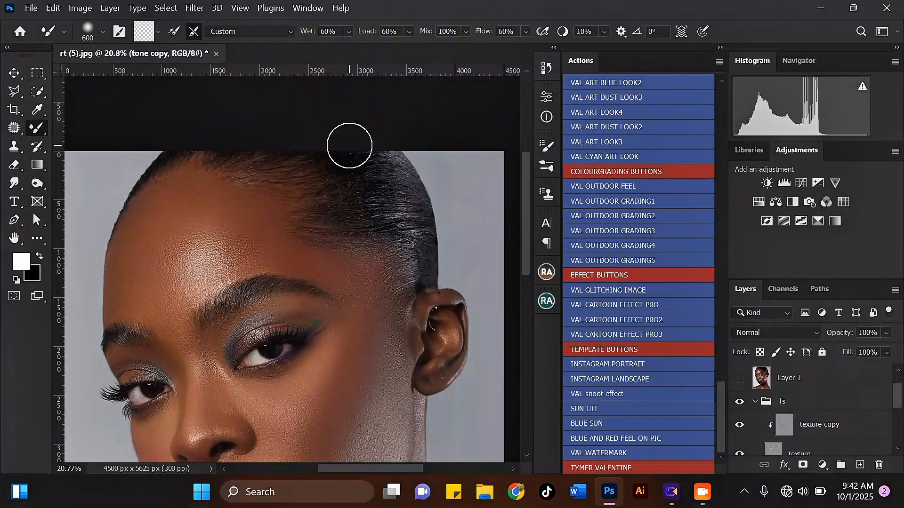
# - Blend the tones of the slicked-back hair above the temple with a 500 to 600 px Mixer Brush
pyautogui.press('[')
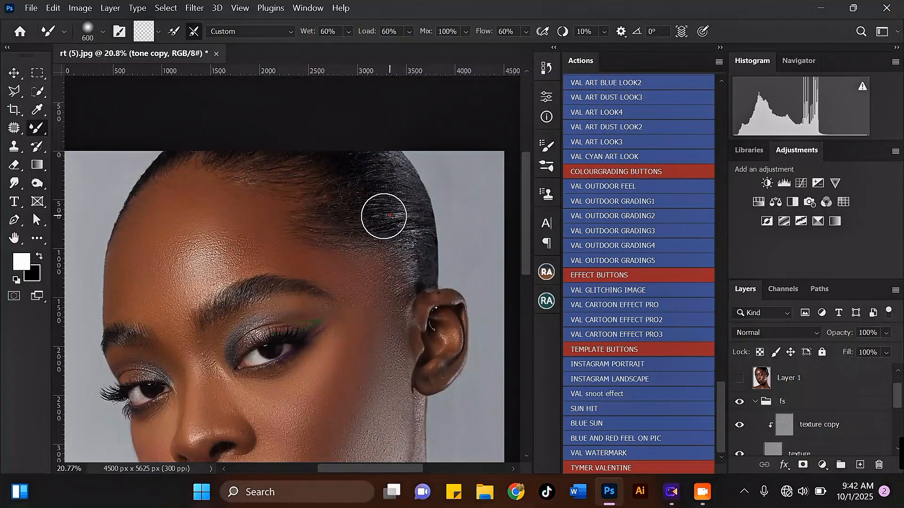
pyautogui.press(']')
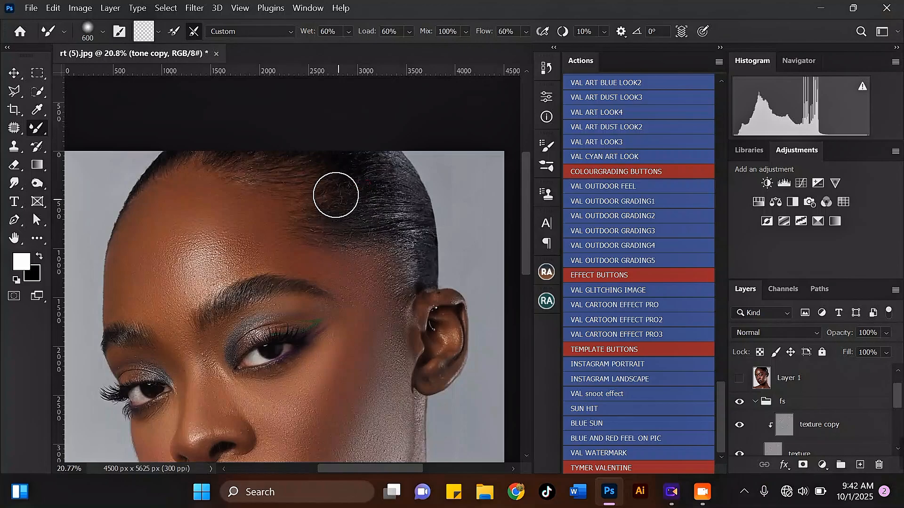
pyautogui.moveTo(337, 179)
pyautogui.mouseDown()
pyautogui.moveTo(397, 205)
pyautogui.moveTo(383, 214)
pyautogui.moveTo(396, 220)
pyautogui.moveTo(369, 224)
pyautogui.moveTo(403, 239)
pyautogui.moveTo(408, 229)
pyautogui.moveTo(378, 234)
pyautogui.moveTo(389, 261)
pyautogui.mouseUp()
pyautogui.press('[')
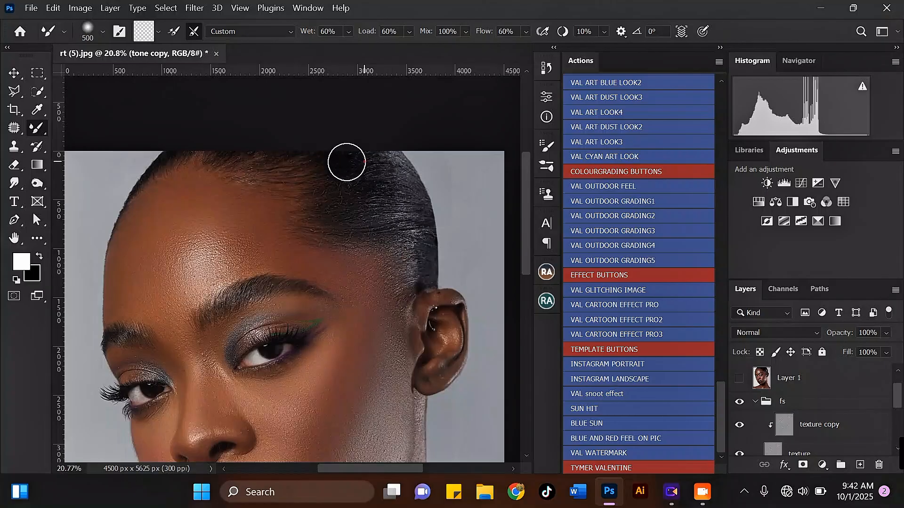
pyautogui.press(']')
pyautogui.moveTo(367, 171)
pyautogui.mouseDown()
pyautogui.moveTo(331, 184)
pyautogui.moveTo(323, 209)
pyautogui.mouseUp()
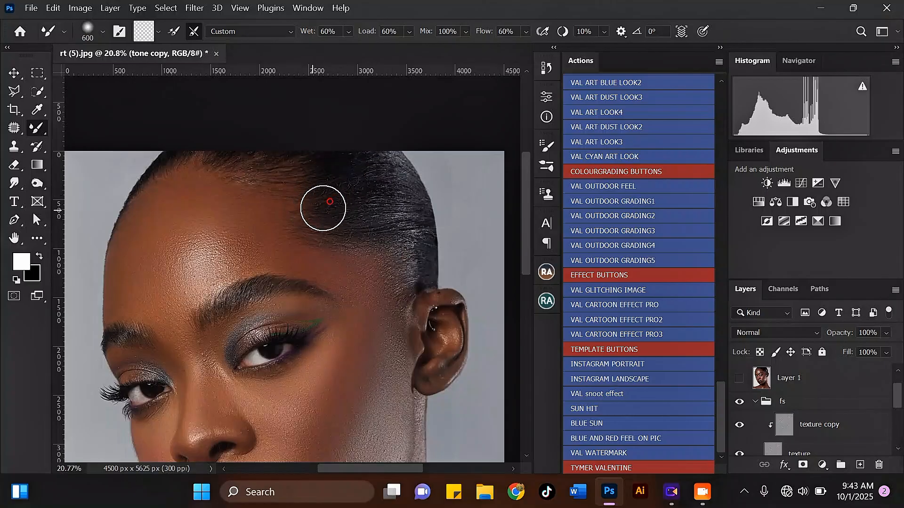
# - Blend the hairline at the top of the forehead with the Mixer Brush, reducing the brush size to 400 px
pyautogui.moveTo(246, 171)
pyautogui.mouseDown()
pyautogui.moveTo(300, 174)
pyautogui.moveTo(246, 154)
pyautogui.mouseUp()
pyautogui.press('[')
pyautogui.press('[')
pyautogui.press('[')
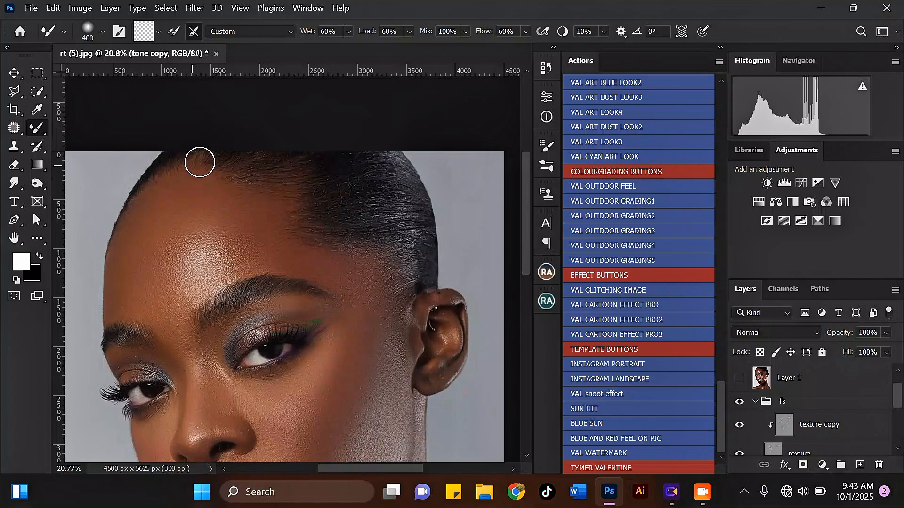
# - Even out the slicked-back hair and its edge at the temple with a 500 to 600 px Mixer Brush
pyautogui.press(']')
pyautogui.press(']')
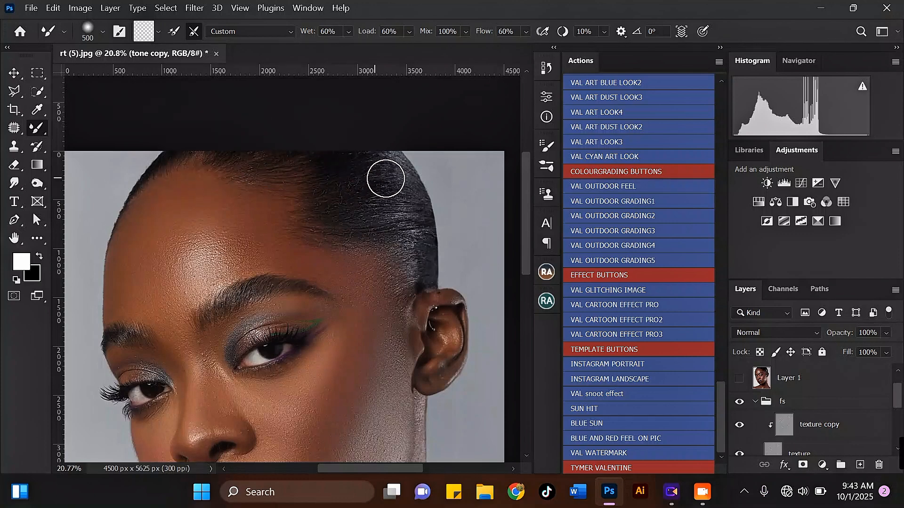
pyautogui.moveTo(385, 190)
pyautogui.mouseDown()
pyautogui.moveTo(406, 223)
pyautogui.moveTo(409, 250)
pyautogui.moveTo(394, 272)
pyautogui.moveTo(401, 281)
pyautogui.moveTo(390, 296)
pyautogui.moveTo(399, 254)
pyautogui.moveTo(345, 247)
pyautogui.moveTo(361, 255)
pyautogui.mouseUp()
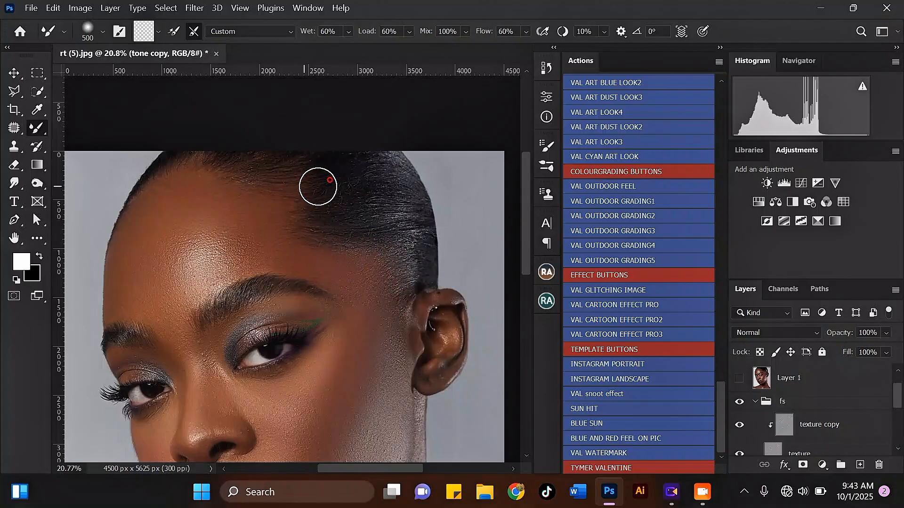
pyautogui.press(']')
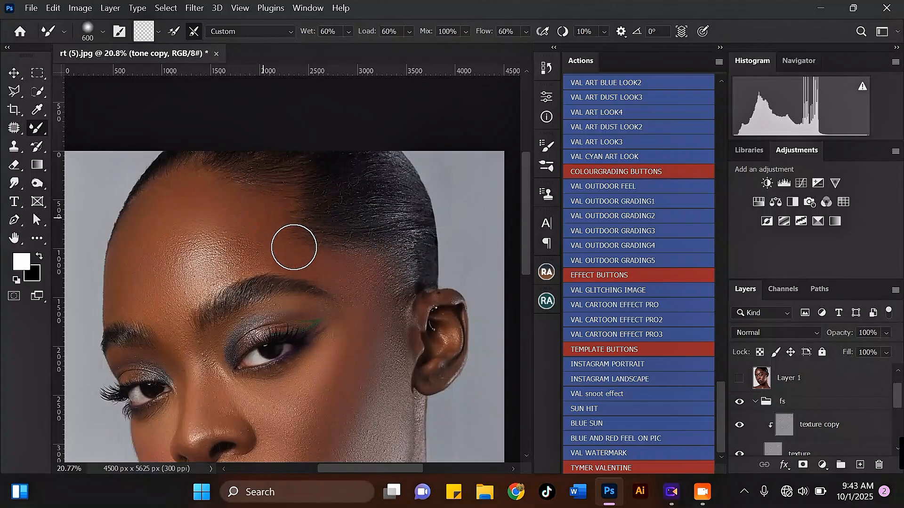
pyautogui.scroll(-3, 341, 324)
pyautogui.scroll(3, 344, 278)
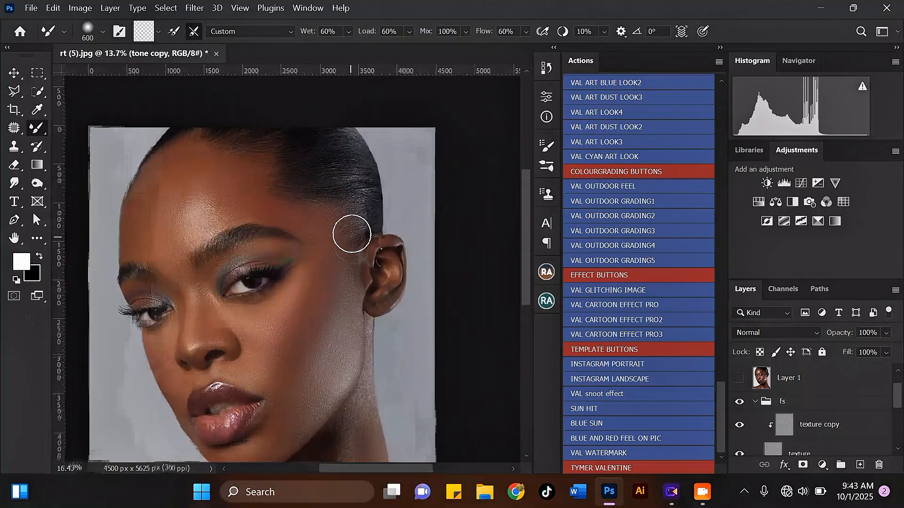
# - Blend the tones inside the ear with a 200 px Mixer Brush
pyautogui.press('[')
pyautogui.press('[')
pyautogui.press('[')
pyautogui.press('[')
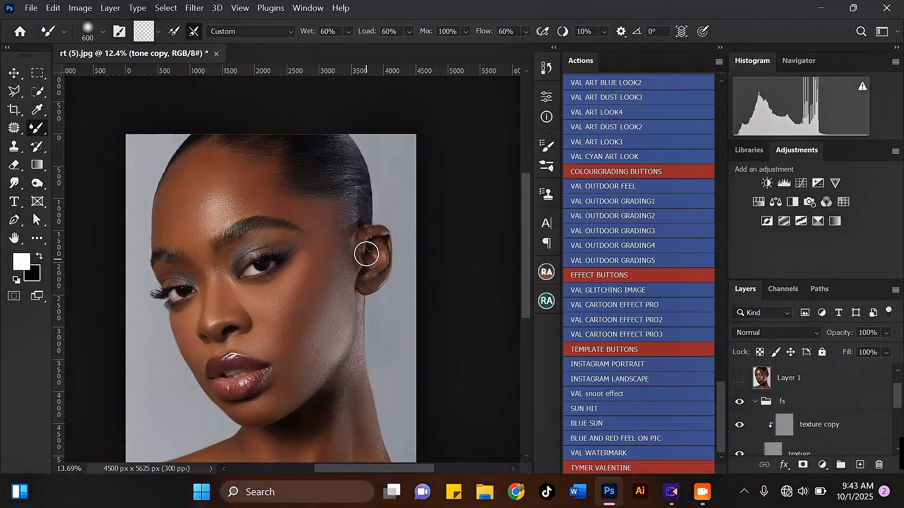
pyautogui.scroll(2, 360, 235)
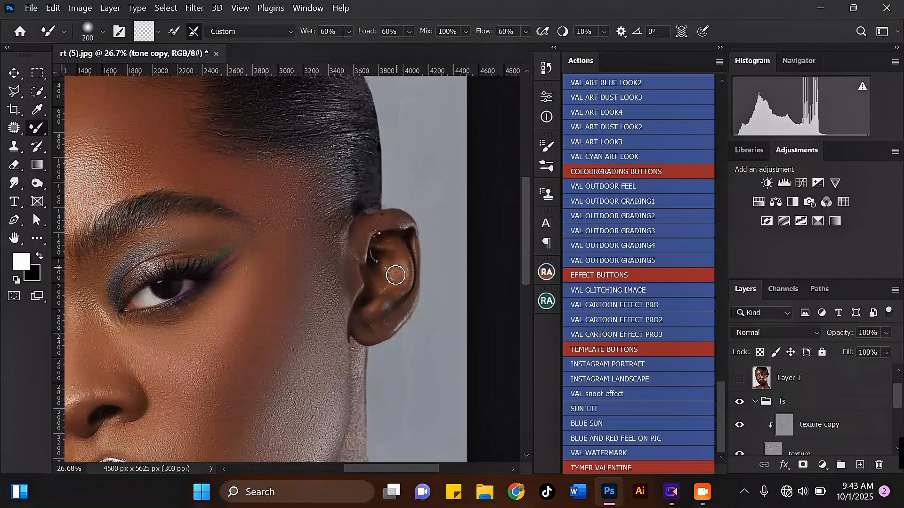
pyautogui.scroll(-4, 339, 226)
# - Smooth the skin between the temple and the ear with a 500 px Mixer Brush
pyautogui.press(']')
pyautogui.press(']')
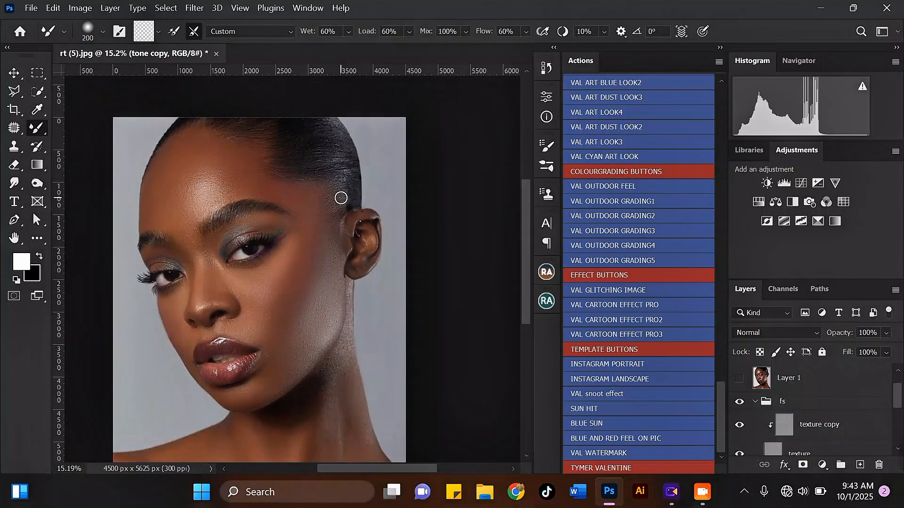
pyautogui.scroll(2, 337, 221)
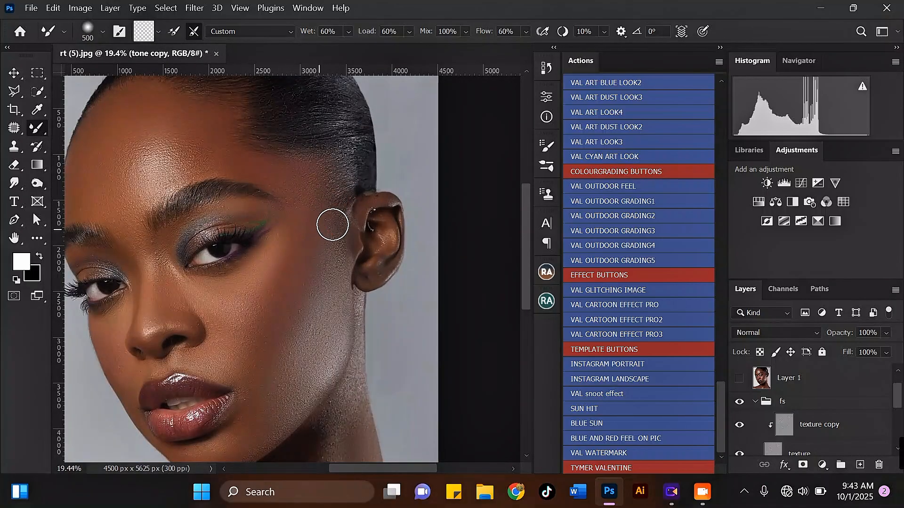
pyautogui.scroll(-3, 335, 214)
pyautogui.press(']')
# - Blend the skin between the eyebrows with a 250 to 300 px Mixer Brush
pyautogui.scroll(1, 204, 234)
pyautogui.scroll(2, 204, 234)
pyautogui.press('[')
pyautogui.press('[')
pyautogui.press('[')
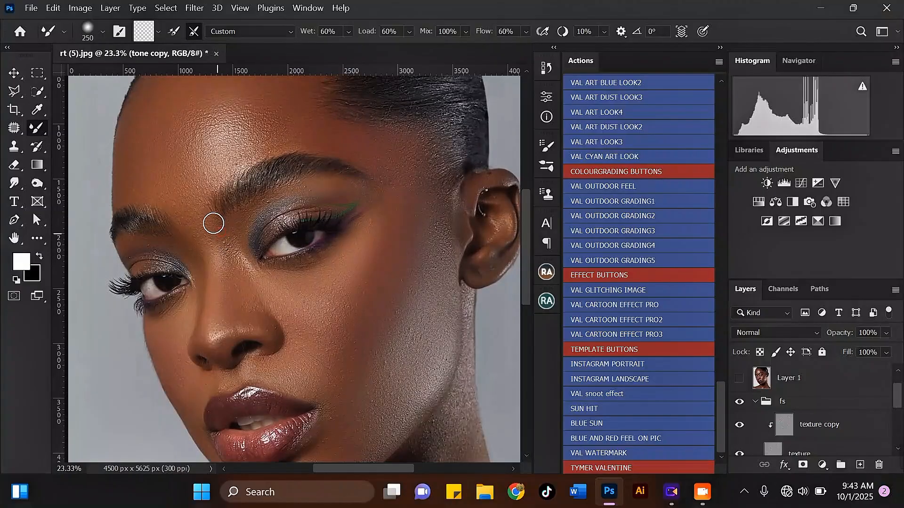
pyautogui.press(']')
pyautogui.scroll(-4, 246, 229)
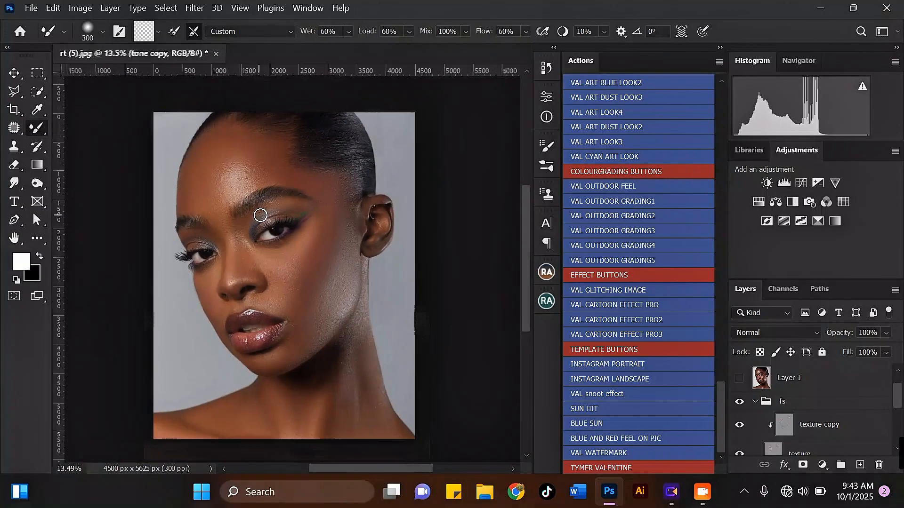
# - Smooth the chin and jaw below the mouth corner with a 400 px Mixer Brush
pyautogui.scroll(2, 265, 323)
pyautogui.scroll(2, 287, 327)
pyautogui.press(']')
pyautogui.press(']')
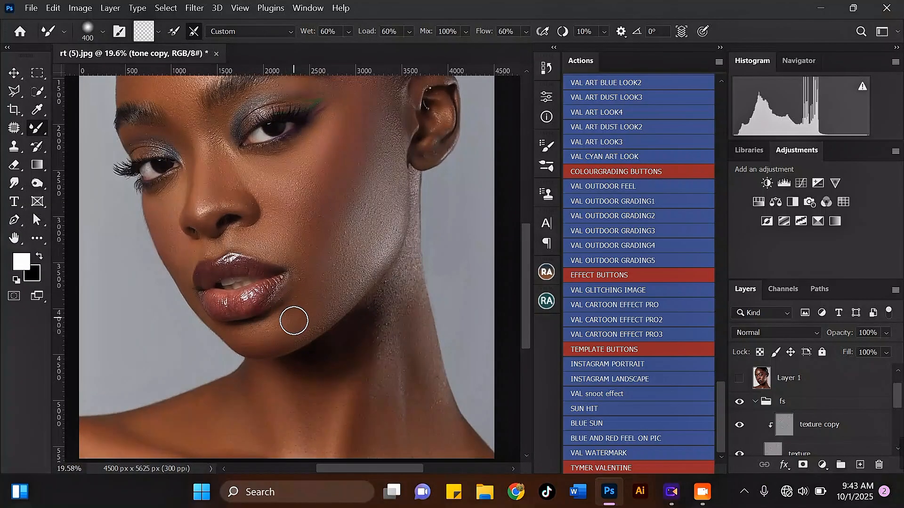
pyautogui.scroll(-3, 299, 299)
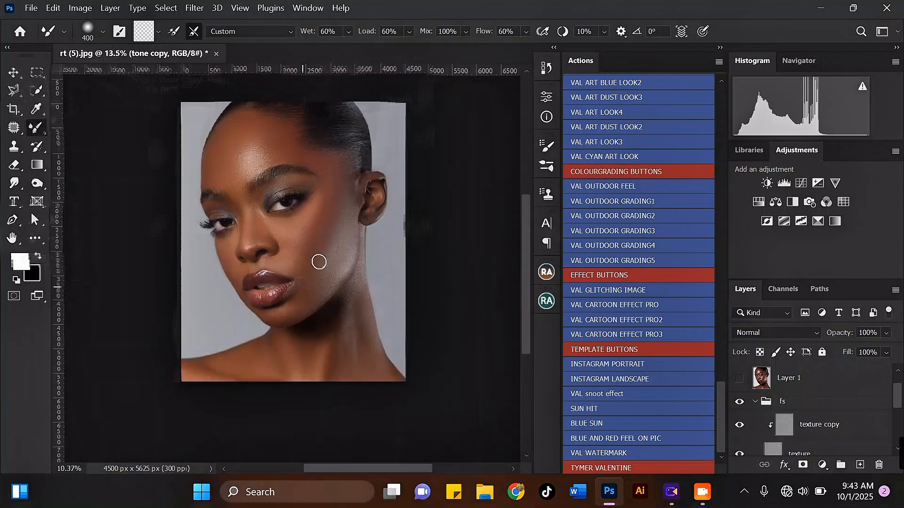
# - Blend the cheek between the mouth corner and the jawline with a 500 to 600 px Mixer Brush
pyautogui.scroll(3, 294, 258)
pyautogui.press(']')
pyautogui.press(']')
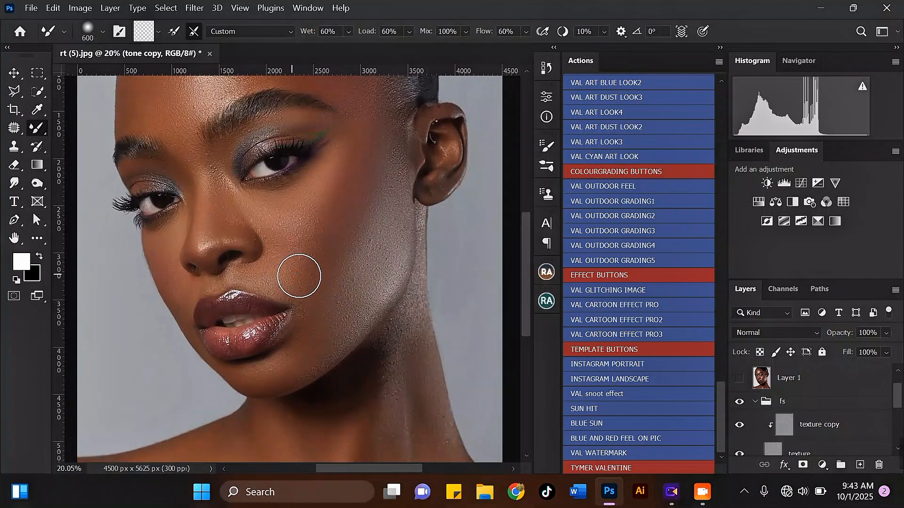
pyautogui.press('[')
pyautogui.press(']')
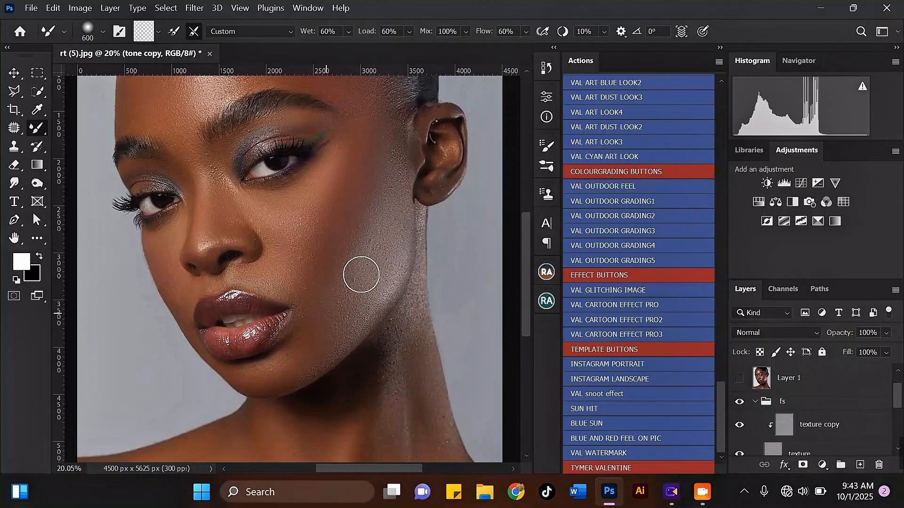
pyautogui.scroll(-3, 361, 274)
pyautogui.press('[')
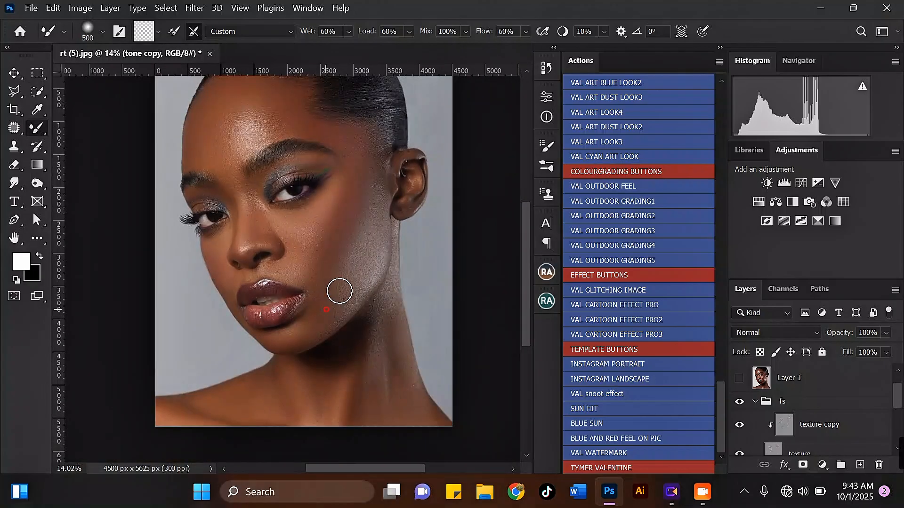
# - Even out the side of the face between the outer eye and the ear with a 600 px Mixer Brush
pyautogui.scroll(-3, 353, 264)
pyautogui.scroll(2, 365, 220)
pyautogui.press(']')
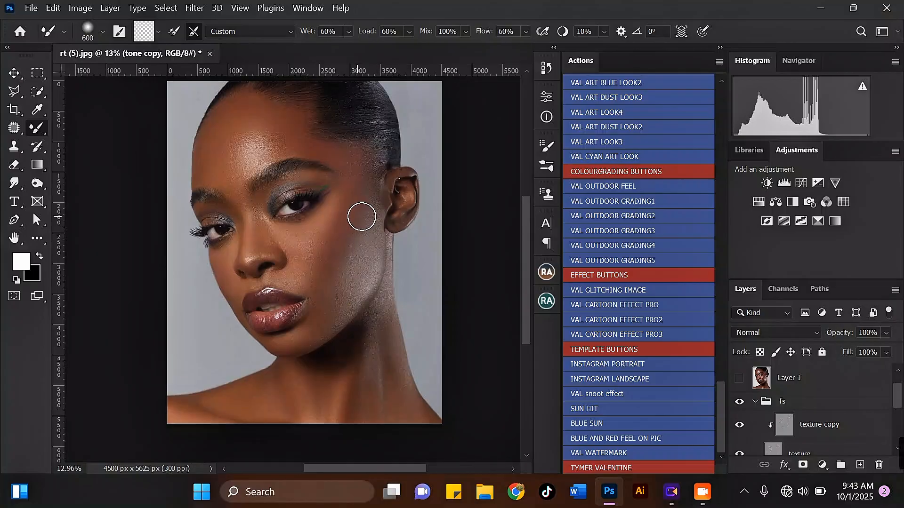
pyautogui.scroll(1, 374, 235)
pyautogui.scroll(-1, 358, 256)
pyautogui.press(']')
pyautogui.press(']')
# - Blend the forehead highlight and the cheek beneath the eye with a 300 to 500 px Mixer Brush
pyautogui.scroll(3, 258, 151)
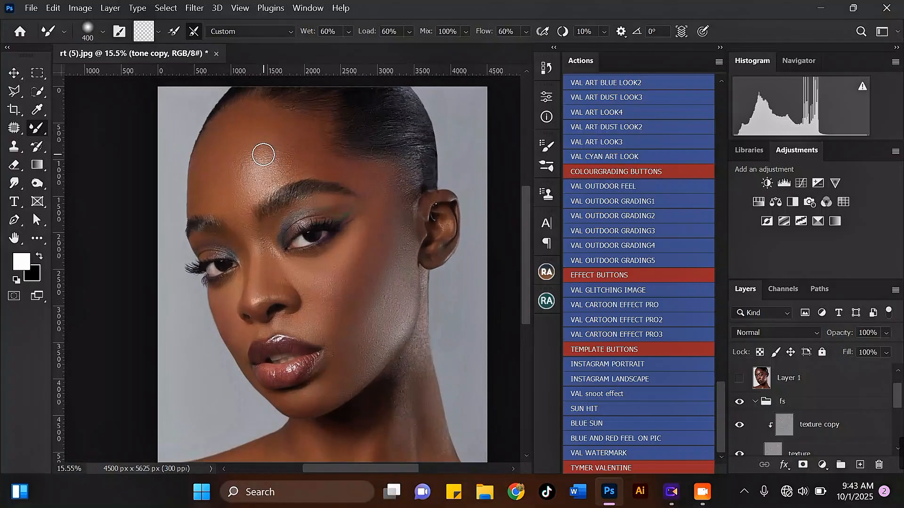
pyautogui.moveTo(240, 202)
pyautogui.mouseDown()
pyautogui.moveTo(290, 171)
pyautogui.moveTo(285, 133)
pyautogui.moveTo(281, 146)
pyautogui.moveTo(315, 163)
pyautogui.mouseUp()
pyautogui.scroll(2, 329, 330)
pyautogui.scroll(1, 349, 334)
pyautogui.press('[')
pyautogui.press('[')
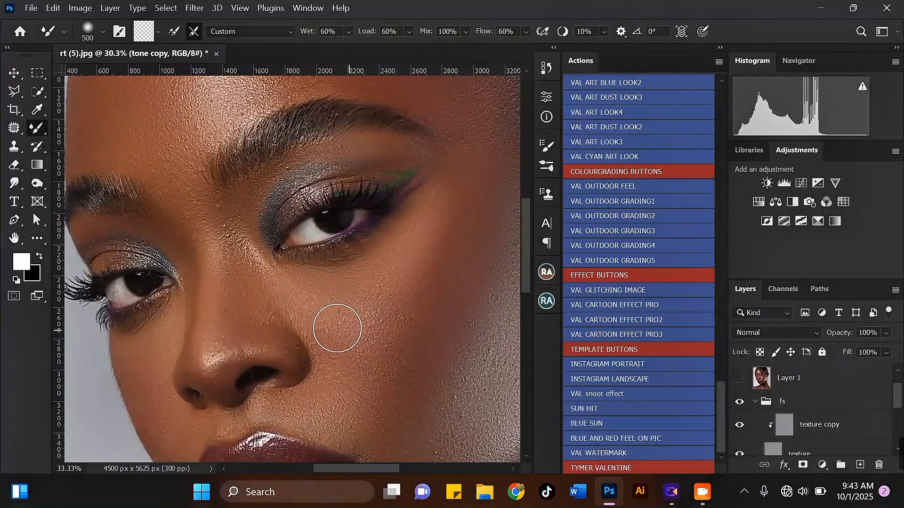
pyautogui.press('[')
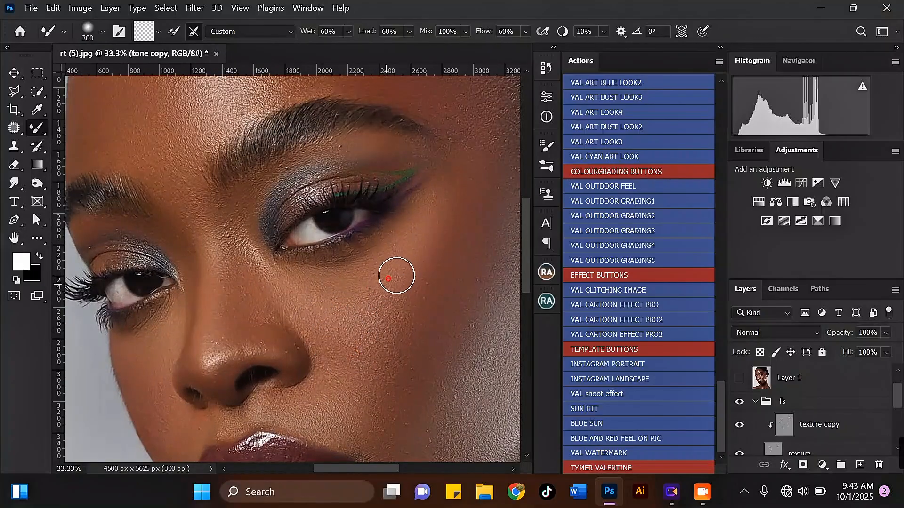
pyautogui.scroll(-3, 413, 244)
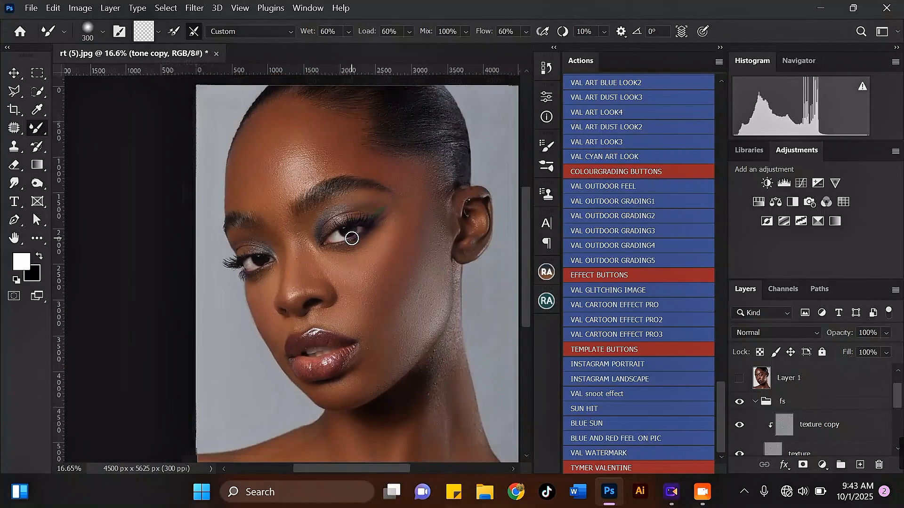
# - Smooth the skin beside the upper lip and mouth corner with a 400 px Mixer Brush, then enlarge the brush to 500 px
pyautogui.scroll(2, 369, 303)
pyautogui.press(']')
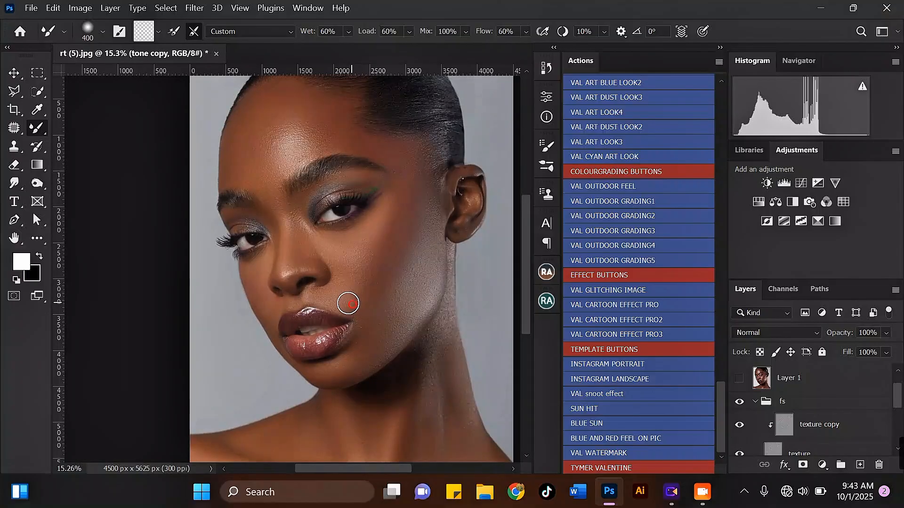
pyautogui.scroll(-5, 304, 281)
pyautogui.press(']')
pyautogui.scroll(2, 305, 288)
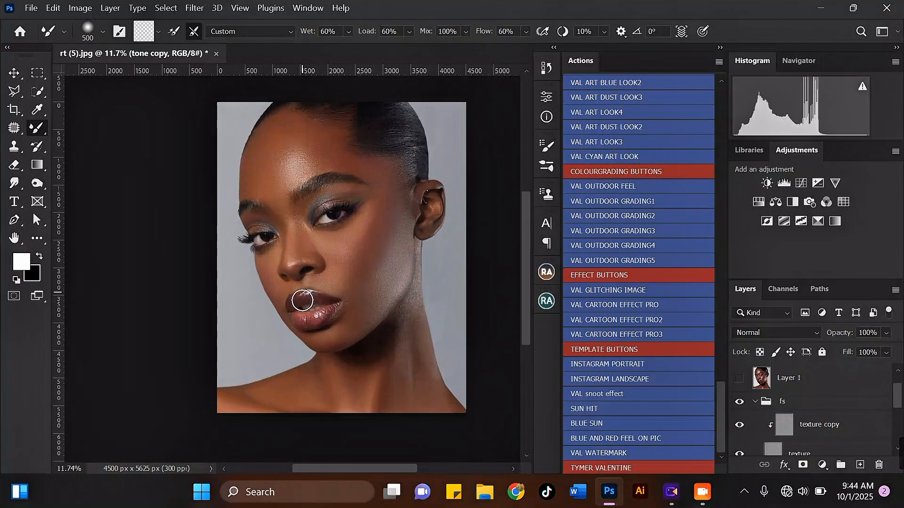
pyautogui.scroll(2, 318, 135)
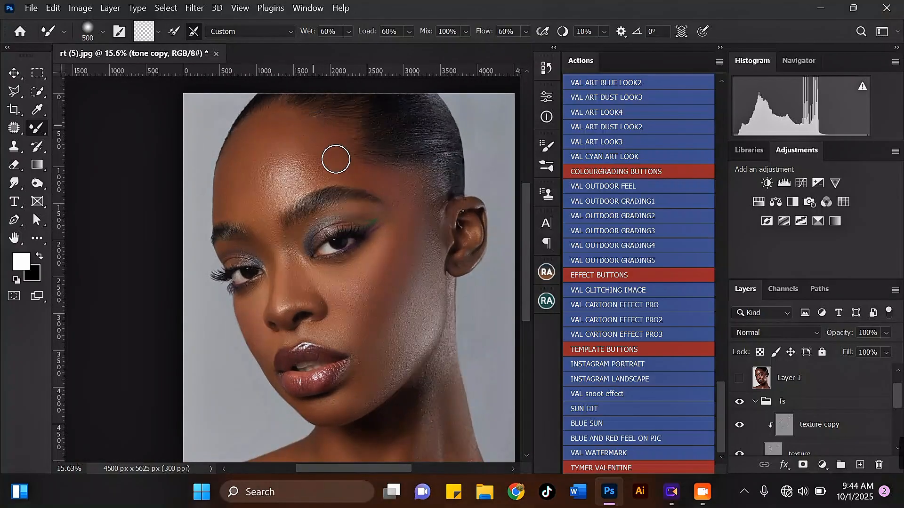
# - Toggle the visibility of the fs group off and on to compare the portrait before and after retouching
pyautogui.scroll(-1, 334, 155)
pyautogui.scroll(-2, 321, 150)
pyautogui.scroll(3, 308, 113)
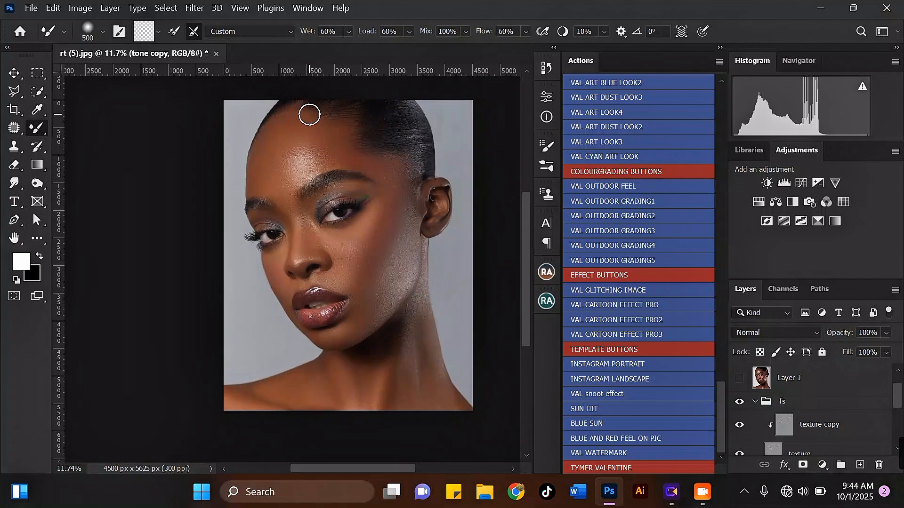
pyautogui.scroll(-2, 323, 157)
pyautogui.scroll(3, 323, 157)
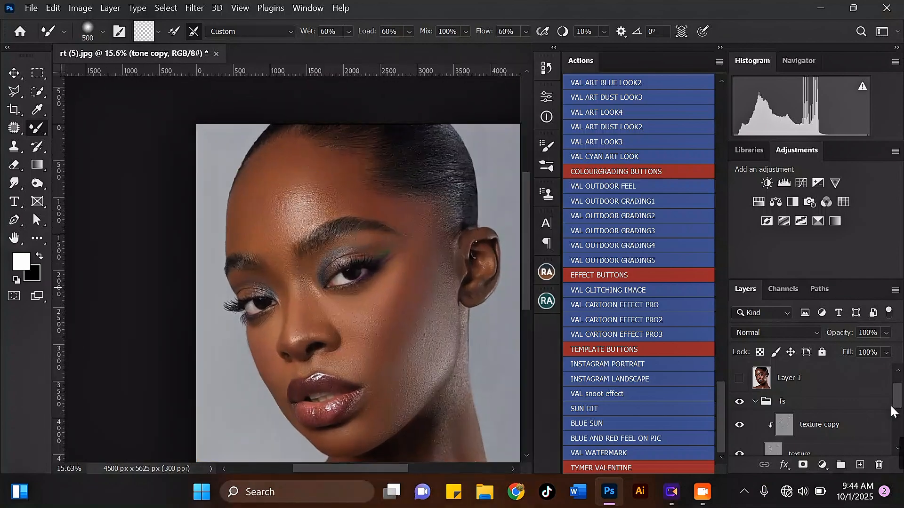
pyautogui.click(739, 404)
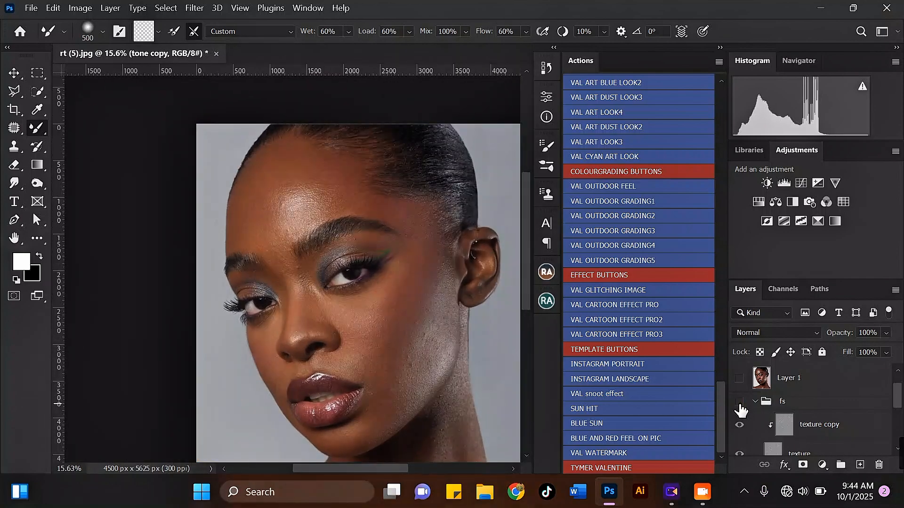
pyautogui.click(739, 404)
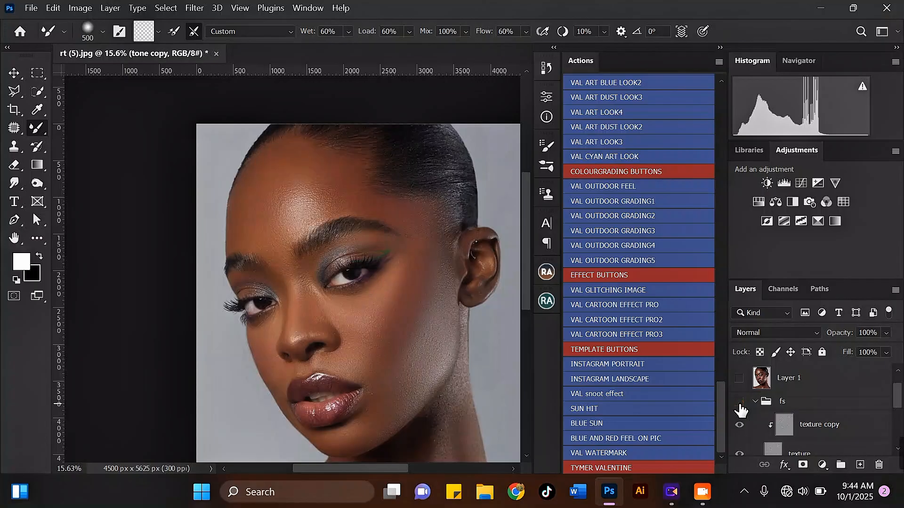
pyautogui.click(740, 404)
pyautogui.click(739, 404)
# - Examine the blended skin up close across the jaw, neck, cheek, nose, forehead and temple hairline
pyautogui.scroll(5, 431, 394)
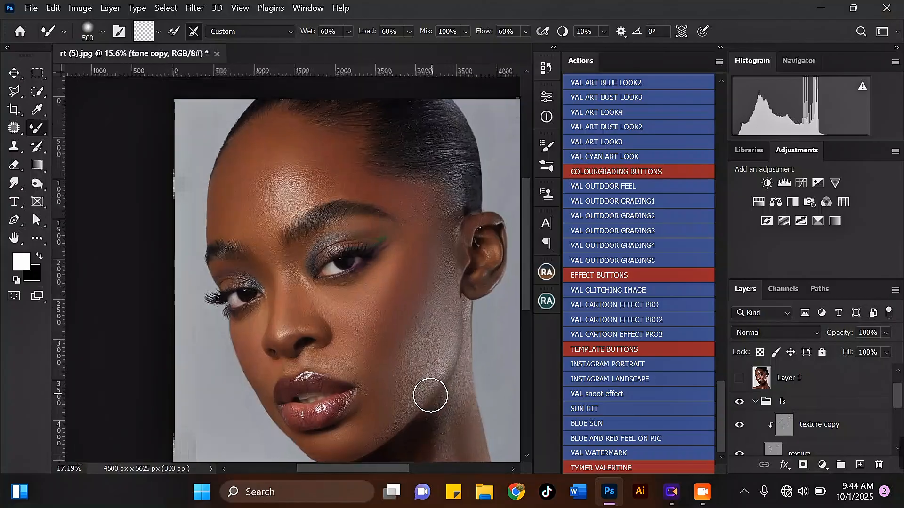
pyautogui.scroll(-2, 346, 122)
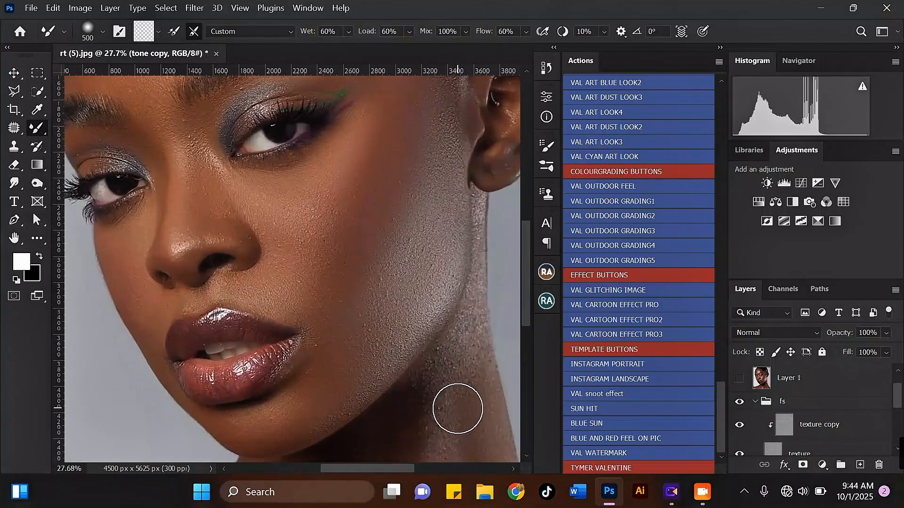
pyautogui.scroll(3, 454, 408)
pyautogui.scroll(-2, 379, 97)
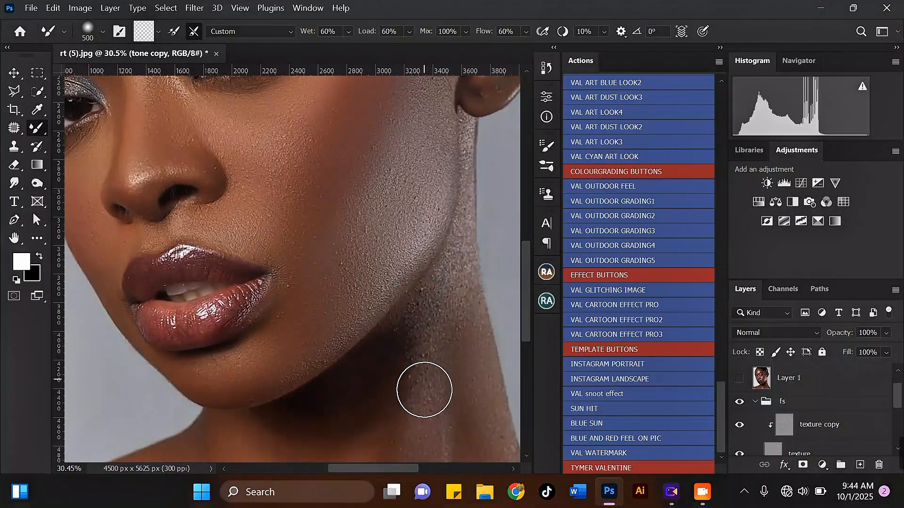
pyautogui.scroll(3, 419, 381)
pyautogui.scroll(-3, 302, 156)
pyautogui.scroll(2, 228, 141)
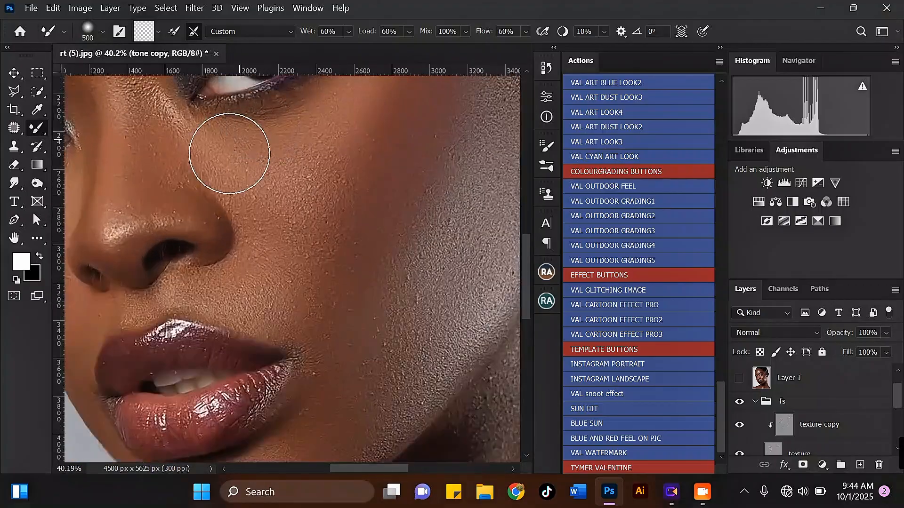
pyautogui.scroll(2, 335, 302)
pyautogui.scroll(-2, 259, 222)
pyautogui.scroll(2, 218, 192)
pyautogui.scroll(-3, 263, 329)
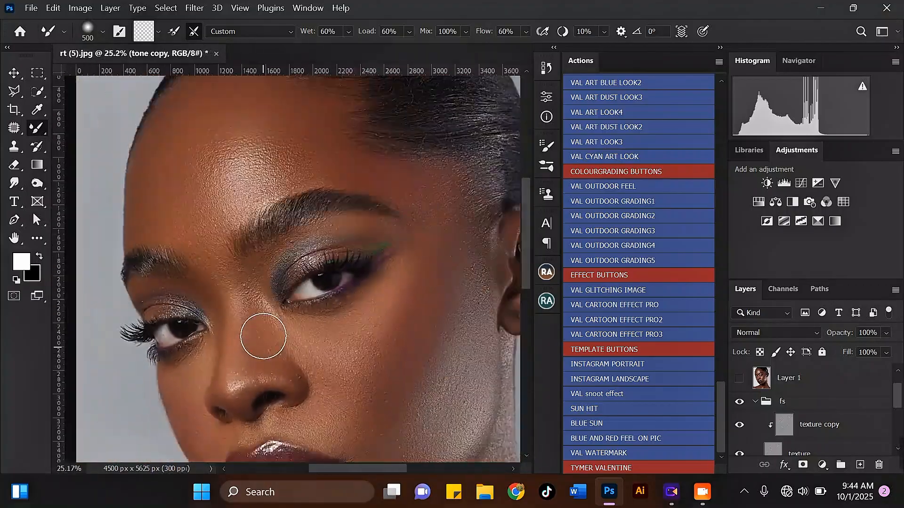
pyautogui.scroll(2, 416, 202)
pyautogui.scroll(-2, 416, 201)
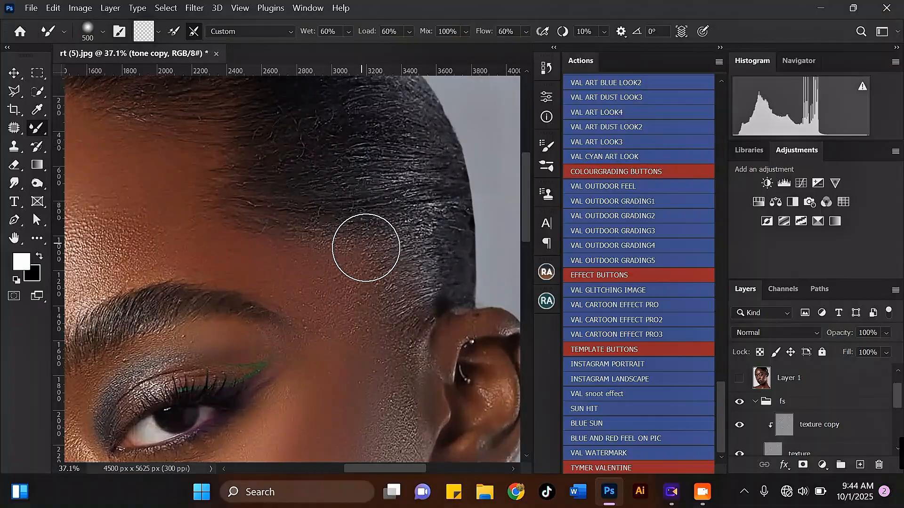
pyautogui.scroll(-3, 357, 141)
pyautogui.scroll(-2, 355, 152)
pyautogui.scroll(4, 337, 307)
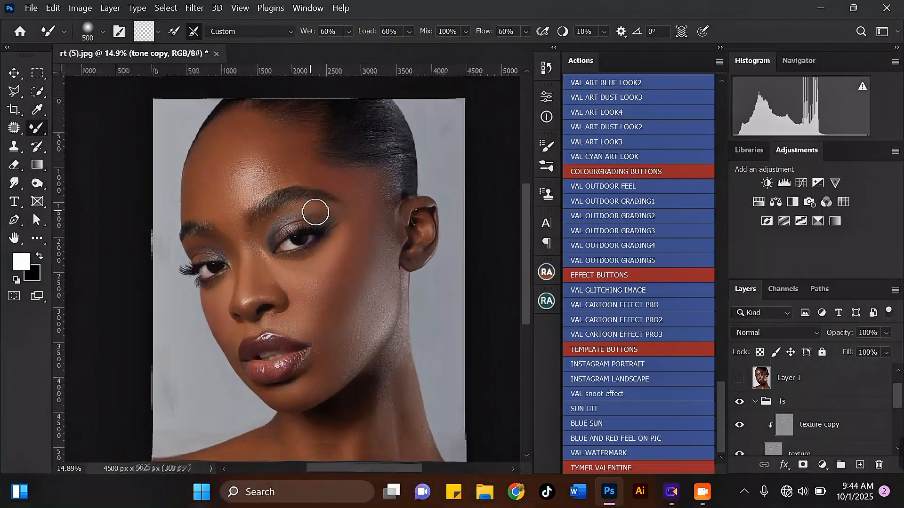
# - Select the texture copy layer in the fs group and set up the Clone Stamp with a hard round brush at 100% hardness
pyautogui.scroll(2, 273, 154)
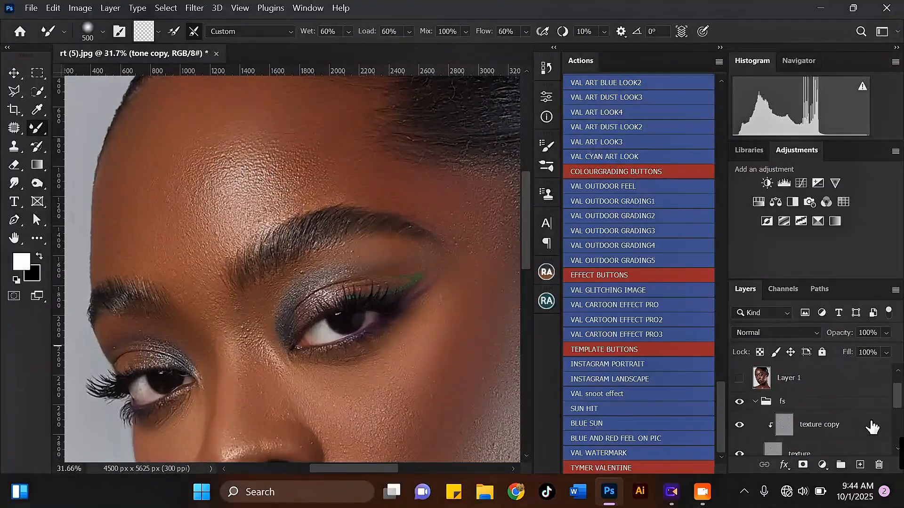
pyautogui.scroll(-2, 900, 400)
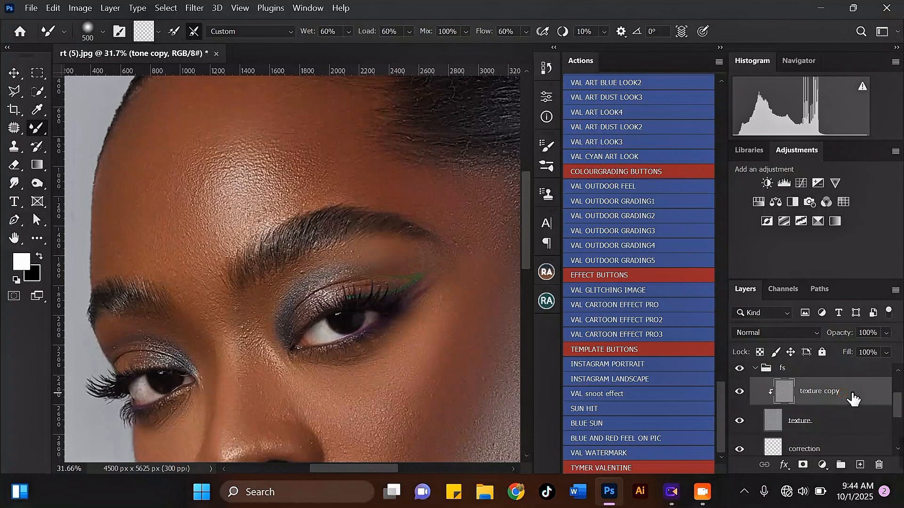
pyautogui.click(861, 395)
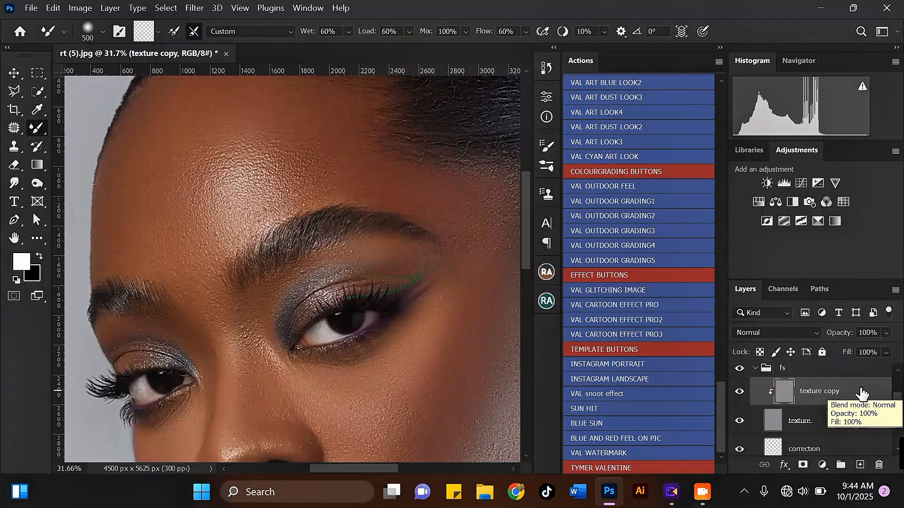
pyautogui.click(13, 147)
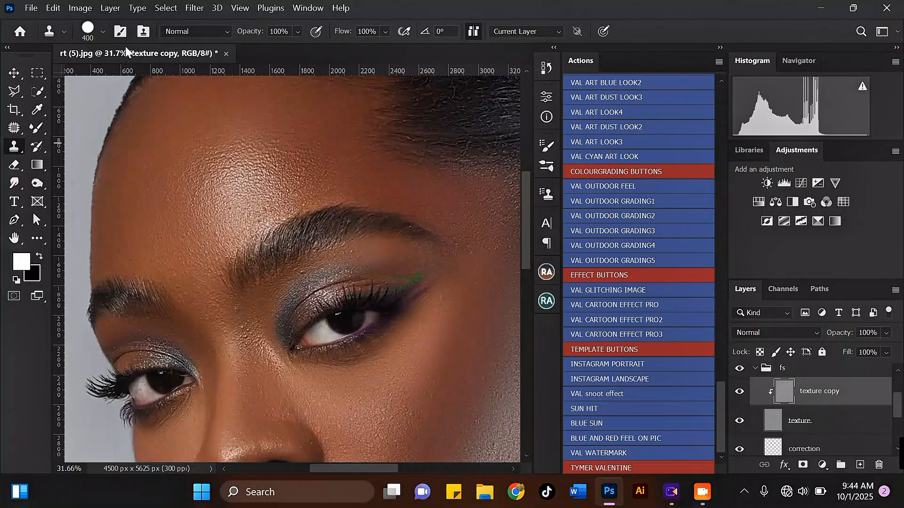
pyautogui.click(101, 33)
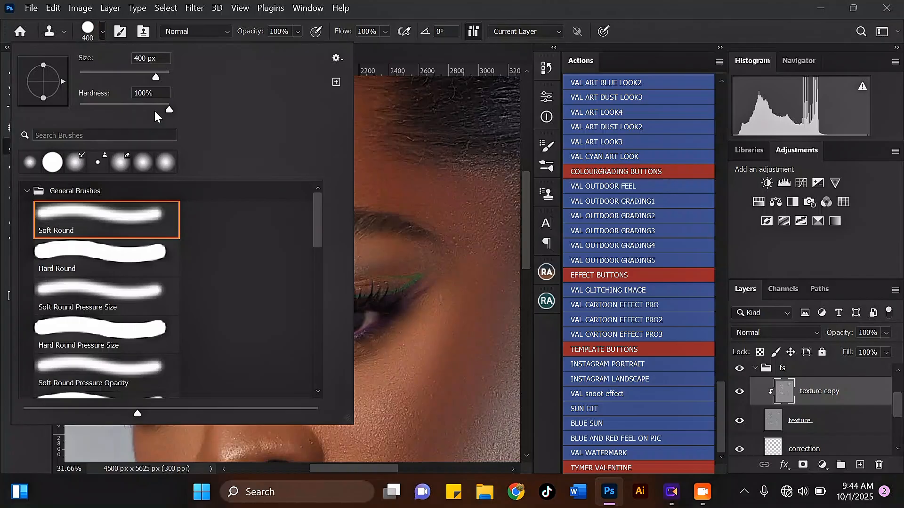
pyautogui.moveTo(164, 111)
pyautogui.mouseDown()
pyautogui.moveTo(171, 120)
pyautogui.moveTo(133, 117)
pyautogui.moveTo(160, 121)
pyautogui.moveTo(173, 109)
pyautogui.mouseUp()
pyautogui.click(406, 55)
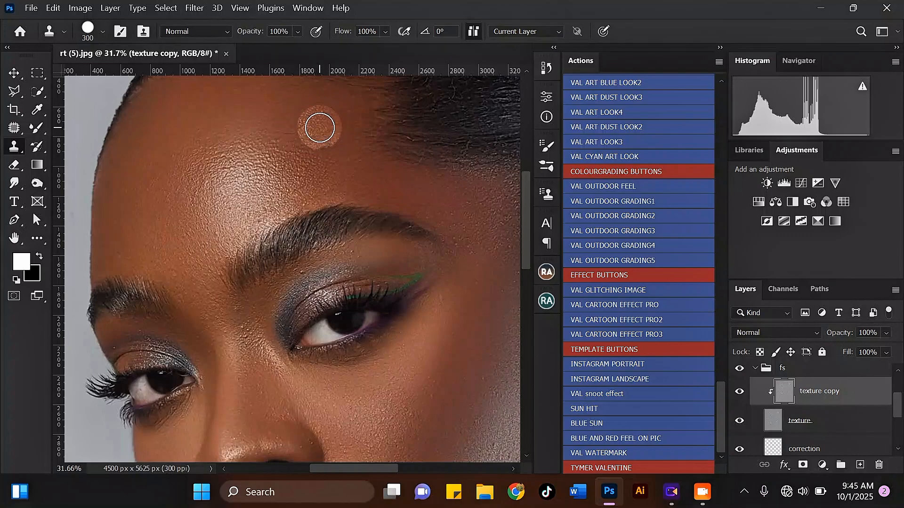
# - Reduce the Clone Stamp brush to 60 px and clone clean texture over the skin between the eyebrow and eyelid
pyautogui.press('[')
pyautogui.press('[')
pyautogui.press('[')
pyautogui.press('[')
pyautogui.press('[')
pyautogui.press('[')
pyautogui.press('[')
pyautogui.press('[')
pyautogui.press('[')
pyautogui.press('[')
pyautogui.press('[')
pyautogui.scroll(1, 321, 260)
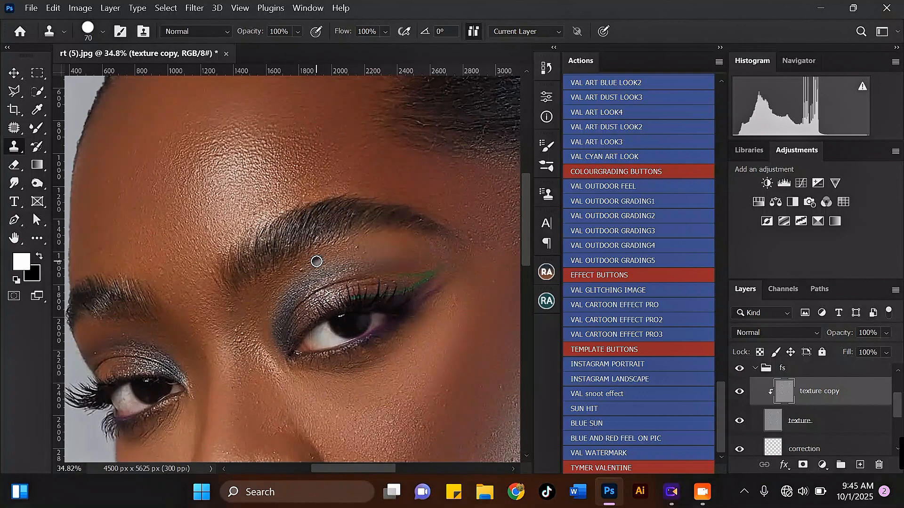
pyautogui.scroll(2, 317, 266)
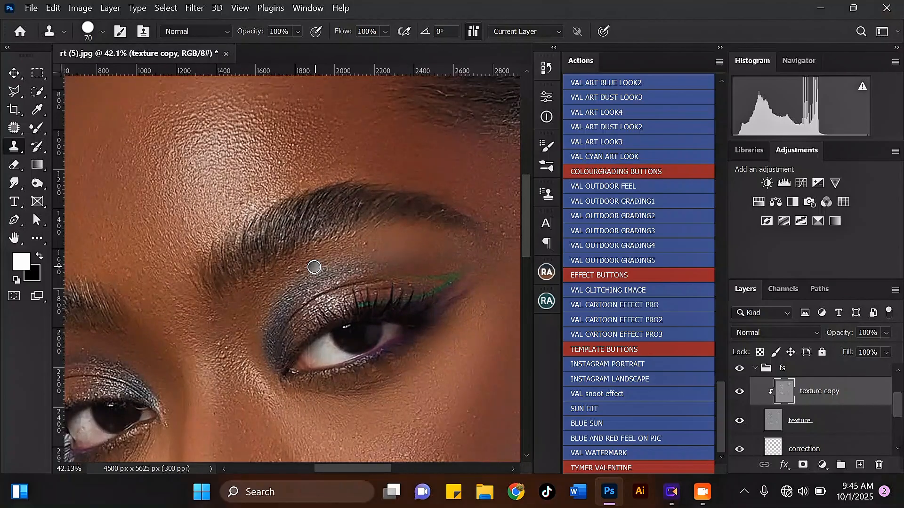
pyautogui.scroll(1, 308, 267)
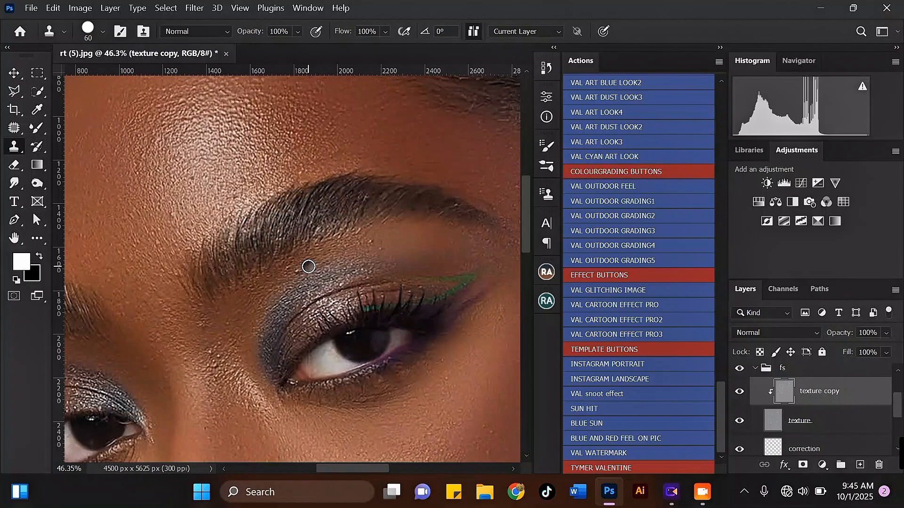
pyautogui.scroll(1, 308, 266)
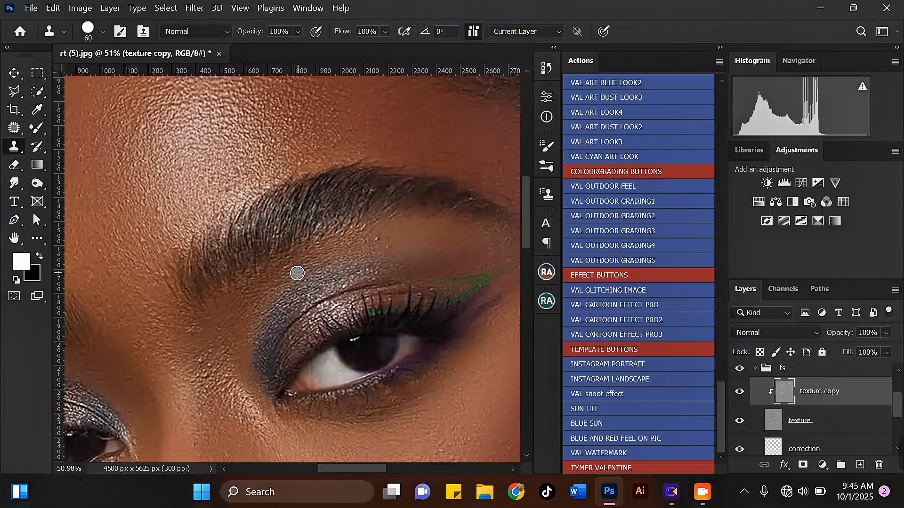
pyautogui.moveTo(298, 273); pyautogui.dragTo(311, 271)
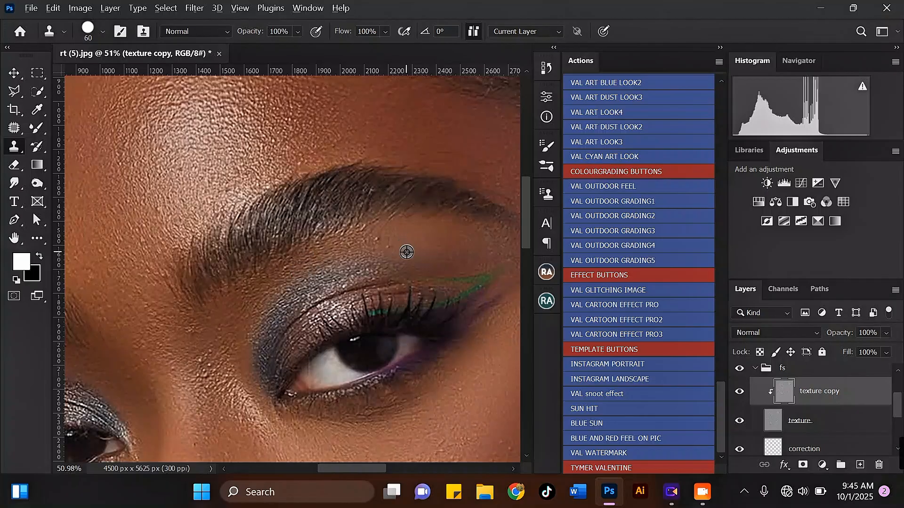
# - Clone clean skin texture over the bumps between the inner eyebrow and the bridge of the nose
pyautogui.scroll(-1, 273, 319)
pyautogui.scroll(1, 256, 322)
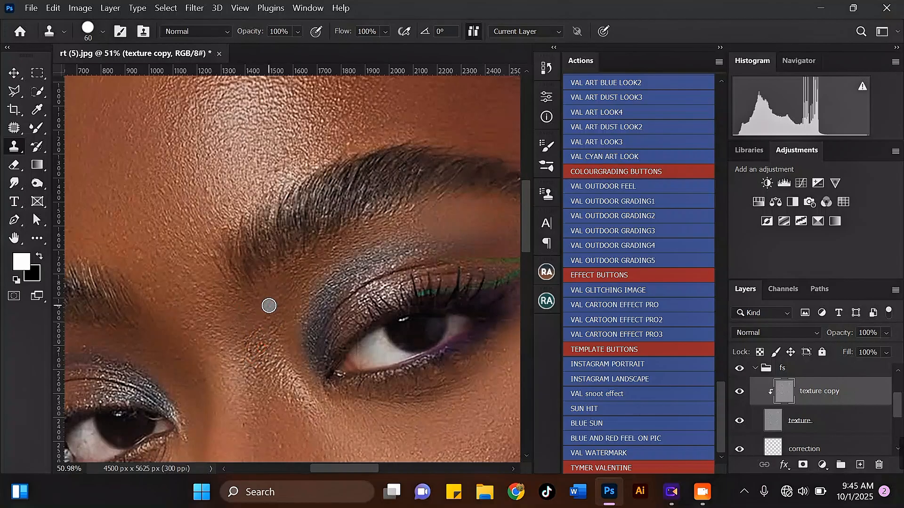
pyautogui.click(254, 329)
pyautogui.click(252, 352)
pyautogui.click(265, 353)
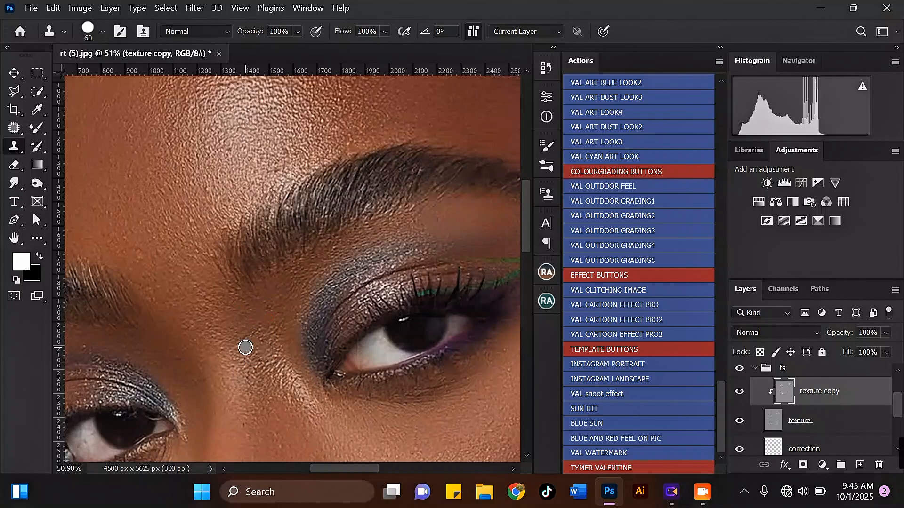
pyautogui.scroll(-2, 242, 306)
pyautogui.scroll(1, 215, 236)
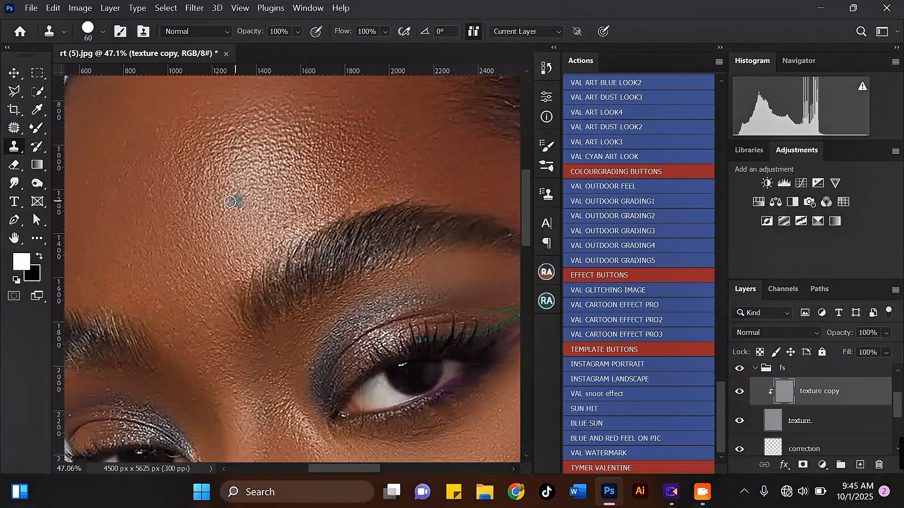
# - Sample clean skin beside the tail of the eyebrow and clone it over the spots on the temple
pyautogui.scroll(-3, 216, 207)
pyautogui.scroll(4, 434, 253)
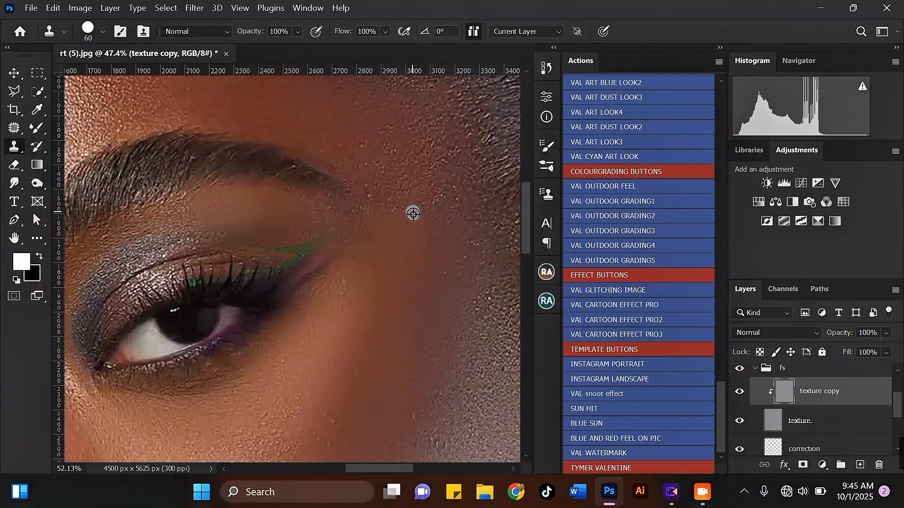
pyautogui.keyDown('alt'); pyautogui.click(412, 214); pyautogui.keyUp('alt')
pyautogui.click(368, 161)
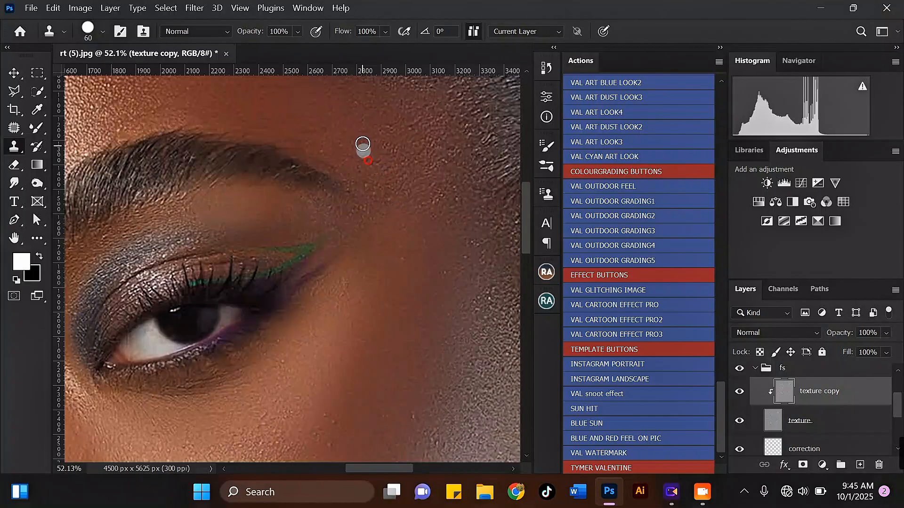
pyautogui.click(392, 126)
pyautogui.click(472, 238)
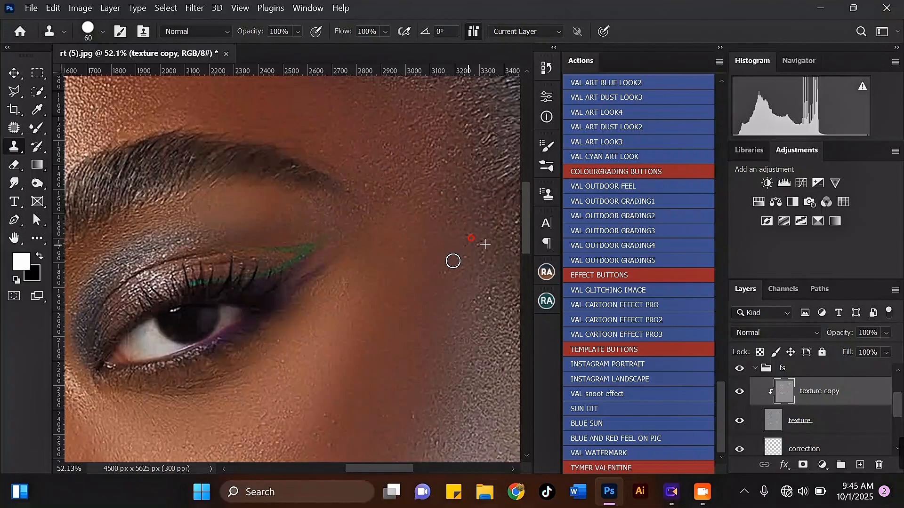
# - Clone clean texture over the rough spots on the side of the face in front of the ear
pyautogui.scroll(-3, 289, 228)
pyautogui.scroll(2, 427, 297)
pyautogui.keyDown('alt'); pyautogui.click(423, 289); pyautogui.keyUp('alt')
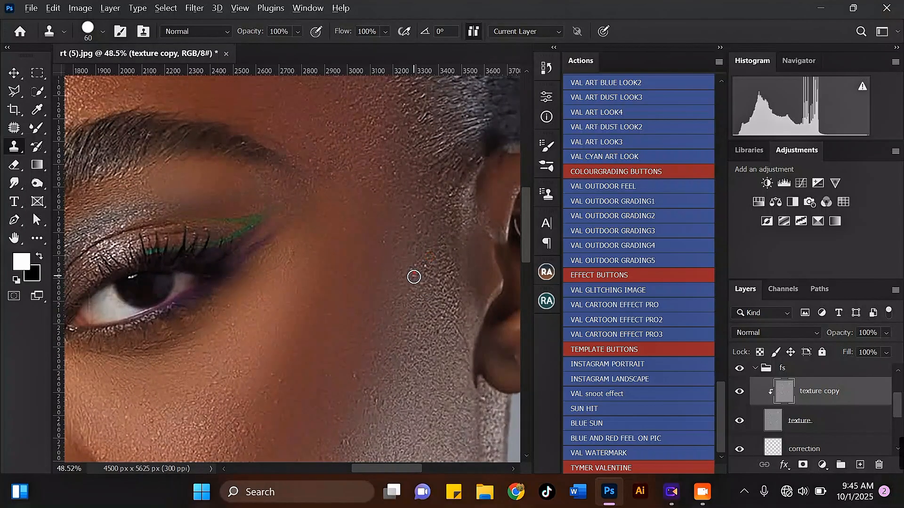
pyautogui.moveTo(417, 269); pyautogui.dragTo(416, 283)
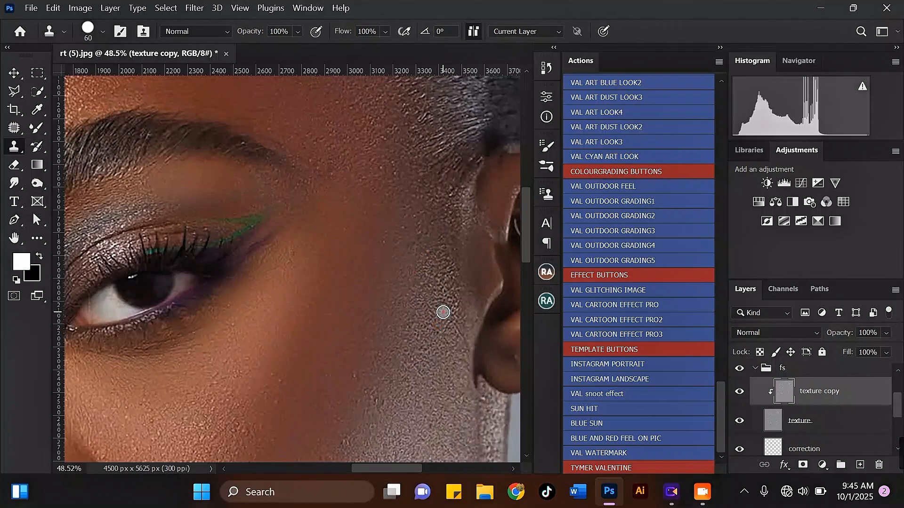
# - Sample clean skin on the outer cheek and clone it over the blemishes between the cheekbone and jaw
pyautogui.scroll(-3, 339, 162)
pyautogui.scroll(3, 344, 379)
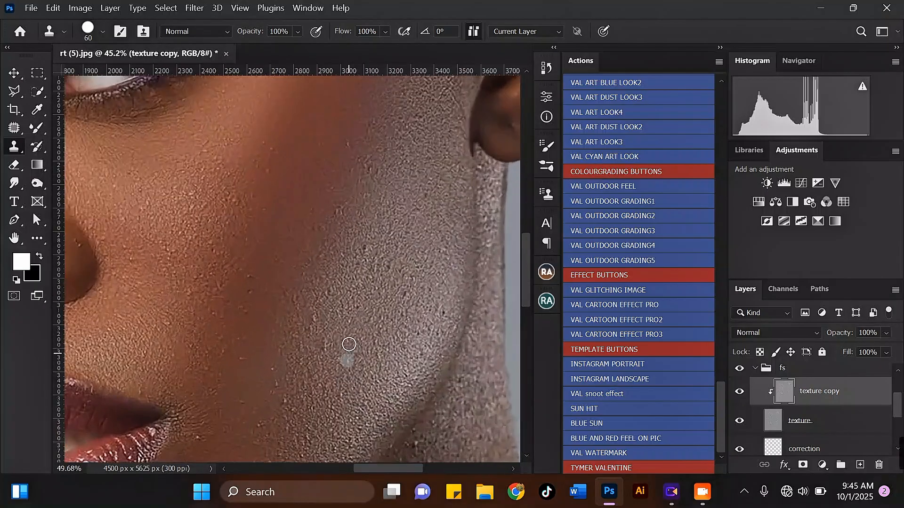
pyautogui.keyDown('alt'); pyautogui.click(348, 344); pyautogui.keyUp('alt')
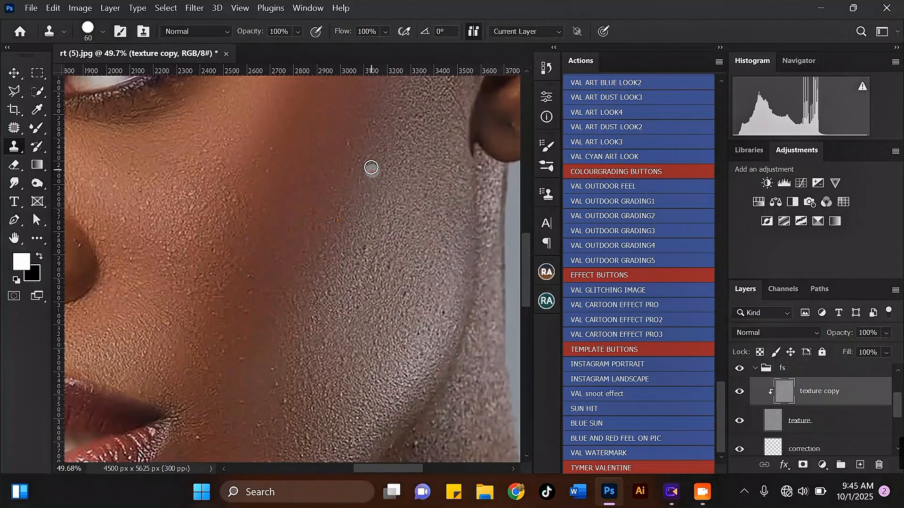
pyautogui.keyDown('alt'); pyautogui.click(349, 140); pyautogui.keyUp('alt')
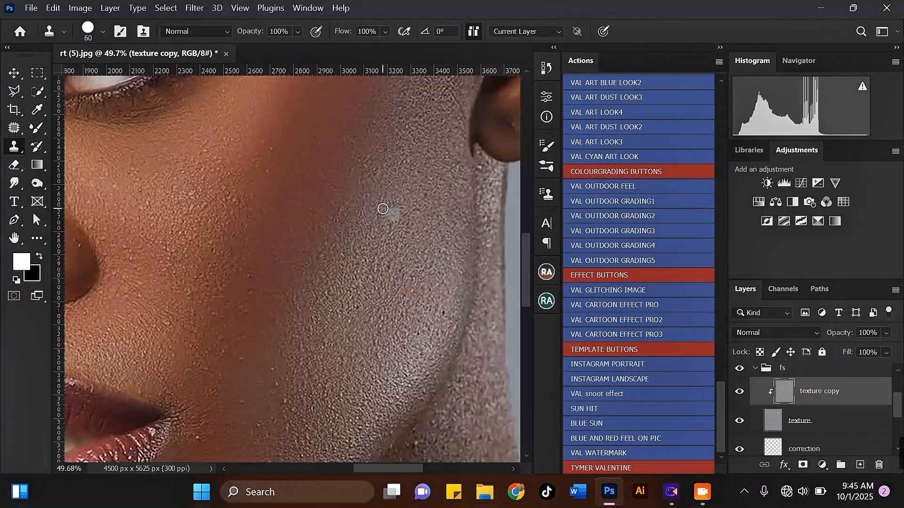
pyautogui.scroll(-3, 383, 208)
pyautogui.scroll(3, 422, 422)
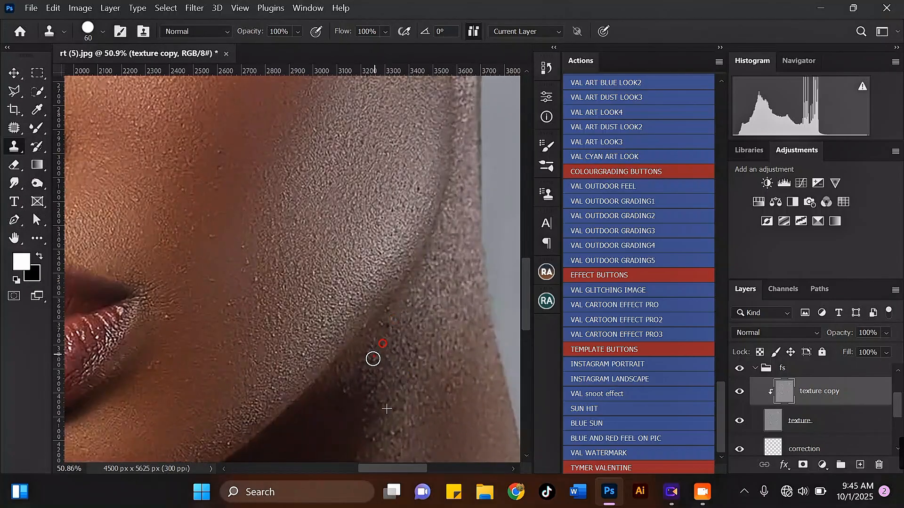
# - Clone smoother skin texture over the bumps on the neck just below the jawline
pyautogui.scroll(-3, 339, 259)
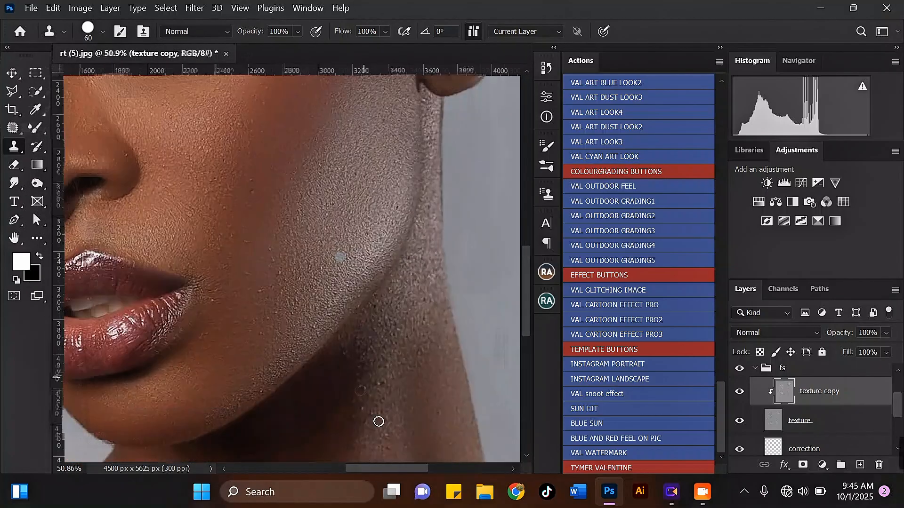
pyautogui.scroll(5, 379, 420)
pyautogui.keyDown('alt'); pyautogui.click(385, 407); pyautogui.keyUp('alt')
pyautogui.moveTo(365, 372); pyautogui.dragTo(315, 299)
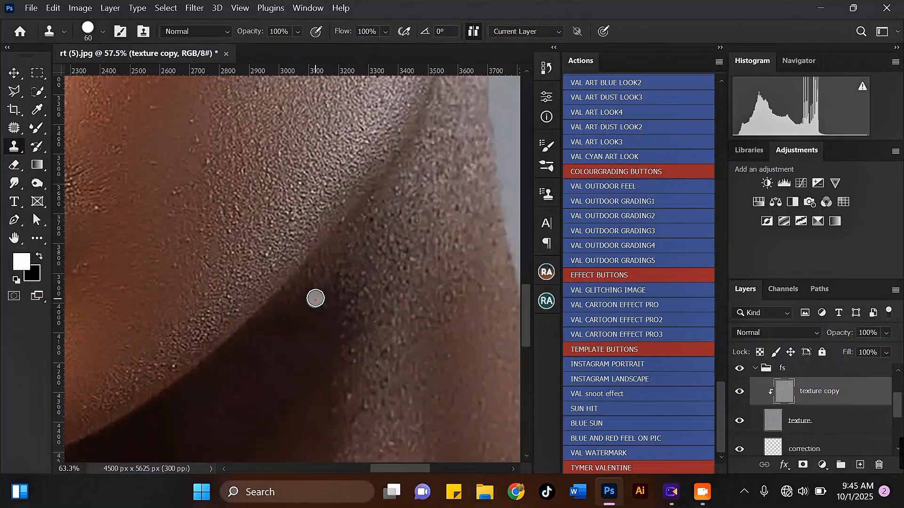
pyautogui.scroll(-3, 362, 236)
pyautogui.scroll(2, 382, 362)
pyautogui.keyDown('alt'); pyautogui.click(381, 362); pyautogui.keyUp('alt')
pyautogui.moveTo(384, 351); pyautogui.dragTo(362, 316)
pyautogui.scroll(-4, 398, 327)
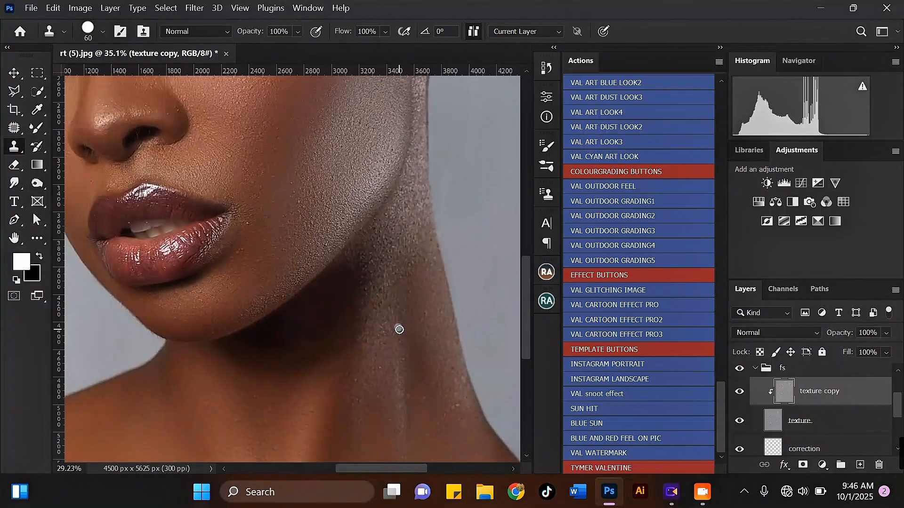
# - Clone clean texture over the bright bumps on the tip and side of the nose
pyautogui.scroll(4, 309, 271)
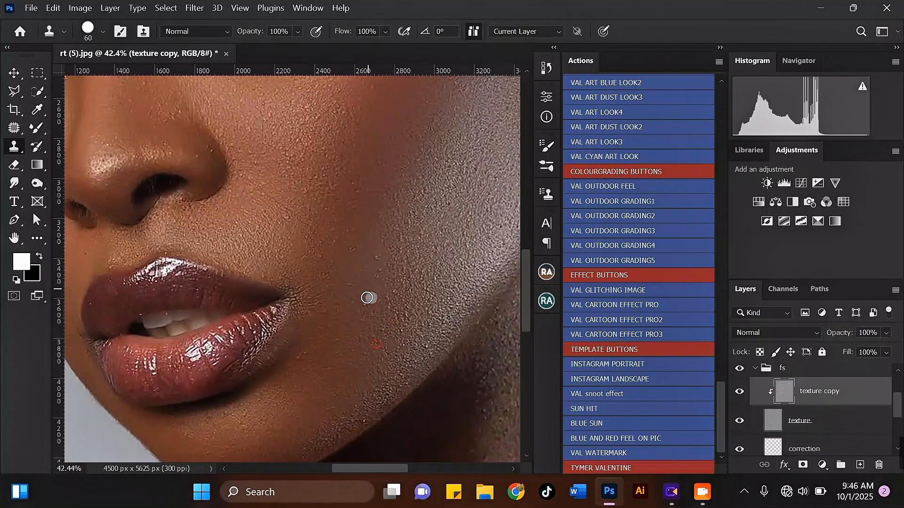
pyautogui.scroll(-2, 276, 204)
pyautogui.scroll(2, 276, 204)
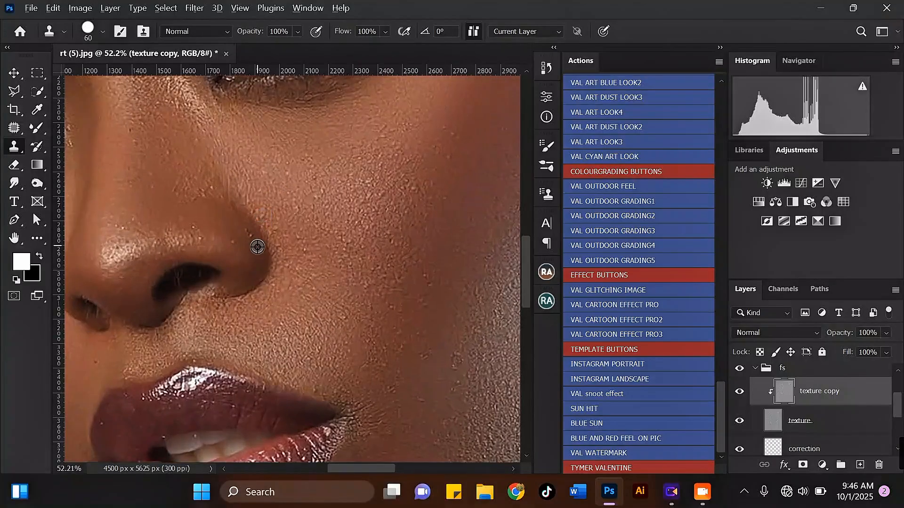
pyautogui.click(195, 234)
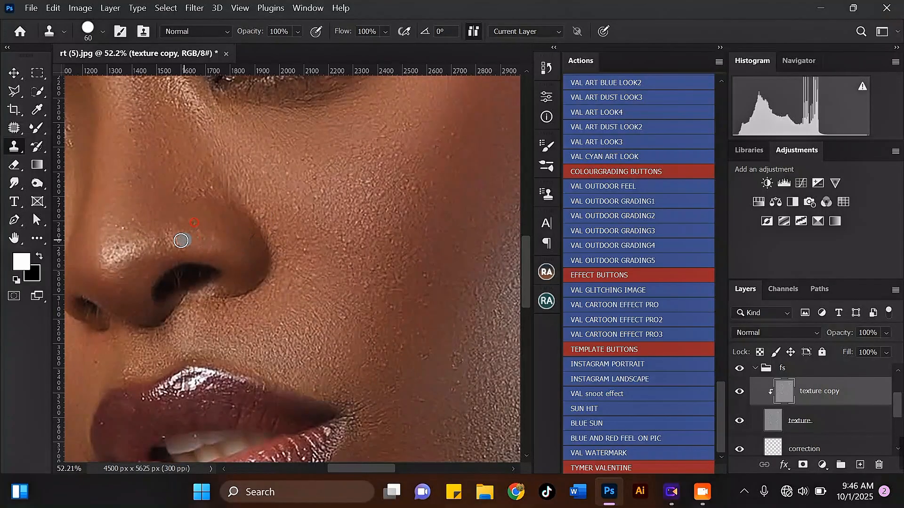
pyautogui.click(177, 243)
pyautogui.click(145, 231)
pyautogui.moveTo(133, 222); pyautogui.dragTo(125, 226)
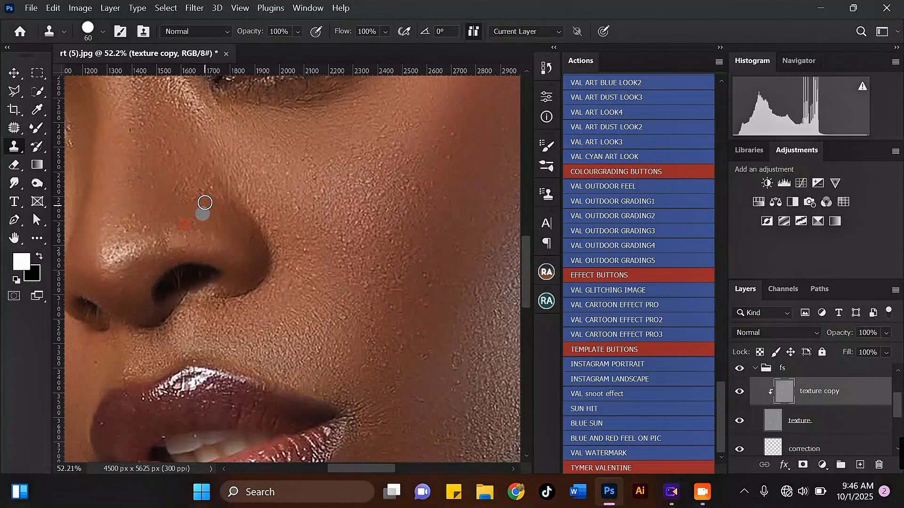
pyautogui.moveTo(206, 192); pyautogui.dragTo(199, 192)
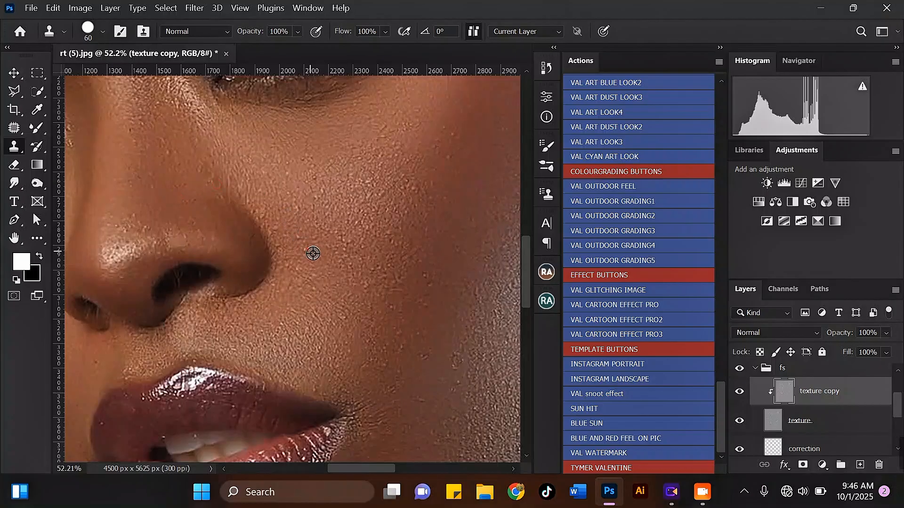
# - Clone nearby clean skin over the individual bumps on the cheek beside the nose, resampling for each spot
pyautogui.keyDown('alt'); pyautogui.click(343, 293); pyautogui.keyUp('alt')
pyautogui.click(348, 317)
pyautogui.keyDown('alt'); pyautogui.click(417, 302); pyautogui.keyUp('alt')
pyautogui.click(442, 324)
pyautogui.keyDown('alt'); pyautogui.click(418, 275); pyautogui.keyUp('alt')
pyautogui.click(401, 257)
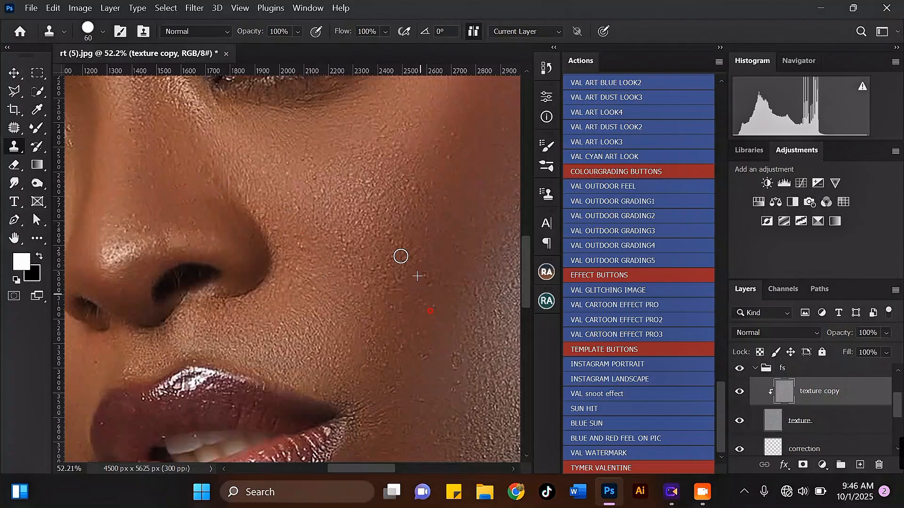
pyautogui.keyDown('alt'); pyautogui.click(382, 209); pyautogui.keyUp('alt')
pyautogui.click(385, 232)
# - Clone clean texture over remaining spots on the side of the nose and the far cheek
pyautogui.scroll(-5, 383, 339)
pyautogui.scroll(2, 260, 182)
pyautogui.scroll(2, 305, 306)
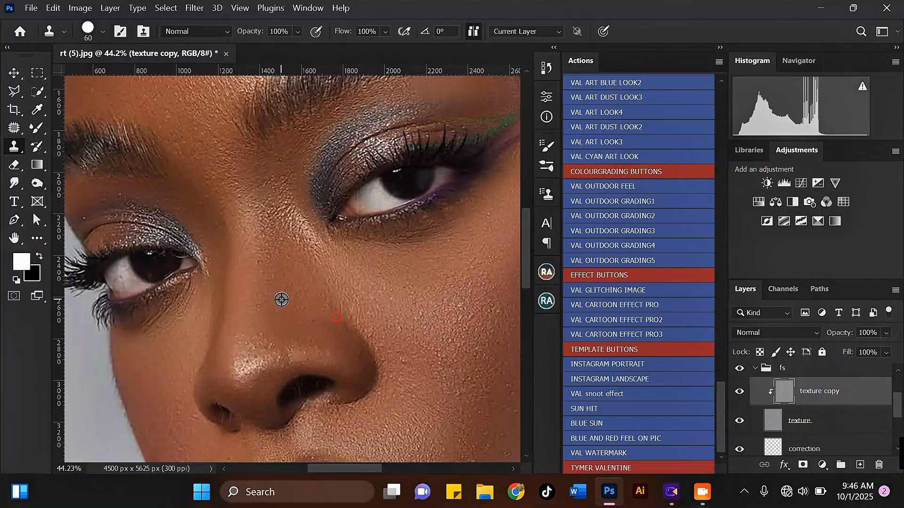
pyautogui.scroll(-2, 268, 263)
pyautogui.scroll(1, 445, 313)
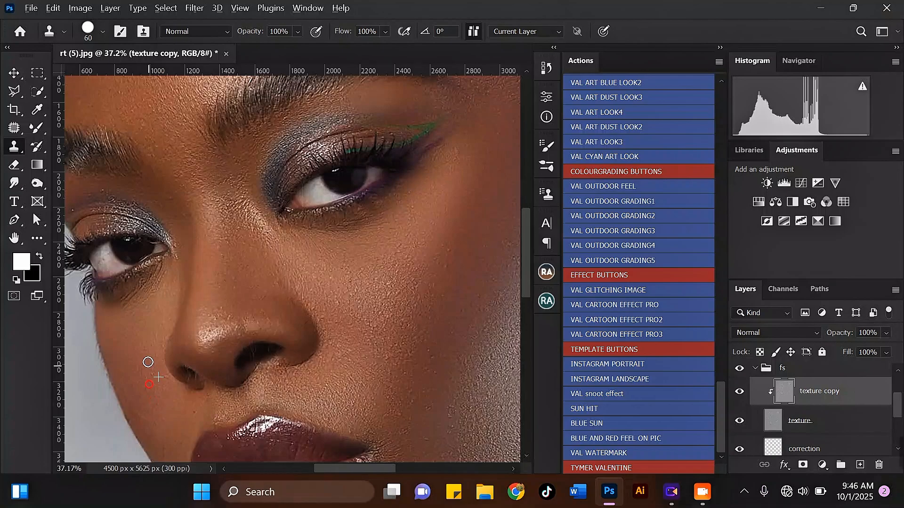
pyautogui.scroll(-4, 190, 405)
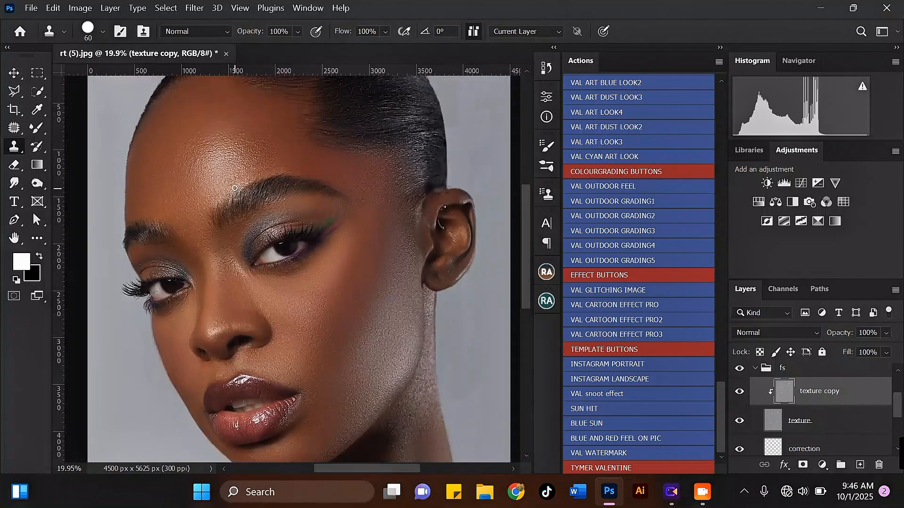
# - Examine the retouched skin on the cheek, jaw and whole face for remaining texture blemishes
pyautogui.scroll(3, 235, 187)
pyautogui.scroll(-4, 299, 185)
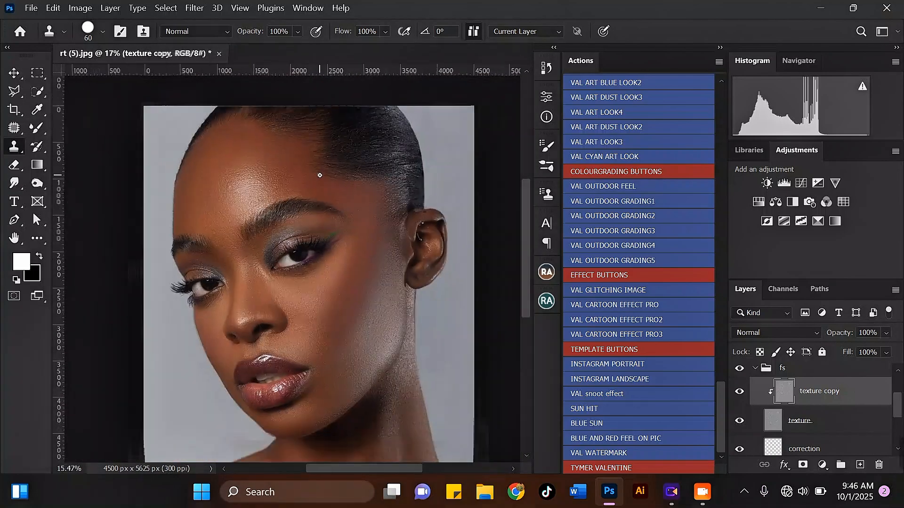
pyautogui.scroll(5, 322, 315)
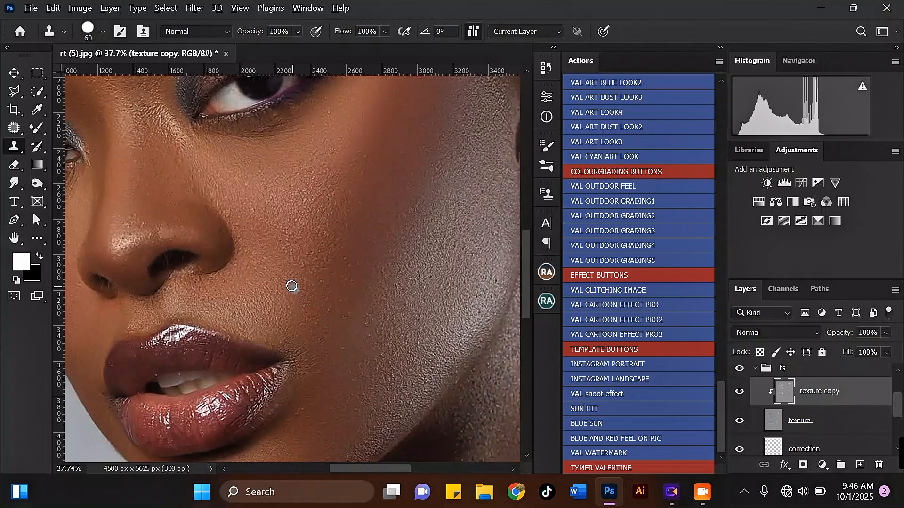
pyautogui.keyDown('alt'); pyautogui.click(383, 332); pyautogui.keyUp('alt')
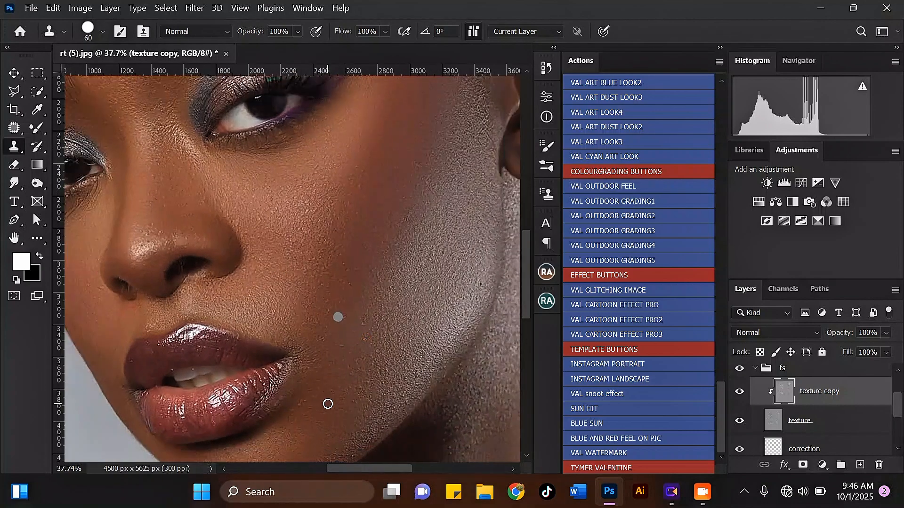
pyautogui.scroll(-2, 327, 404)
pyautogui.scroll(1, 344, 282)
pyautogui.scroll(-3, 348, 265)
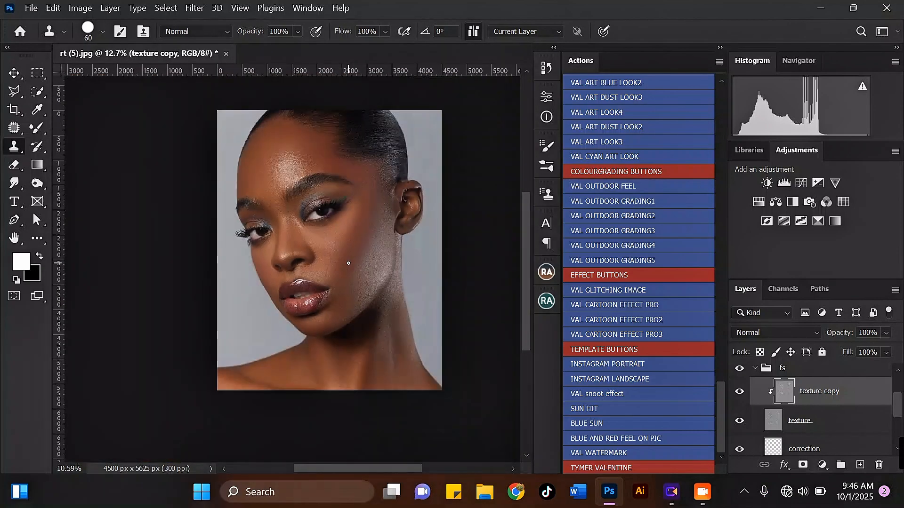
pyautogui.scroll(2, 306, 149)
pyautogui.scroll(1, 297, 153)
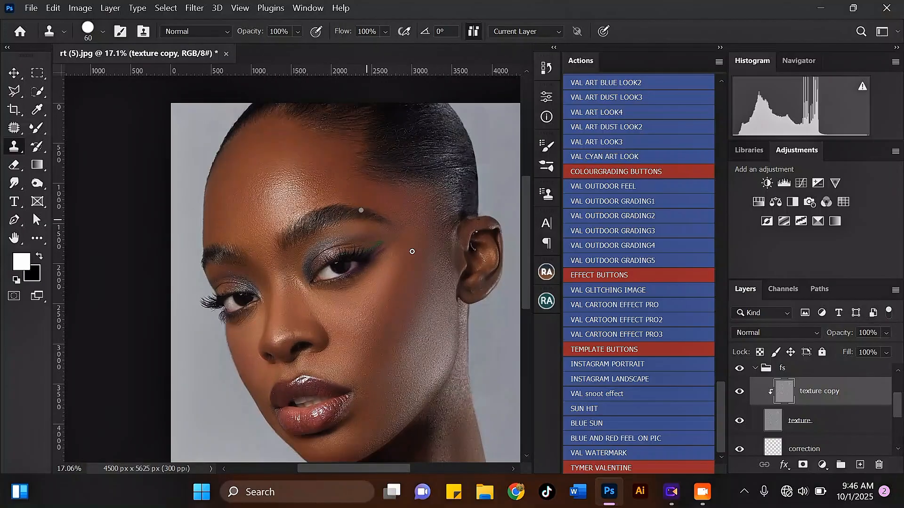
# - Collapse the fs group and toggle its visibility to compare the portrait before and after frequency separation
pyautogui.click(755, 368)
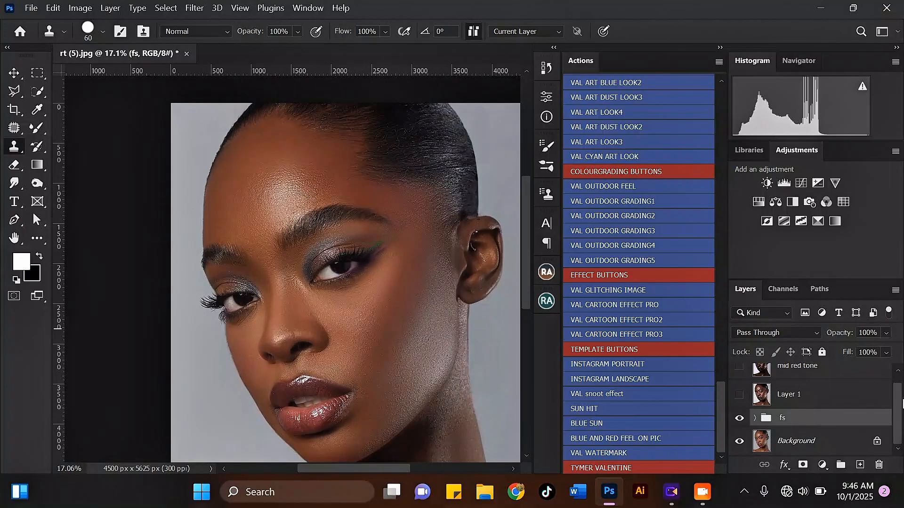
pyautogui.moveTo(900, 409); pyautogui.dragTo(899, 409)
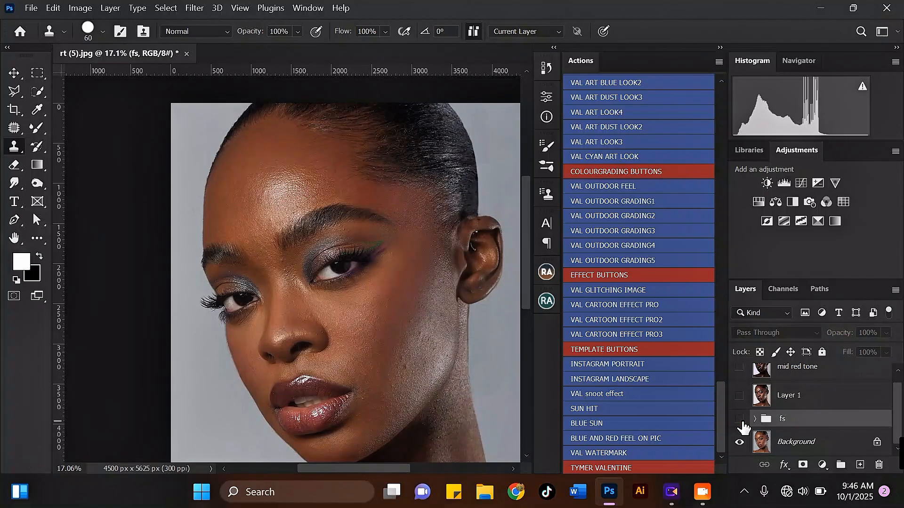
pyautogui.click(743, 423)
pyautogui.scroll(3, 266, 292)
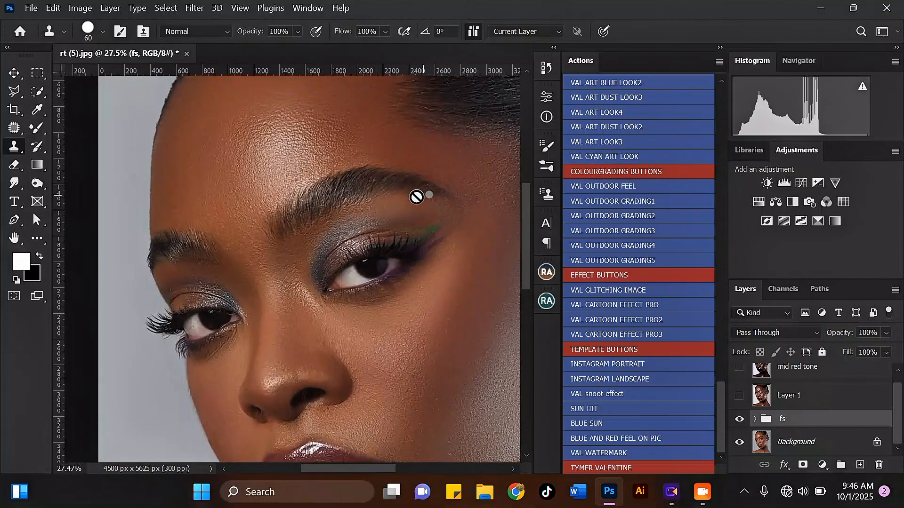
pyautogui.scroll(1, 417, 195)
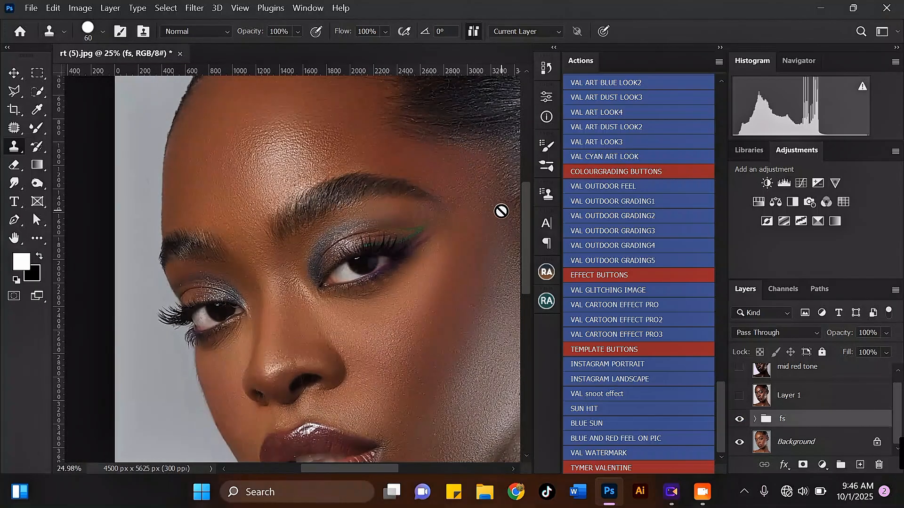
pyautogui.hscroll(2, 448, 196)
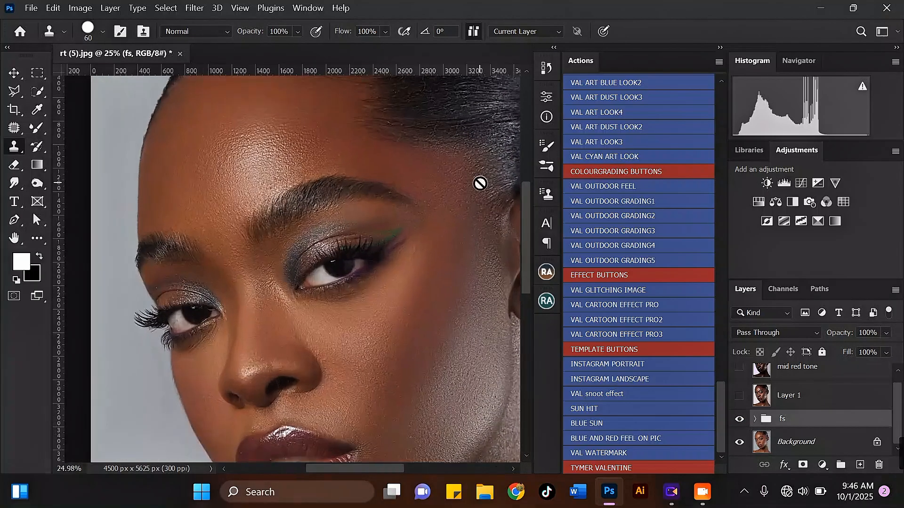
pyautogui.click(740, 420)
pyautogui.click(739, 421)
pyautogui.scroll(-3, 339, 226)
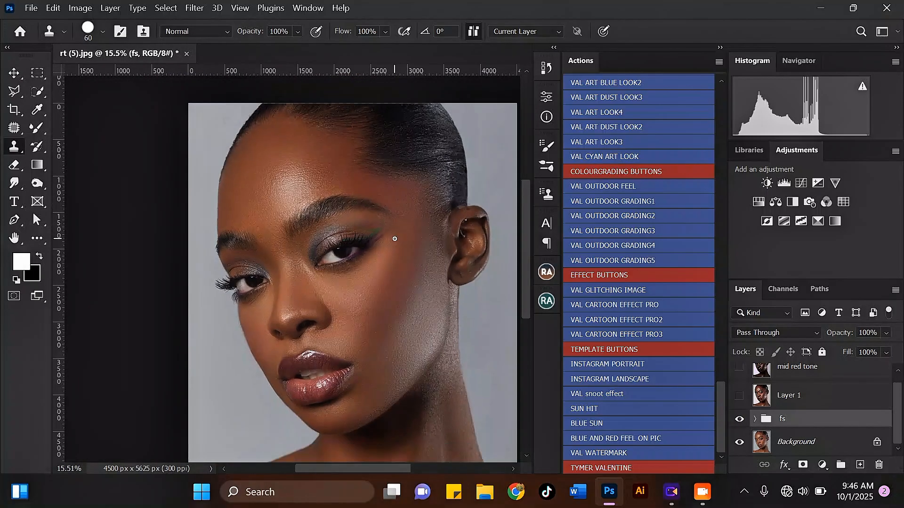
# - Switch to the Move tool and review the whole retouched portrait
pyautogui.click(14, 73)
pyautogui.scroll(2, 293, 185)
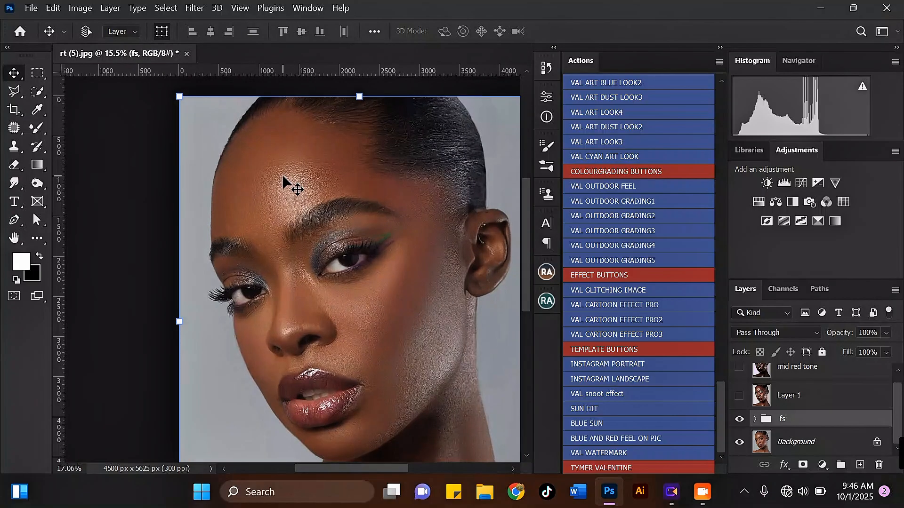
pyautogui.scroll(-1, 273, 189)
pyautogui.scroll(-2, 402, 212)
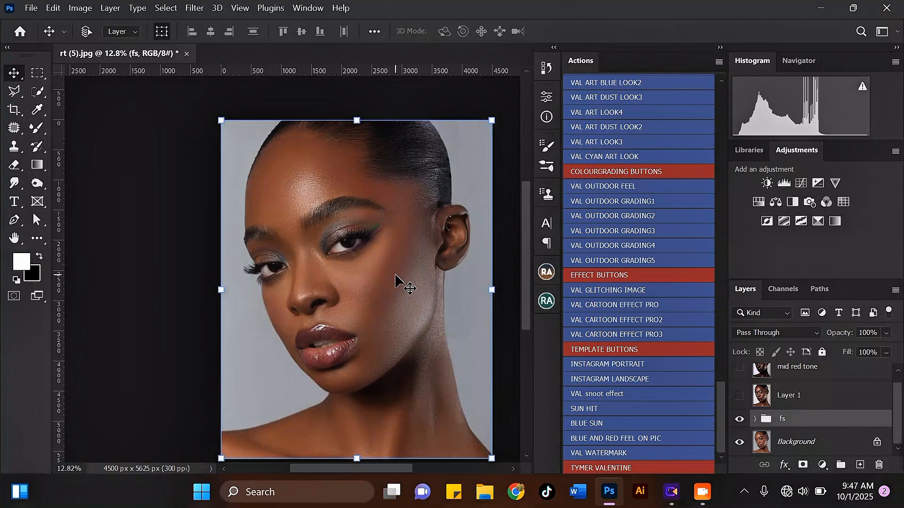
pyautogui.scroll(1, 395, 282)
pyautogui.scroll(1, 445, 342)
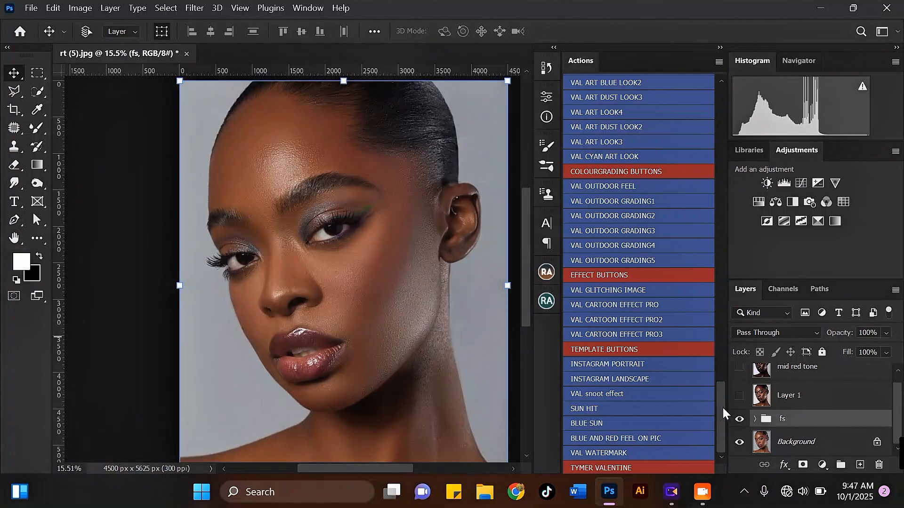
# - Look through the retouching, skin tone, dodge and burn, eyes and mouth actions, checking the portrait alongside
pyautogui.moveTo(721, 433); pyautogui.dragTo(707, 224)
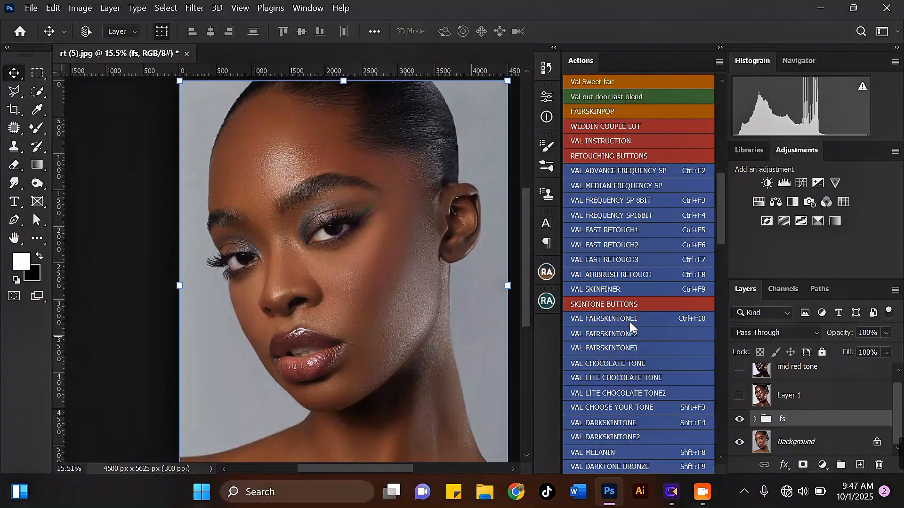
pyautogui.scroll(2, 321, 188)
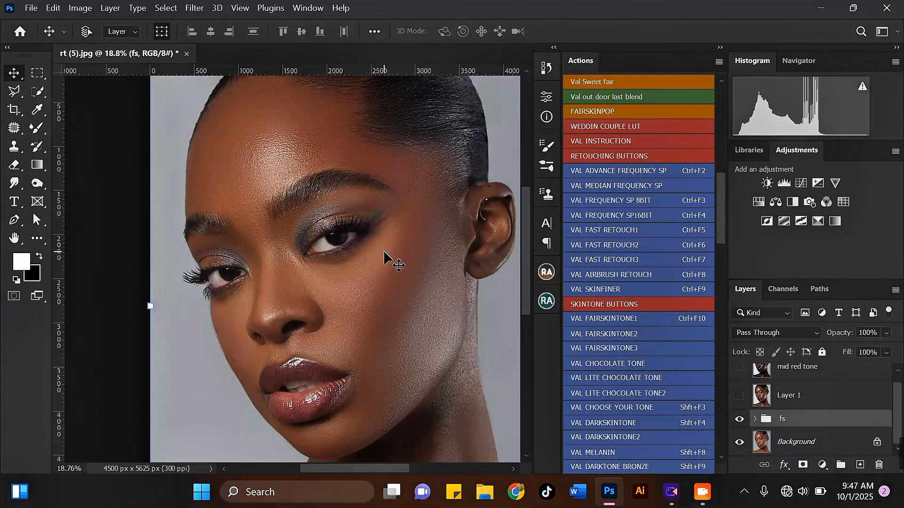
pyautogui.scroll(-2, 383, 250)
pyautogui.scroll(2, 389, 96)
pyautogui.scroll(2, 414, 119)
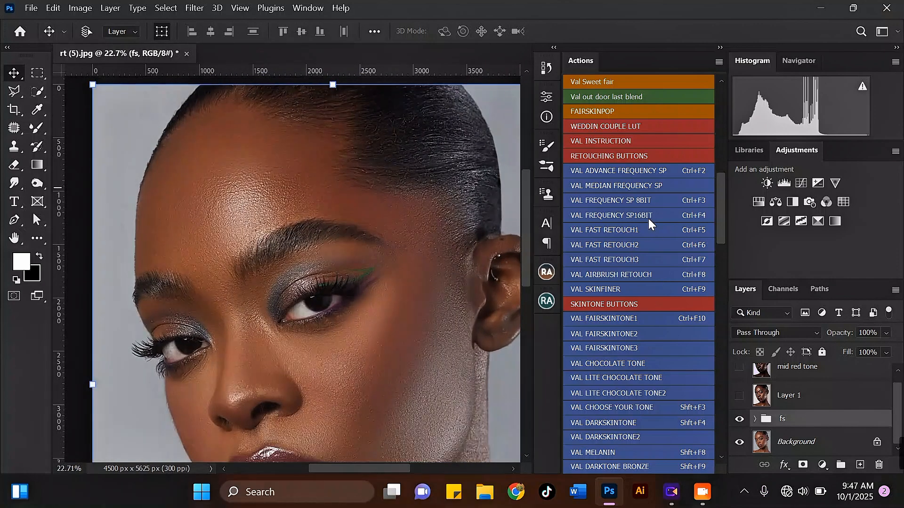
pyautogui.moveTo(721, 194)
pyautogui.mouseDown()
pyautogui.moveTo(723, 422)
pyautogui.moveTo(730, 271)
pyautogui.mouseUp()
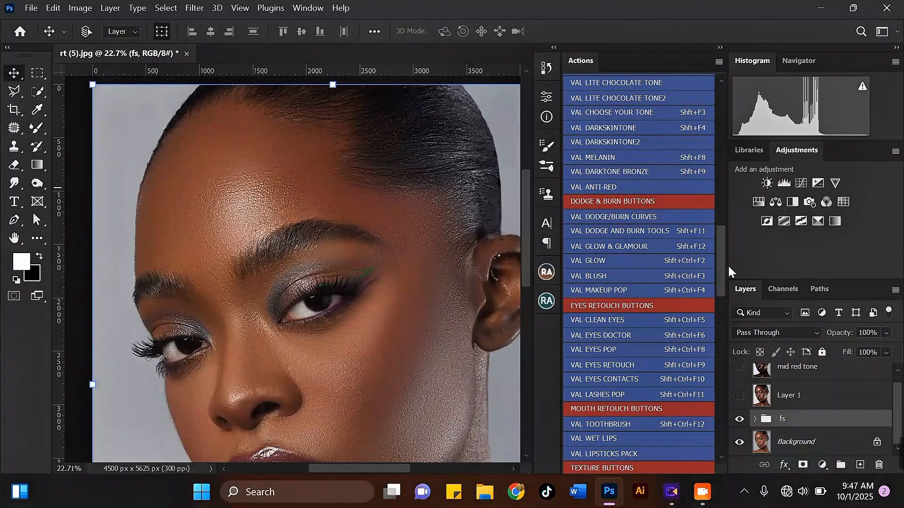
pyautogui.scroll(-2, 403, 141)
pyautogui.scroll(-2, 311, 169)
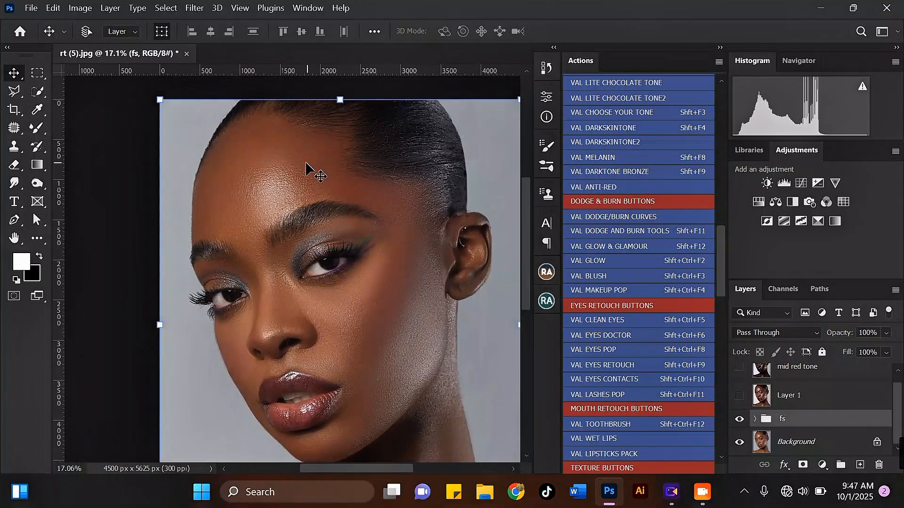
pyautogui.scroll(1, 376, 341)
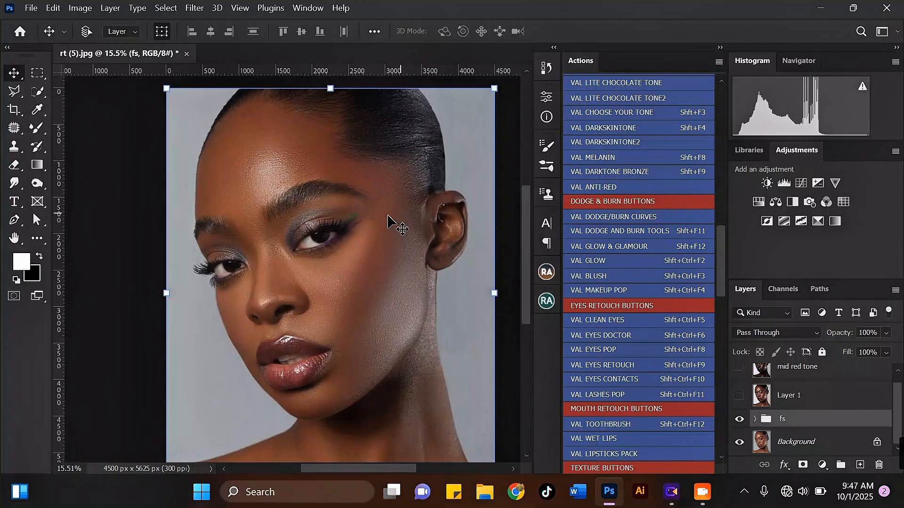
pyautogui.scroll(1, 313, 286)
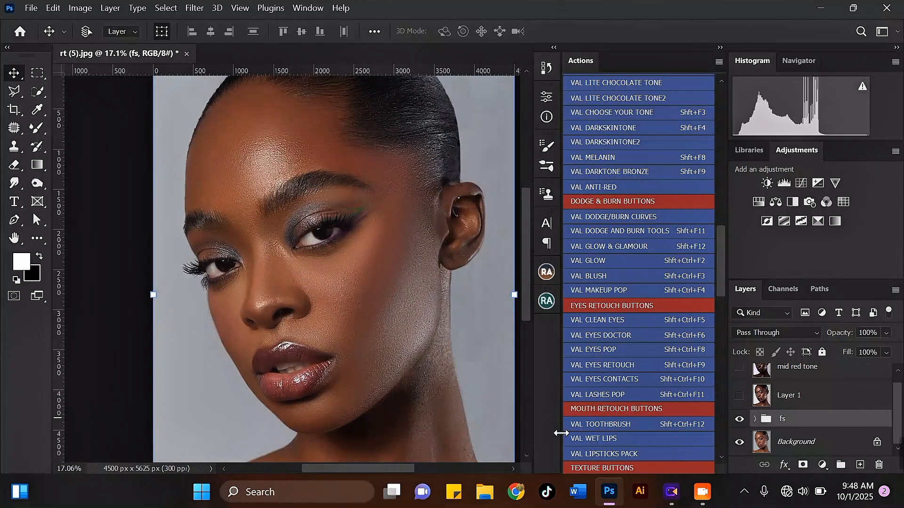
# - Preview Layer 1 and the mid red tone layer over the retouched portrait, and hide both again
pyautogui.click(739, 395)
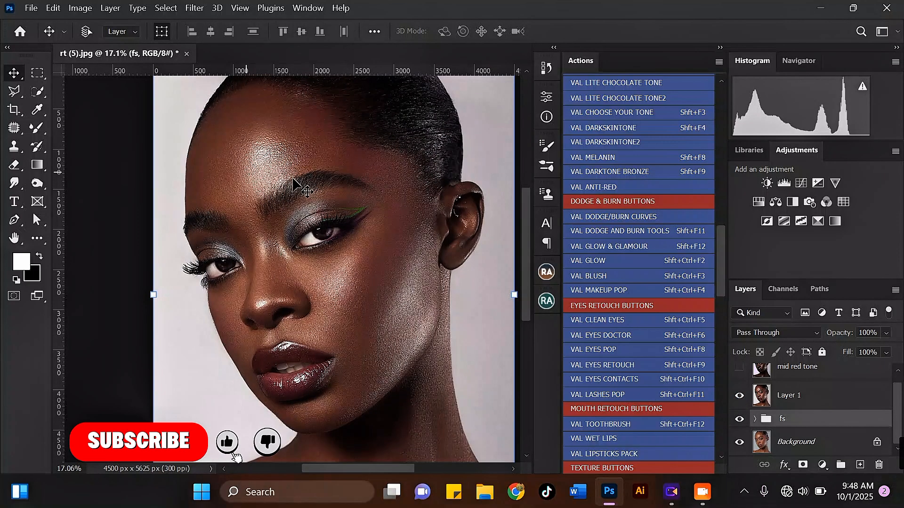
pyautogui.click(742, 370)
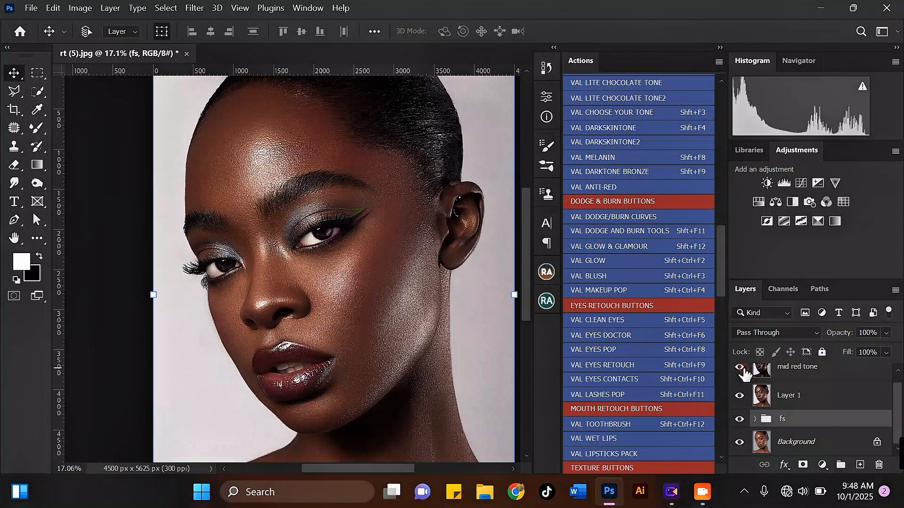
pyautogui.click(739, 370)
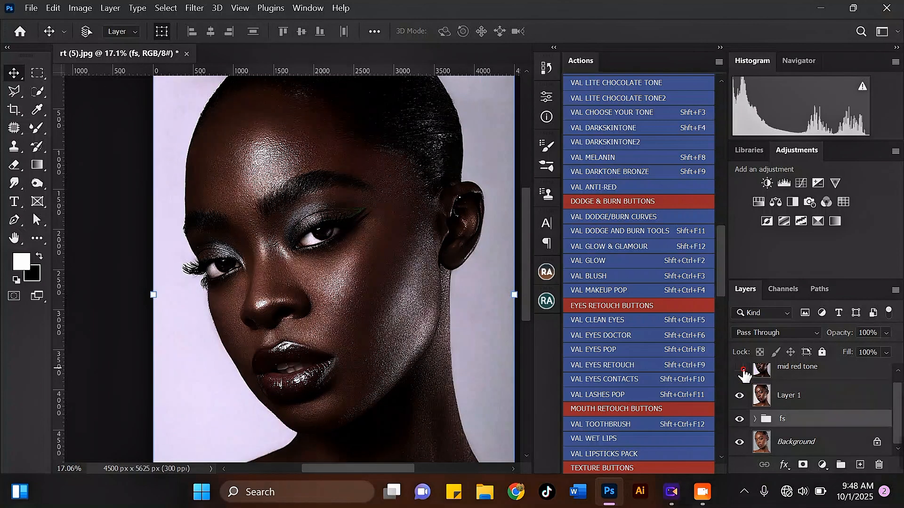
pyautogui.click(739, 396)
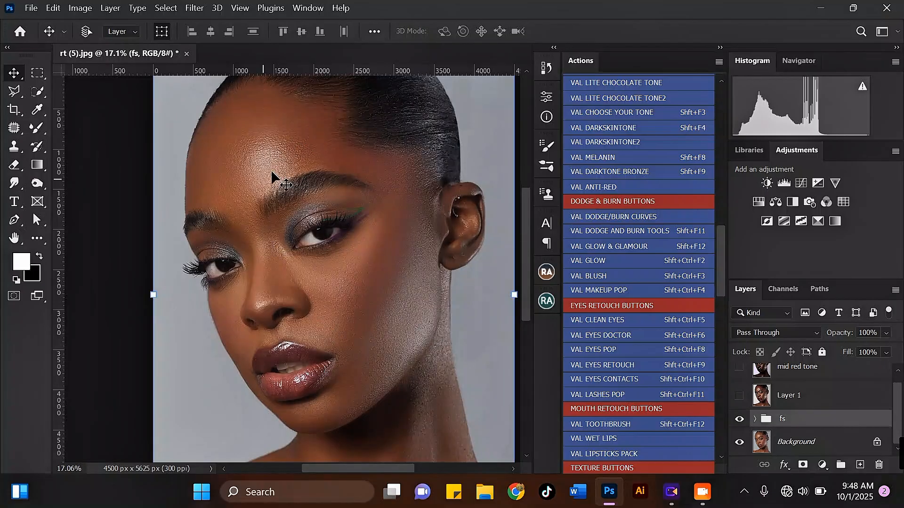